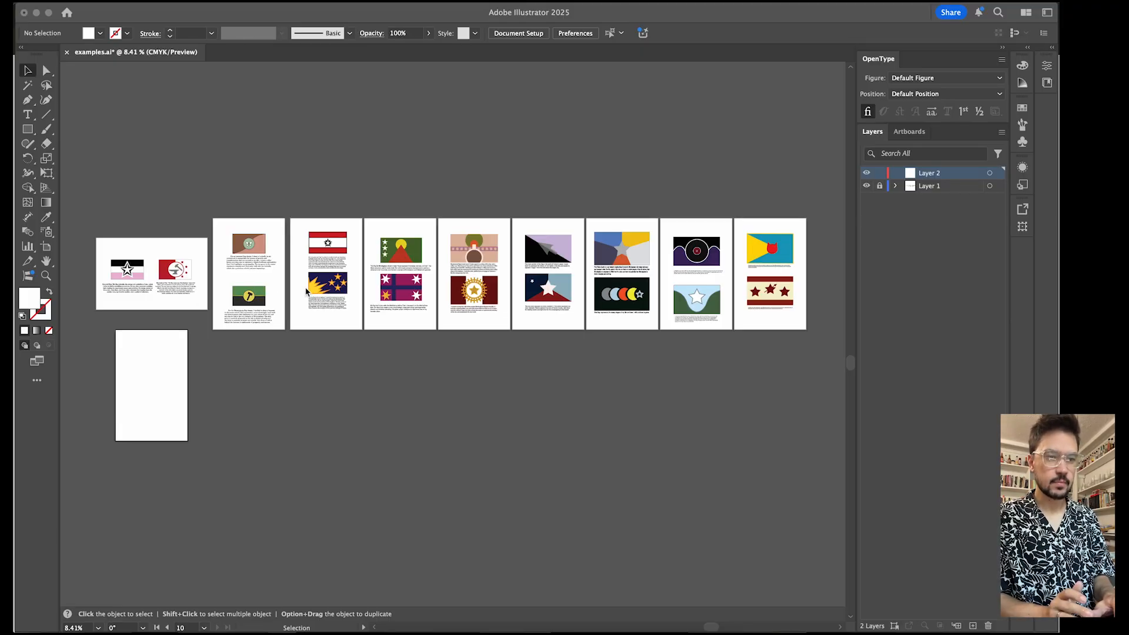
Step: Examine the example flag designs and their descriptions, from the landscape artboard through the green and plum flags
{"action": "scroll", "coordinate": [370, 294], "scroll_direction": "up", "scroll_amount": 5}
{"action": "scroll", "coordinate": [369, 290], "scroll_direction": "left", "scroll_amount": 5}
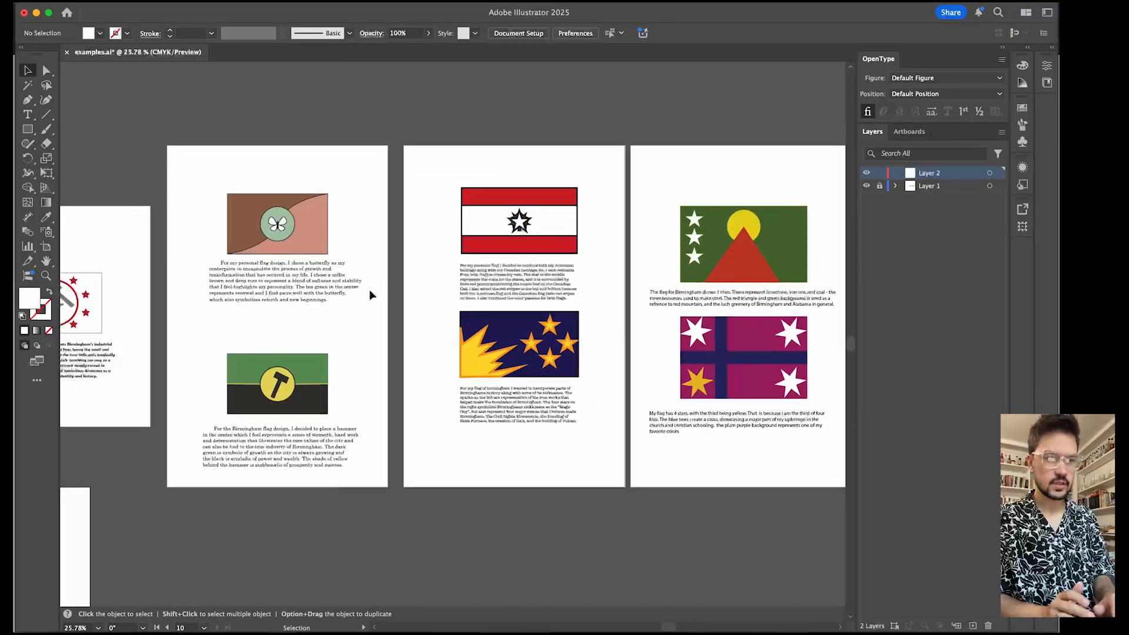
{"action": "scroll", "coordinate": [369, 290], "scroll_direction": "left", "scroll_amount": 10}
{"action": "scroll", "coordinate": [370, 290], "scroll_direction": "up", "scroll_amount": 2}
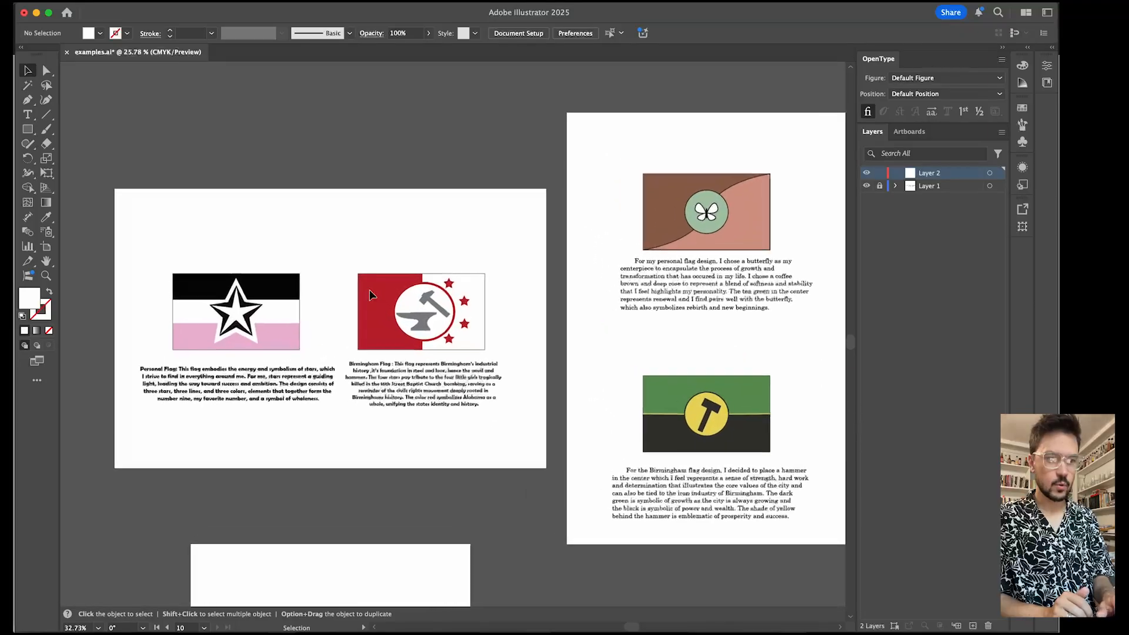
{"action": "scroll", "coordinate": [369, 294], "scroll_direction": "up", "scroll_amount": 1}
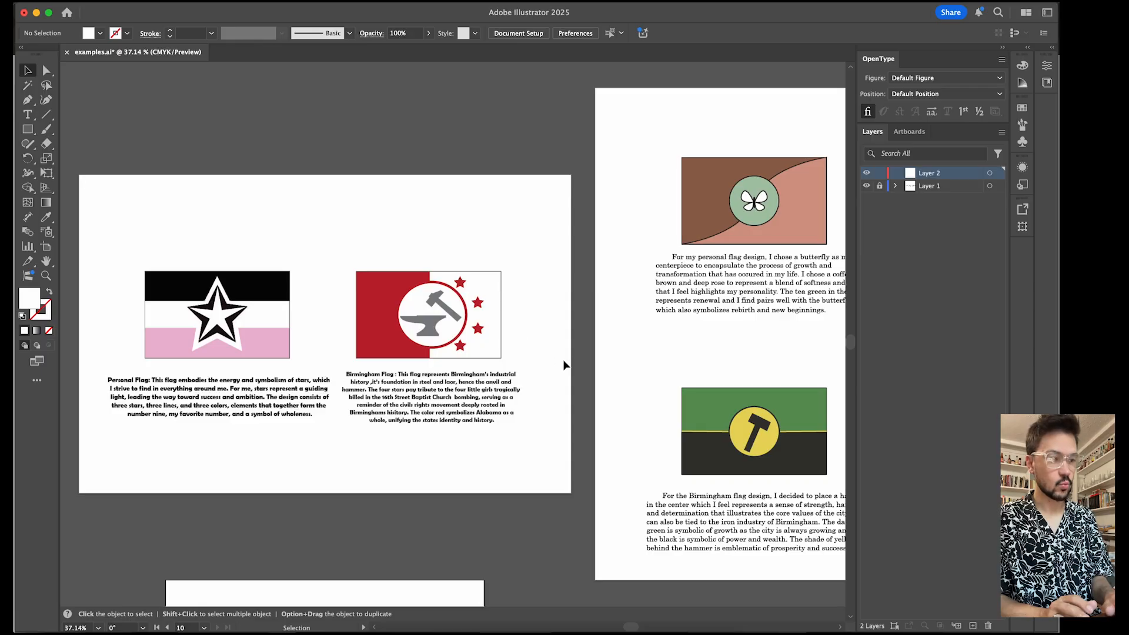
{"action": "scroll", "coordinate": [563, 358], "scroll_direction": "right", "scroll_amount": 8}
{"action": "scroll", "coordinate": [563, 359], "scroll_direction": "down", "scroll_amount": 3}
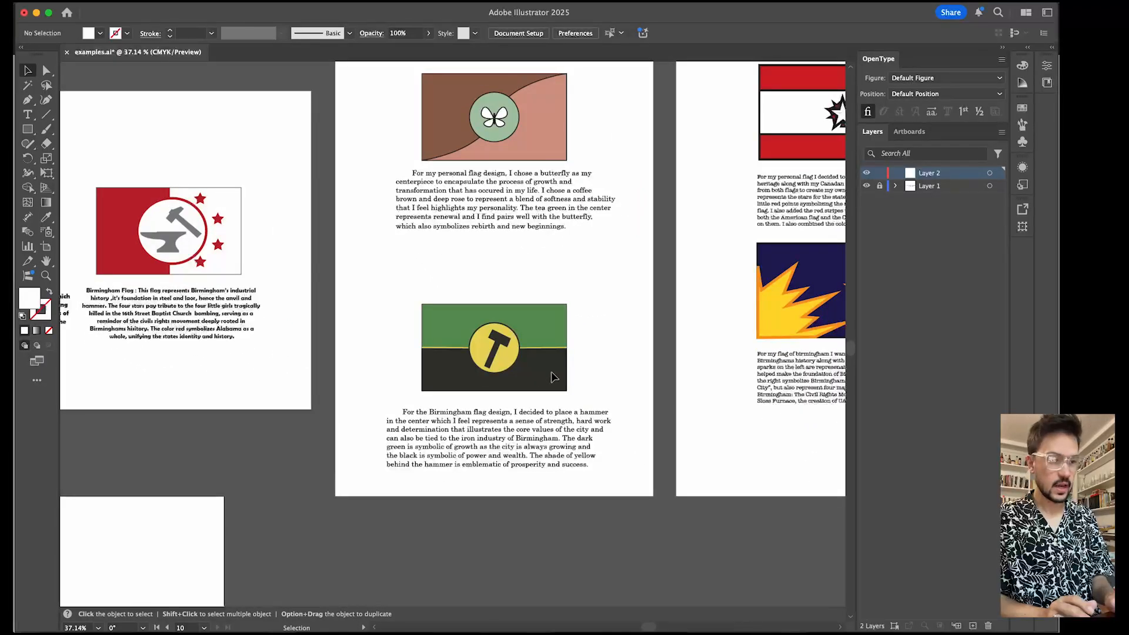
{"action": "scroll", "coordinate": [546, 373], "scroll_direction": "right", "scroll_amount": 3}
{"action": "scroll", "coordinate": [477, 378], "scroll_direction": "right", "scroll_amount": 9}
{"action": "scroll", "coordinate": [477, 378], "scroll_direction": "up", "scroll_amount": 1}
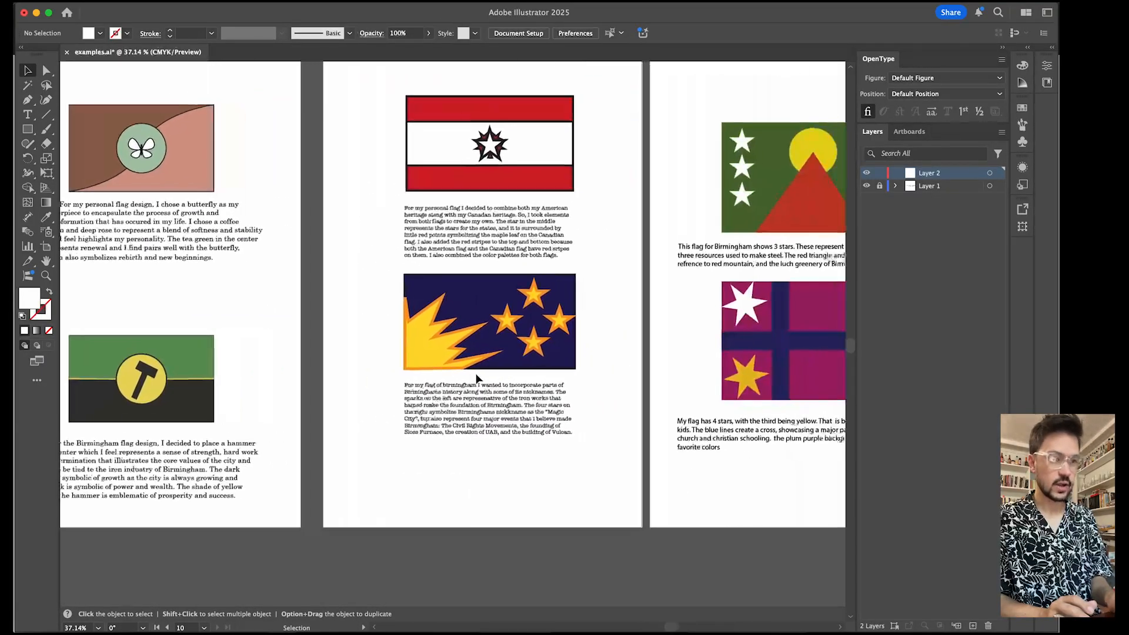
{"action": "scroll", "coordinate": [683, 245], "scroll_direction": "right", "scroll_amount": 7}
{"action": "scroll", "coordinate": [683, 244], "scroll_direction": "down", "scroll_amount": 1}
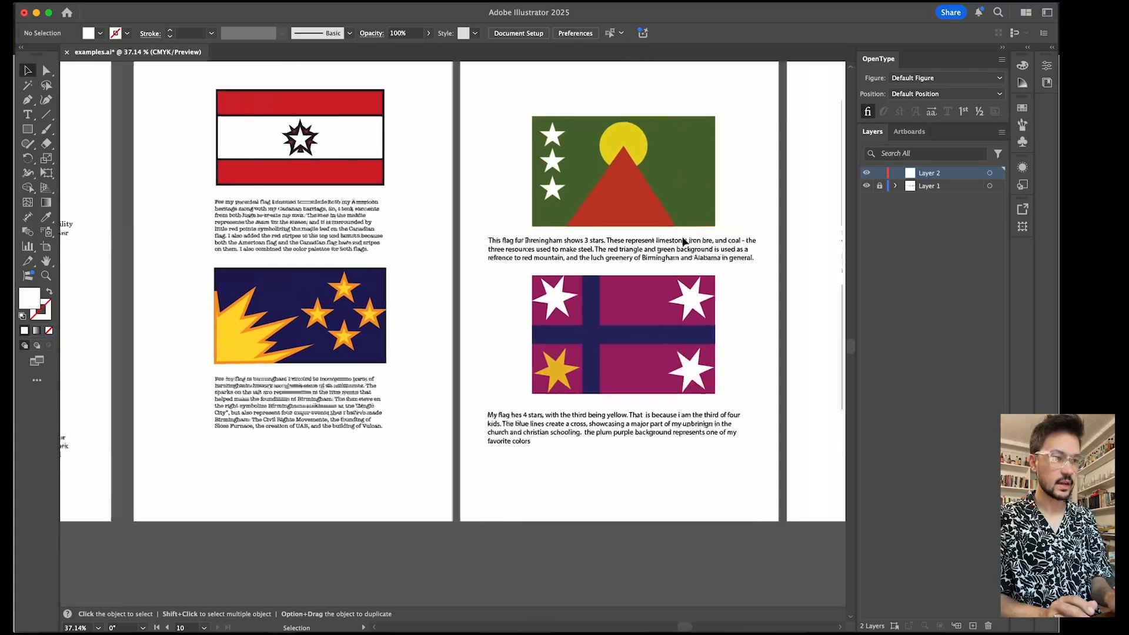
{"action": "scroll", "coordinate": [593, 333], "scroll_direction": "right", "scroll_amount": 8}
{"action": "scroll", "coordinate": [594, 333], "scroll_direction": "up", "scroll_amount": 1}
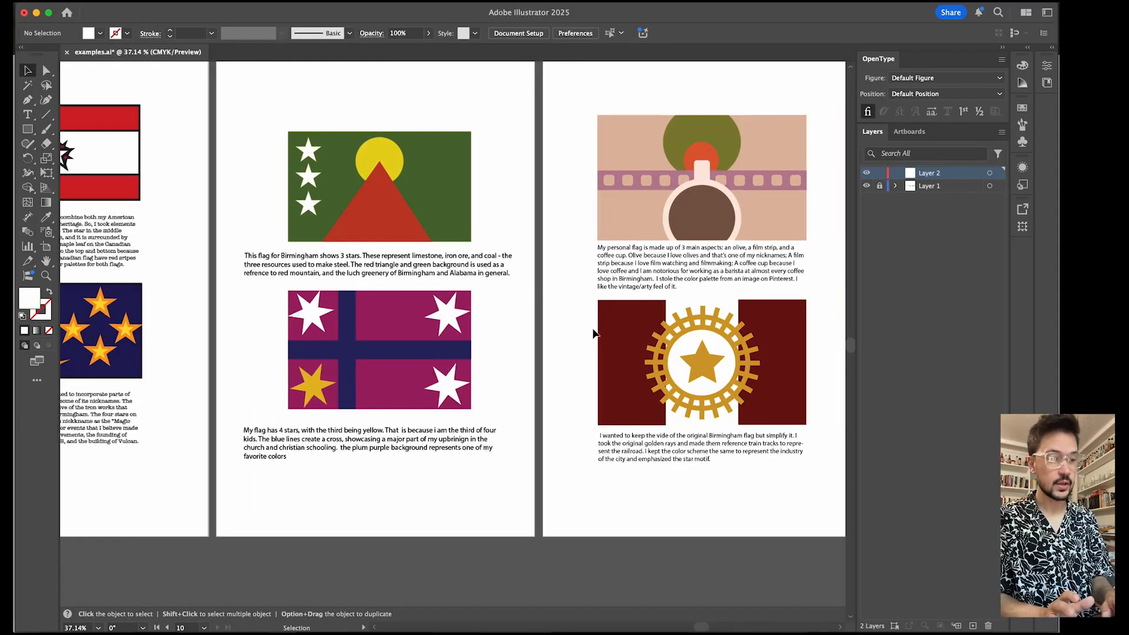
Step: Examine the remaining example flags and their descriptions, from the olive and film-strip flag to the cat and three-star flags
{"action": "scroll", "coordinate": [594, 334], "scroll_direction": "right", "scroll_amount": 6}
{"action": "scroll", "coordinate": [593, 333], "scroll_direction": "up", "scroll_amount": 1}
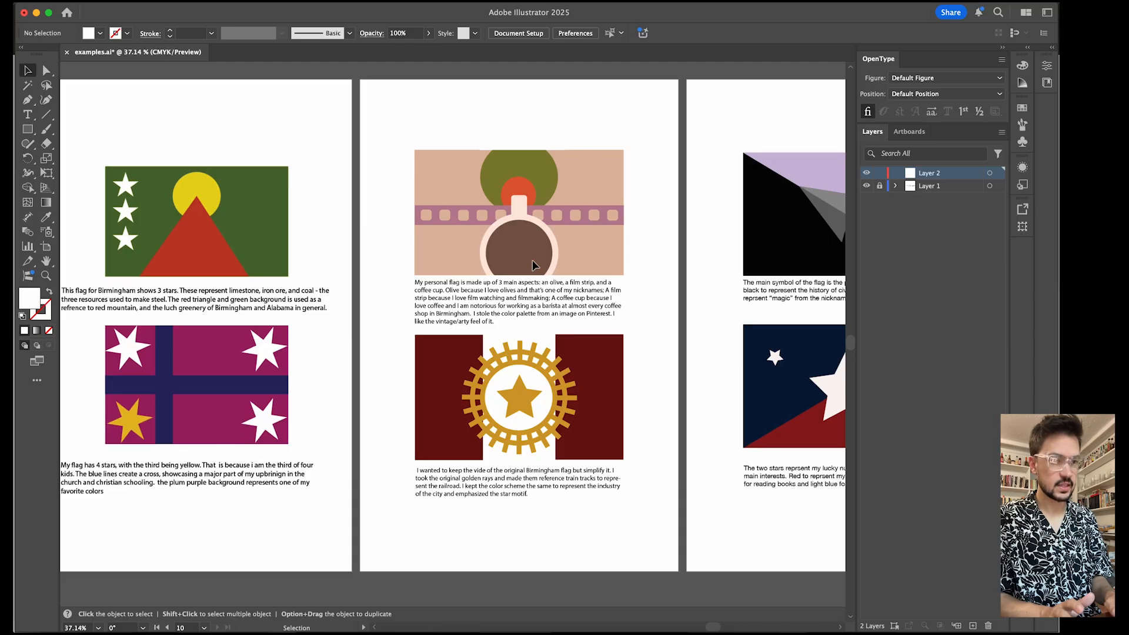
{"action": "scroll", "coordinate": [532, 259], "scroll_direction": "right", "scroll_amount": 4}
{"action": "scroll", "coordinate": [532, 260], "scroll_direction": "down", "scroll_amount": 1}
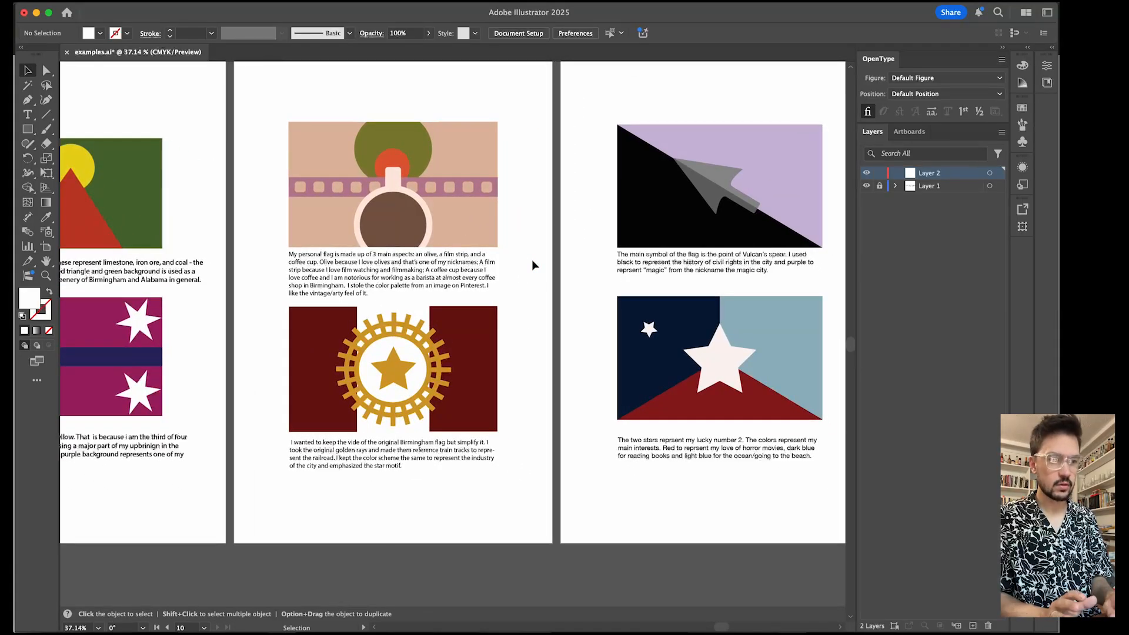
{"action": "scroll", "coordinate": [531, 260], "scroll_direction": "right", "scroll_amount": 8}
{"action": "scroll", "coordinate": [531, 260], "scroll_direction": "down", "scroll_amount": 1}
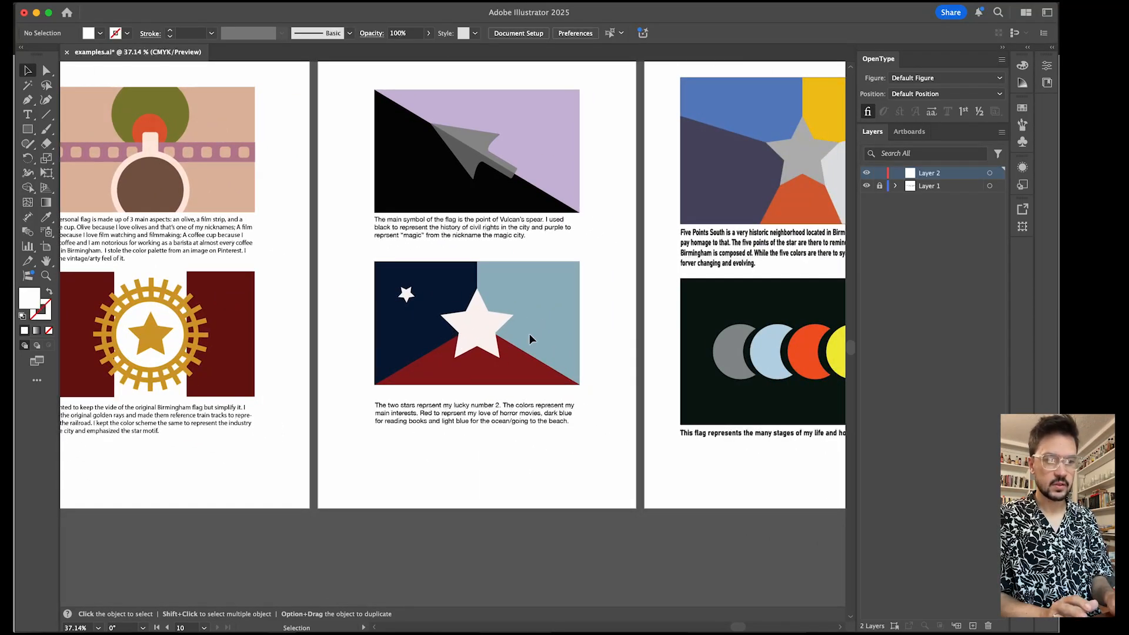
{"action": "scroll", "coordinate": [472, 328], "scroll_direction": "right", "scroll_amount": 6}
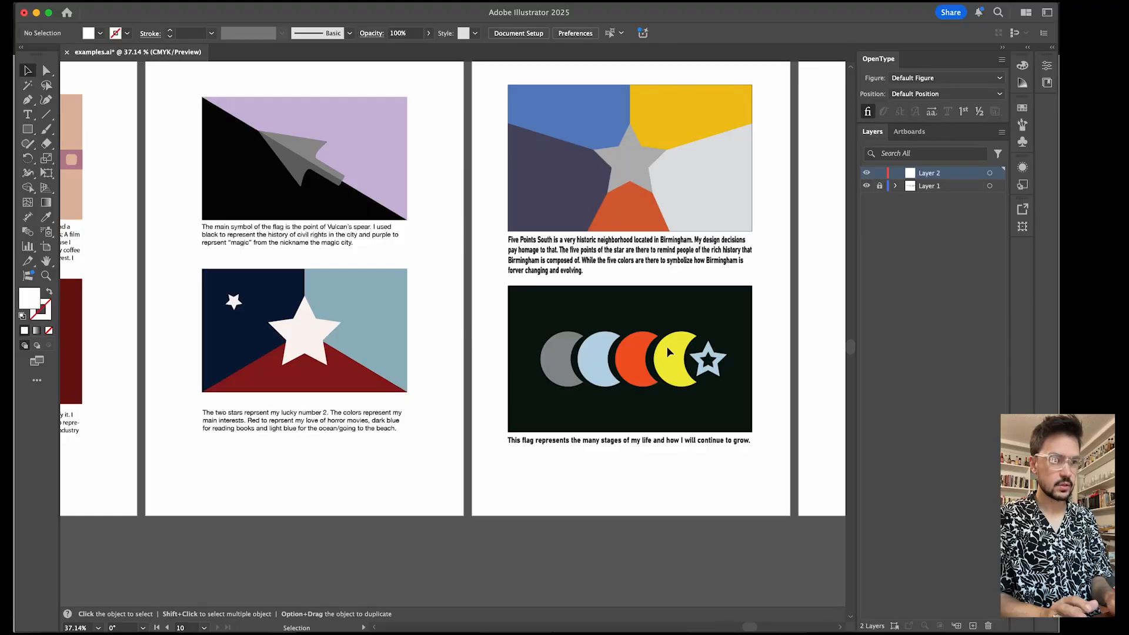
{"action": "scroll", "coordinate": [661, 165], "scroll_direction": "right", "scroll_amount": 10}
{"action": "scroll", "coordinate": [661, 165], "scroll_direction": "down", "scroll_amount": 3}
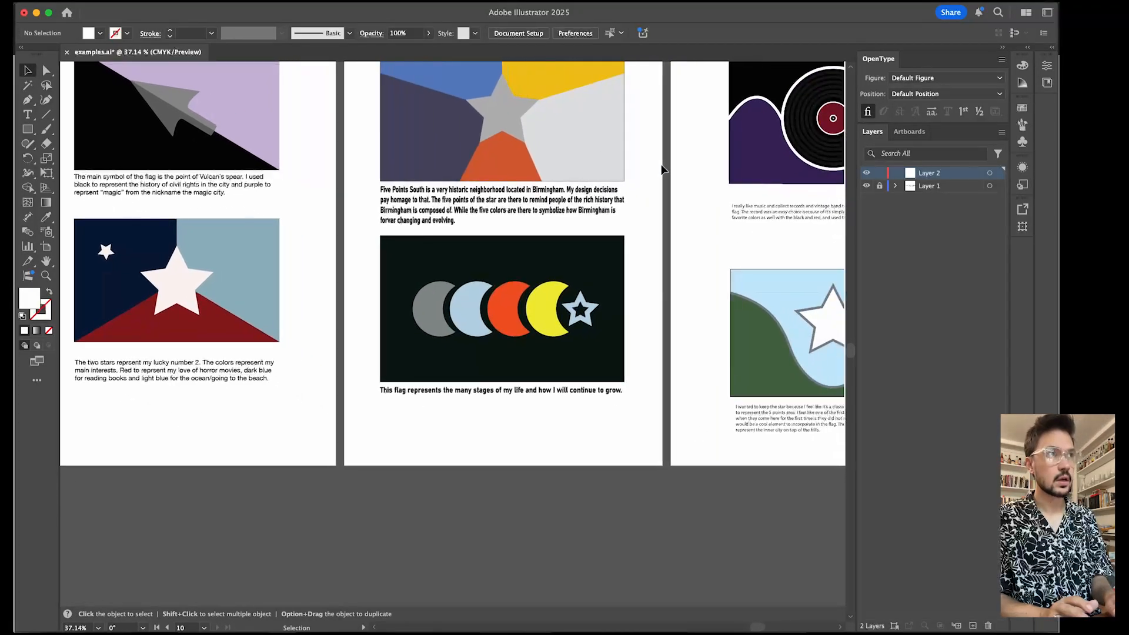
{"action": "scroll", "coordinate": [611, 224], "scroll_direction": "up", "scroll_amount": 6}
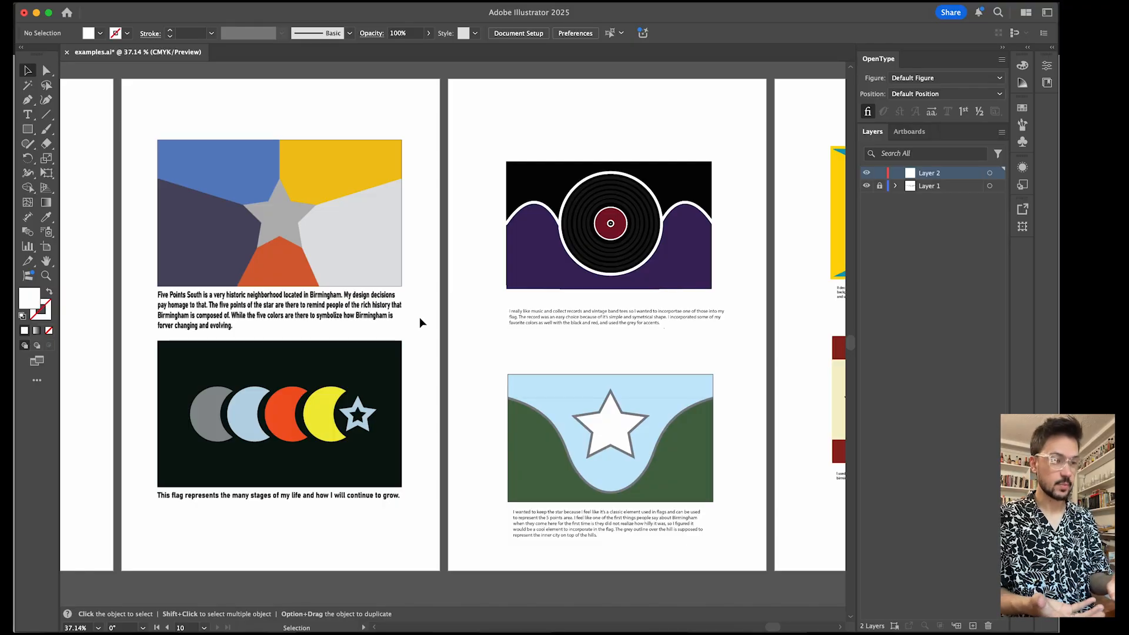
{"action": "scroll", "coordinate": [420, 322], "scroll_direction": "right", "scroll_amount": 10}
{"action": "scroll", "coordinate": [420, 322], "scroll_direction": "down", "scroll_amount": 2}
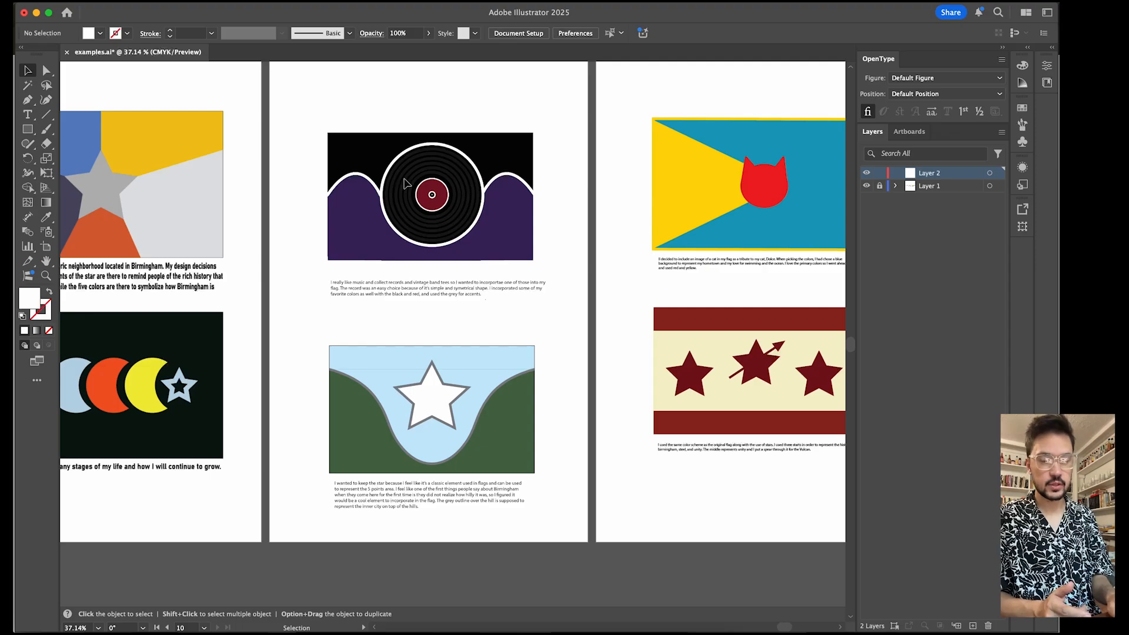
{"action": "scroll", "coordinate": [435, 348], "scroll_direction": "right", "scroll_amount": 10}
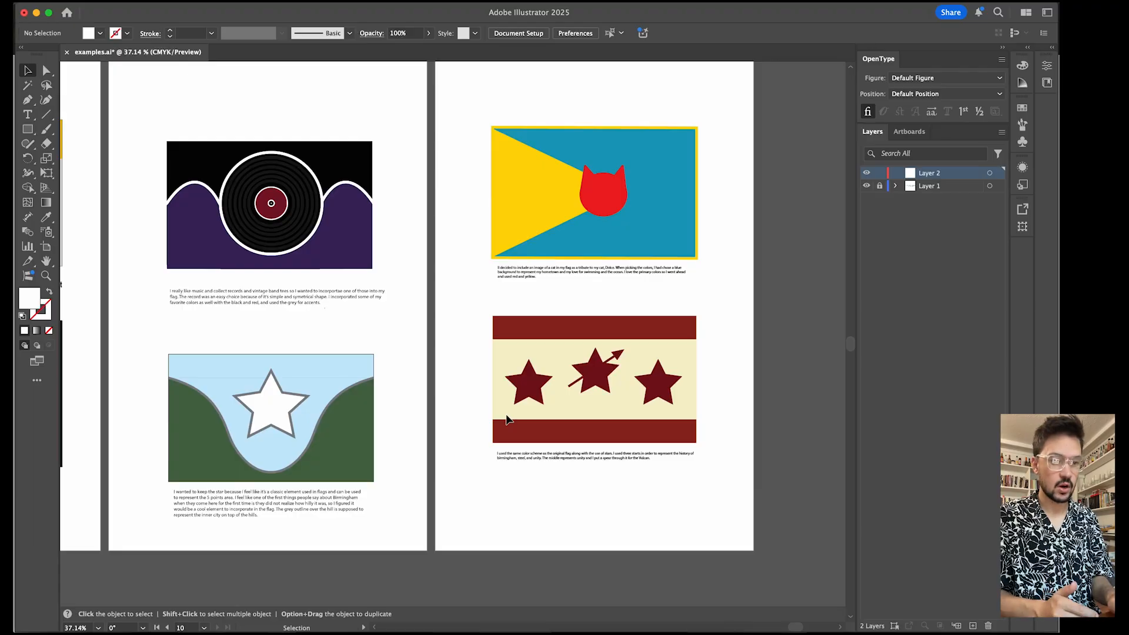
Step: Review the full row of example flags again, comparing their colours, symbols and layouts back to the first artboard
{"action": "scroll", "coordinate": [506, 420], "scroll_direction": "left", "scroll_amount": 20}
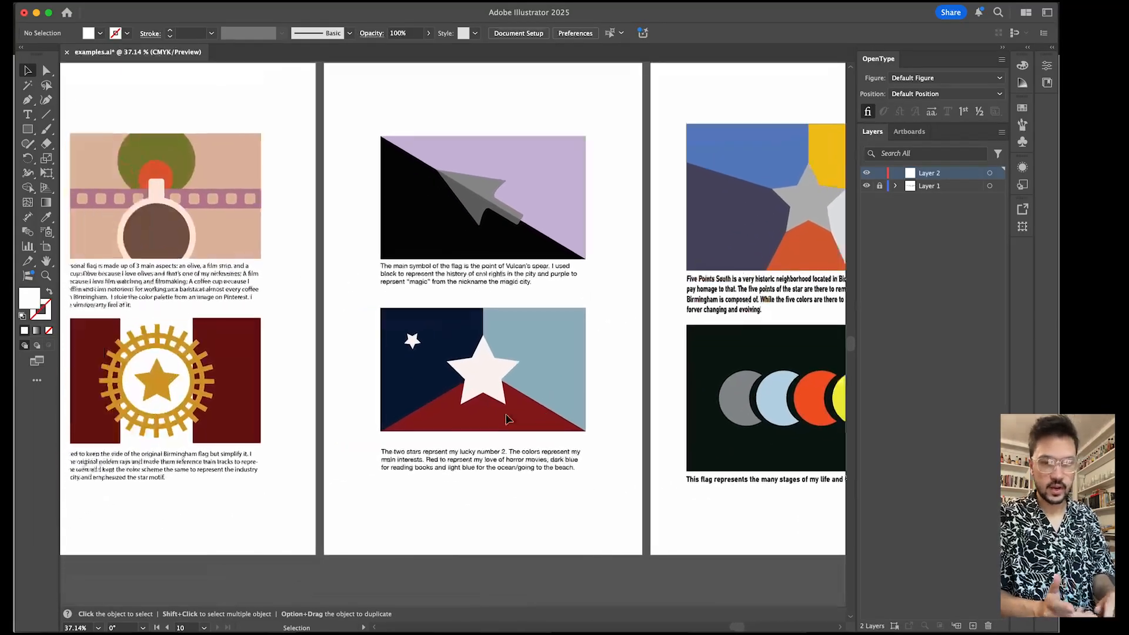
{"action": "scroll", "coordinate": [506, 418], "scroll_direction": "left", "scroll_amount": 3}
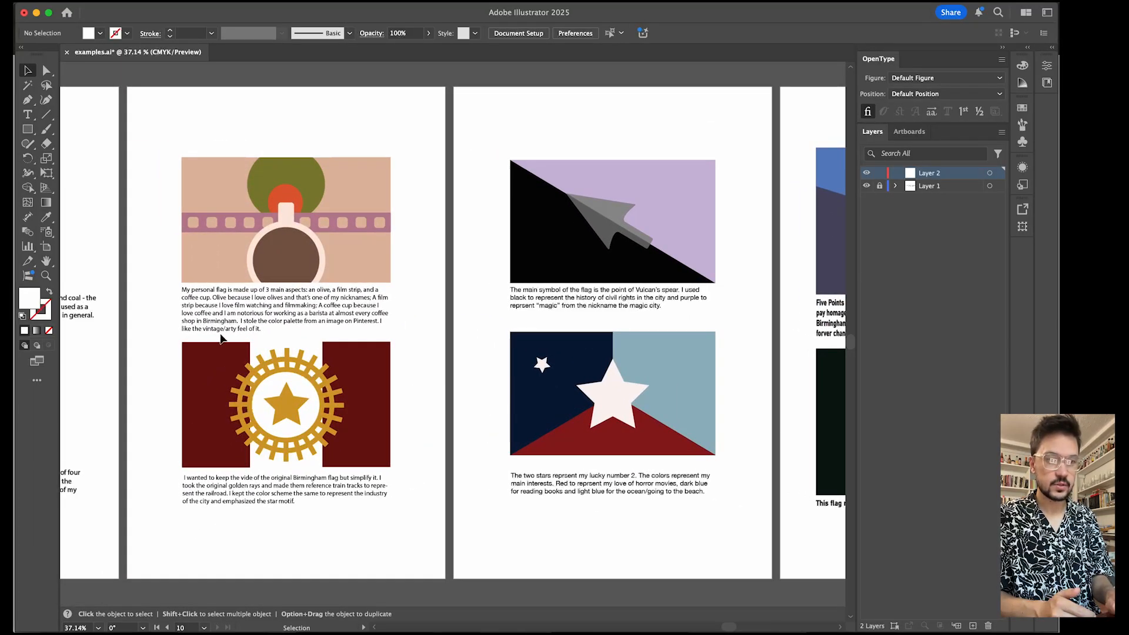
{"action": "scroll", "coordinate": [221, 338], "scroll_direction": "left", "scroll_amount": 12}
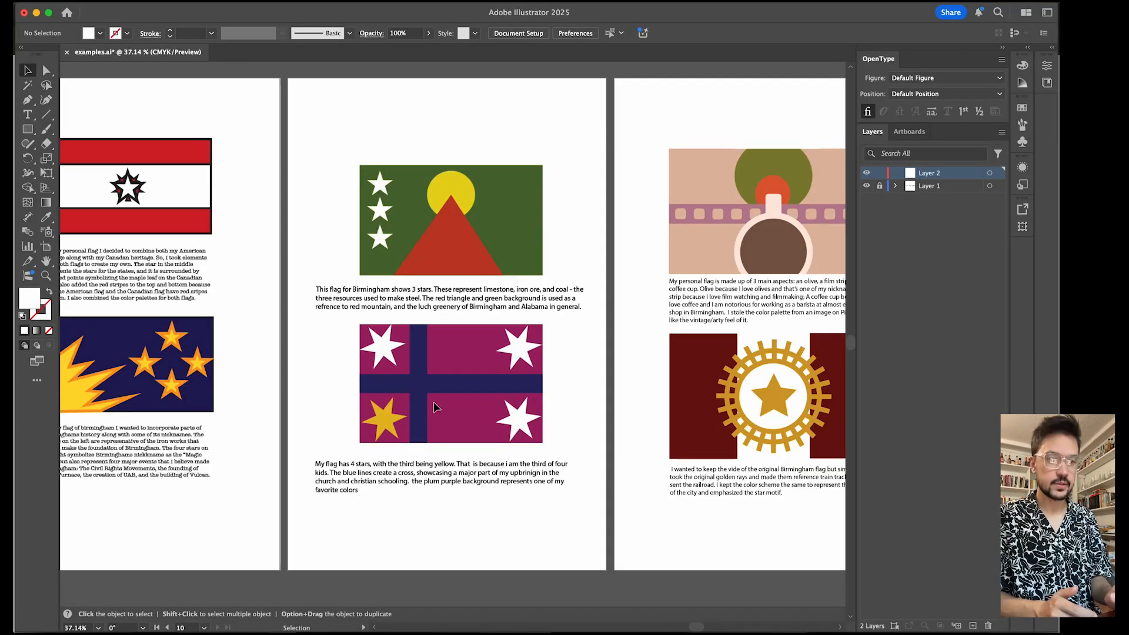
{"action": "scroll", "coordinate": [432, 403], "scroll_direction": "down", "scroll_amount": 5}
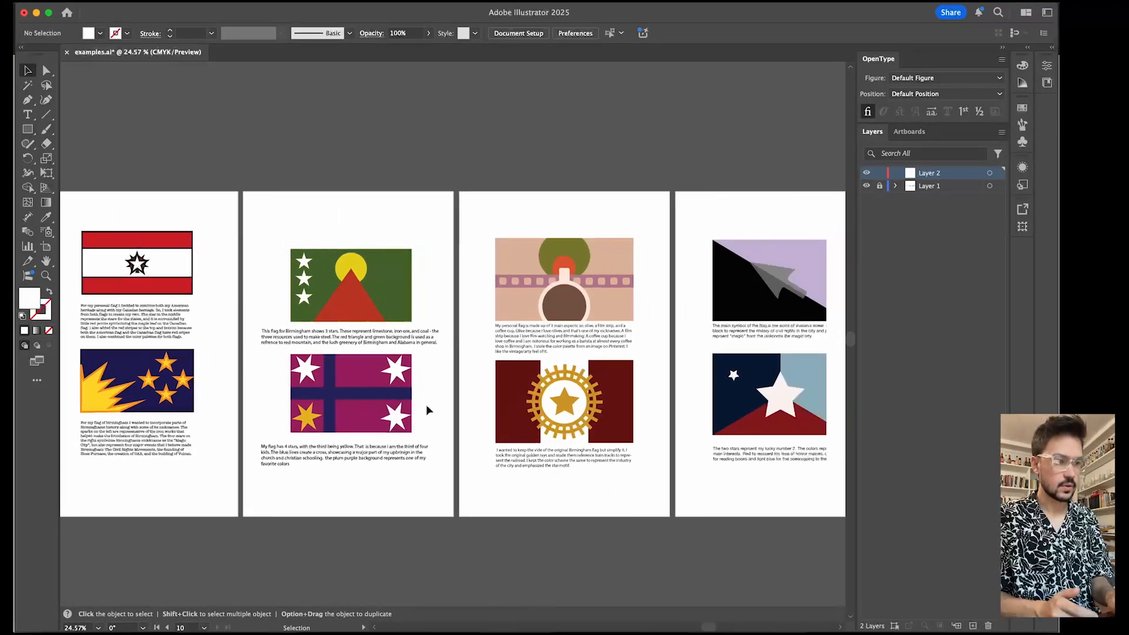
{"action": "scroll", "coordinate": [425, 405], "scroll_direction": "right", "scroll_amount": 20}
{"action": "scroll", "coordinate": [426, 404], "scroll_direction": "down", "scroll_amount": 2}
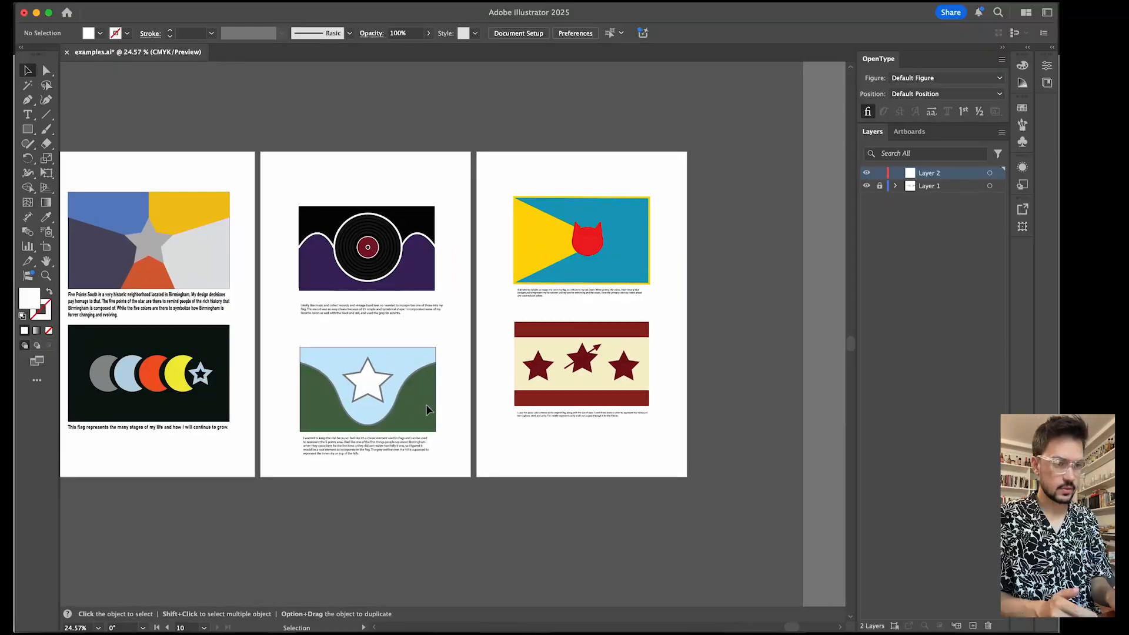
{"action": "scroll", "coordinate": [427, 409], "scroll_direction": "left", "scroll_amount": 20}
{"action": "scroll", "coordinate": [427, 410], "scroll_direction": "up", "scroll_amount": 2}
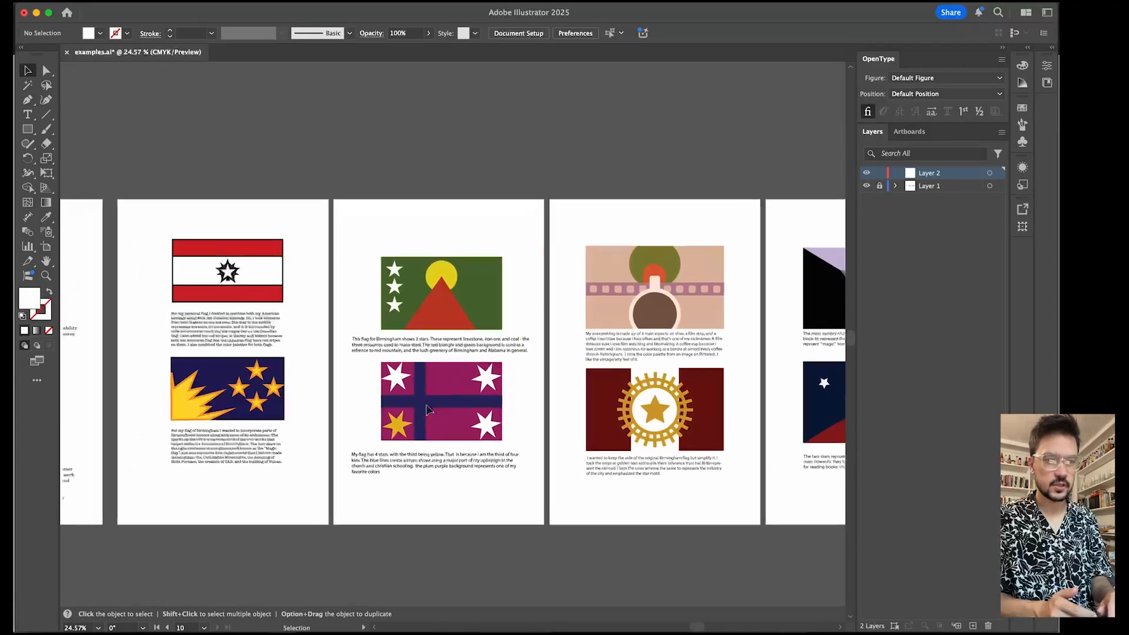
{"action": "scroll", "coordinate": [428, 410], "scroll_direction": "left", "scroll_amount": 20}
{"action": "scroll", "coordinate": [427, 410], "scroll_direction": "down", "scroll_amount": 4}
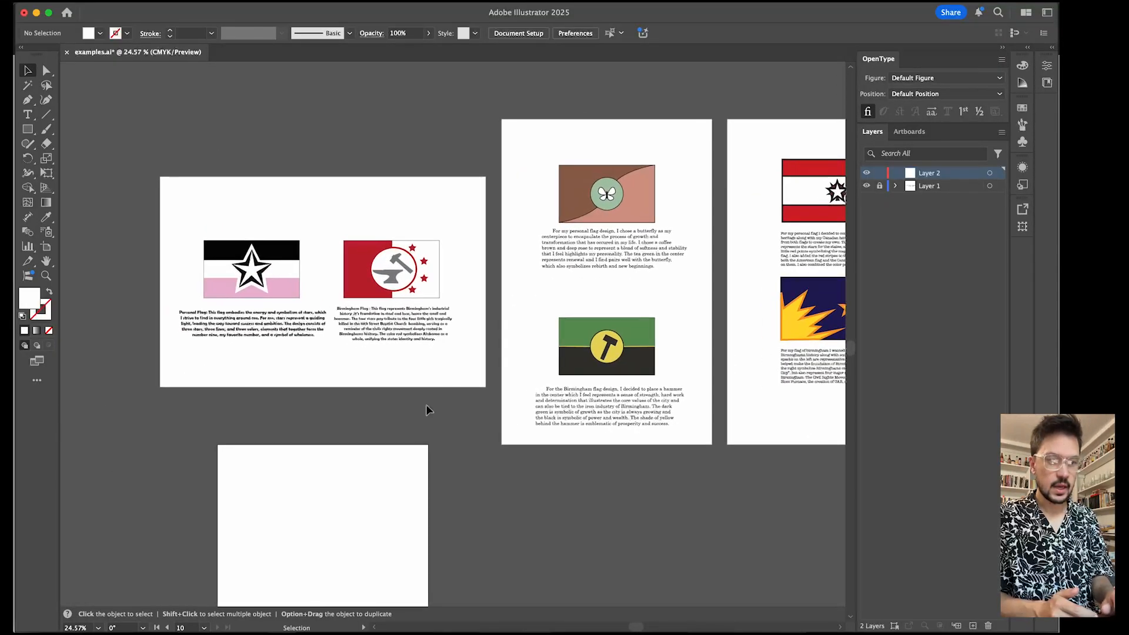
Step: Activate the Rectangle tool with the fill set to none for drawing on the blank artboard below the examples
{"action": "scroll", "coordinate": [427, 409], "scroll_direction": "down", "scroll_amount": 15}
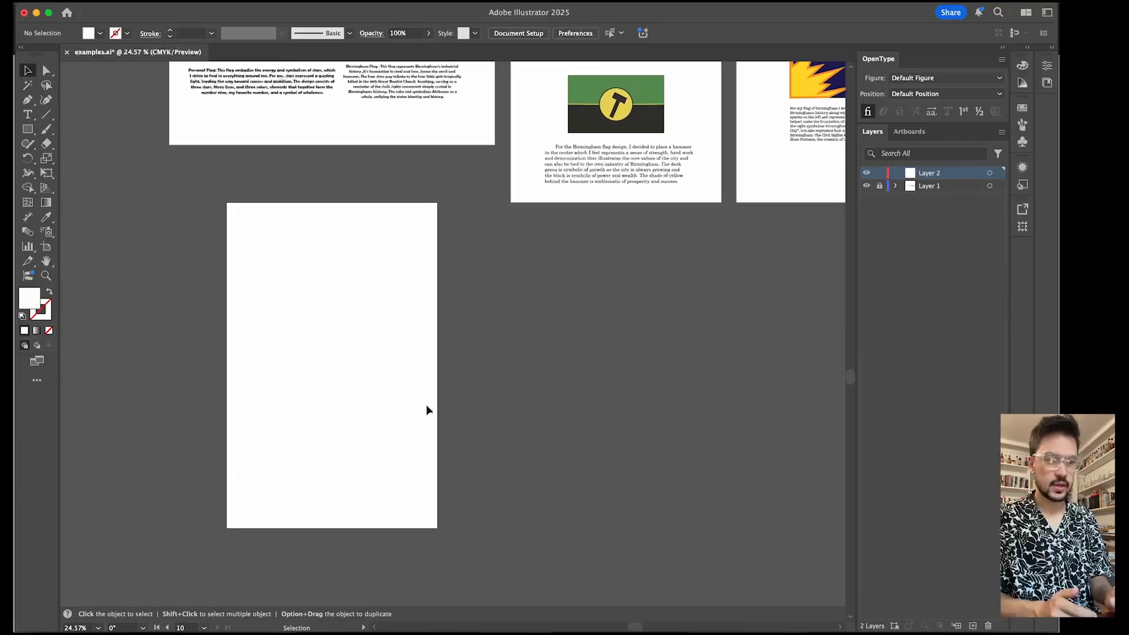
{"action": "scroll", "coordinate": [326, 411], "scroll_direction": "up", "scroll_amount": 5}
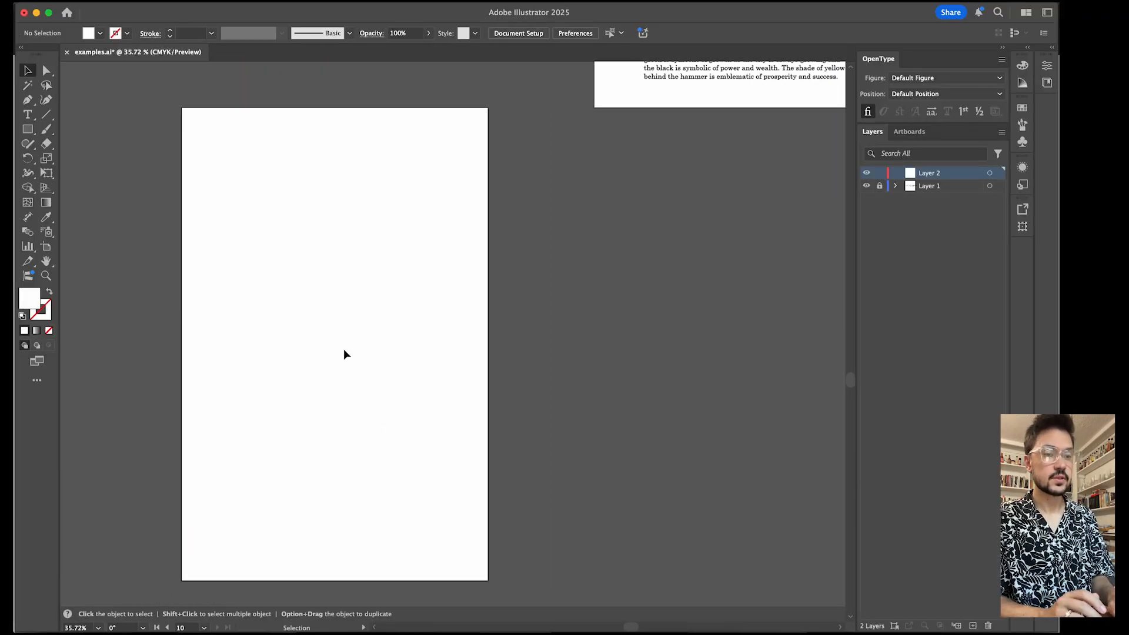
{"action": "scroll", "coordinate": [344, 349], "scroll_direction": "left", "scroll_amount": 6}
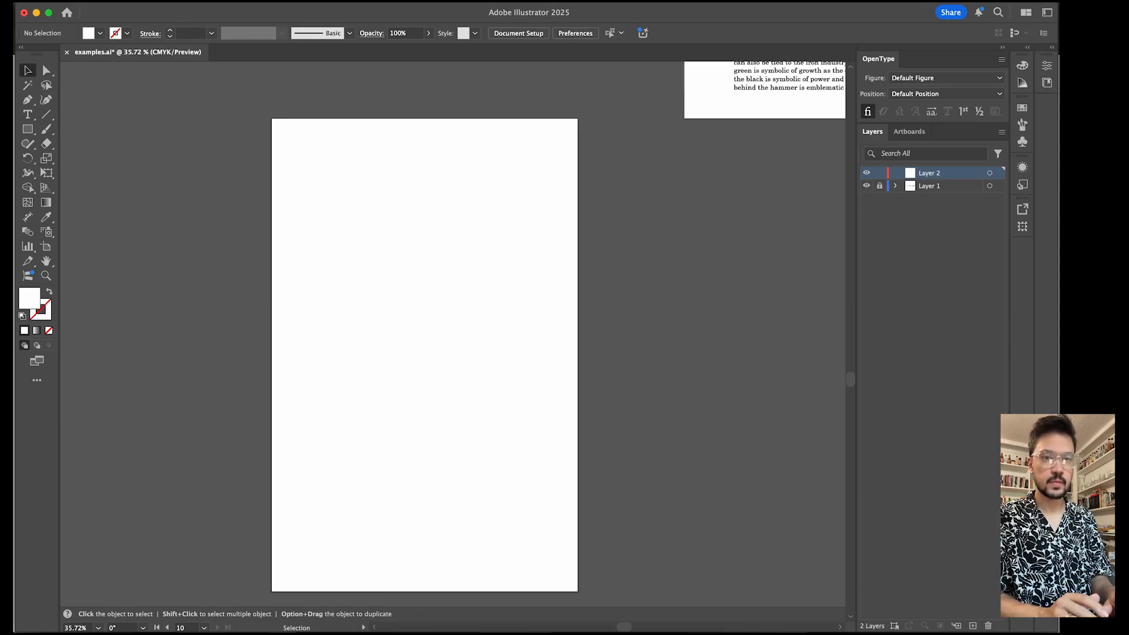
{"action": "left_click", "coordinate": [30, 133]}
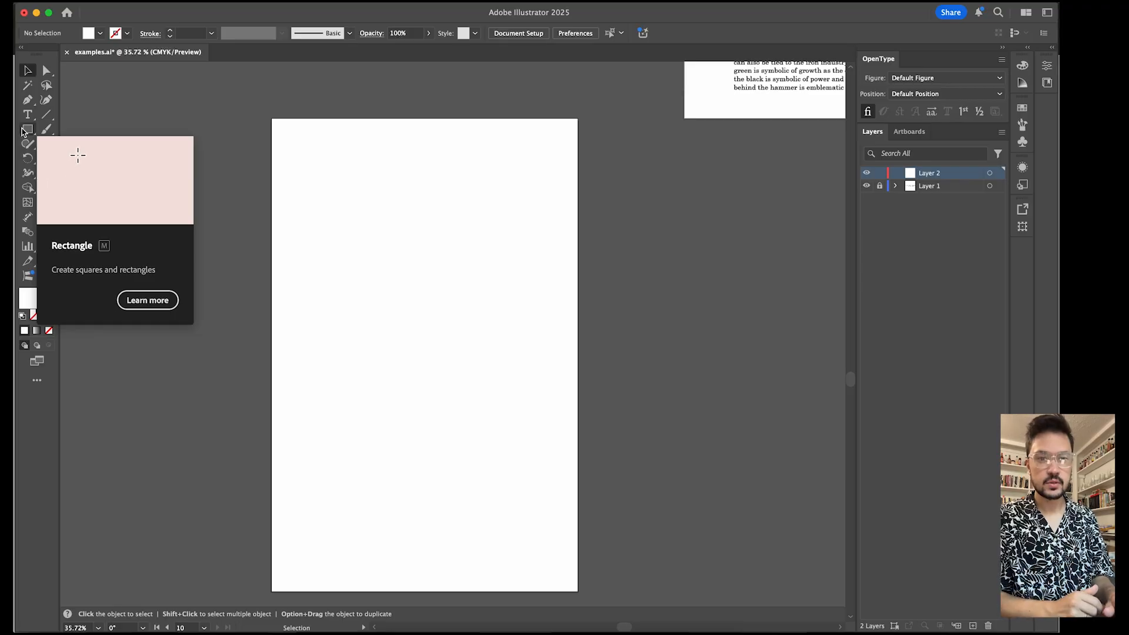
{"action": "left_click", "coordinate": [99, 33]}
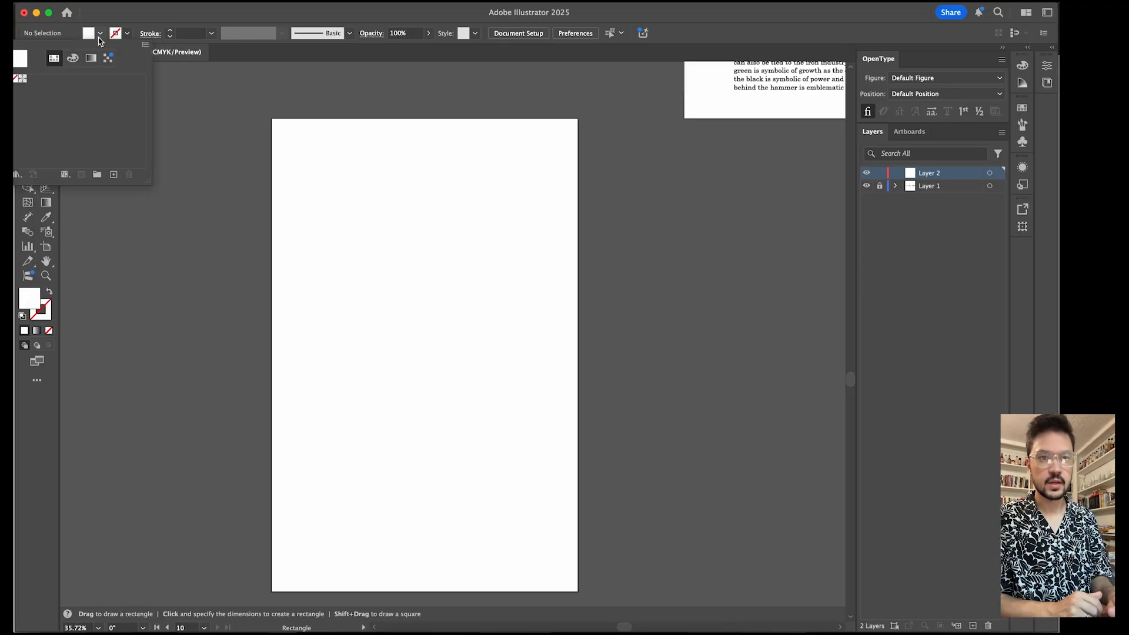
{"action": "left_click", "coordinate": [16, 79]}
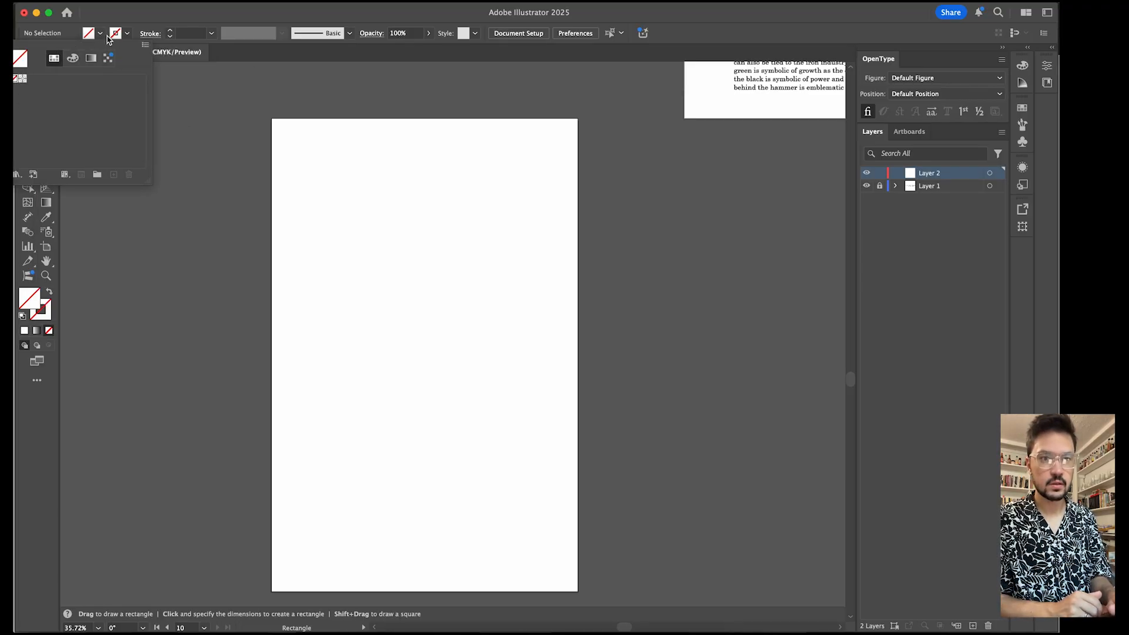
Step: Open the Art & Illustration default swatch library and place it beside the tools, clear of the blank artboard
{"action": "left_click", "coordinate": [127, 33]}
{"action": "left_click", "coordinate": [127, 33]}
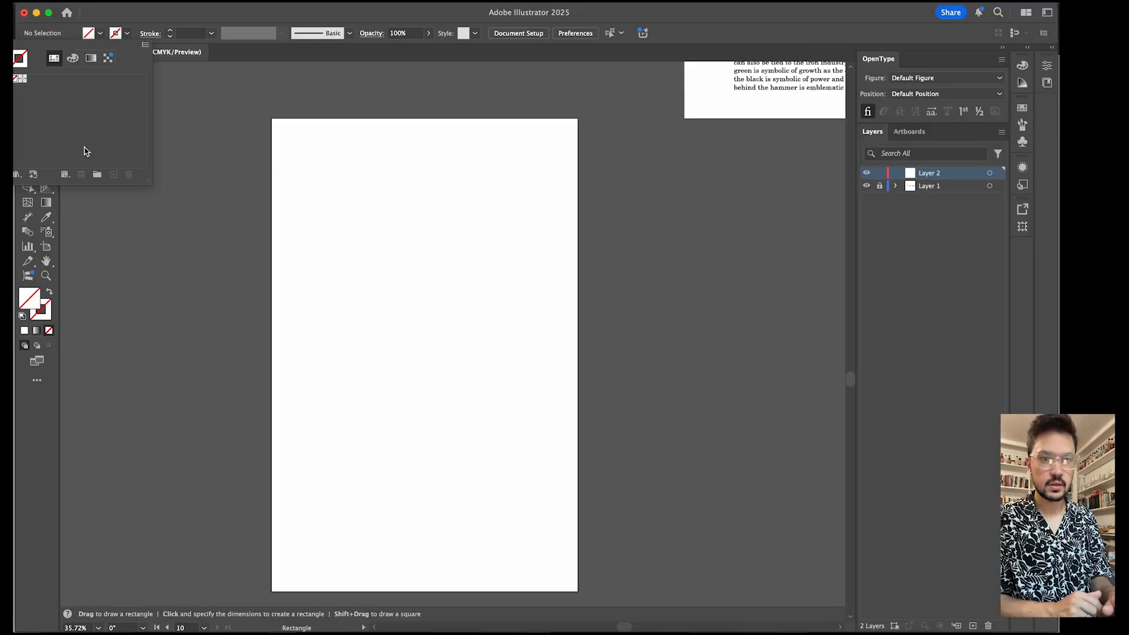
{"action": "left_click", "coordinate": [17, 174]}
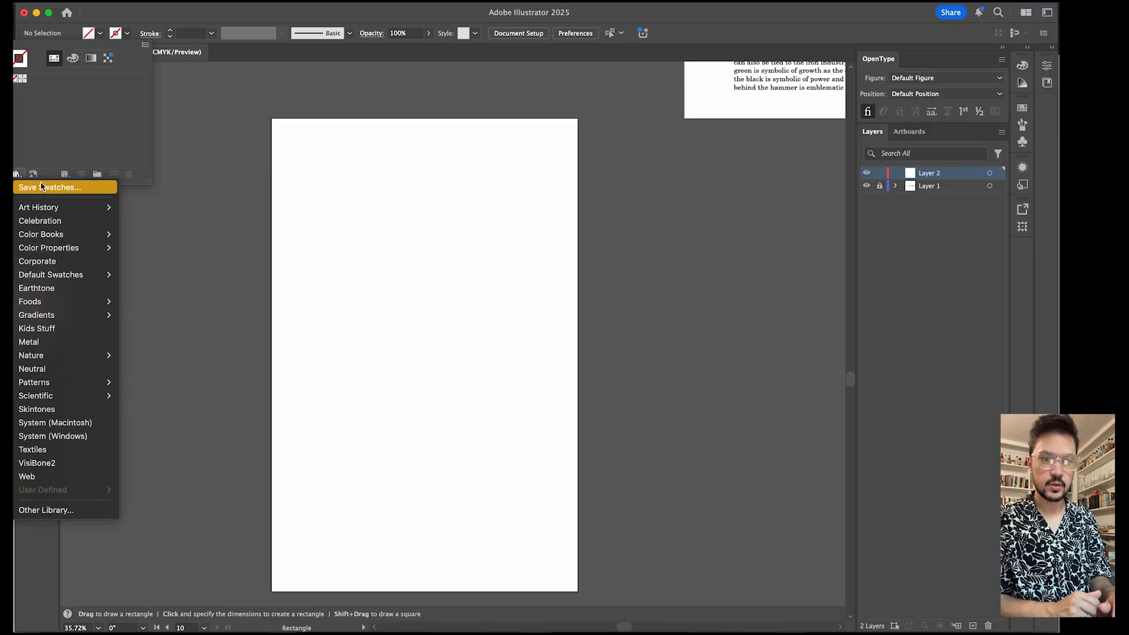
{"action": "mouse_move", "coordinate": [67, 275]}
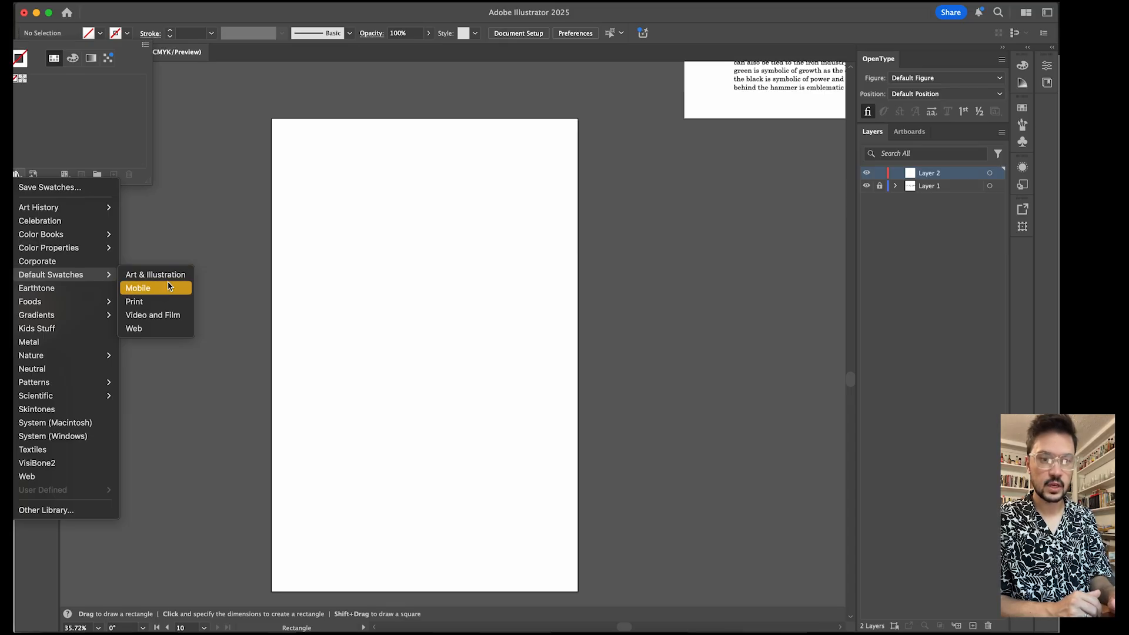
{"action": "left_click", "coordinate": [152, 274]}
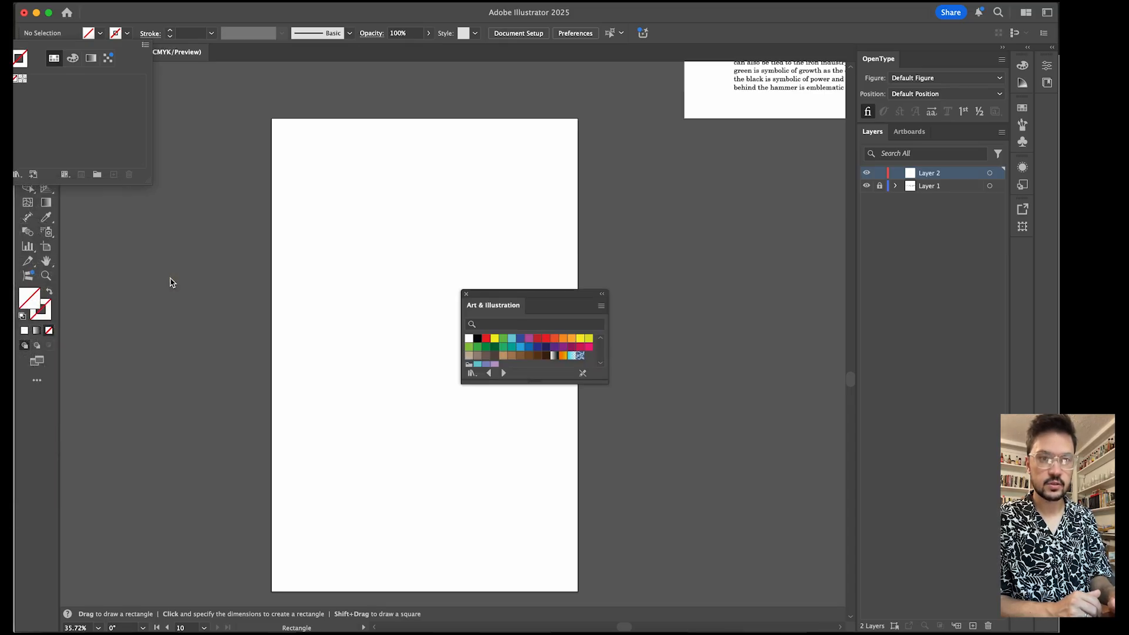
{"action": "left_click", "coordinate": [527, 294]}
{"action": "left_click_drag", "start_coordinate": [528, 293], "coordinate": [131, 71]}
Step: Pick black from the Art & Illustration swatches and swap fill and stroke to get a black stroke with no fill
{"action": "left_click", "coordinate": [126, 34]}
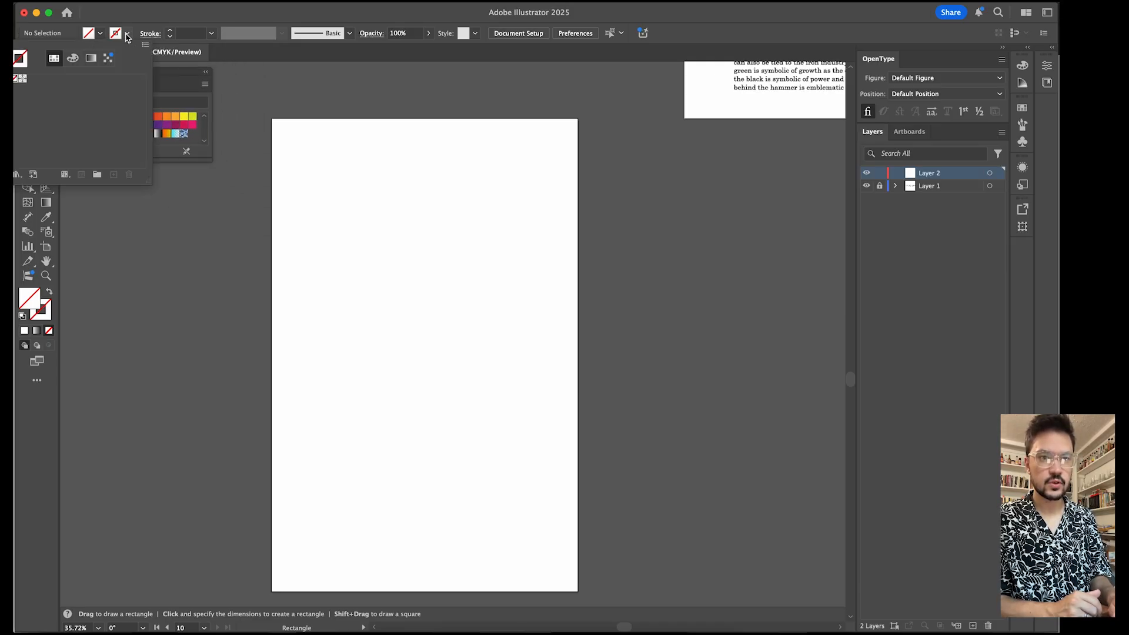
{"action": "left_click", "coordinate": [148, 27]}
{"action": "left_click", "coordinate": [81, 117]}
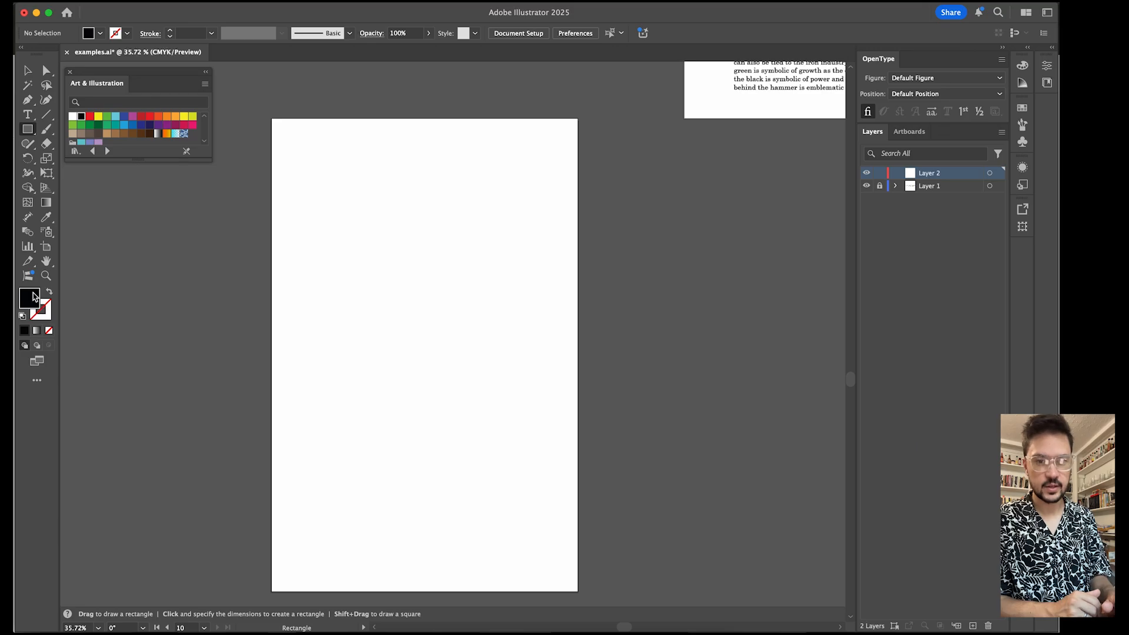
{"action": "left_click", "coordinate": [50, 292]}
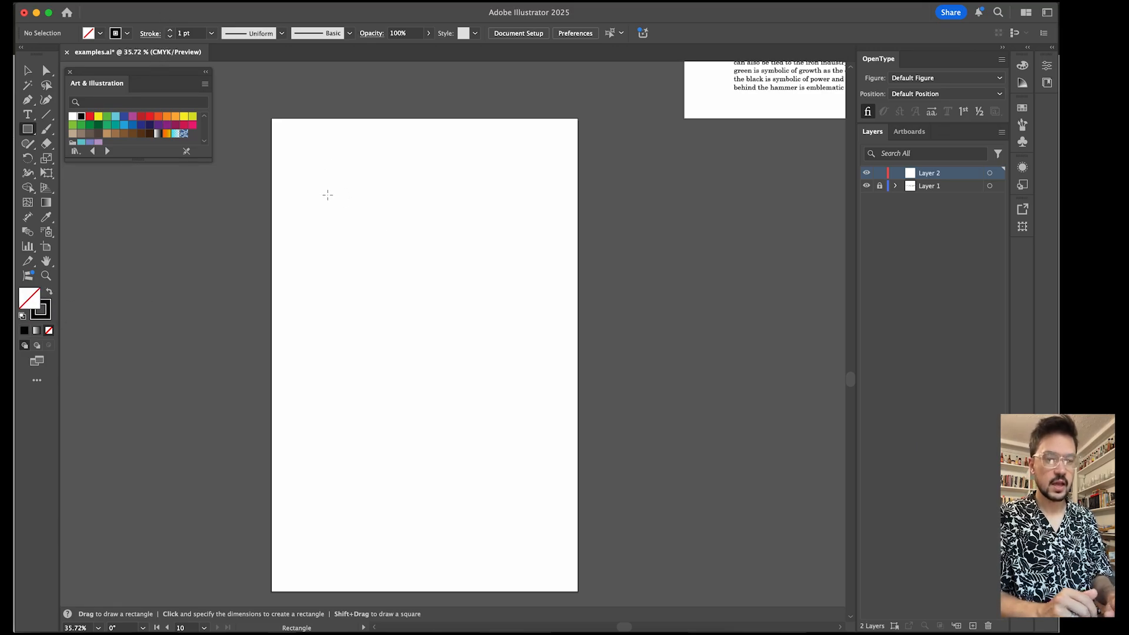
Step: Draw a landscape rectangle in the upper half of the blank artboard and centre it horizontally
{"action": "left_click_drag", "start_coordinate": [328, 195], "coordinate": [514, 307]}
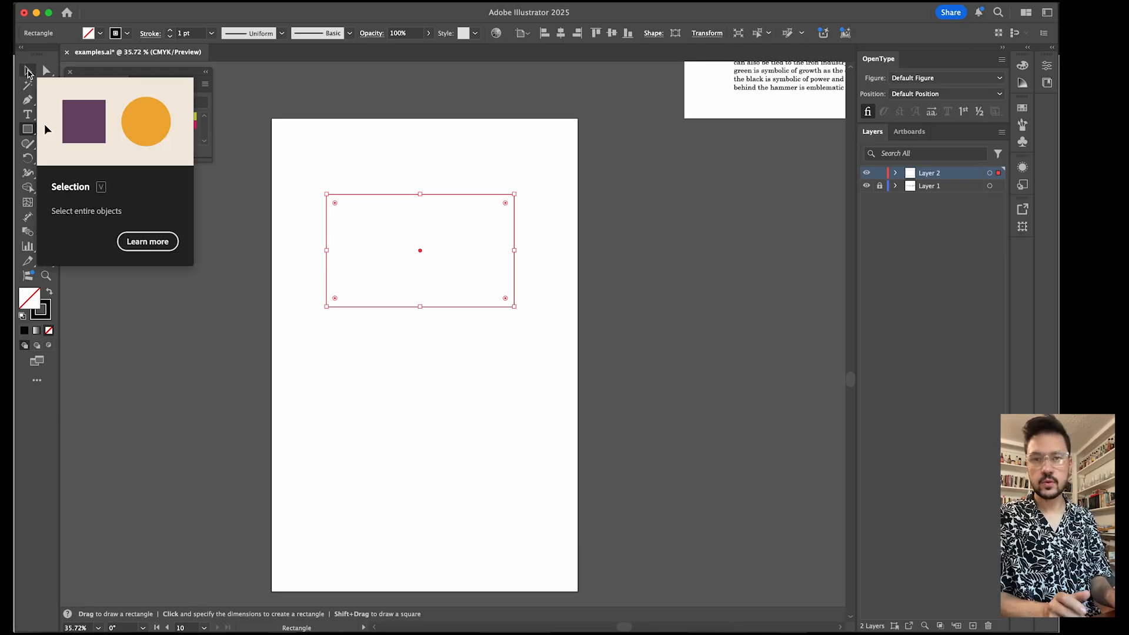
{"action": "left_click", "coordinate": [27, 71]}
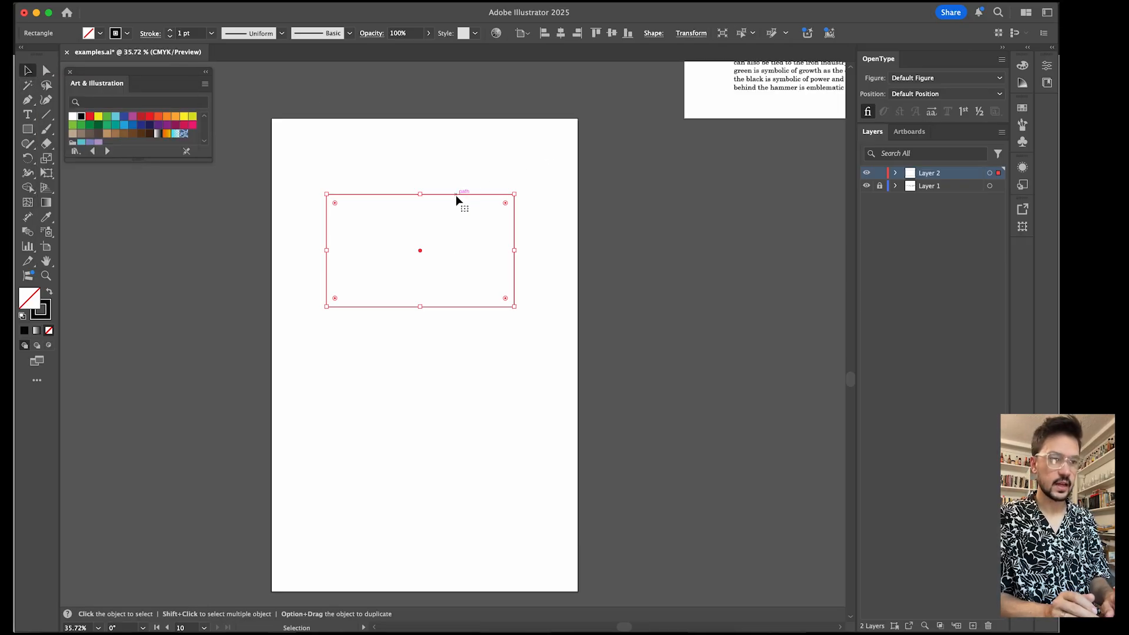
{"action": "left_click", "coordinate": [523, 157]}
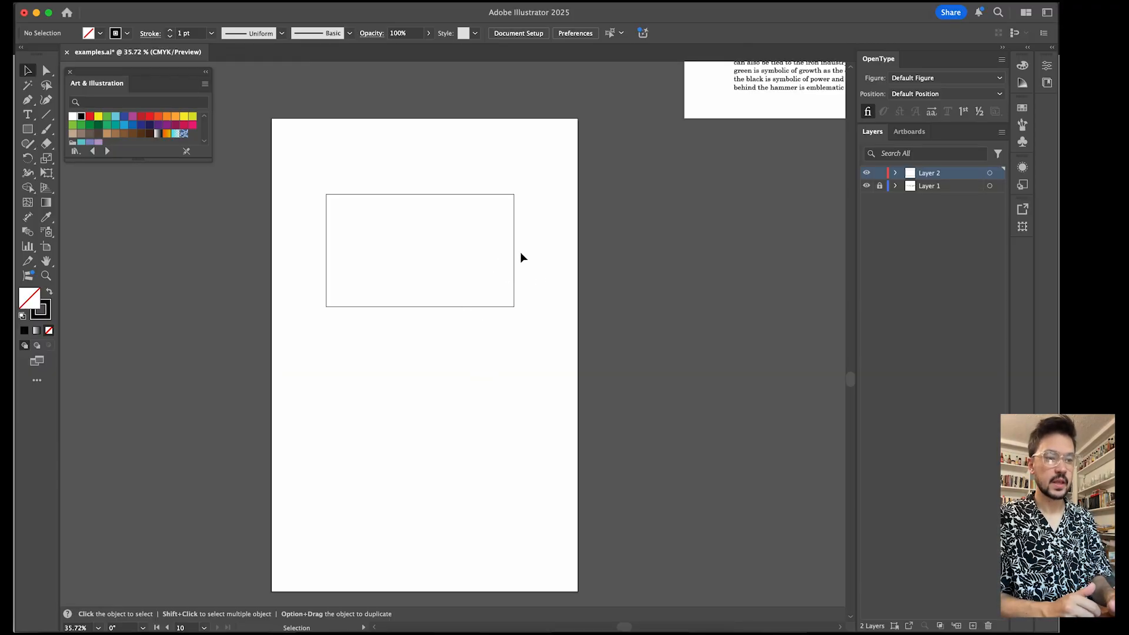
{"action": "left_click_drag", "start_coordinate": [515, 253], "coordinate": [518, 240]}
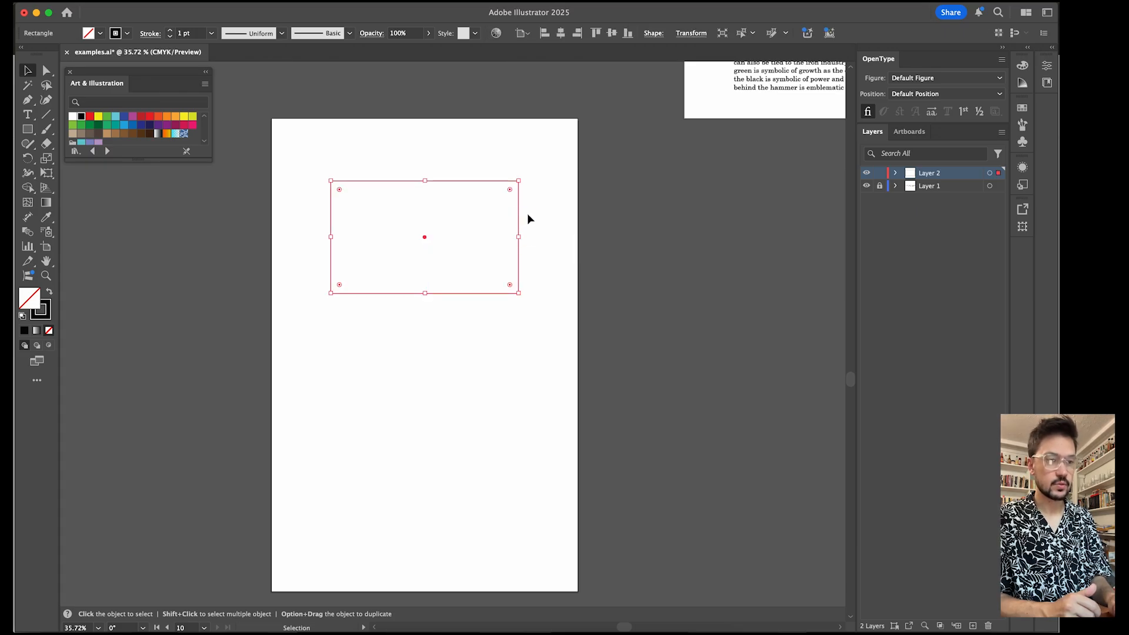
Step: Duplicate the rectangle, align the copy beneath it in the artboard's lower half, and move the original down slightly
{"action": "key", "text": "a"}
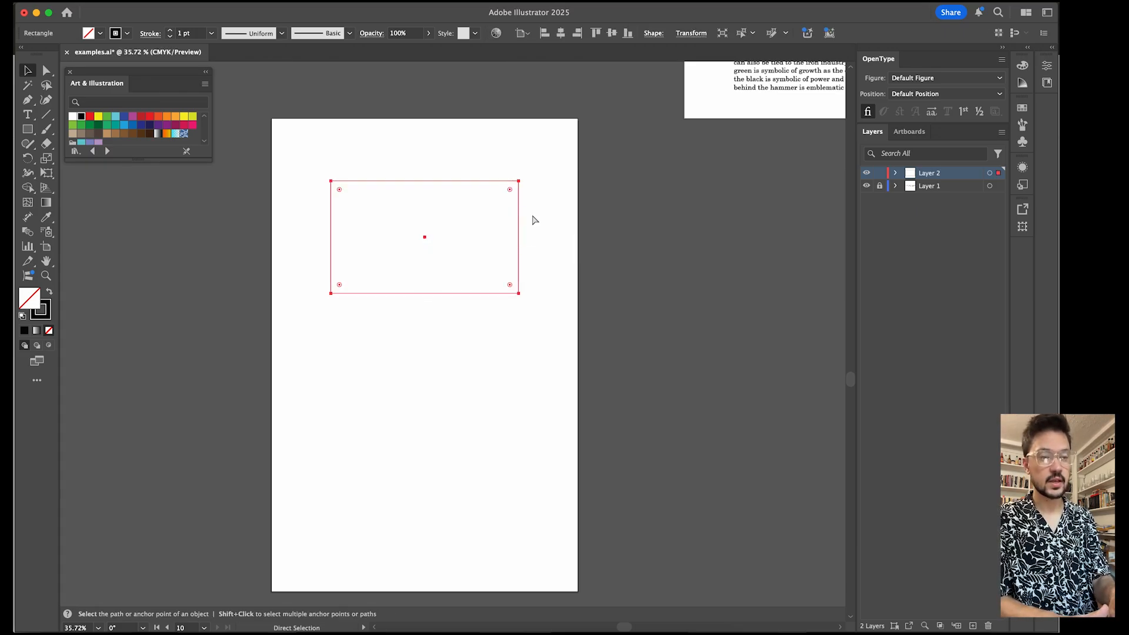
{"action": "key", "text": "v"}
{"action": "key", "text": "a"}
{"action": "key", "text": "super+v"}
{"action": "key", "text": "v"}
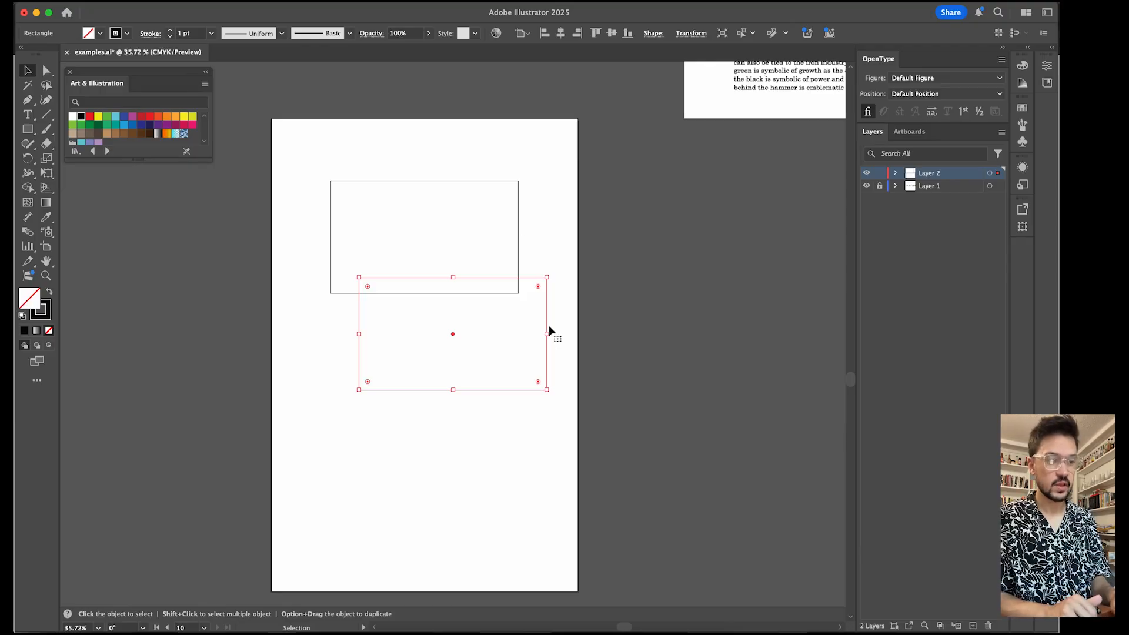
{"action": "left_click_drag", "start_coordinate": [545, 316], "coordinate": [516, 408]}
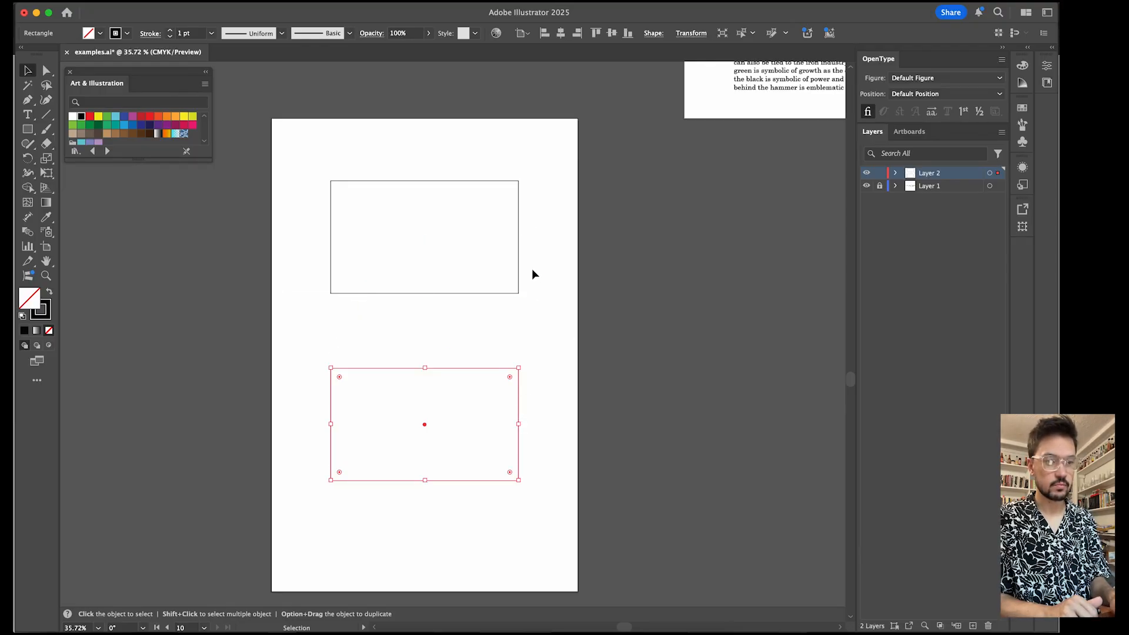
{"action": "left_click_drag", "start_coordinate": [519, 239], "coordinate": [521, 250]}
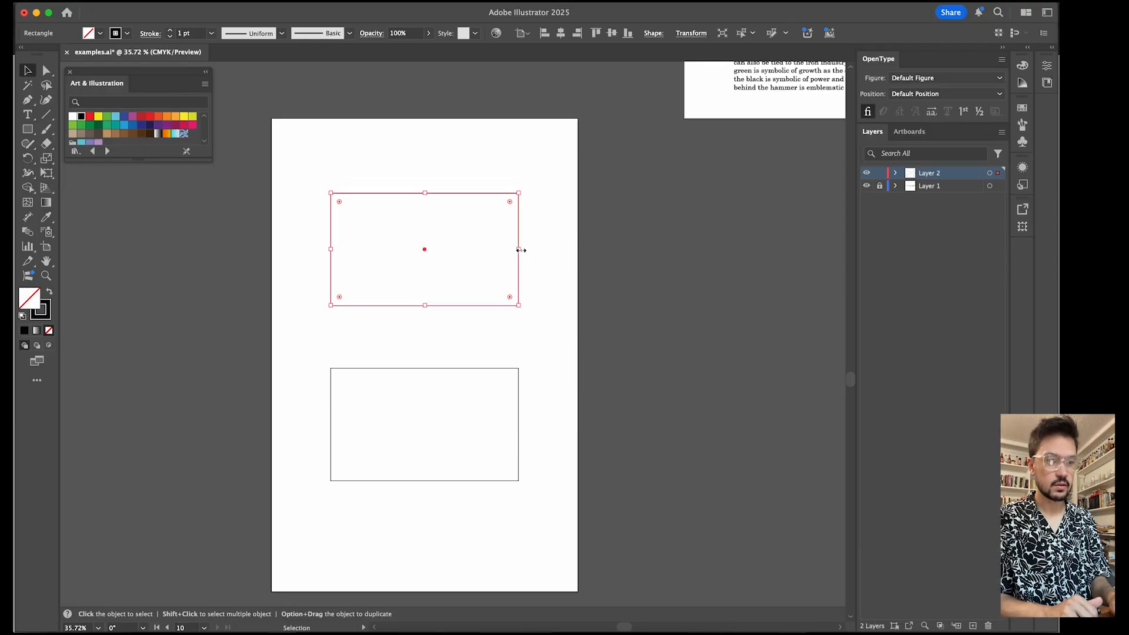
{"action": "left_click", "coordinate": [579, 188]}
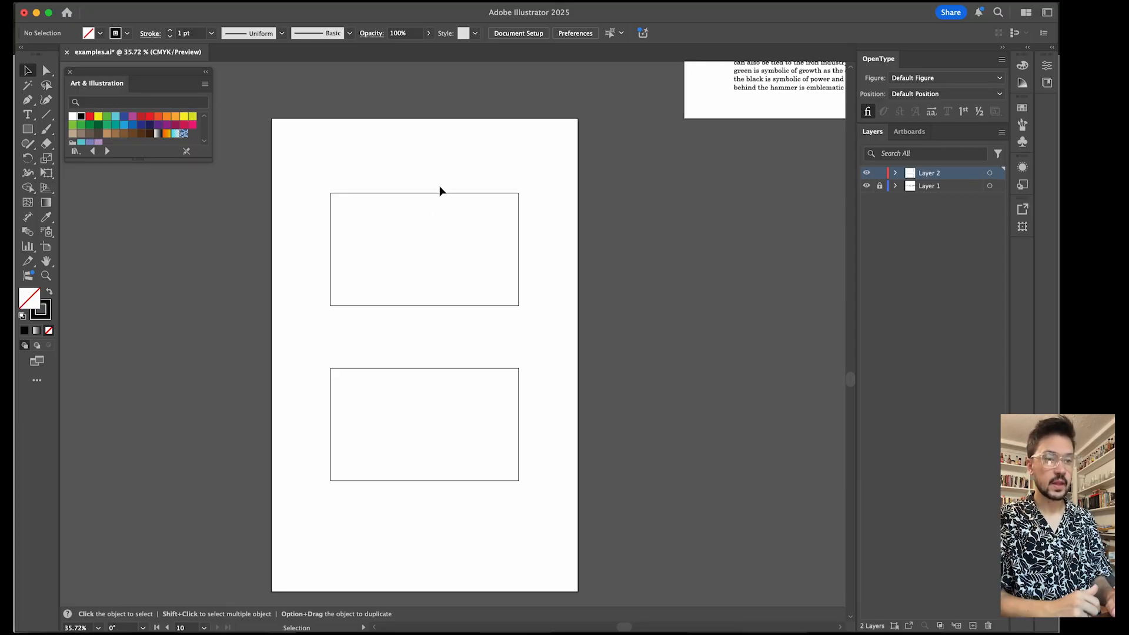
Step: Move the upper rectangle off centre and check the Smart Guides setting
{"action": "left_click_drag", "start_coordinate": [439, 191], "coordinate": [459, 222]}
{"action": "mouse_move", "coordinate": [459, 224]}
{"action": "left_mouse_down"}
{"action": "mouse_move", "coordinate": [444, 222]}
{"action": "mouse_move", "coordinate": [468, 219]}
{"action": "left_mouse_up"}
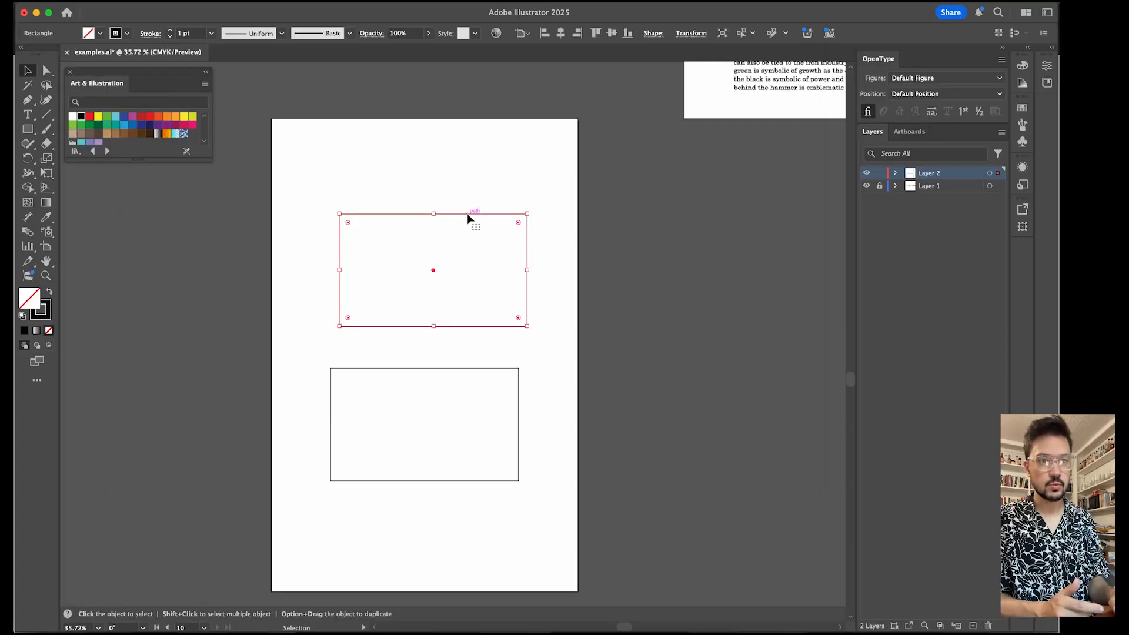
{"action": "left_click", "coordinate": [292, 4]}
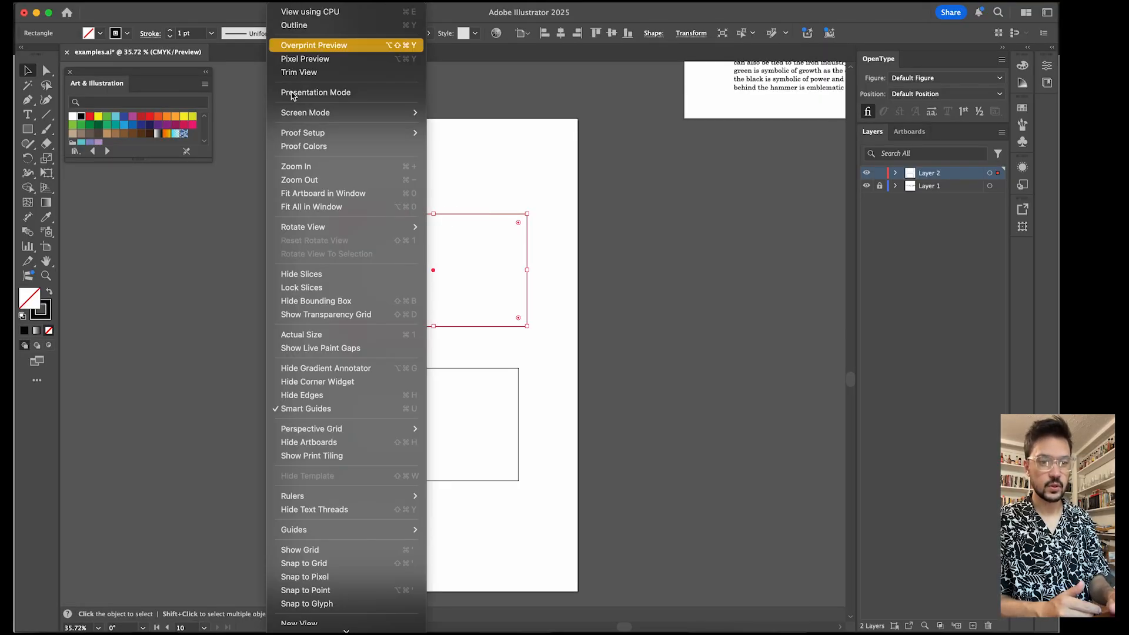
{"action": "left_click", "coordinate": [365, 407]}
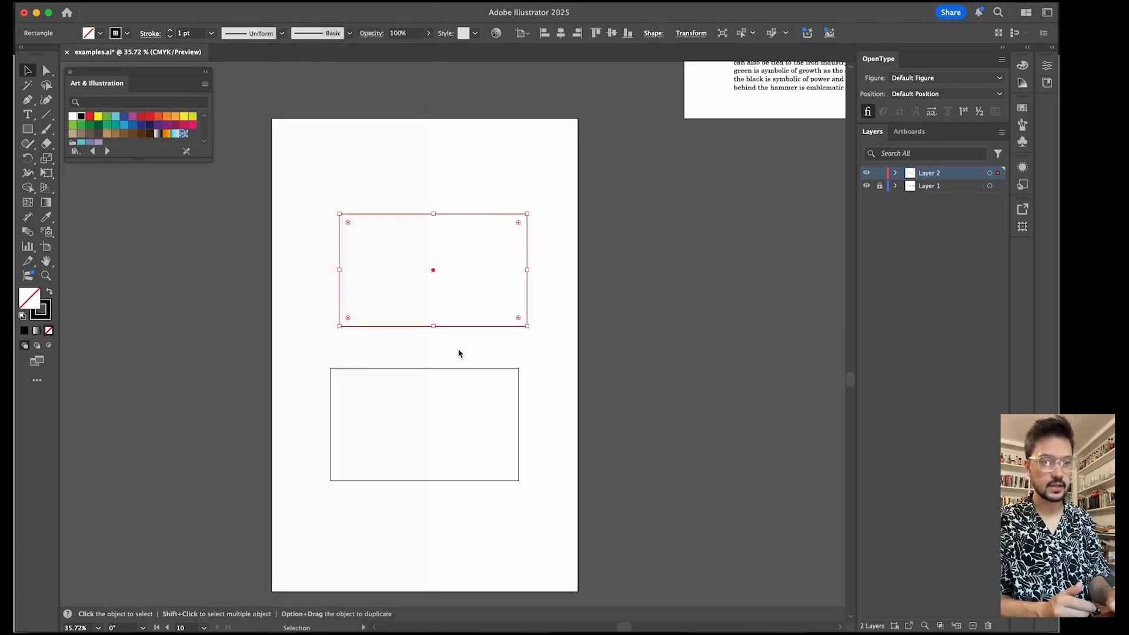
Step: Realign the upper rectangle with the lower one, widen the gap between them, and shift both up to balance them on the artboard
{"action": "mouse_move", "coordinate": [493, 212]}
{"action": "left_mouse_down"}
{"action": "mouse_move", "coordinate": [474, 211]}
{"action": "mouse_move", "coordinate": [486, 211]}
{"action": "left_mouse_up"}
{"action": "mouse_move", "coordinate": [449, 368]}
{"action": "left_mouse_down"}
{"action": "mouse_move", "coordinate": [435, 365]}
{"action": "mouse_move", "coordinate": [447, 359]}
{"action": "left_mouse_up"}
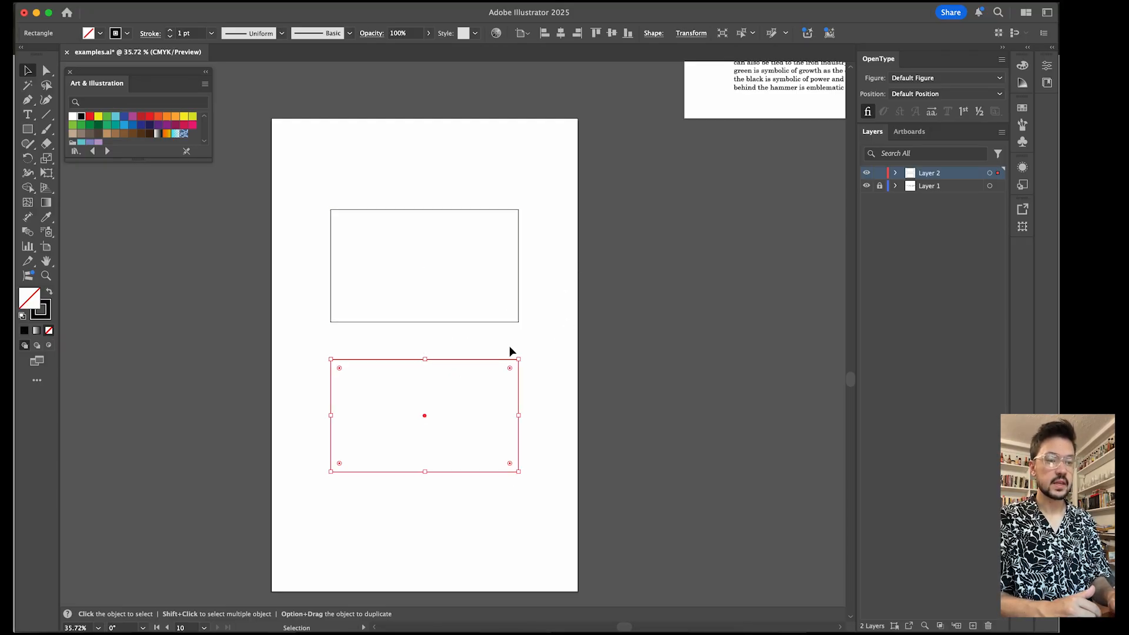
{"action": "left_click", "coordinate": [473, 379]}
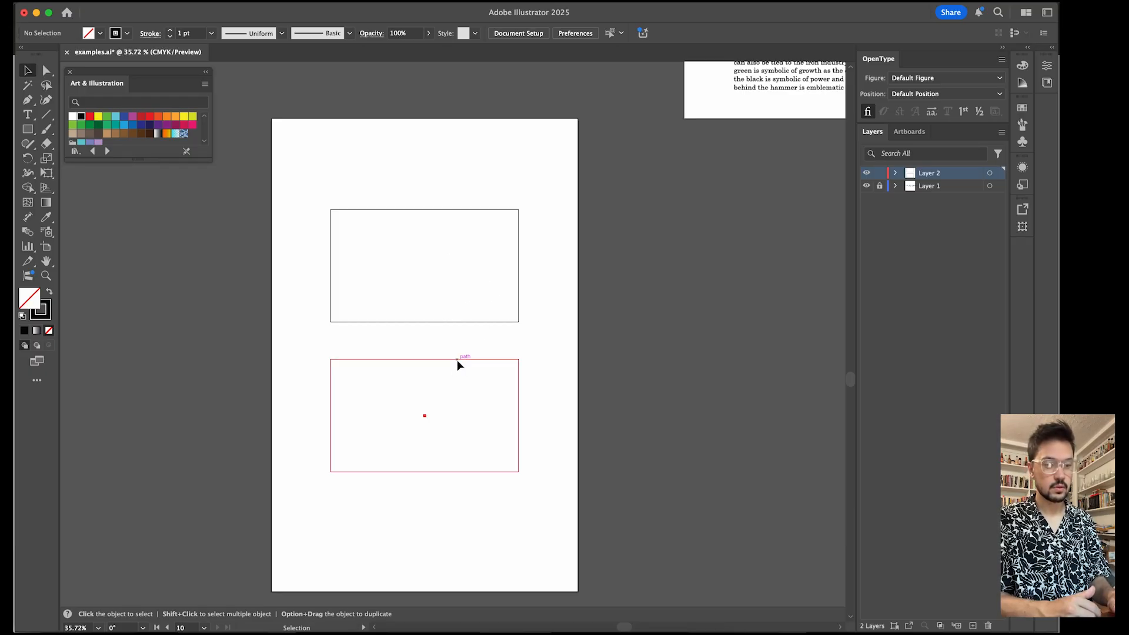
{"action": "left_click_drag", "start_coordinate": [456, 360], "coordinate": [456, 390]}
{"action": "left_click", "coordinate": [543, 333]}
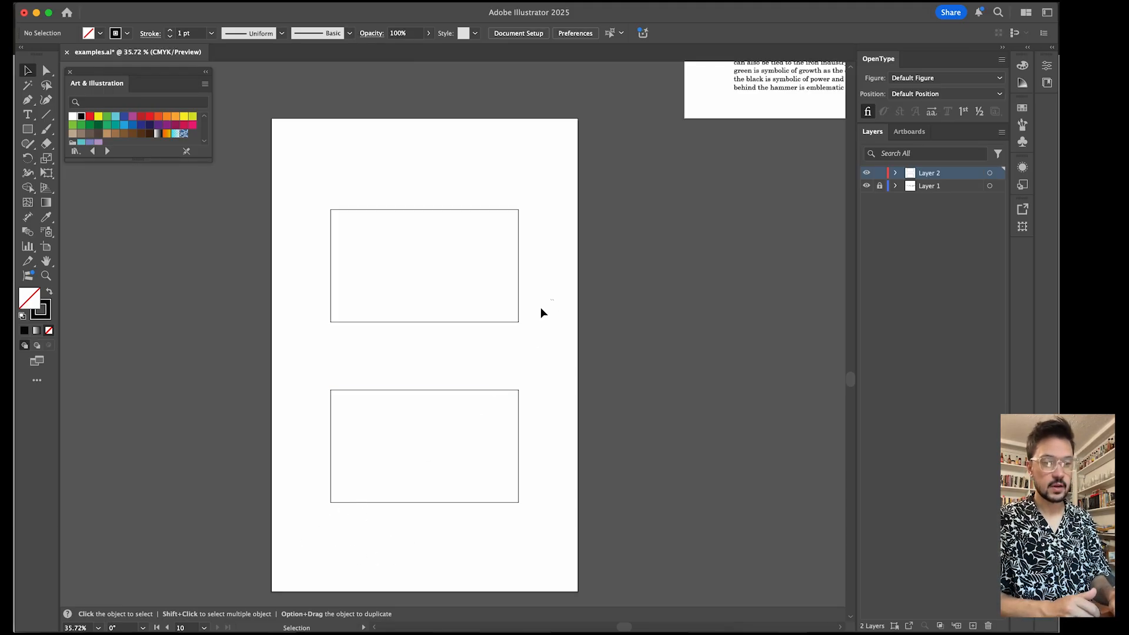
{"action": "left_click_drag", "start_coordinate": [539, 311], "coordinate": [449, 375]}
{"action": "left_click", "coordinate": [538, 349]}
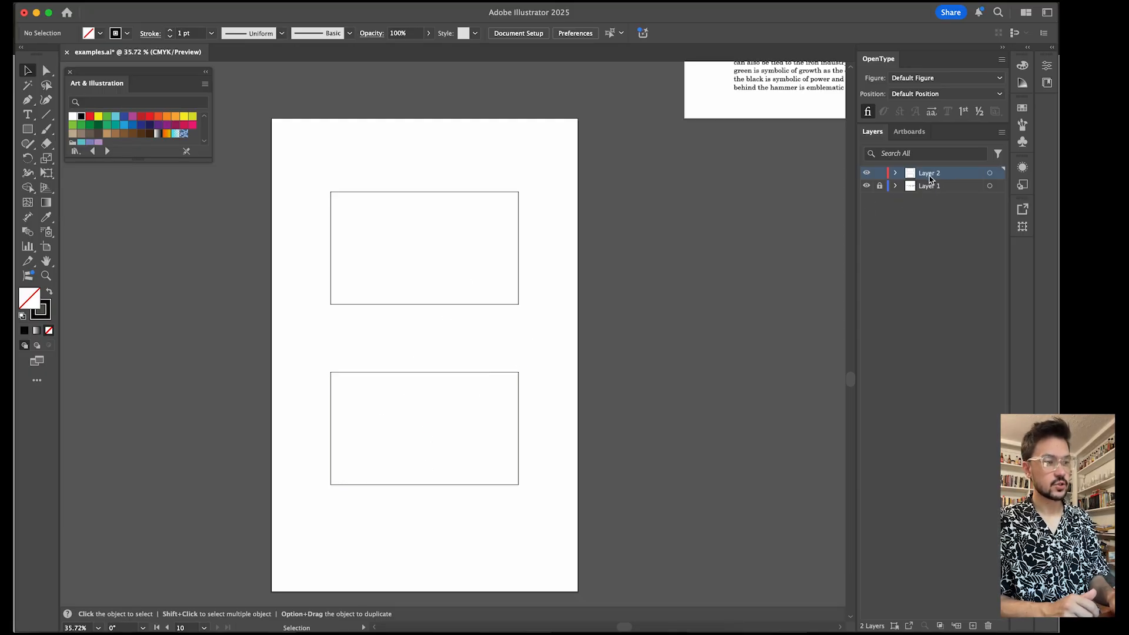
Step: Lock Layer 2 containing the two flag outlines and add two new layers above it
{"action": "scroll", "coordinate": [702, 222], "scroll_direction": "up", "scroll_amount": 10}
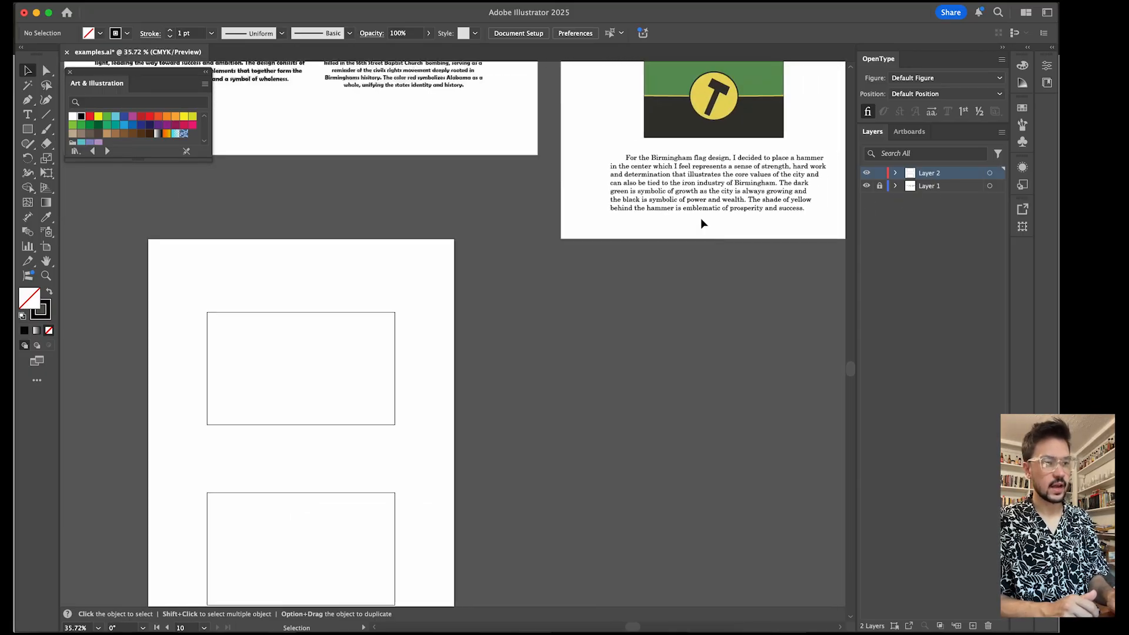
{"action": "scroll", "coordinate": [772, 179], "scroll_direction": "down", "scroll_amount": 8}
{"action": "scroll", "coordinate": [771, 179], "scroll_direction": "left", "scroll_amount": 3}
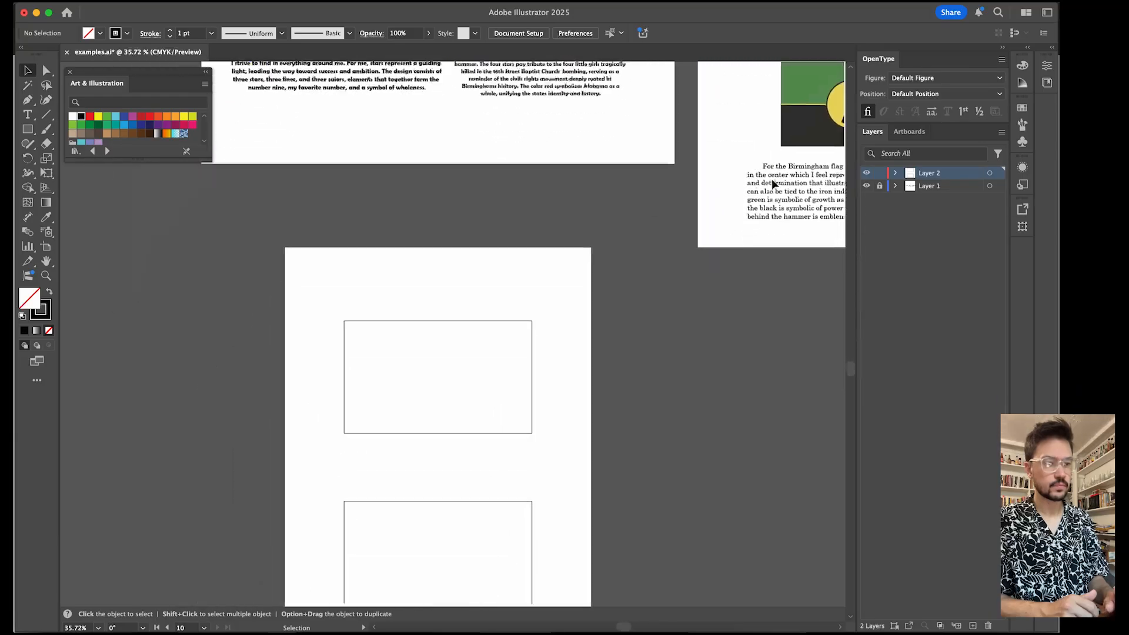
{"action": "scroll", "coordinate": [693, 268], "scroll_direction": "down", "scroll_amount": 5}
{"action": "scroll", "coordinate": [693, 268], "scroll_direction": "left", "scroll_amount": 3}
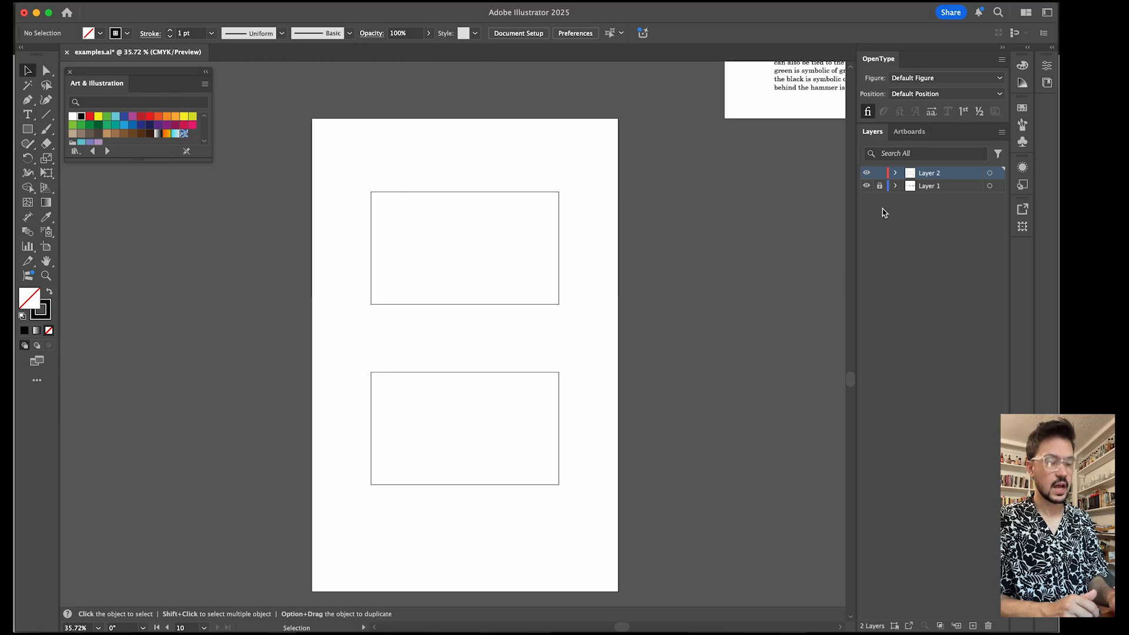
{"action": "left_click", "coordinate": [879, 174]}
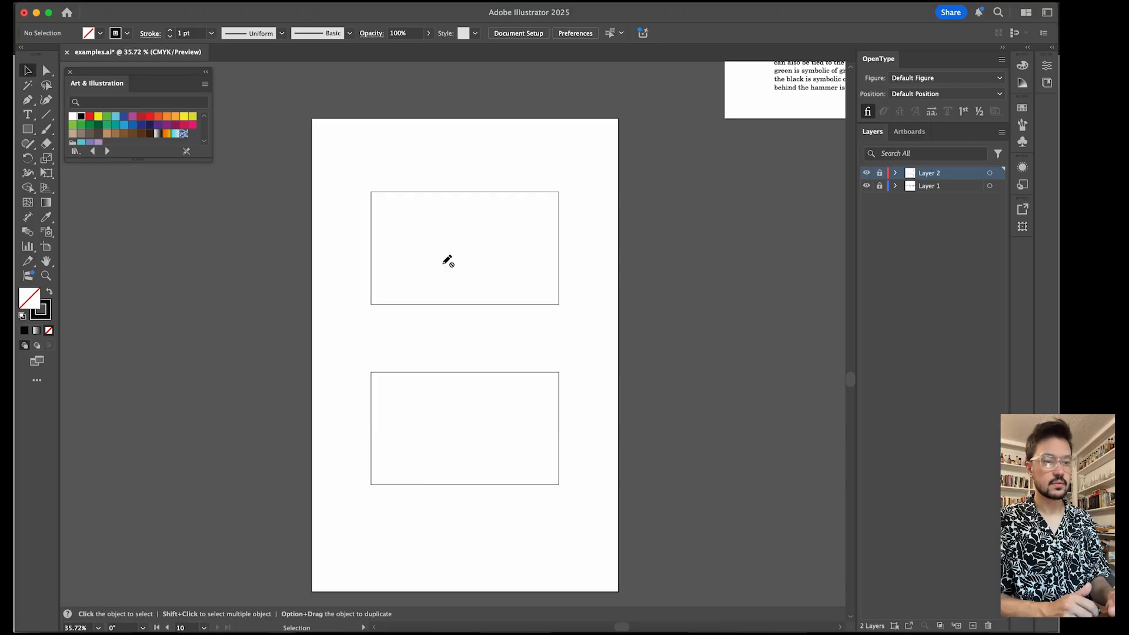
{"action": "scroll", "coordinate": [447, 261], "scroll_direction": "down", "scroll_amount": 2}
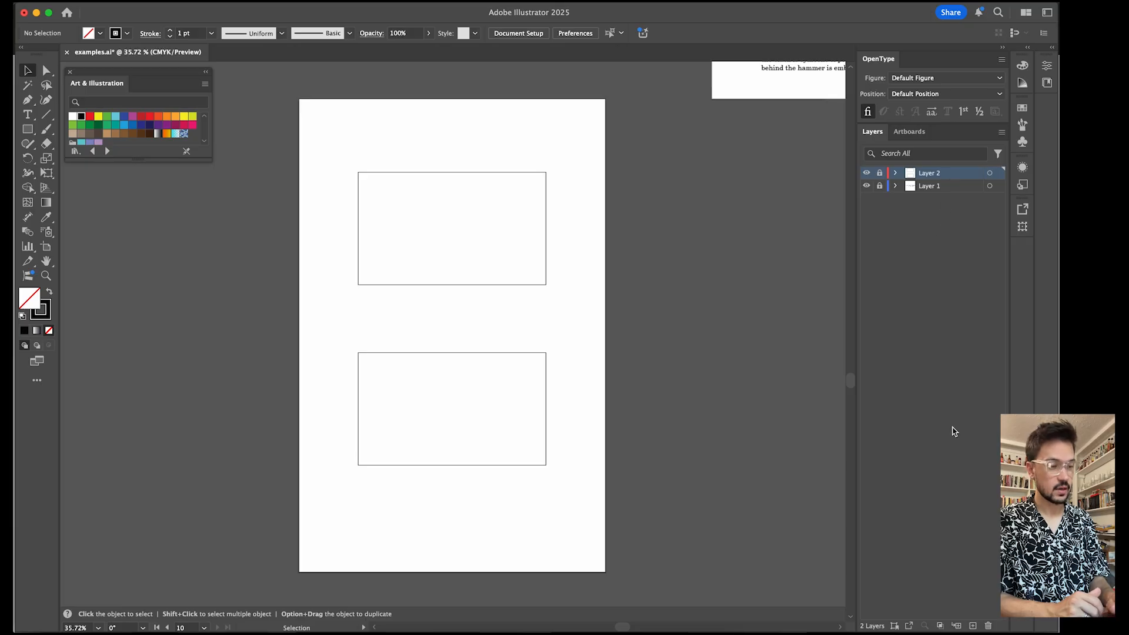
{"action": "left_click", "coordinate": [973, 625]}
{"action": "left_click", "coordinate": [973, 625]}
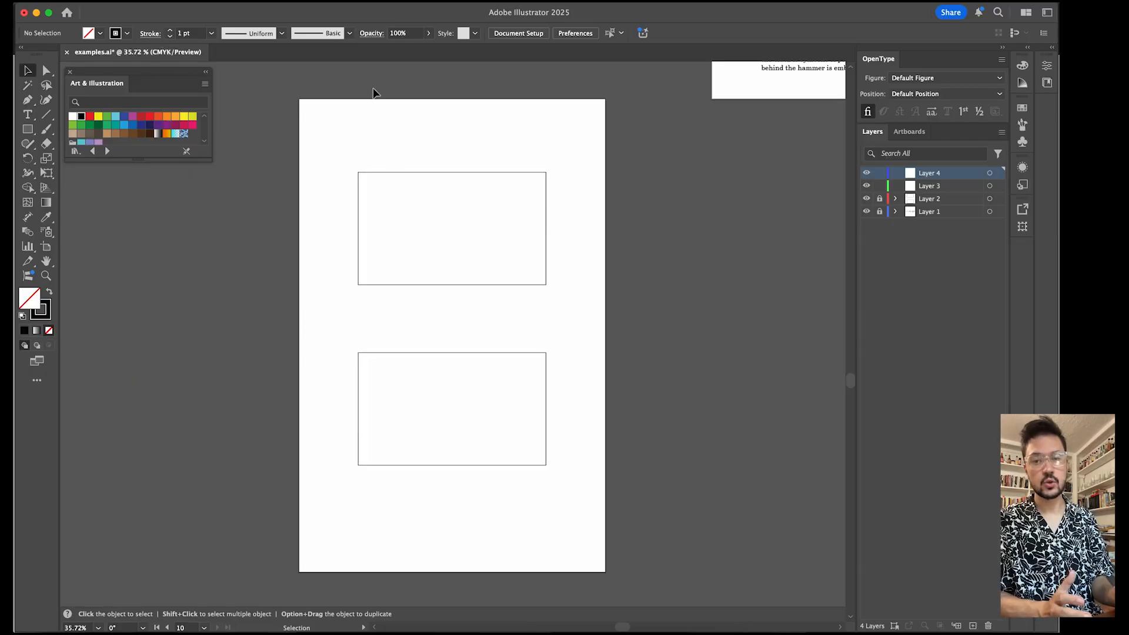
Step: Switch to the Coolors trending palettes page in the browser and look through the colour palettes for flag colours
{"action": "left_click_drag", "start_coordinate": [388, 17], "coordinate": [390, 83]}
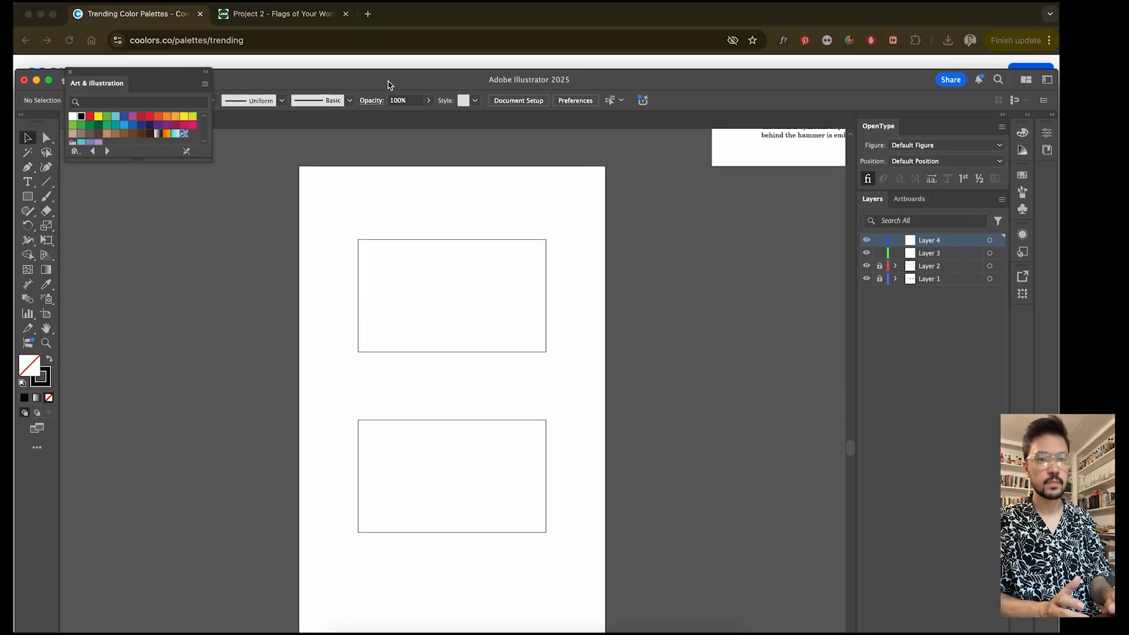
{"action": "left_click", "coordinate": [412, 17]}
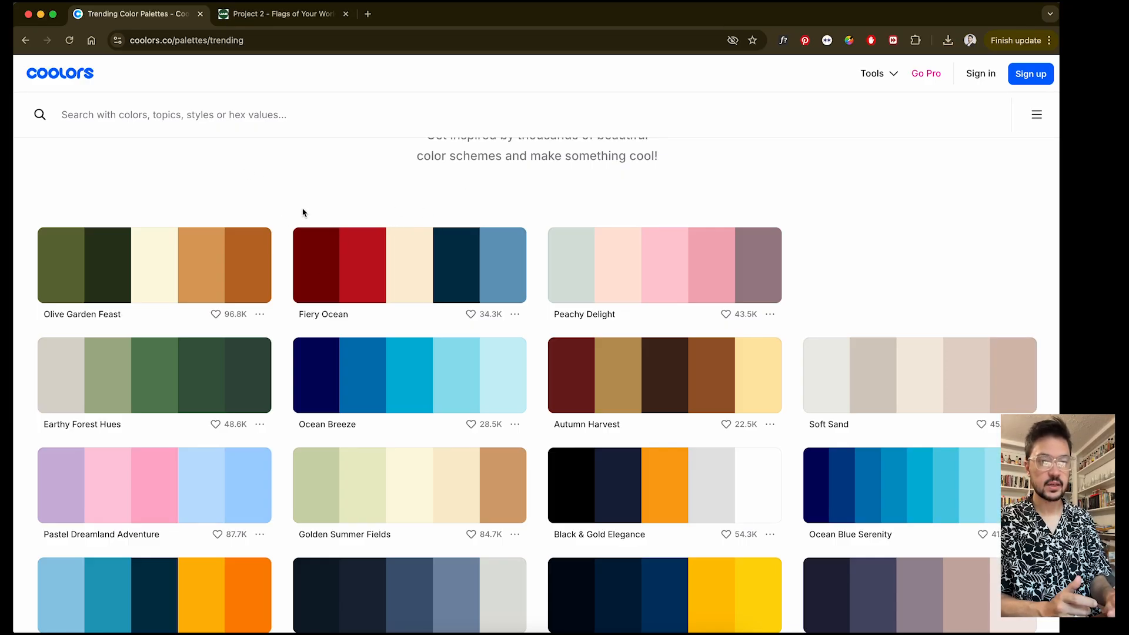
{"action": "scroll", "coordinate": [280, 273], "scroll_direction": "down", "scroll_amount": 2}
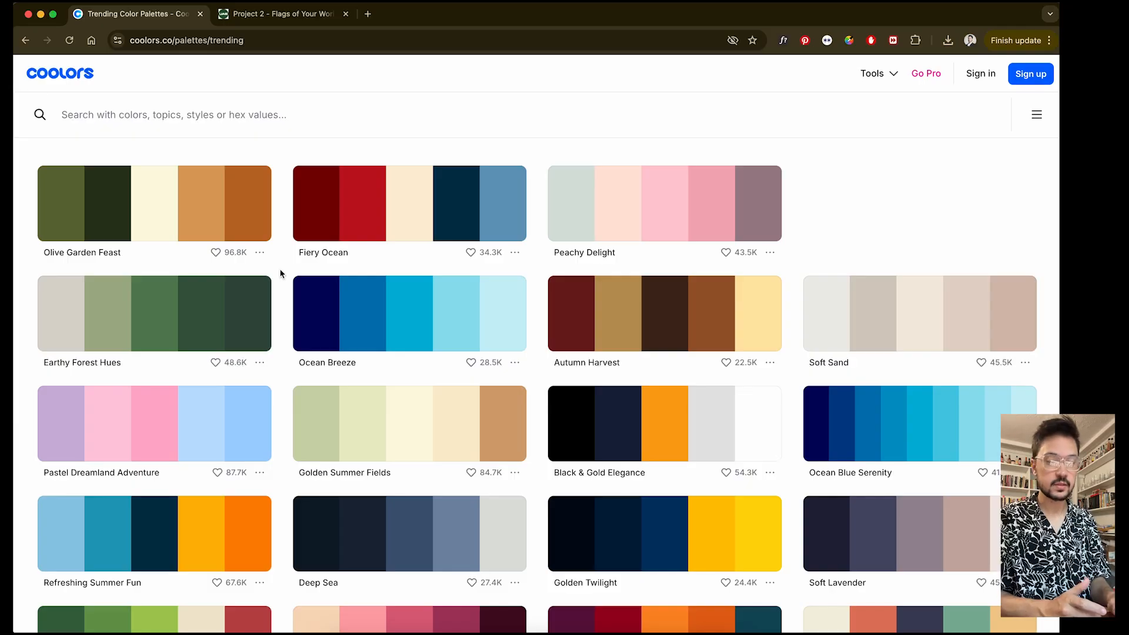
{"action": "scroll", "coordinate": [280, 274], "scroll_direction": "up", "scroll_amount": 5}
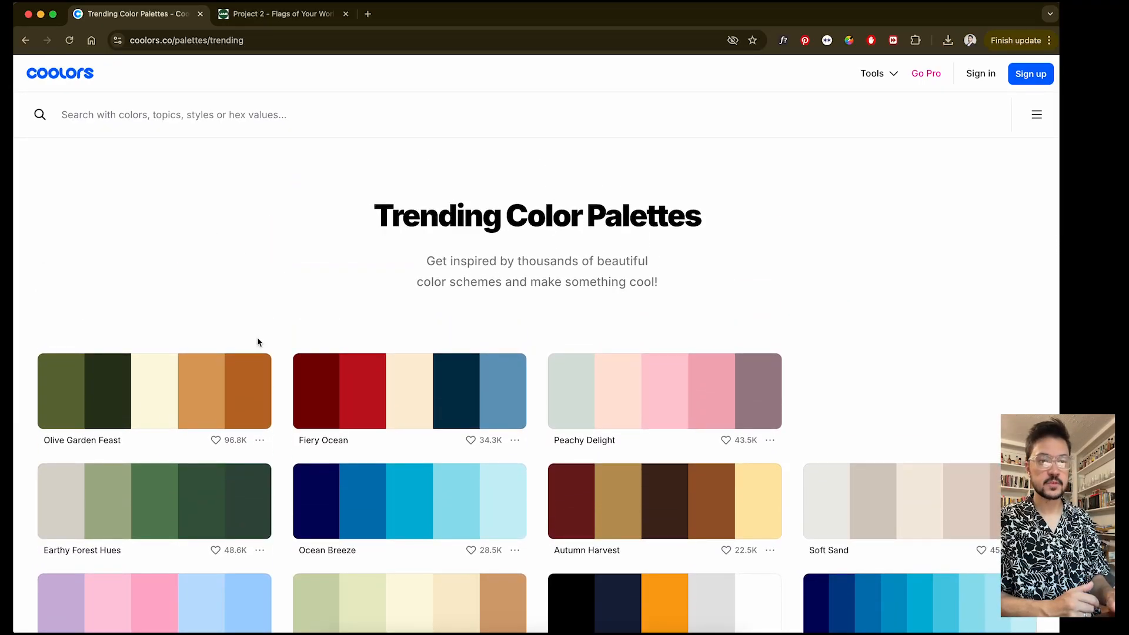
{"action": "scroll", "coordinate": [280, 320], "scroll_direction": "down", "scroll_amount": 3}
{"action": "scroll", "coordinate": [283, 334], "scroll_direction": "down", "scroll_amount": 6}
{"action": "scroll", "coordinate": [284, 334], "scroll_direction": "up", "scroll_amount": 2}
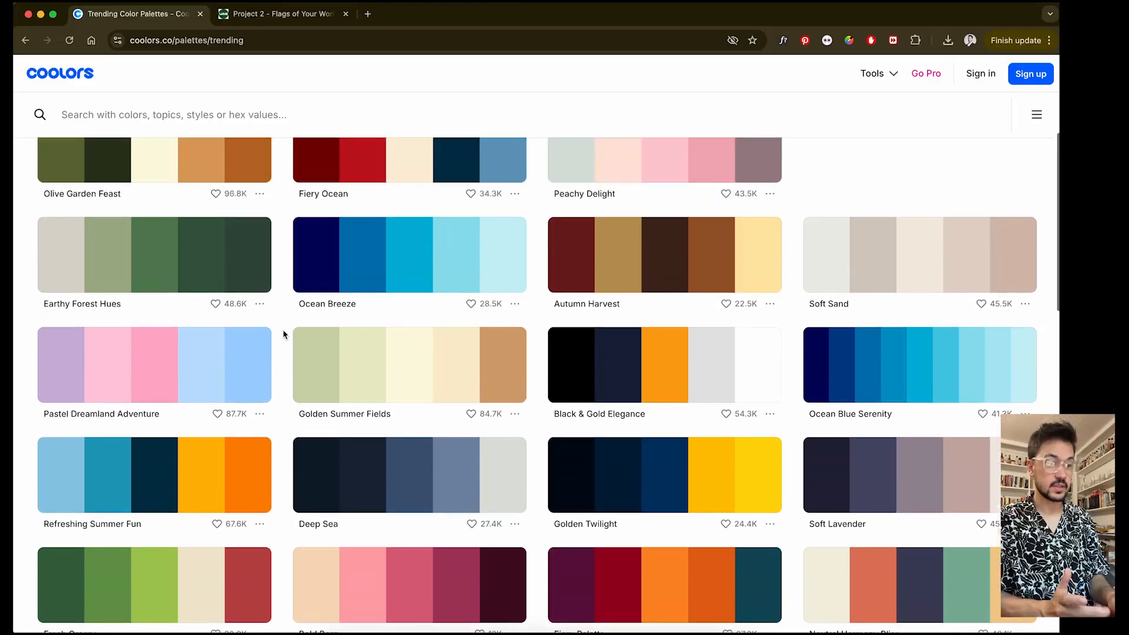
{"action": "scroll", "coordinate": [284, 334], "scroll_direction": "up", "scroll_amount": 7}
{"action": "scroll", "coordinate": [283, 334], "scroll_direction": "down", "scroll_amount": 12}
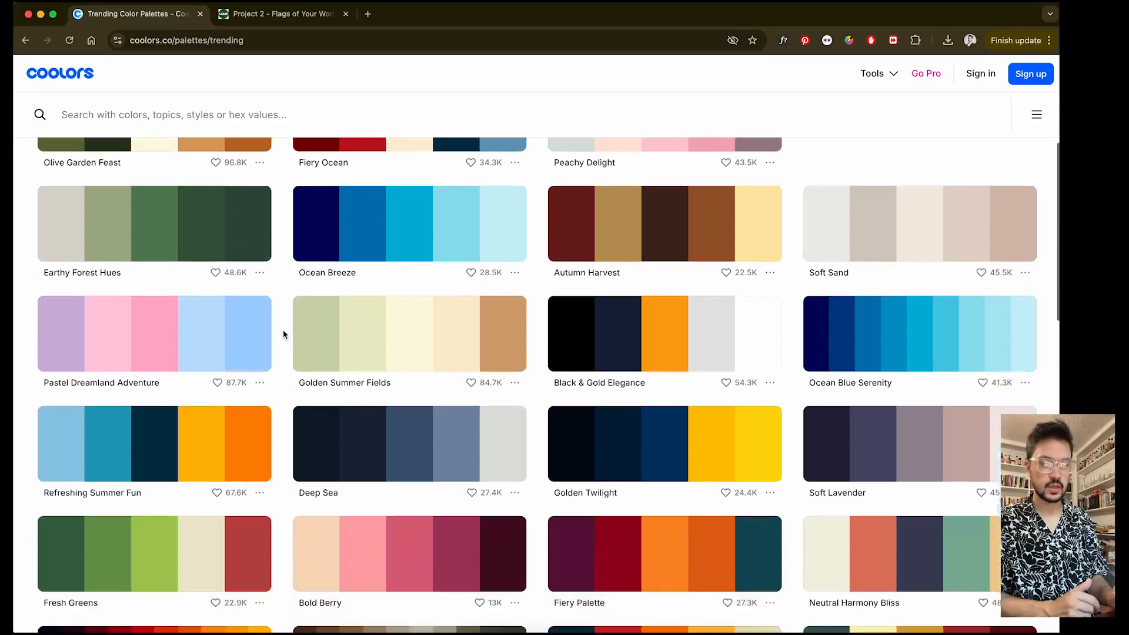
{"action": "scroll", "coordinate": [283, 333], "scroll_direction": "down", "scroll_amount": 2}
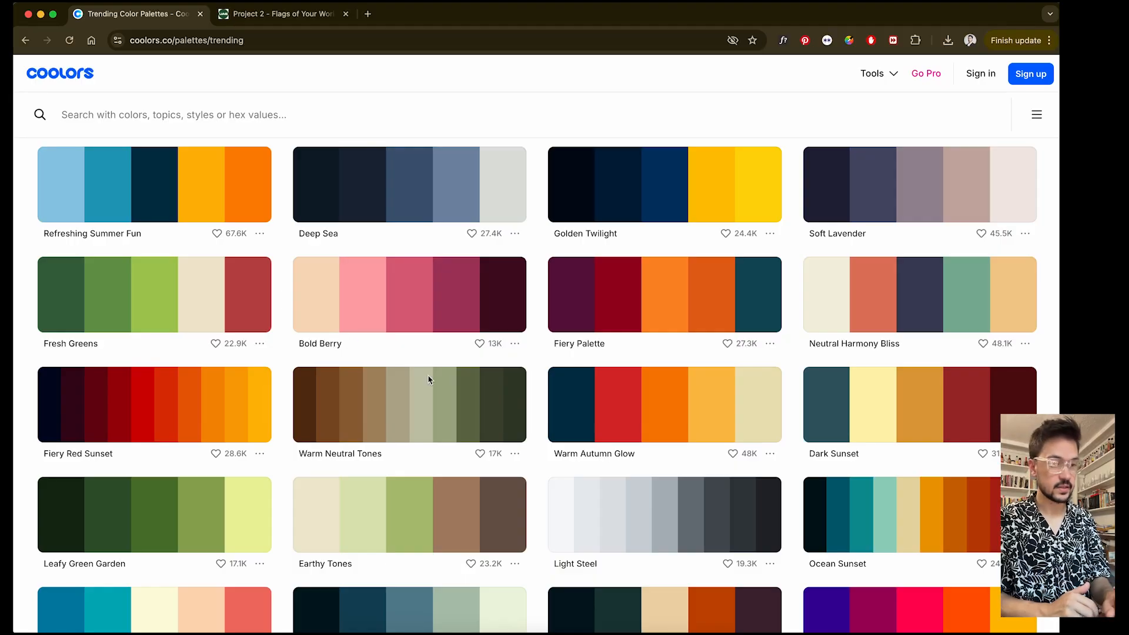
{"action": "scroll", "coordinate": [529, 352], "scroll_direction": "down", "scroll_amount": 5}
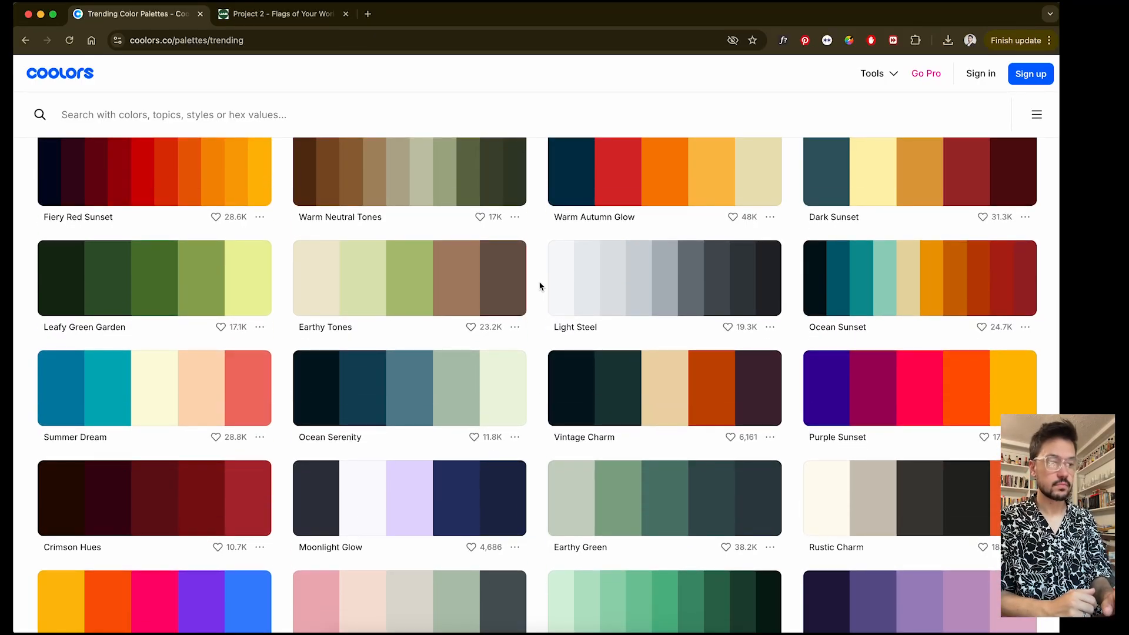
{"action": "scroll", "coordinate": [536, 296], "scroll_direction": "down", "scroll_amount": 1}
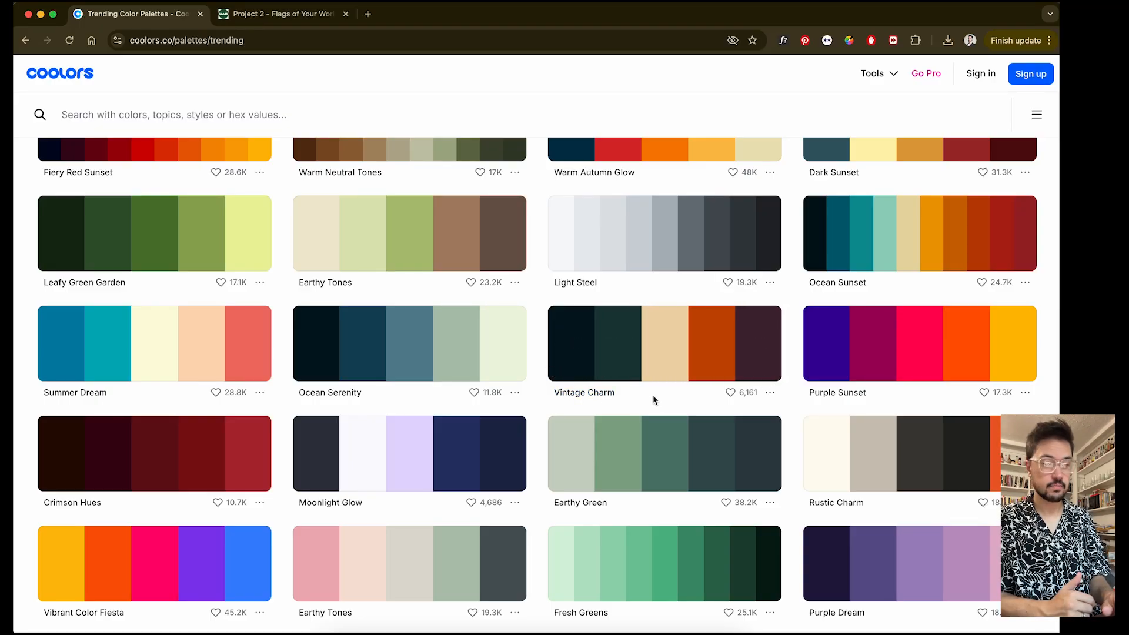
Step: Export the Vintage Charm palette as a HEX image, save it to the Desktop and look up the file in Finder
{"action": "left_click", "coordinate": [770, 396]}
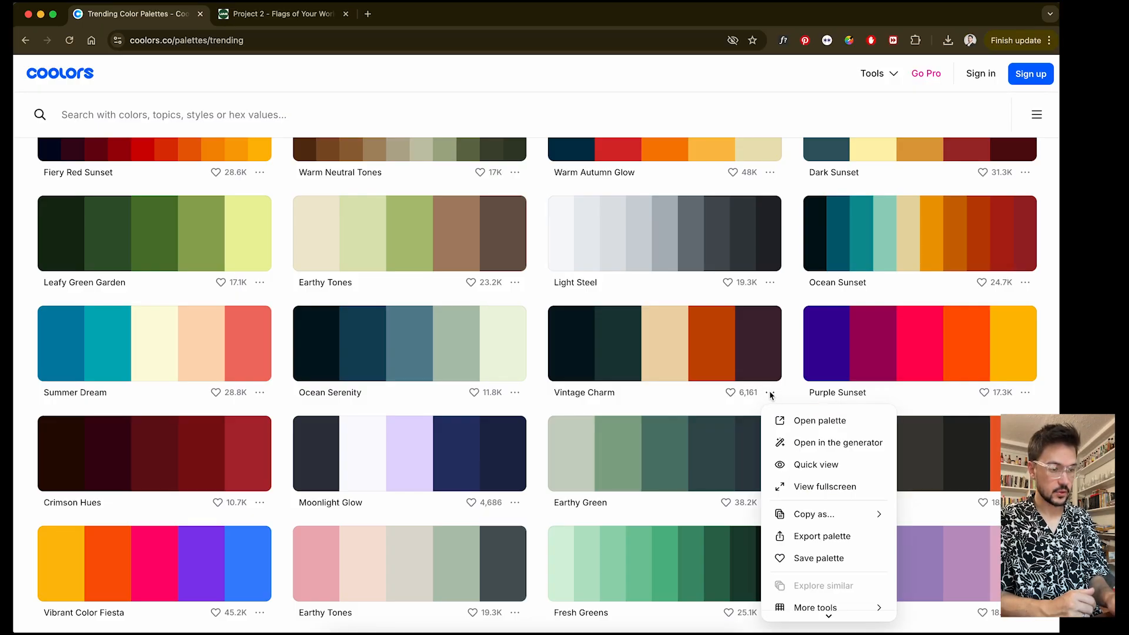
{"action": "left_click", "coordinate": [840, 536]}
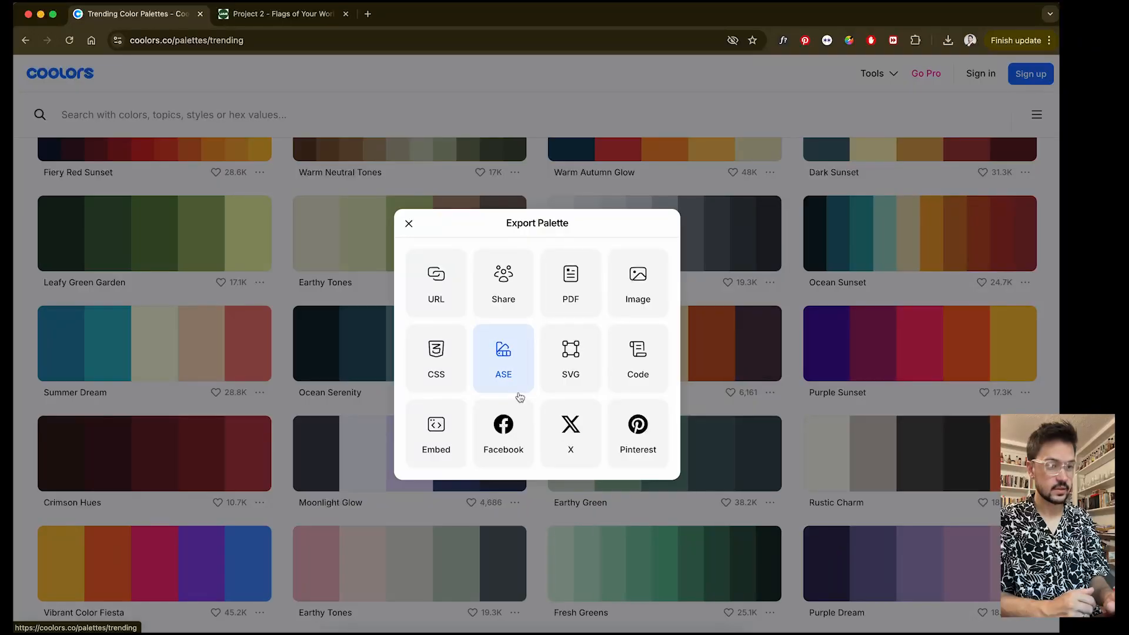
{"action": "left_click", "coordinate": [639, 287]}
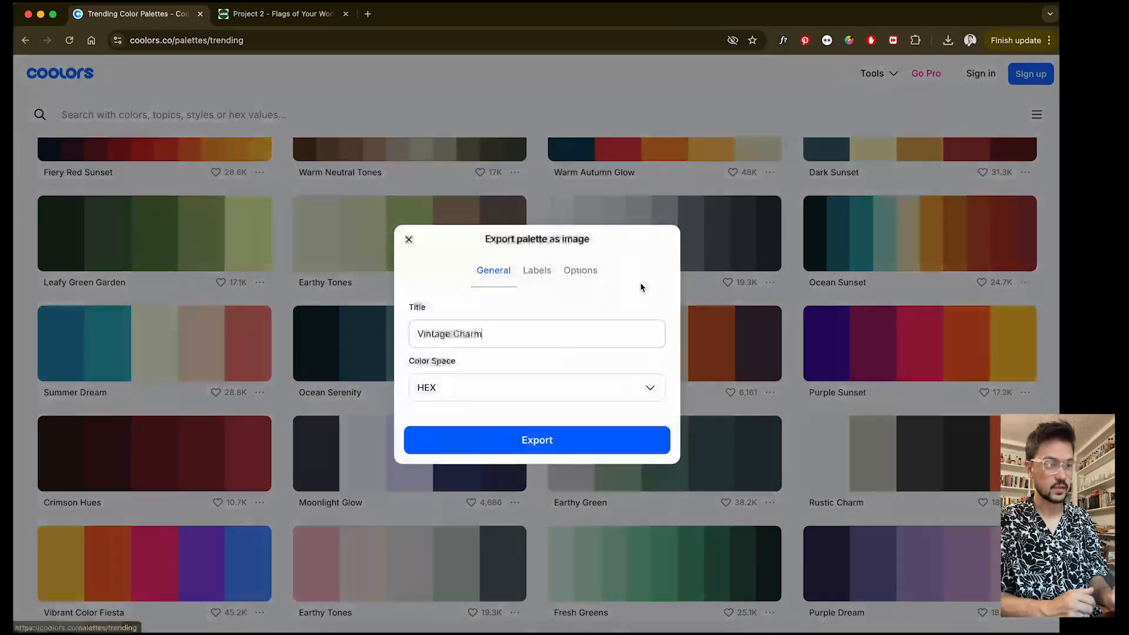
{"action": "scroll", "coordinate": [500, 386], "scroll_direction": "down", "scroll_amount": 5}
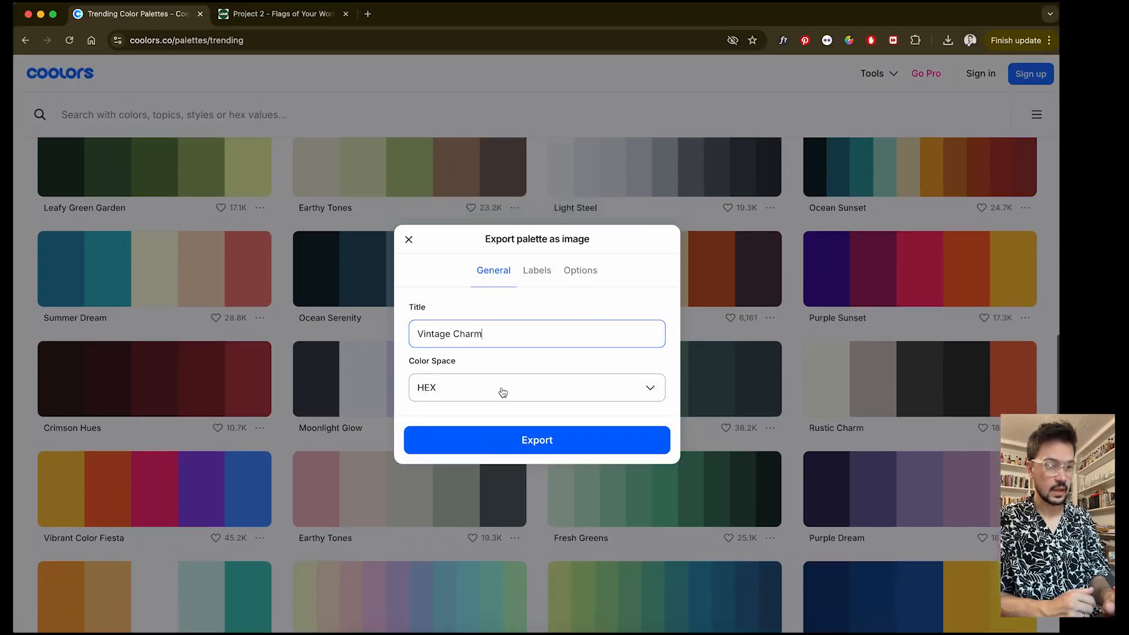
{"action": "scroll", "coordinate": [499, 387], "scroll_direction": "up", "scroll_amount": 4}
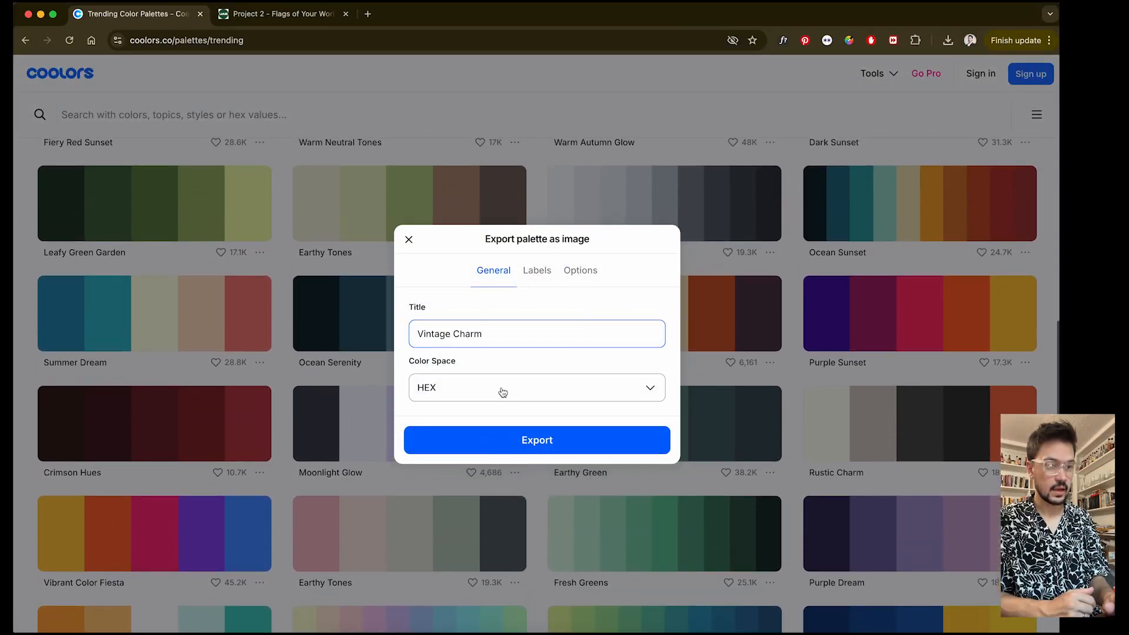
{"action": "left_click", "coordinate": [550, 446]}
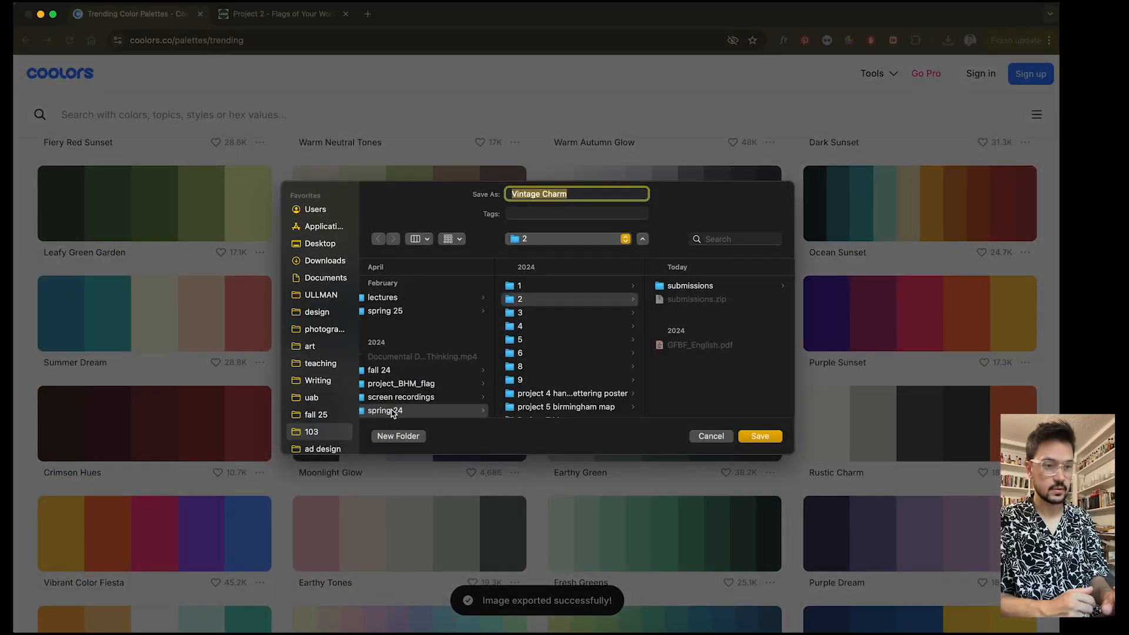
{"action": "left_click", "coordinate": [322, 244]}
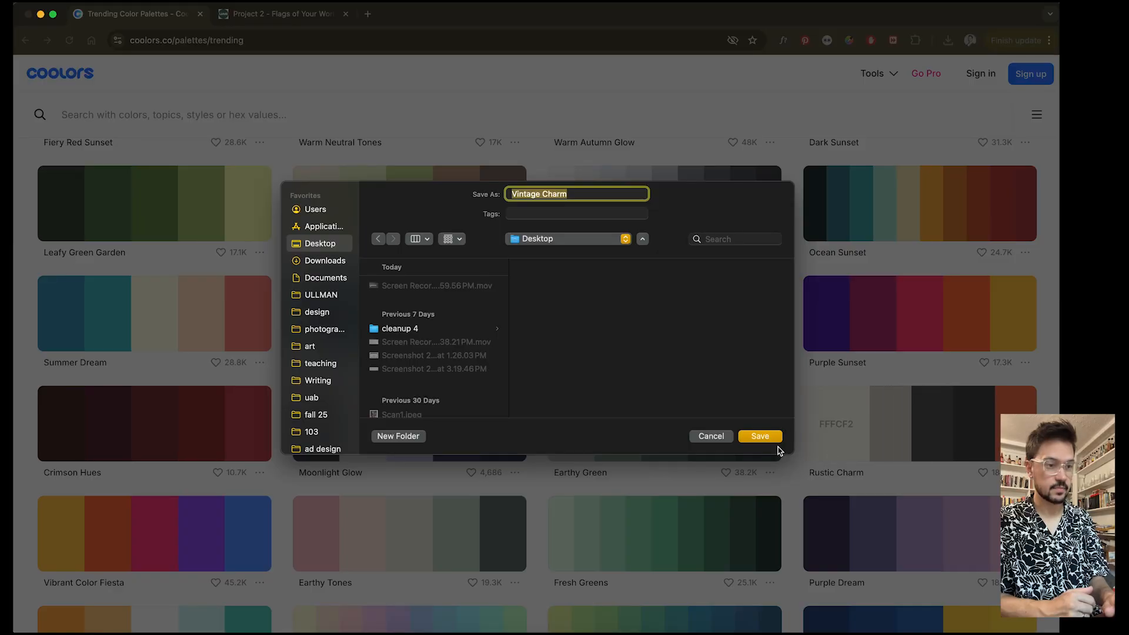
{"action": "left_click", "coordinate": [764, 437]}
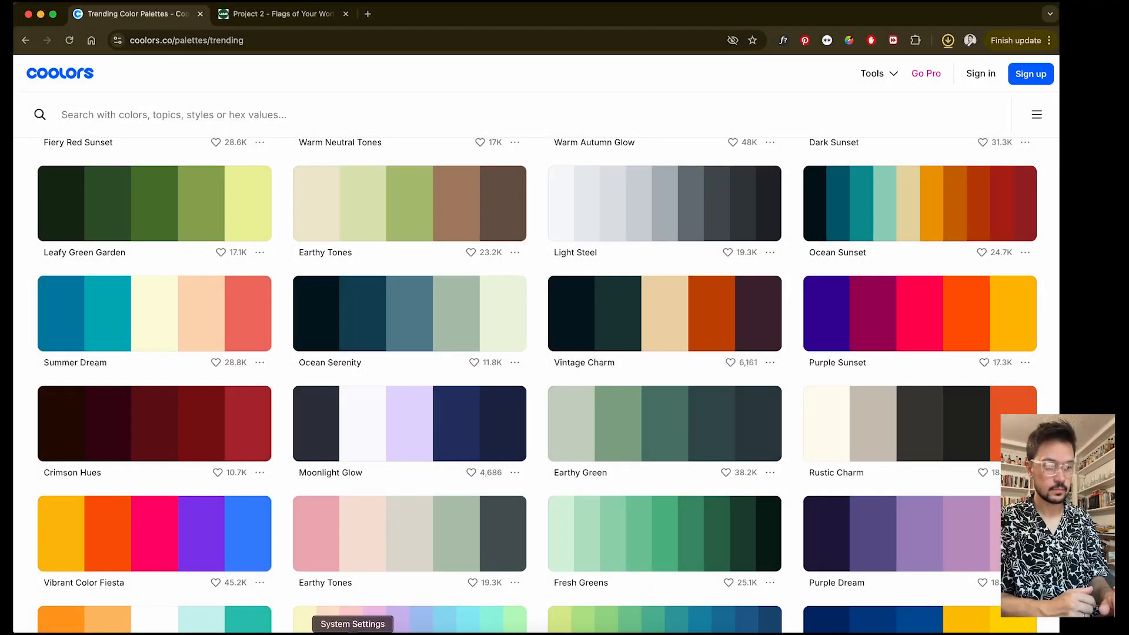
{"action": "left_click", "coordinate": [329, 630]}
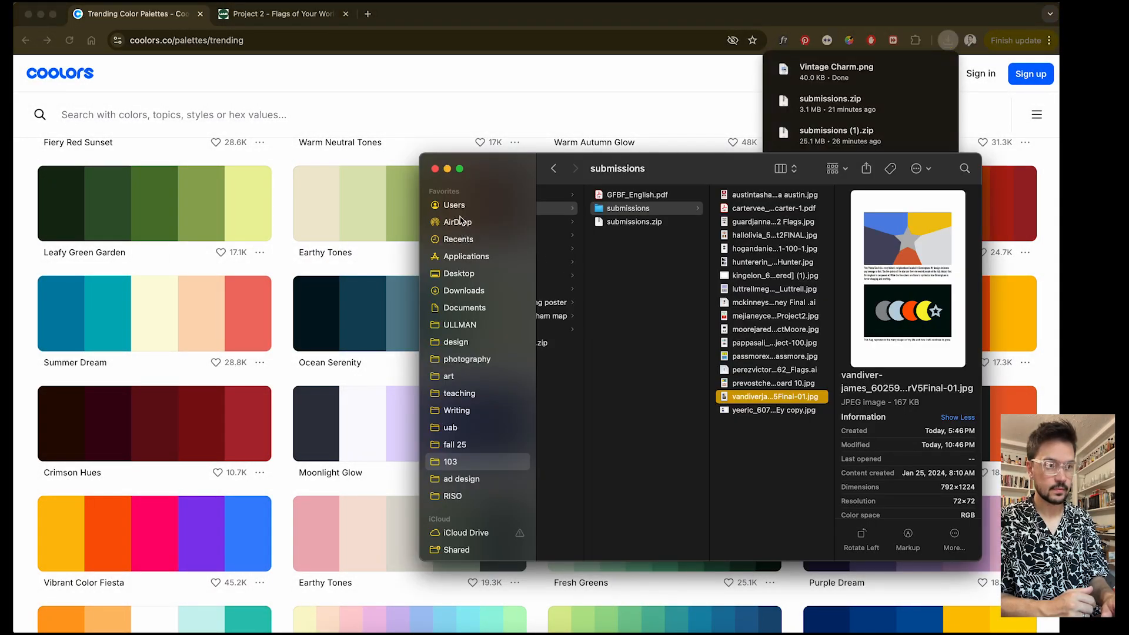
{"action": "left_click", "coordinate": [463, 274]}
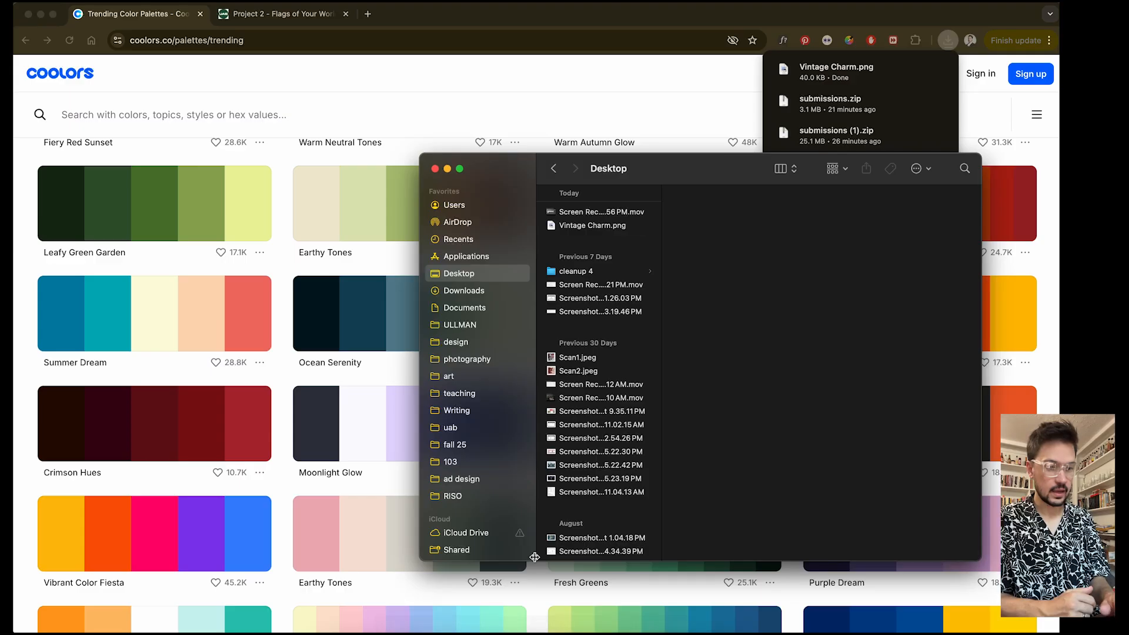
Step: Switch to Illustrator and place Vintage Charm.png as a small linked image in the artboard's upper-left corner, above the upper flag outline
{"action": "left_click", "coordinate": [501, 631]}
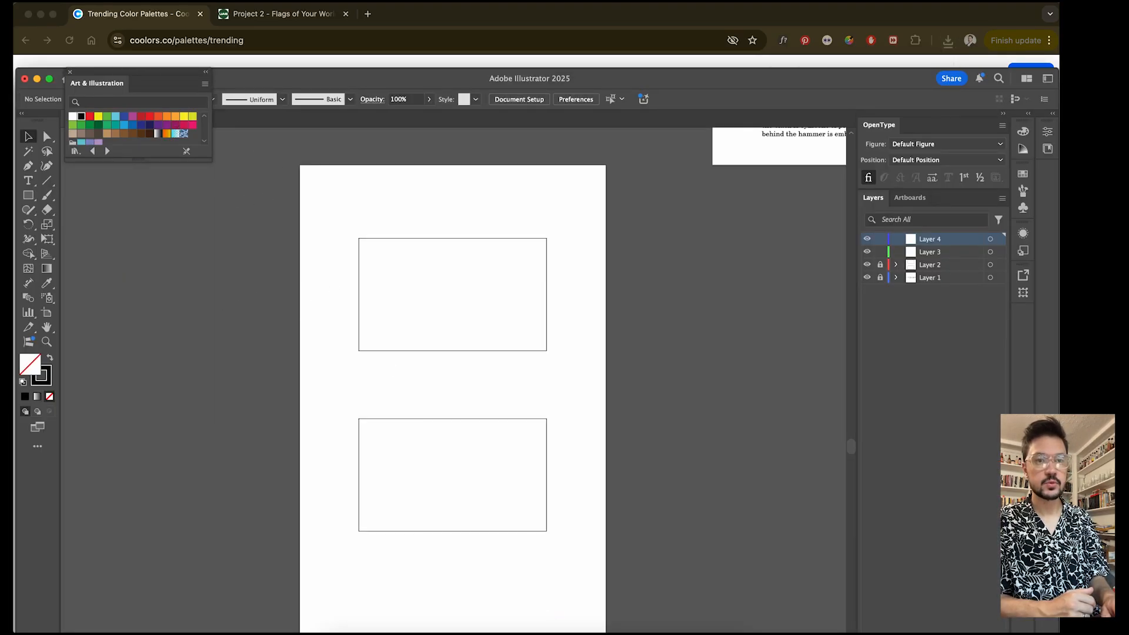
{"action": "left_click", "coordinate": [96, 1]}
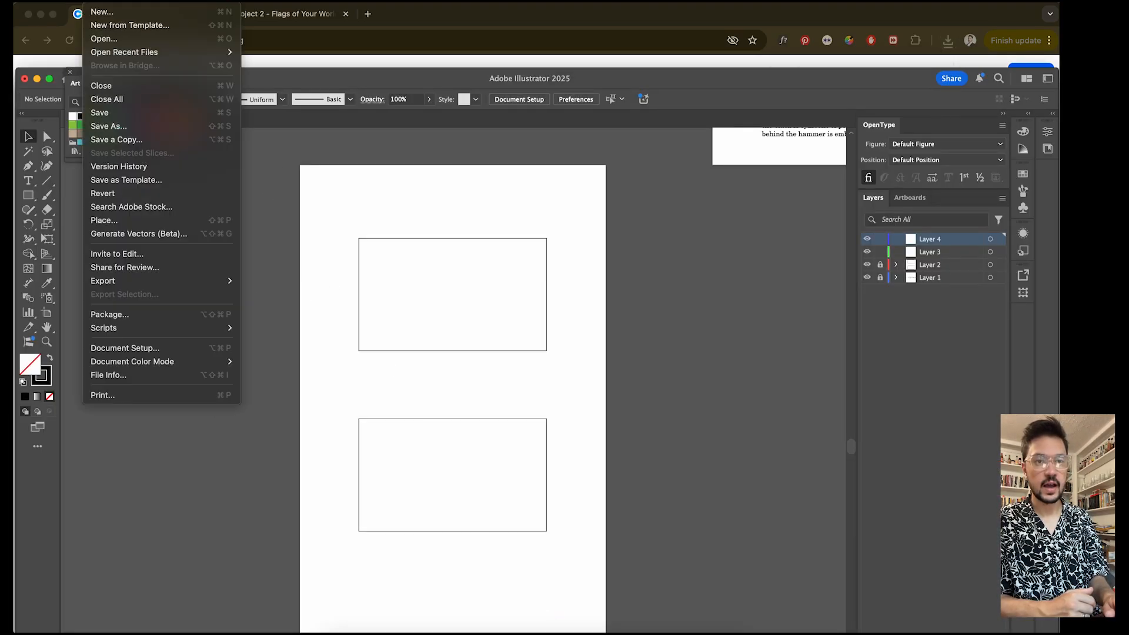
{"action": "left_click", "coordinate": [114, 221]}
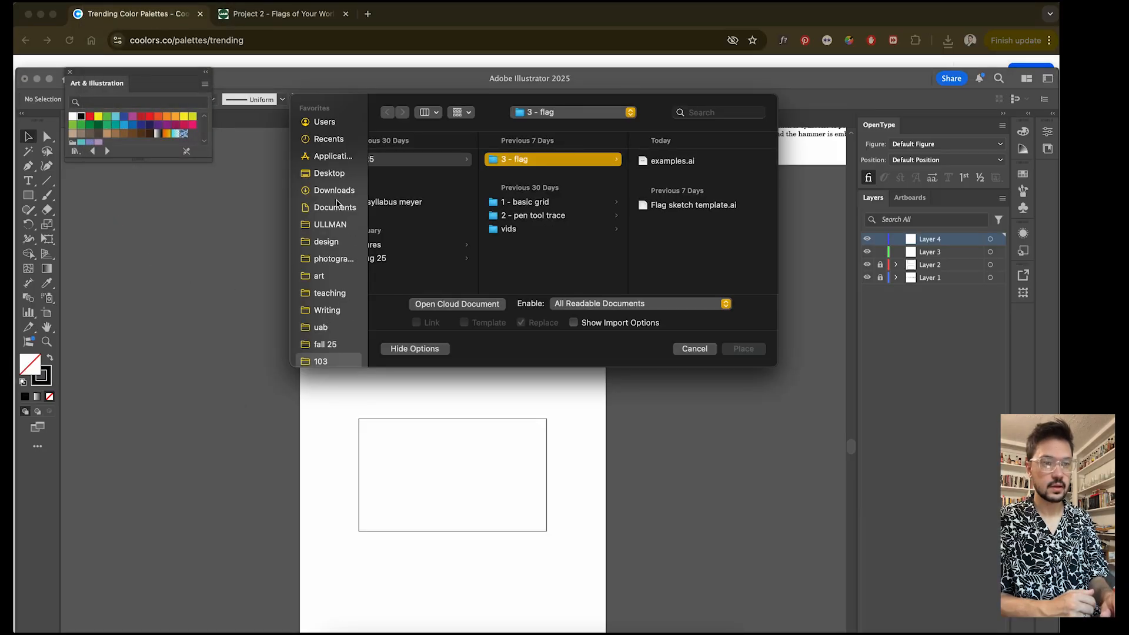
{"action": "left_click", "coordinate": [331, 172]}
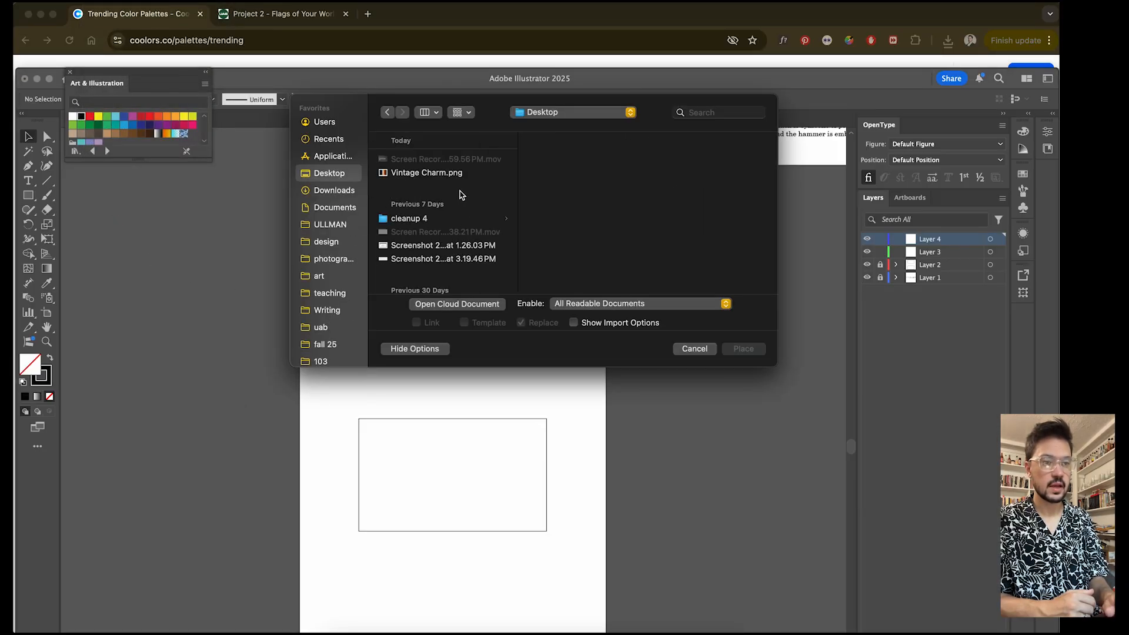
{"action": "left_click", "coordinate": [426, 174]}
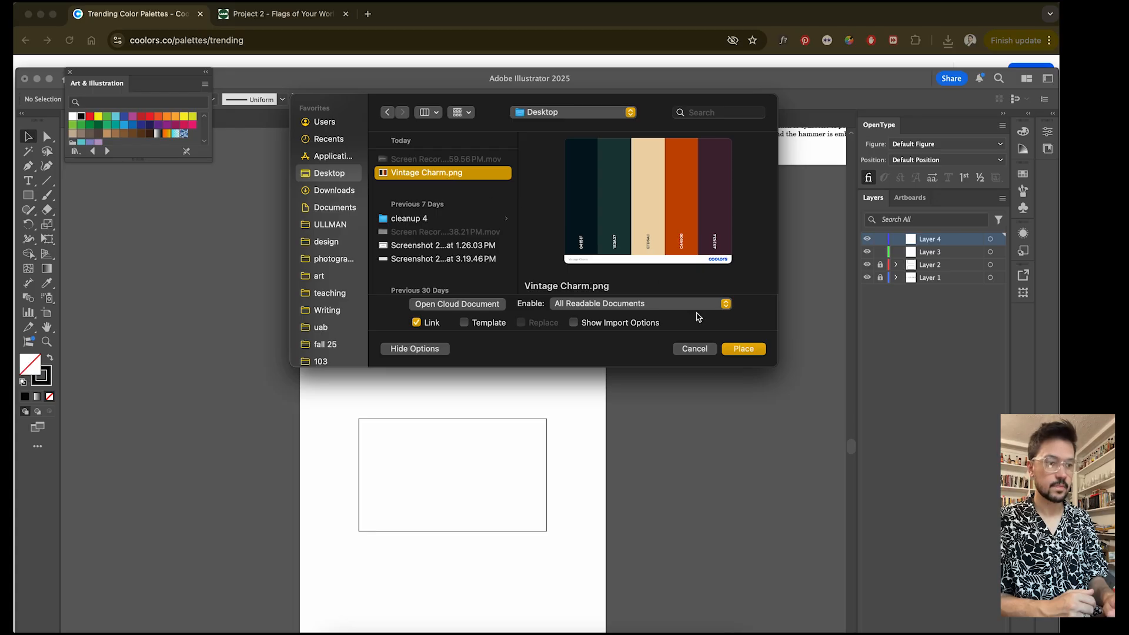
{"action": "left_click", "coordinate": [743, 350]}
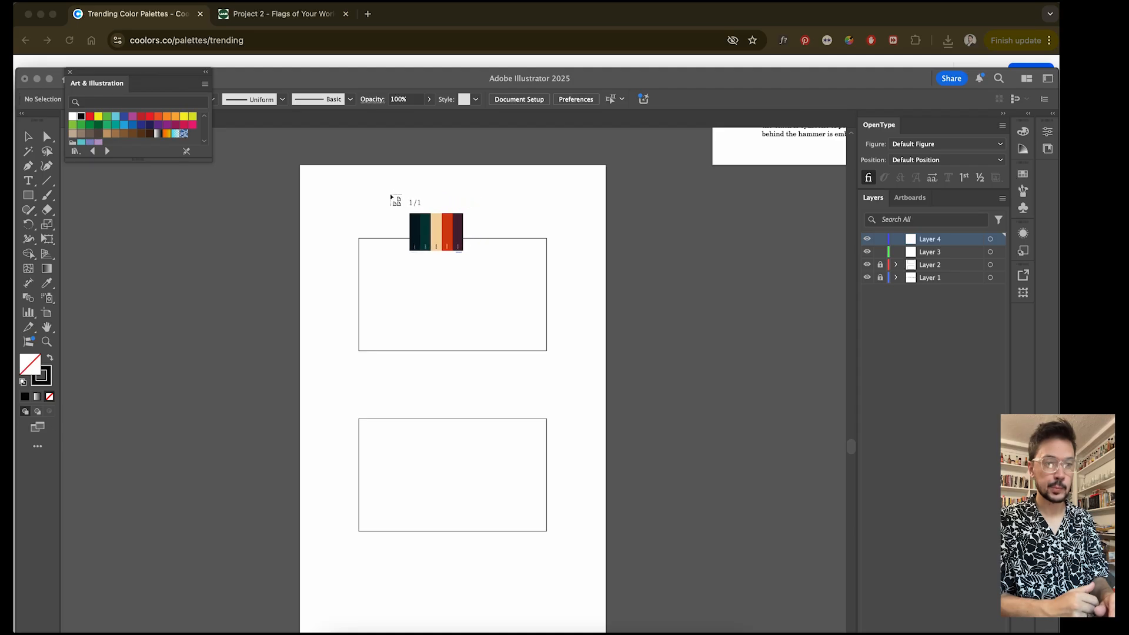
{"action": "left_click_drag", "start_coordinate": [345, 180], "coordinate": [364, 209]}
{"action": "scroll", "coordinate": [365, 252], "scroll_direction": "up", "scroll_amount": 3}
{"action": "scroll", "coordinate": [364, 252], "scroll_direction": "up", "scroll_amount": 2}
{"action": "scroll", "coordinate": [365, 252], "scroll_direction": "right", "scroll_amount": 2}
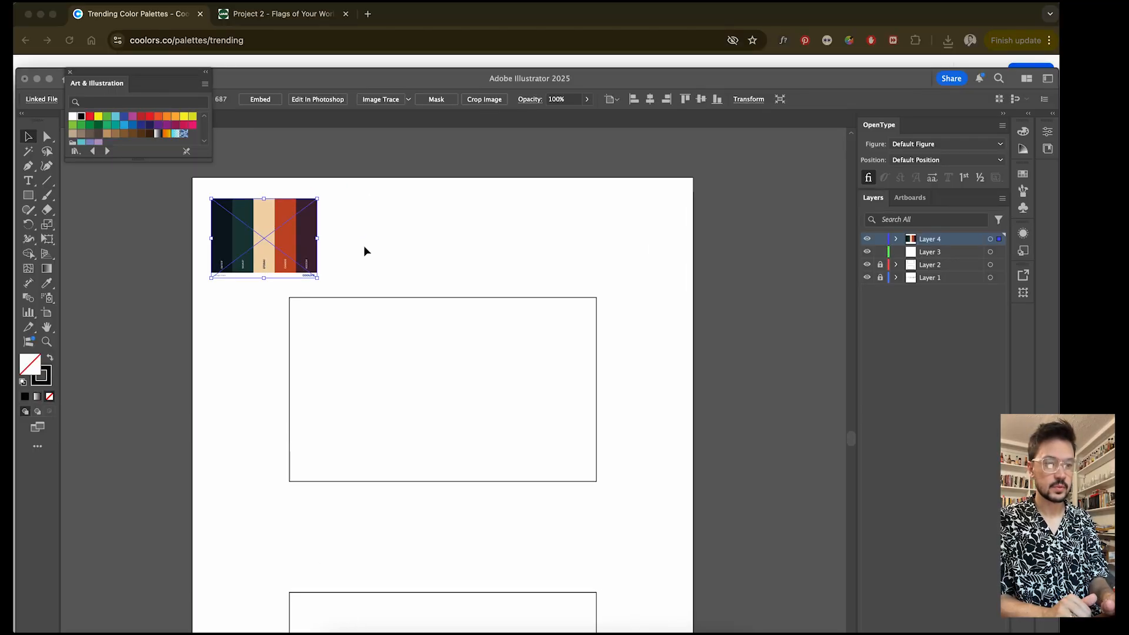
{"action": "scroll", "coordinate": [364, 251], "scroll_direction": "up", "scroll_amount": 2}
{"action": "scroll", "coordinate": [364, 252], "scroll_direction": "down", "scroll_amount": 1}
{"action": "scroll", "coordinate": [364, 251], "scroll_direction": "left", "scroll_amount": 1}
{"action": "scroll", "coordinate": [364, 247], "scroll_direction": "left", "scroll_amount": 3}
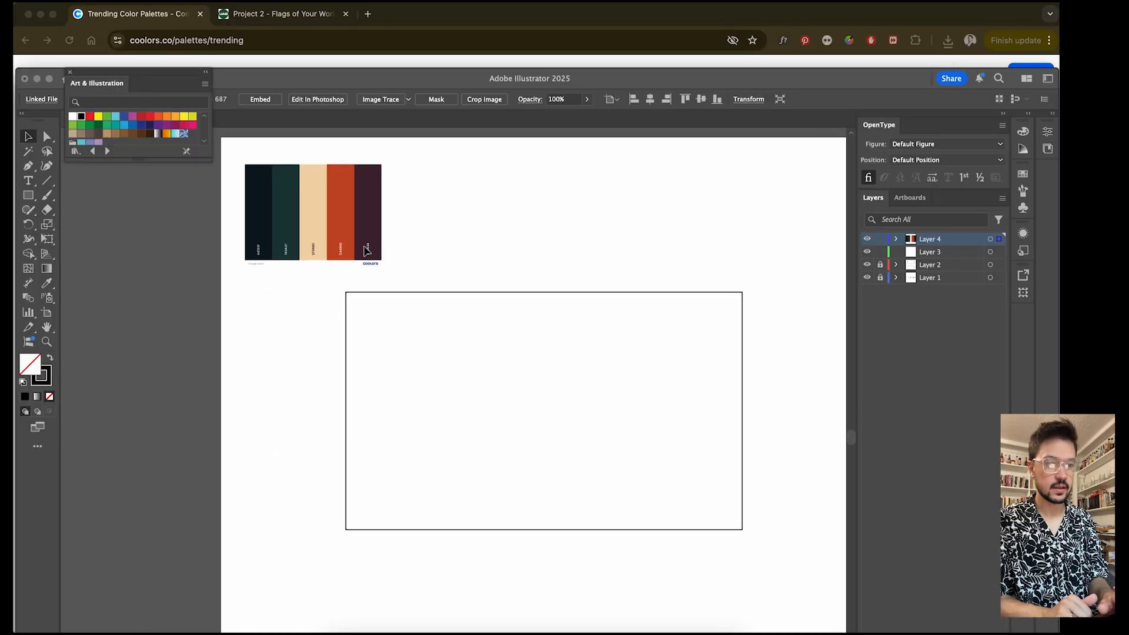
{"action": "left_click", "coordinate": [490, 235]}
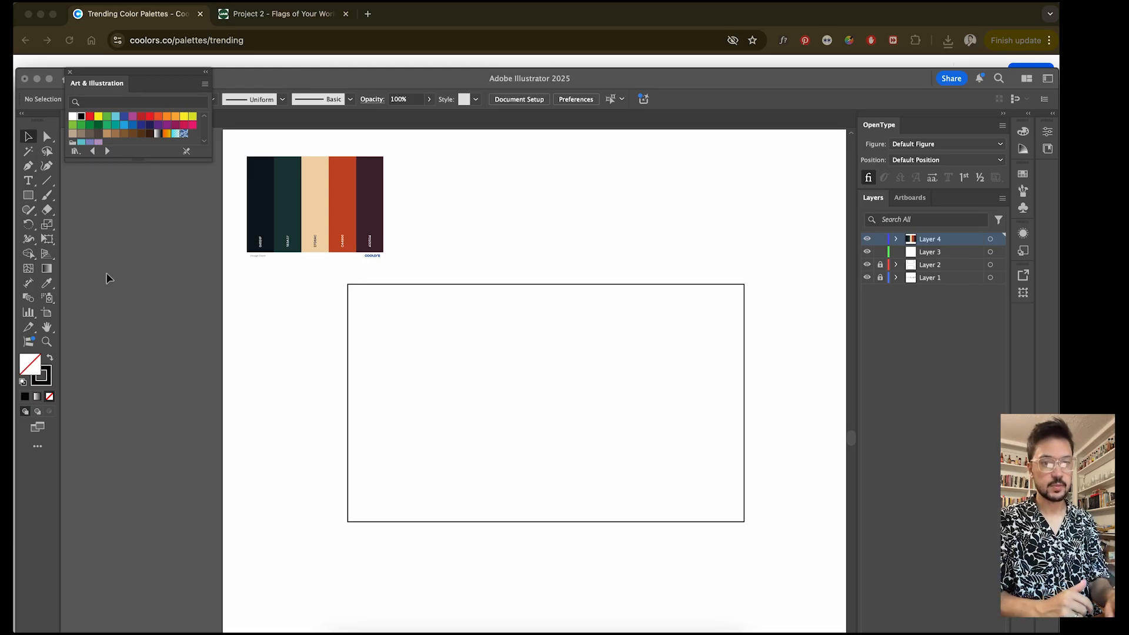
Step: Draw a full-height rectangle over roughly the left third of the upper flag and give it a black fill without stroke
{"action": "left_click", "coordinate": [31, 195]}
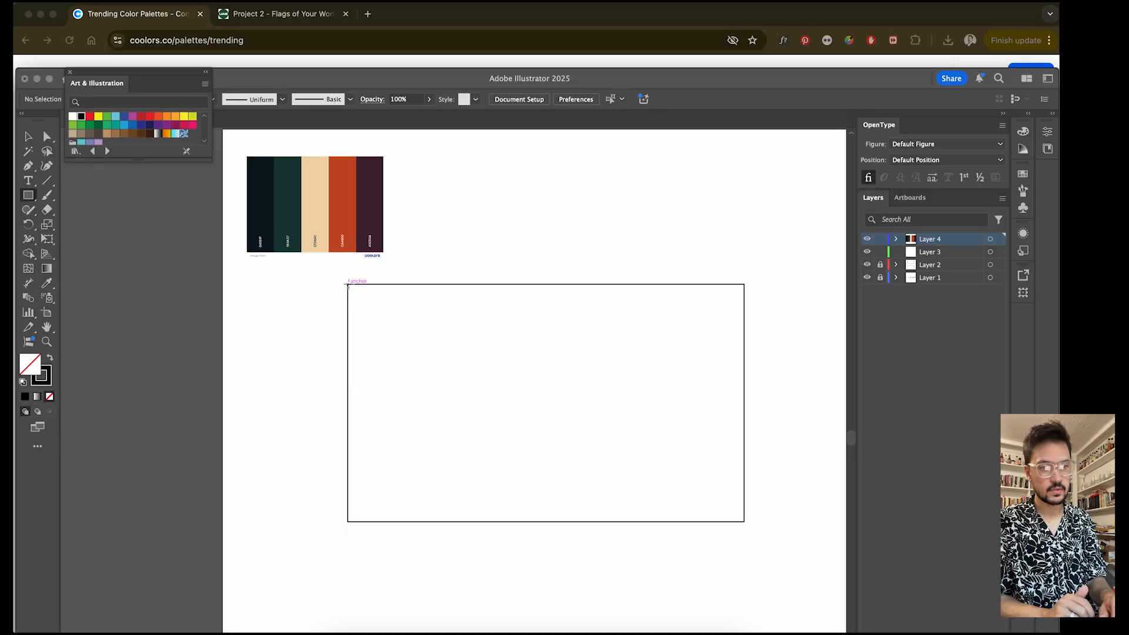
{"action": "left_click_drag", "start_coordinate": [350, 285], "coordinate": [471, 521]}
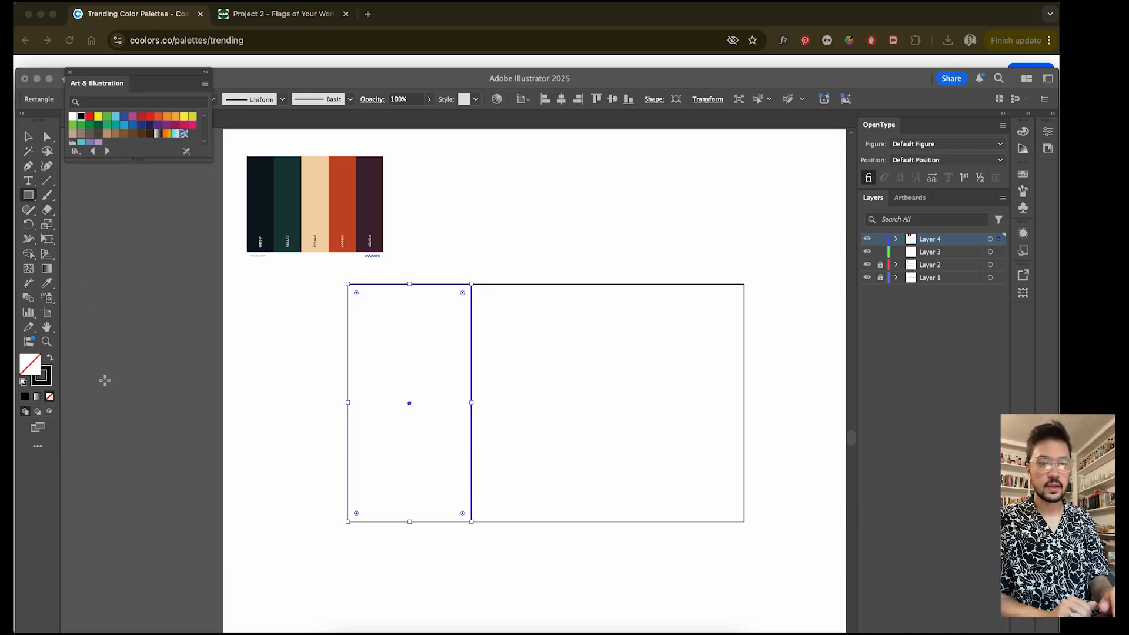
{"action": "left_click", "coordinate": [52, 358]}
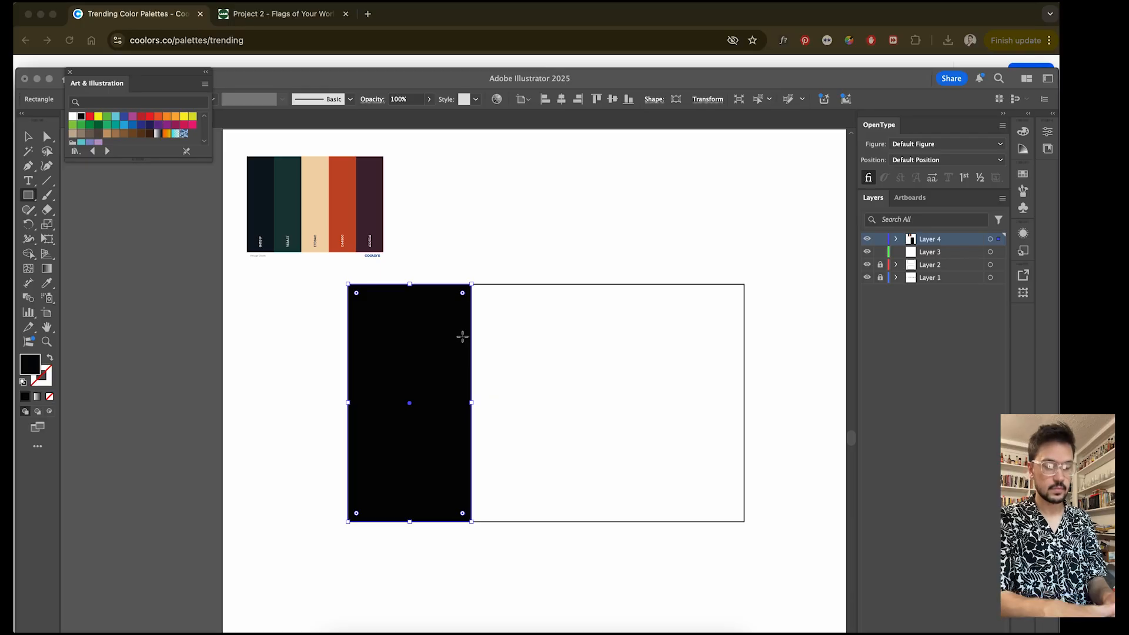
Step: Duplicate the black stripe to the flag's right edge and to its centre, leaving equal gaps between the three stripes
{"action": "key", "text": "v"}
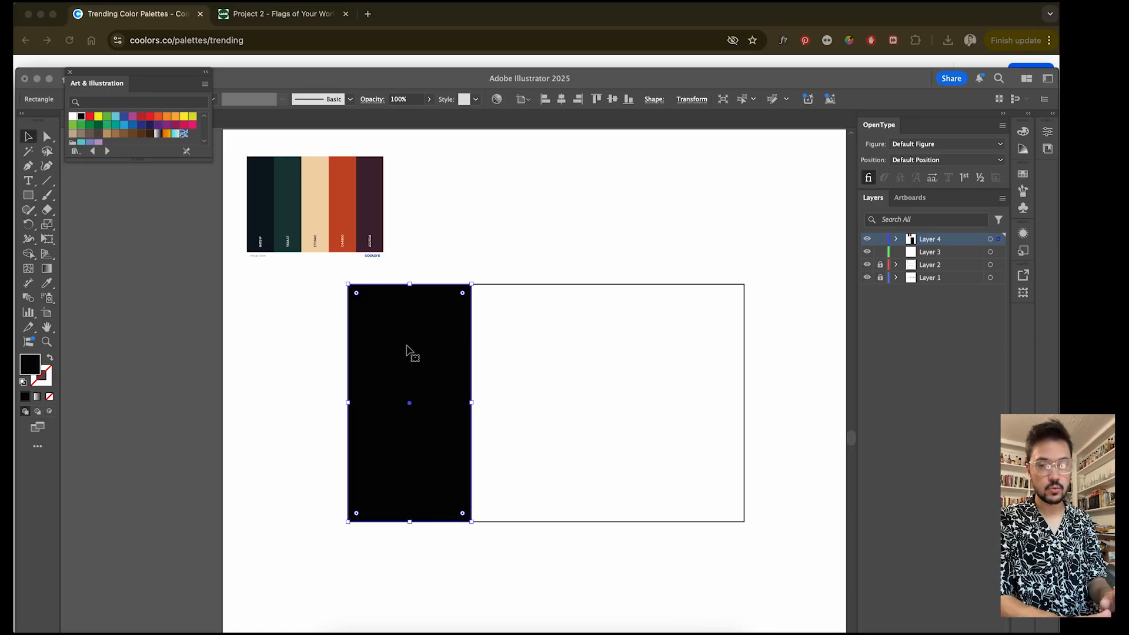
{"action": "left_click_drag", "start_coordinate": [396, 351], "coordinate": [676, 351]}
{"action": "left_click_drag", "start_coordinate": [513, 365], "coordinate": [520, 367]}
{"action": "left_click", "coordinate": [541, 223]}
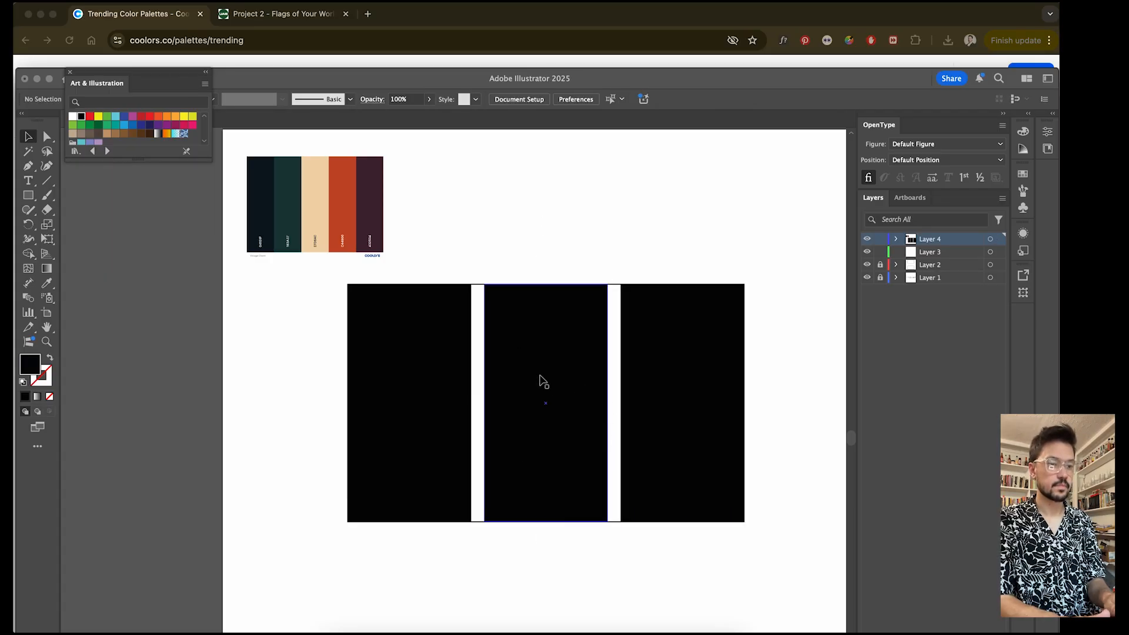
{"action": "left_click", "coordinate": [460, 381]}
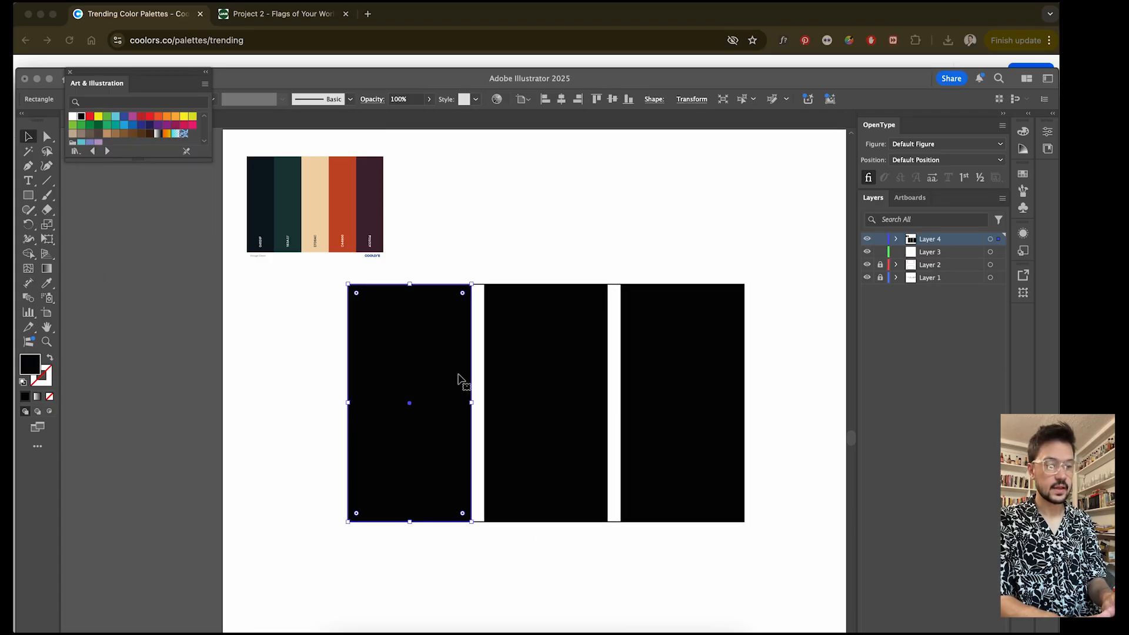
{"action": "mouse_move", "coordinate": [448, 376]}
{"action": "left_mouse_down"}
{"action": "mouse_move", "coordinate": [410, 355]}
{"action": "mouse_move", "coordinate": [428, 375]}
{"action": "mouse_move", "coordinate": [424, 413]}
{"action": "mouse_move", "coordinate": [441, 402]}
{"action": "mouse_move", "coordinate": [344, 395]}
{"action": "mouse_move", "coordinate": [448, 386]}
{"action": "mouse_move", "coordinate": [443, 378]}
{"action": "mouse_move", "coordinate": [330, 368]}
{"action": "mouse_move", "coordinate": [441, 362]}
{"action": "mouse_move", "coordinate": [458, 233]}
{"action": "mouse_move", "coordinate": [443, 423]}
{"action": "mouse_move", "coordinate": [331, 301]}
{"action": "mouse_move", "coordinate": [375, 358]}
{"action": "mouse_move", "coordinate": [372, 376]}
{"action": "mouse_move", "coordinate": [450, 378]}
{"action": "left_mouse_up"}
{"action": "left_click", "coordinate": [551, 247]}
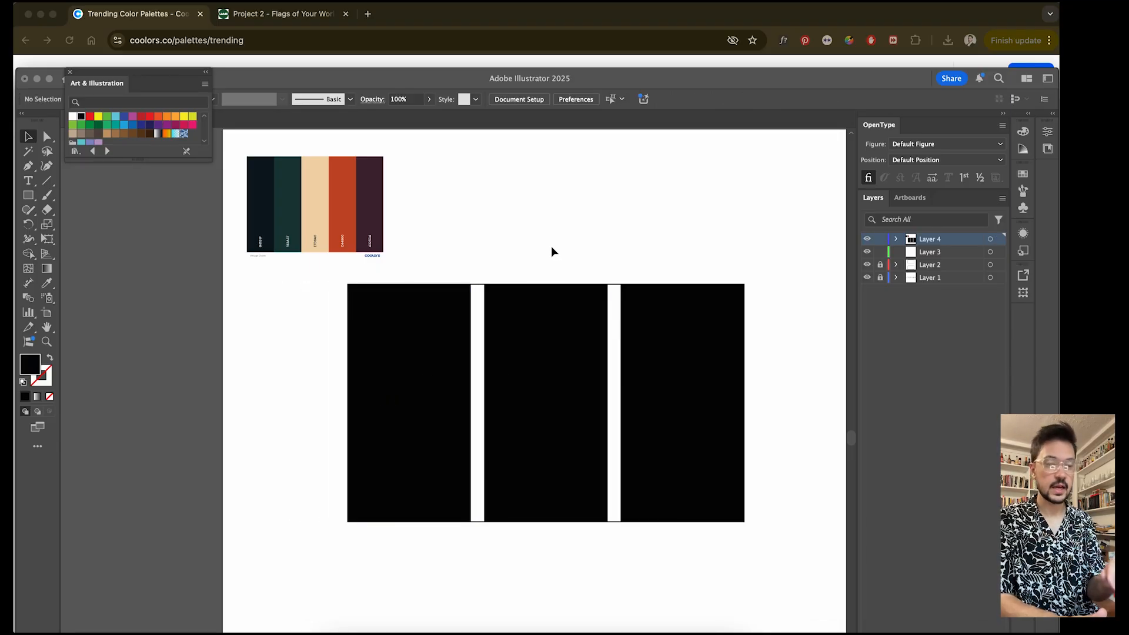
Step: Narrow the left and right stripes equally from their inner edges to widen the white gaps beside the centre stripe
{"action": "left_click", "coordinate": [419, 365]}
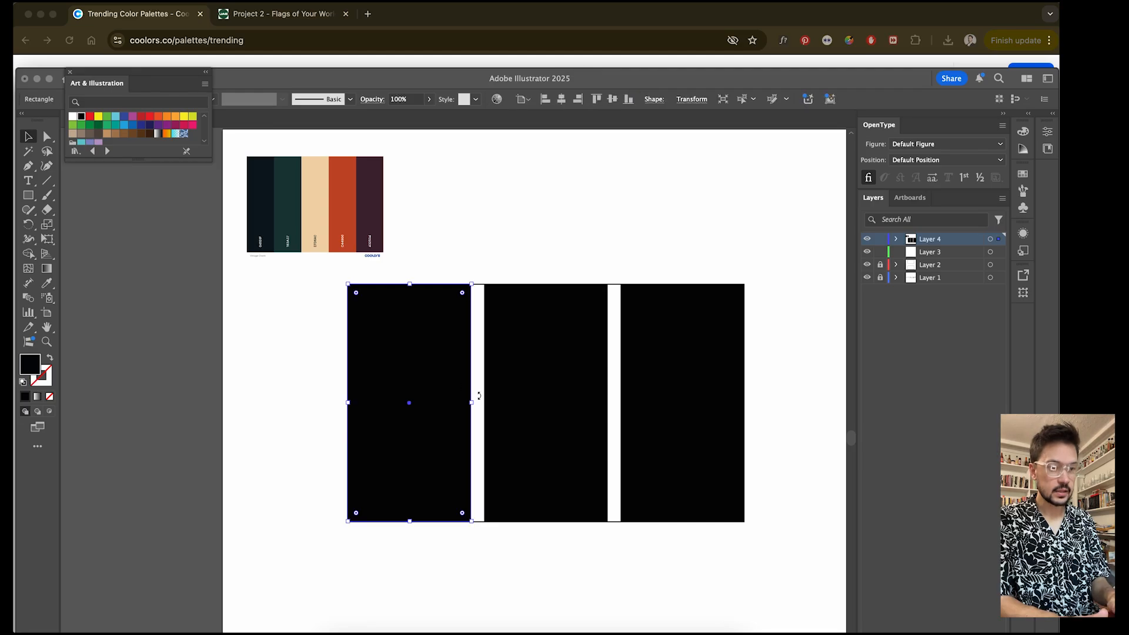
{"action": "left_click_drag", "start_coordinate": [470, 403], "coordinate": [456, 403]}
{"action": "left_click", "coordinate": [635, 395]}
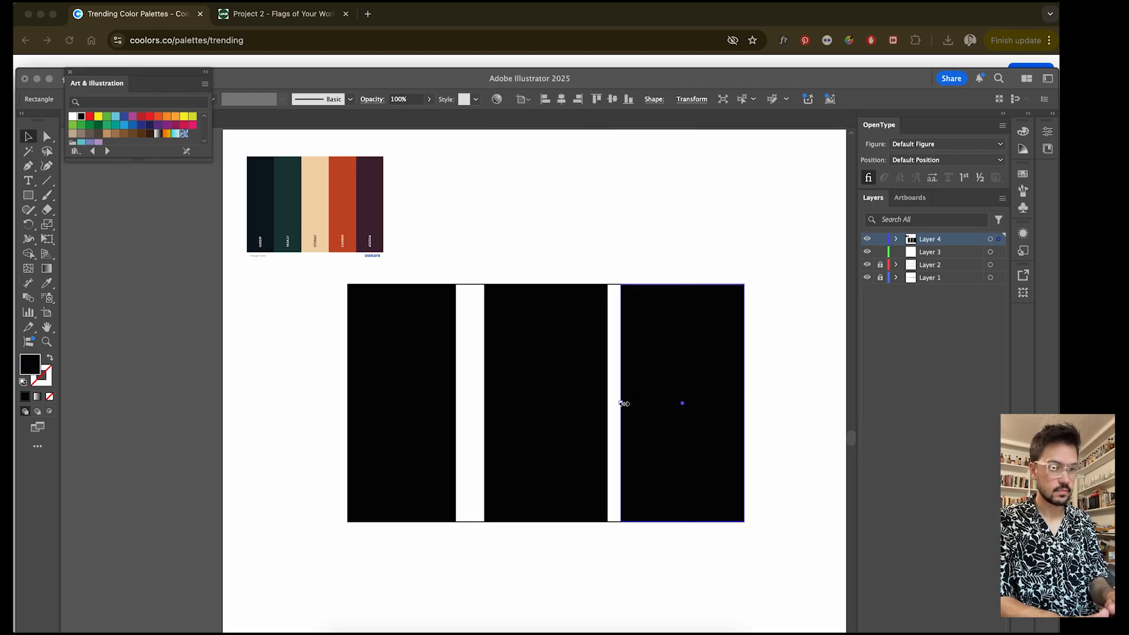
{"action": "left_click_drag", "start_coordinate": [621, 403], "coordinate": [636, 404]}
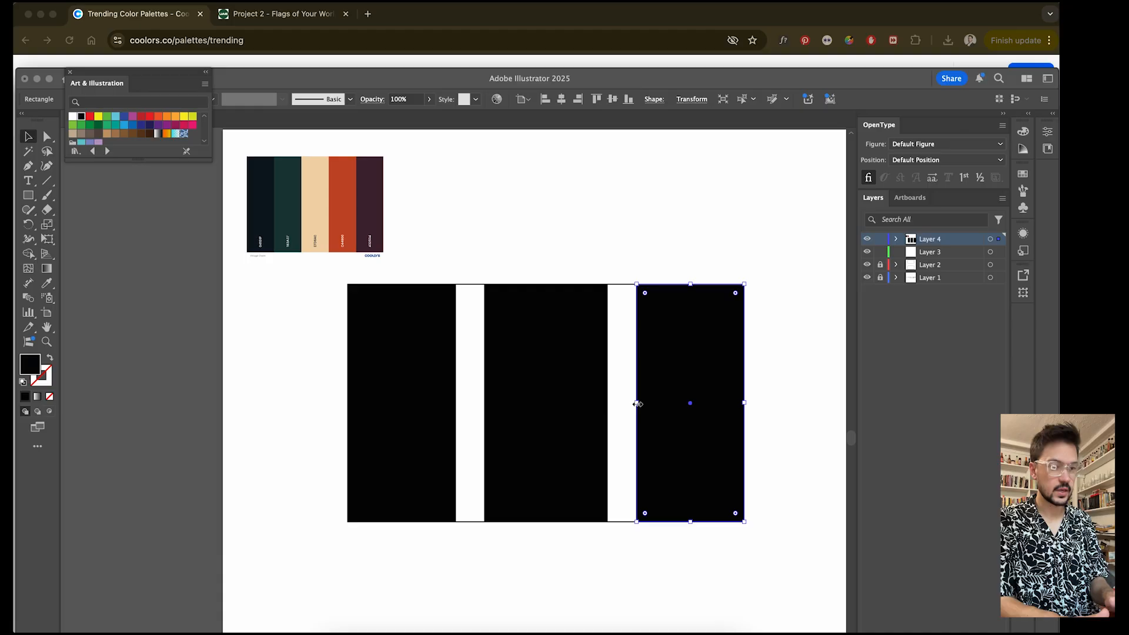
{"action": "left_click", "coordinate": [605, 221]}
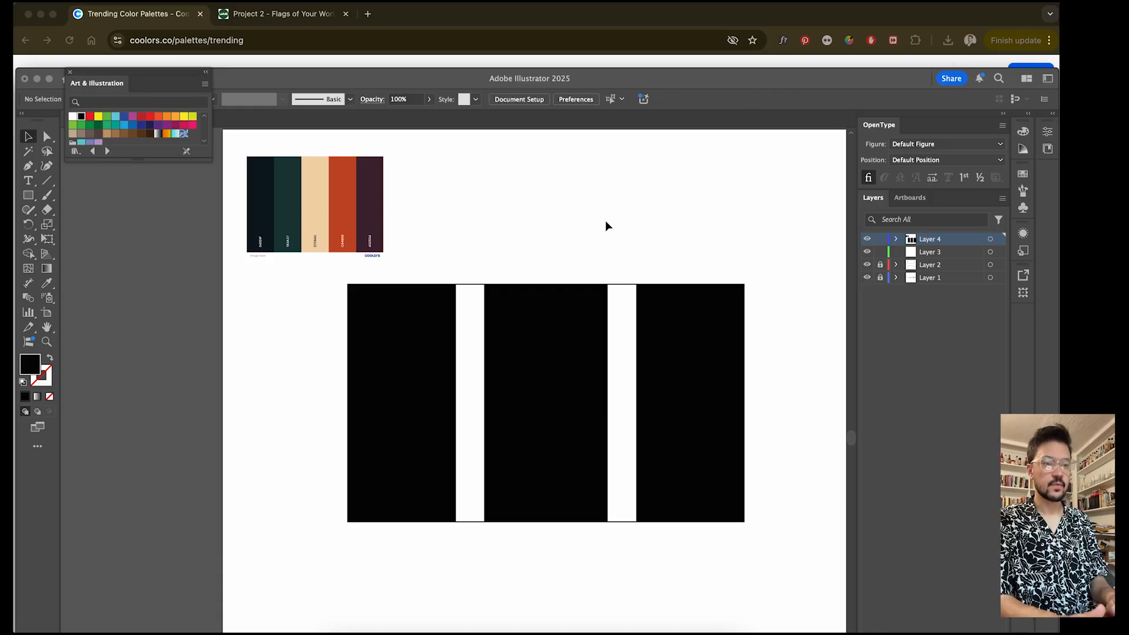
Step: Fill the left stripe with the orange-red sampled from the placed palette image
{"action": "left_click", "coordinate": [403, 365]}
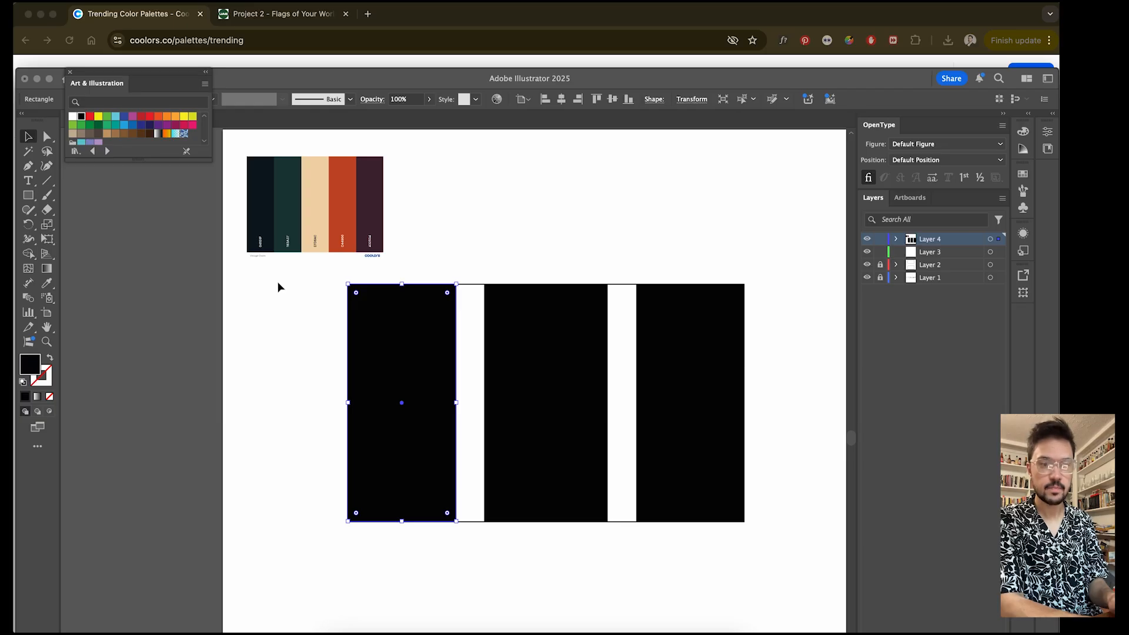
{"action": "key", "text": "i"}
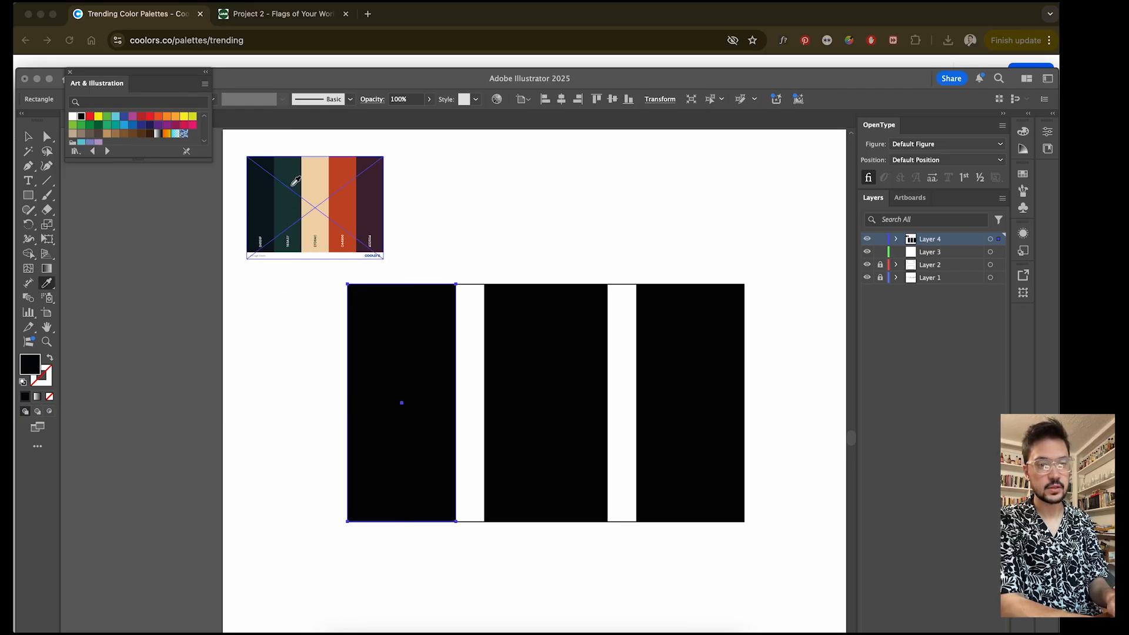
{"action": "left_click", "coordinate": [343, 176]}
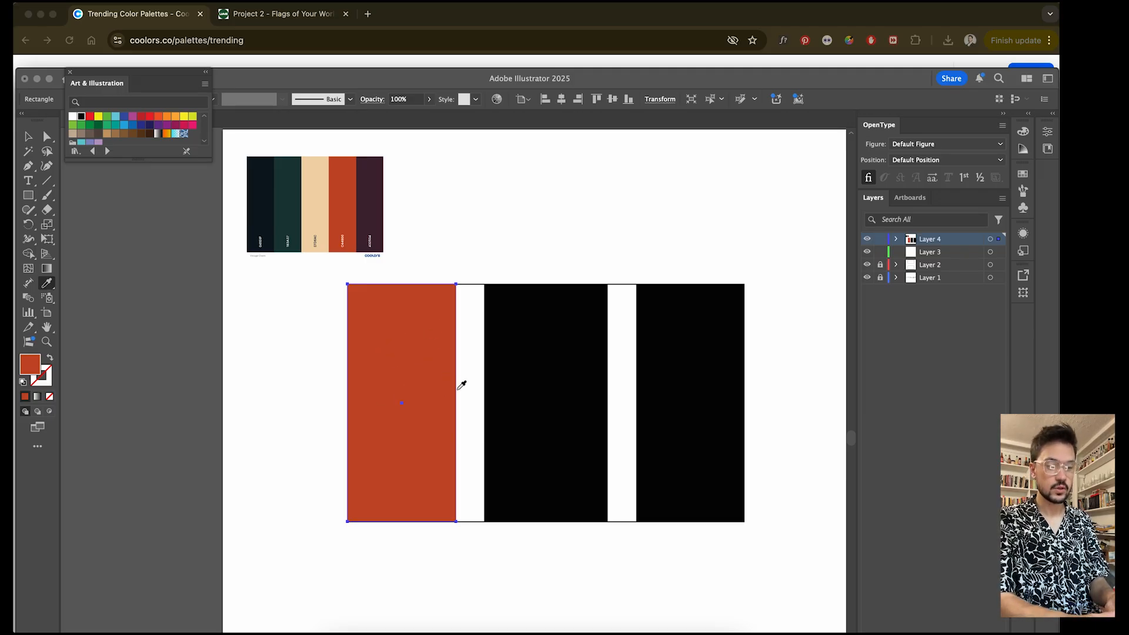
Step: Fill the flag's centre stripe with the dark plum sampled from the placed palette image
{"action": "key", "text": "v"}
{"action": "left_click", "coordinate": [559, 367]}
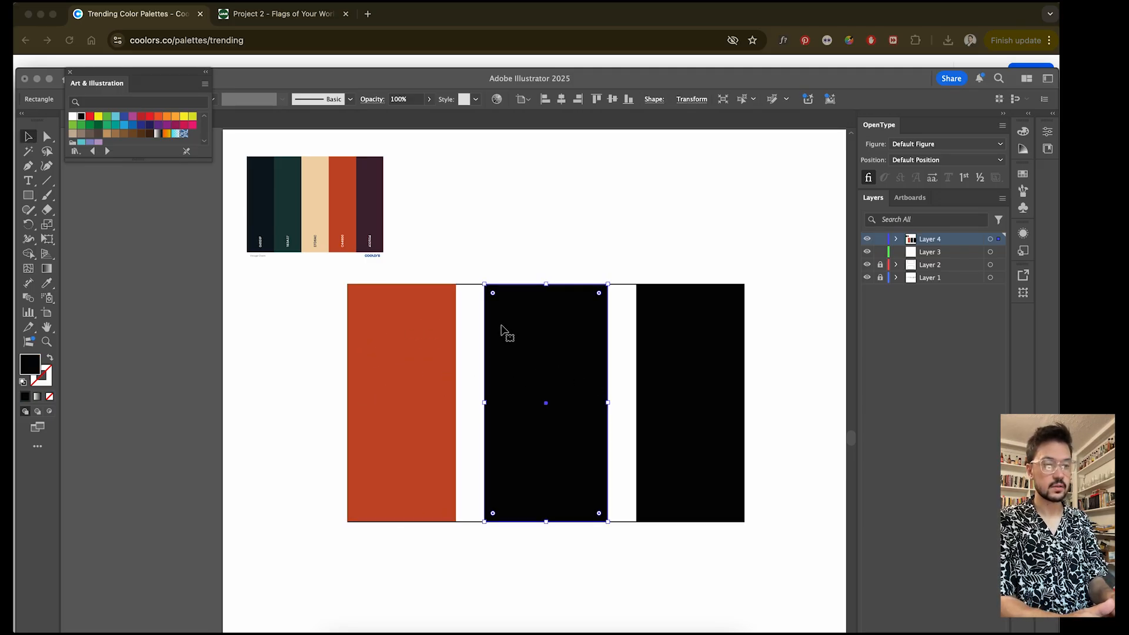
{"action": "key", "text": "i"}
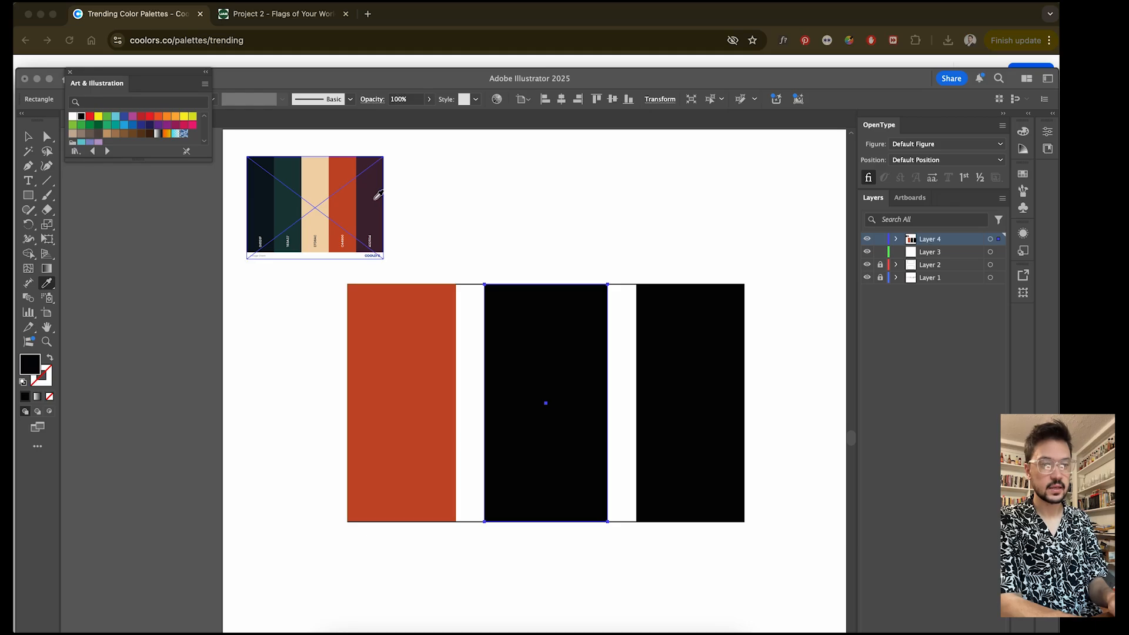
{"action": "left_click", "coordinate": [378, 195]}
Step: Fill the flag's right stripe with the dark green sampled from the placed palette image
{"action": "key", "text": "v"}
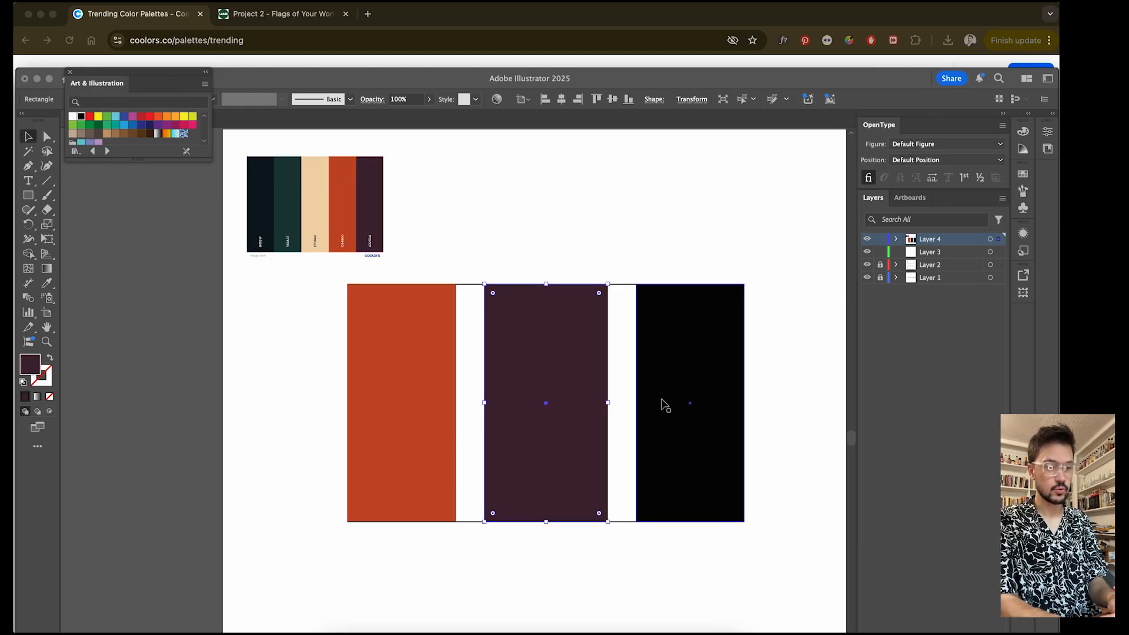
{"action": "left_click", "coordinate": [665, 406]}
{"action": "key", "text": "i"}
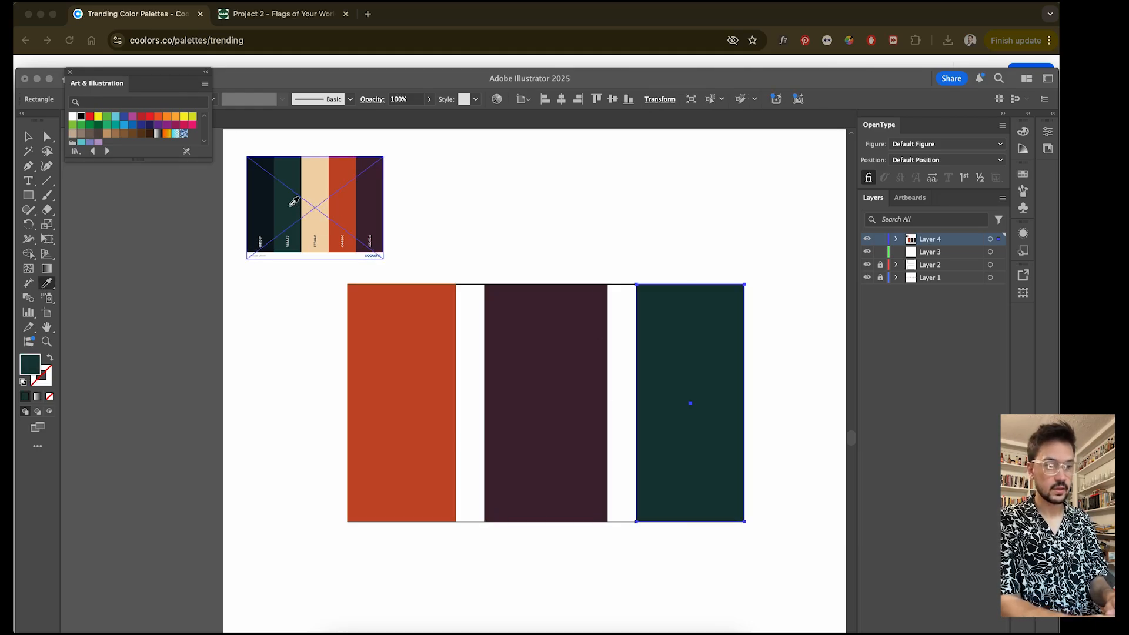
{"action": "left_click", "coordinate": [292, 206]}
{"action": "key", "text": "v"}
{"action": "left_click", "coordinate": [514, 176]}
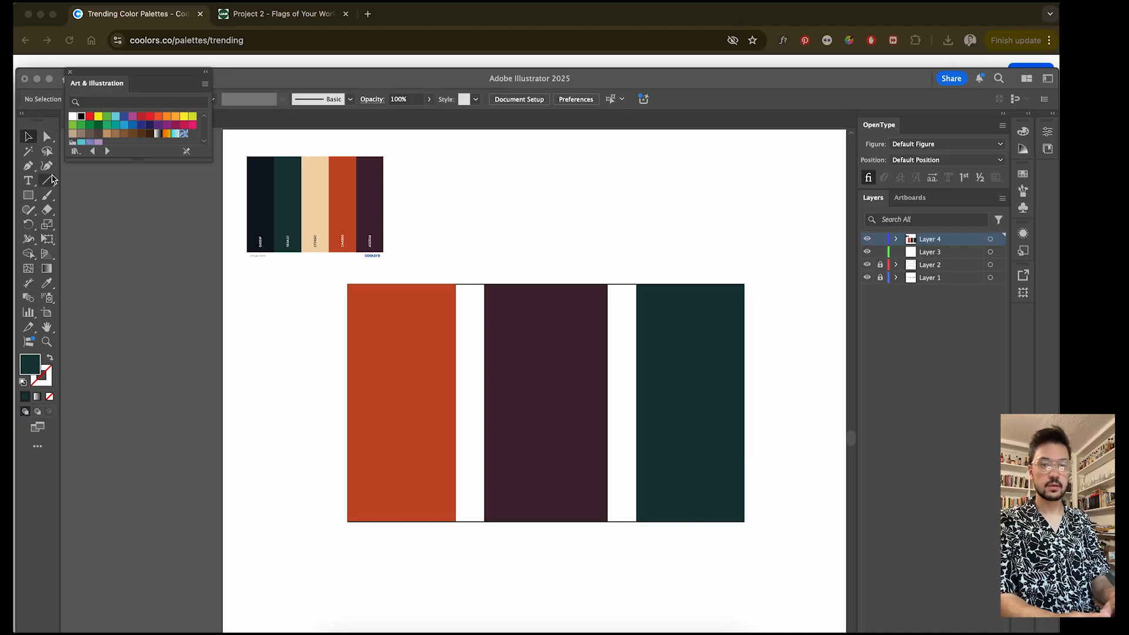
Step: Draw a full-height rectangle spanning the centre stripe and both white gaps, and fill it with the palette's beige
{"action": "left_click", "coordinate": [28, 194]}
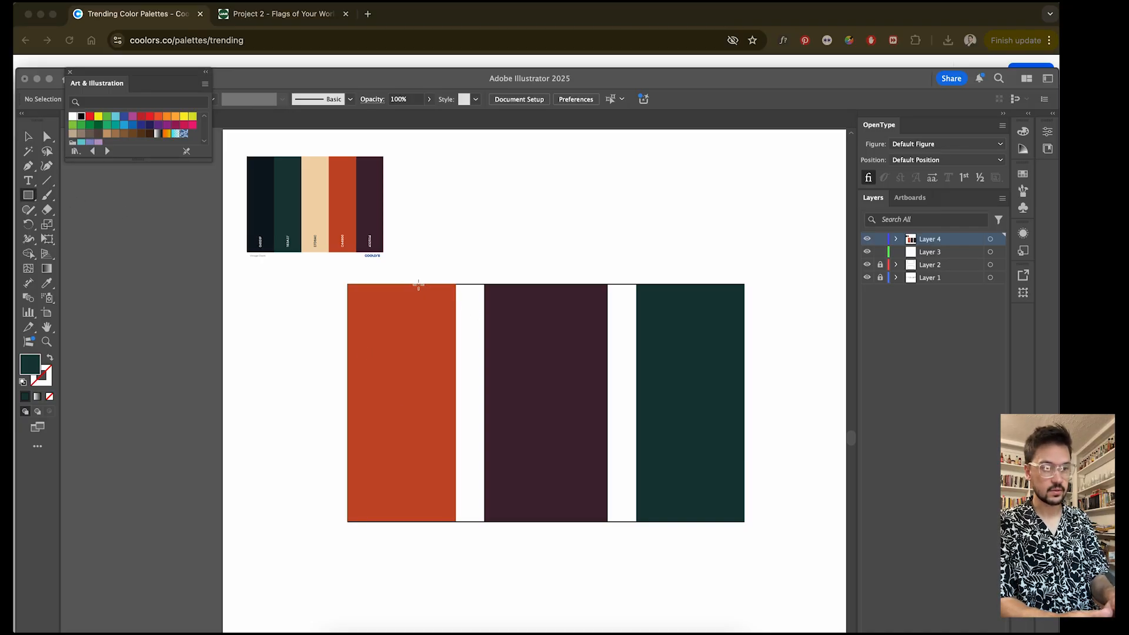
{"action": "mouse_move", "coordinate": [417, 284]}
{"action": "left_mouse_down"}
{"action": "mouse_move", "coordinate": [597, 445]}
{"action": "mouse_move", "coordinate": [628, 512]}
{"action": "mouse_move", "coordinate": [668, 521]}
{"action": "left_mouse_up"}
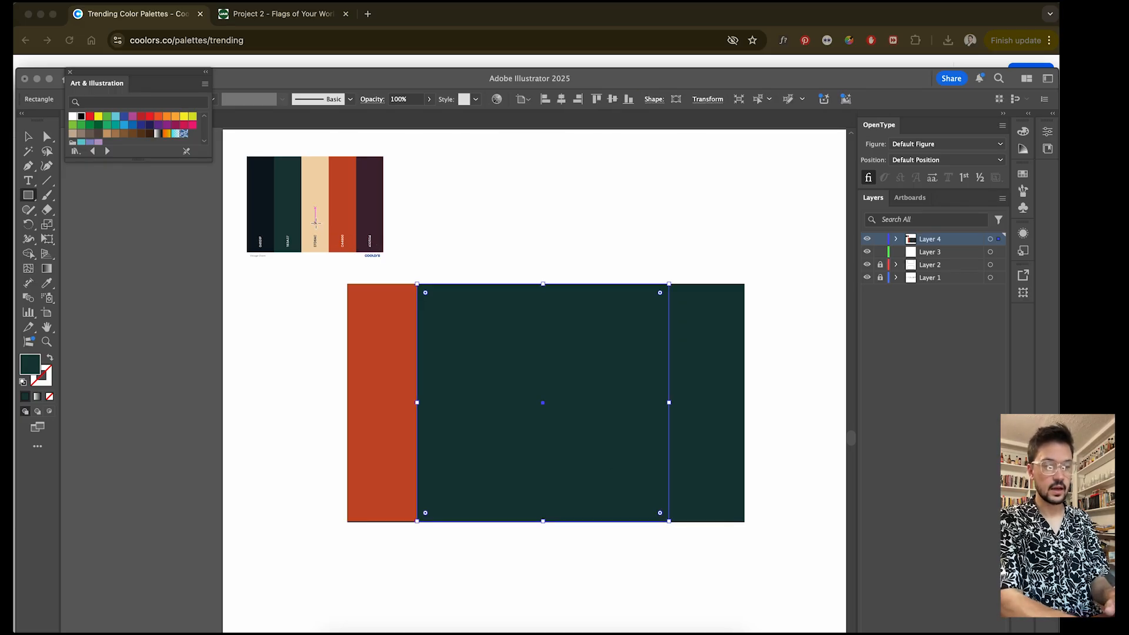
{"action": "key", "text": "i"}
{"action": "left_click", "coordinate": [321, 199]}
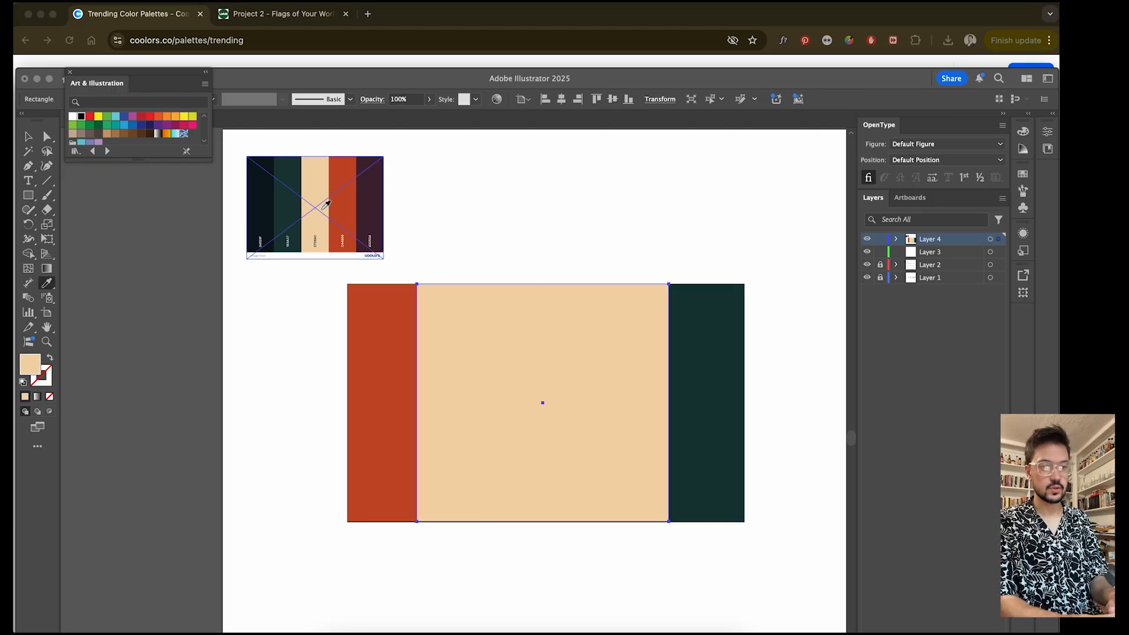
{"action": "key", "text": "v"}
{"action": "left_click", "coordinate": [541, 222]}
Step: Send the beige rectangle to the back, behind the three coloured stripes
{"action": "left_click", "coordinate": [555, 361]}
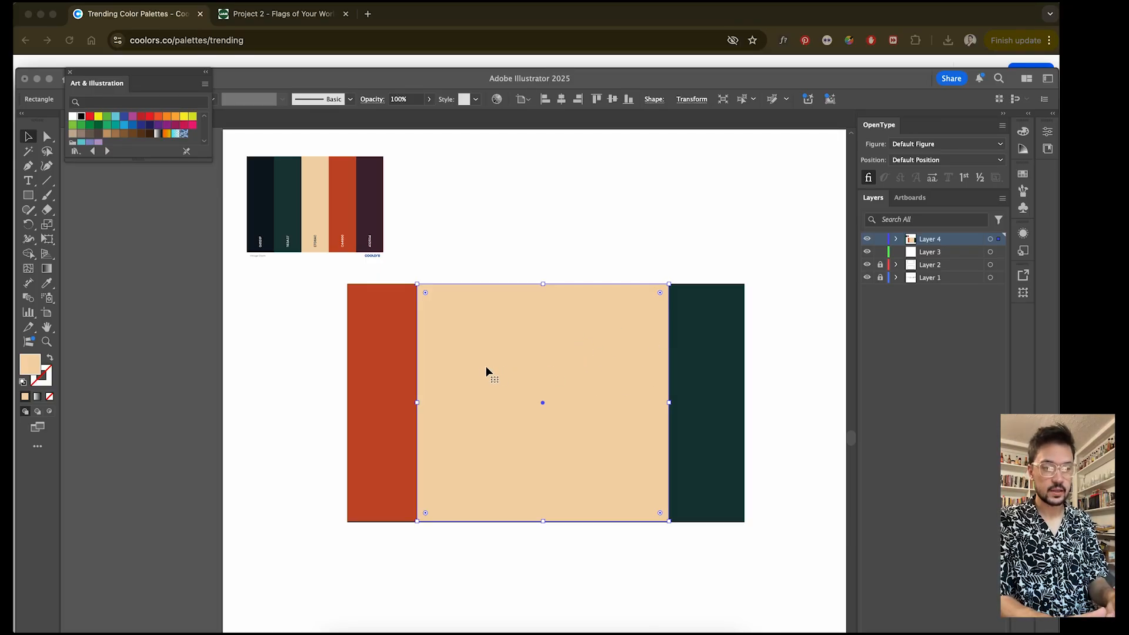
{"action": "right_click", "coordinate": [506, 362]}
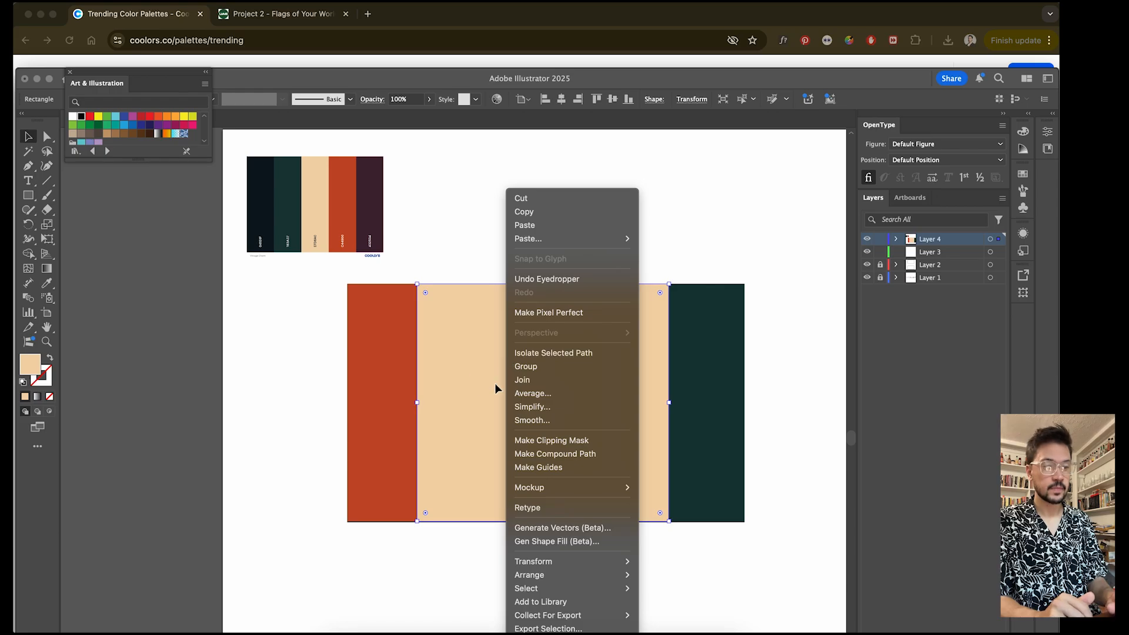
{"action": "mouse_move", "coordinate": [548, 574]}
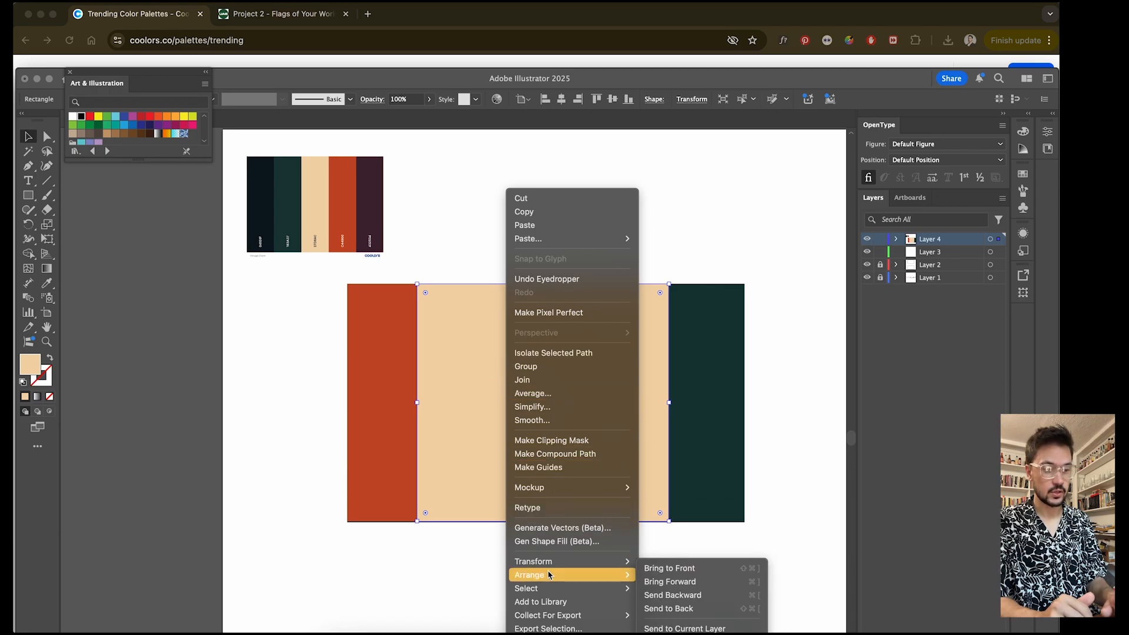
{"action": "left_click", "coordinate": [709, 609]}
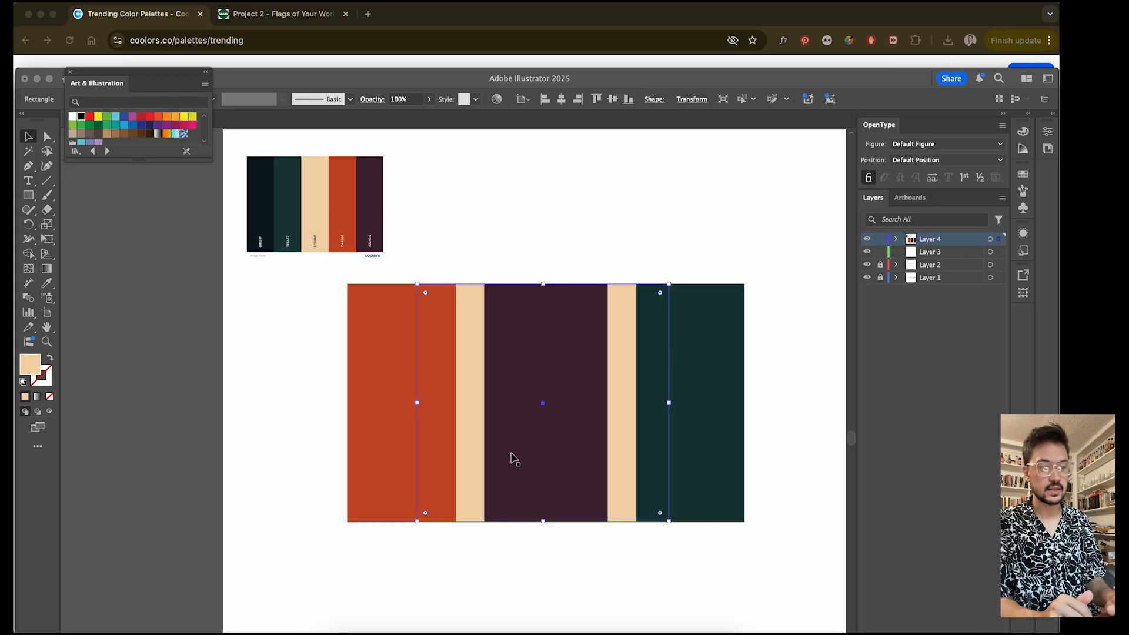
{"action": "left_click", "coordinate": [522, 178]}
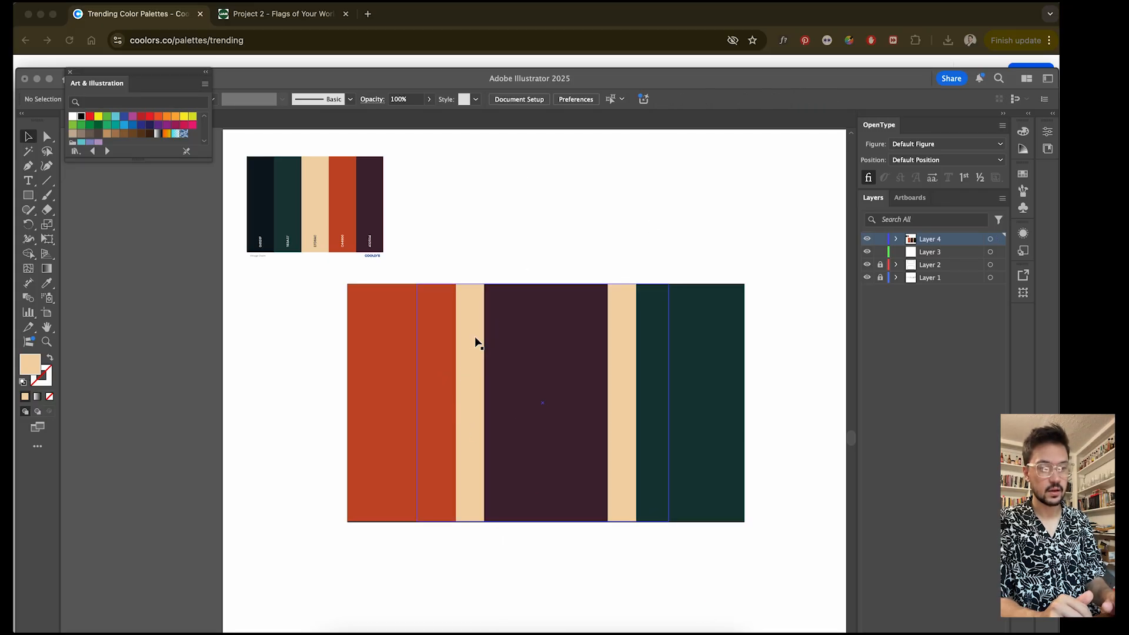
{"action": "mouse_move", "coordinate": [475, 343]}
{"action": "left_mouse_down"}
{"action": "mouse_move", "coordinate": [481, 247]}
{"action": "mouse_move", "coordinate": [483, 277]}
{"action": "mouse_move", "coordinate": [466, 294]}
{"action": "mouse_move", "coordinate": [478, 341]}
{"action": "left_mouse_up"}
{"action": "left_click", "coordinate": [559, 211]}
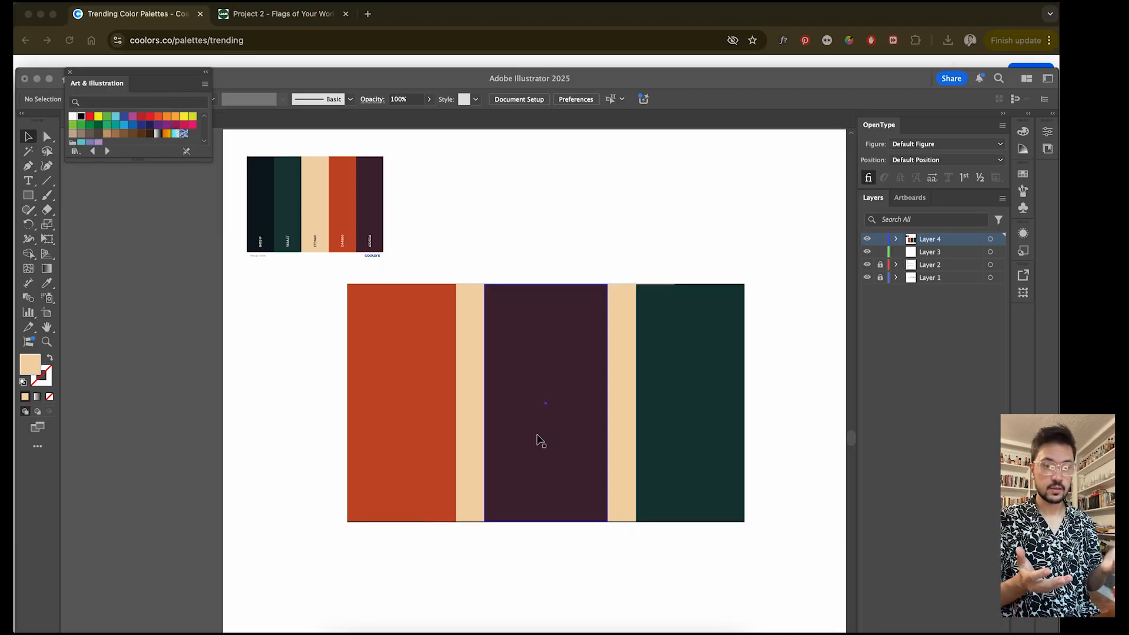
Step: Add a new layer above the stripes and lock Layer 4
{"action": "left_click_drag", "start_coordinate": [638, 79], "coordinate": [628, 7]}
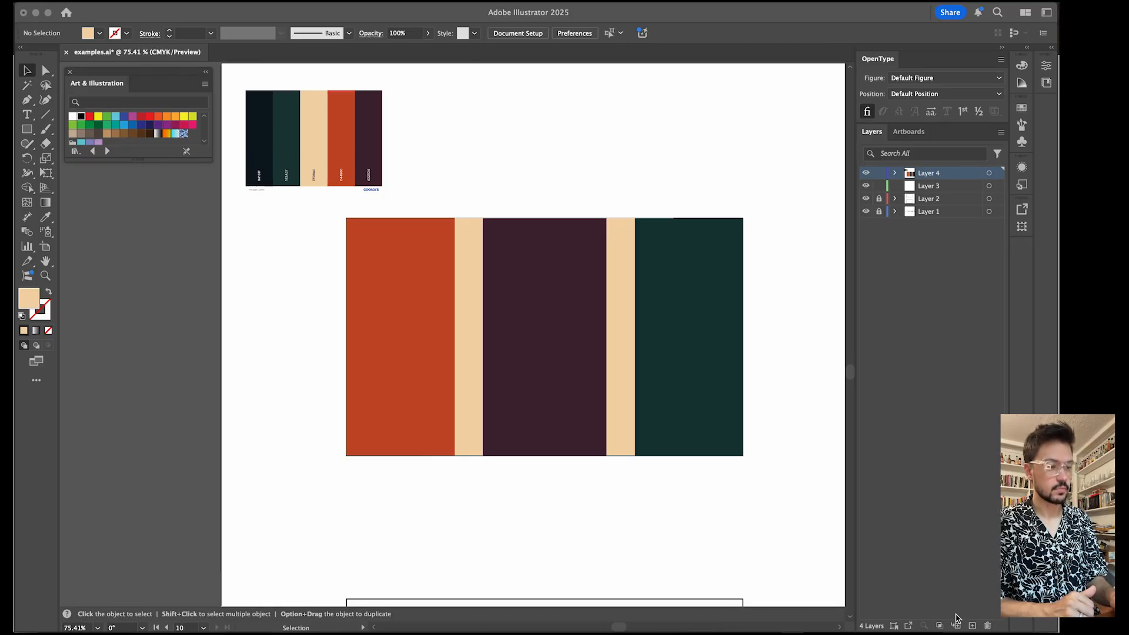
{"action": "left_click", "coordinate": [972, 626]}
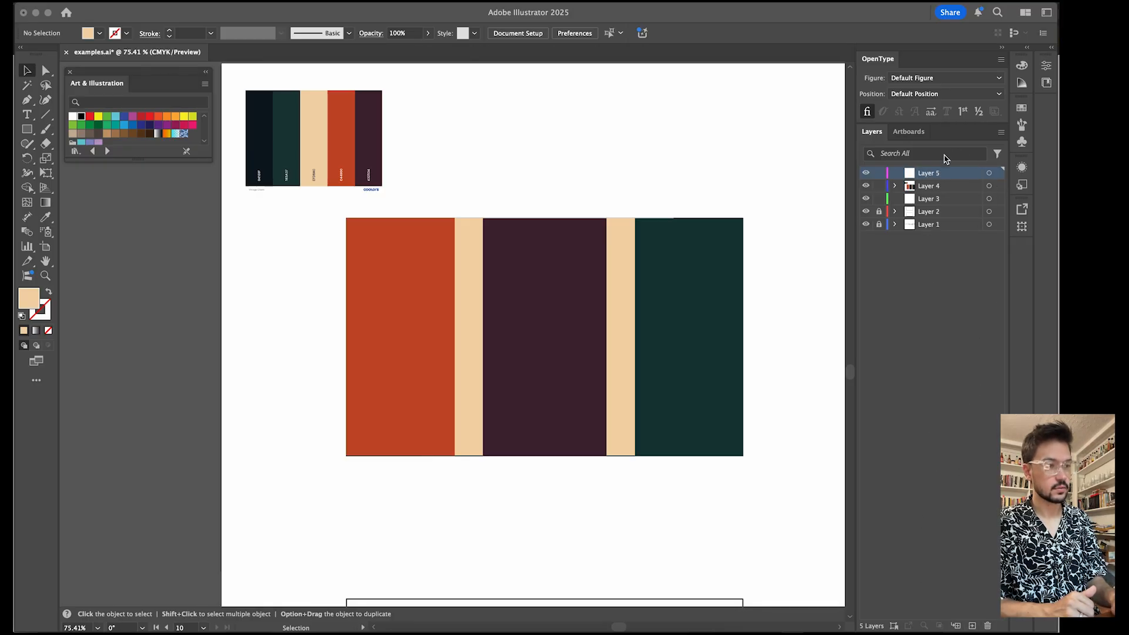
{"action": "left_click", "coordinate": [879, 186]}
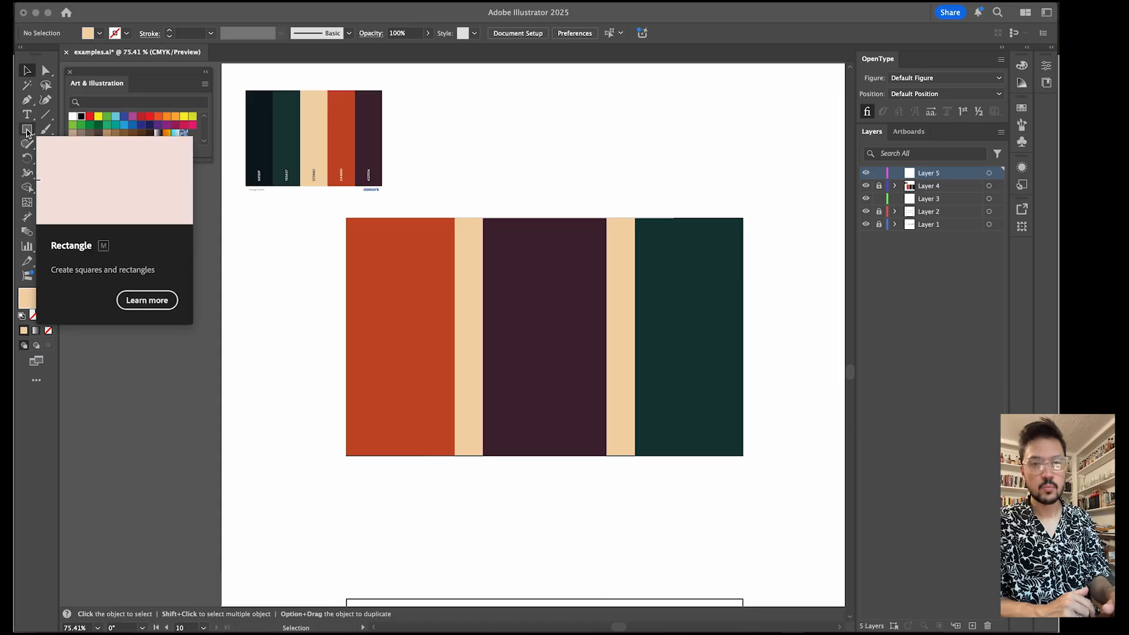
Step: Draw a small upright four-pointed beige star with the Star tool and place it in the middle of the orange-red stripe
{"action": "left_click", "coordinate": [27, 133]}
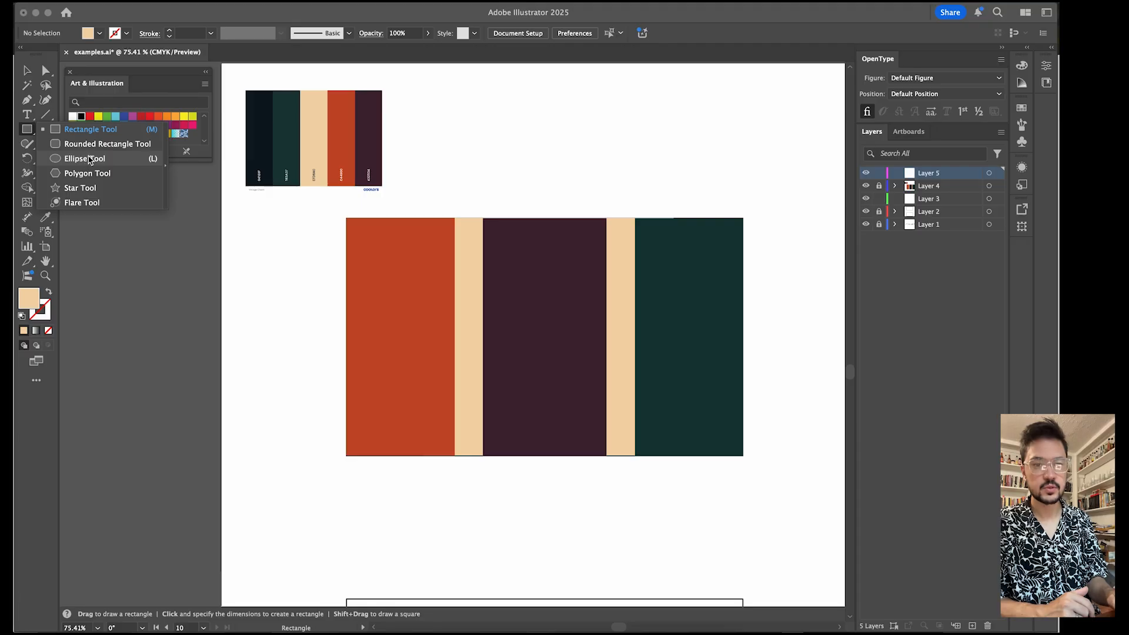
{"action": "left_click", "coordinate": [85, 189]}
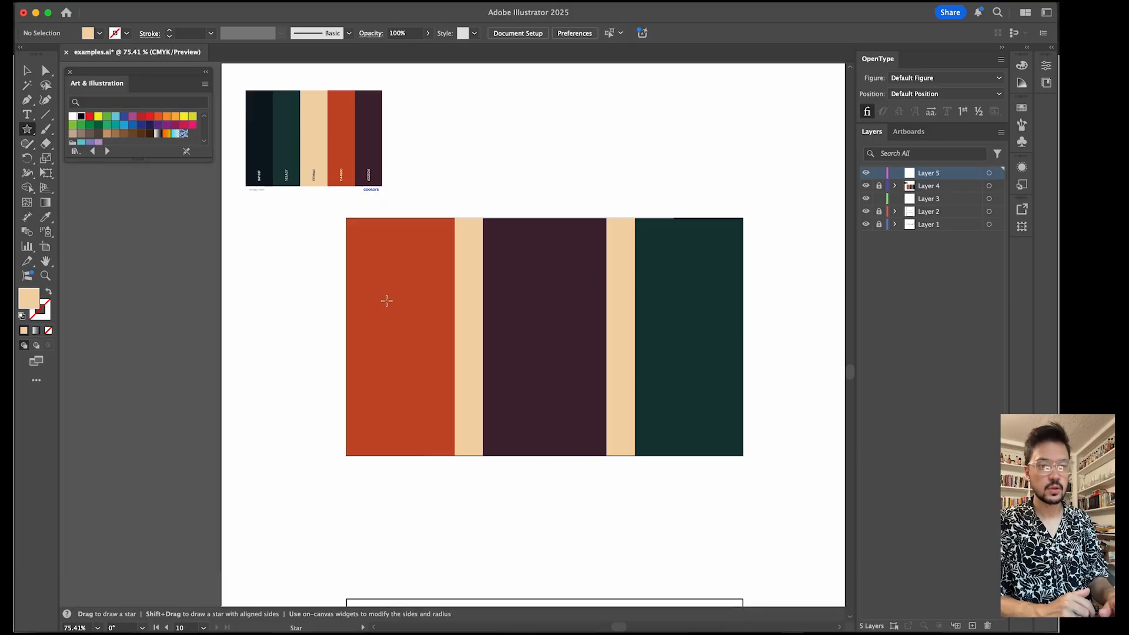
{"action": "left_click_drag", "start_coordinate": [380, 309], "coordinate": [400, 361]}
{"action": "mouse_move", "coordinate": [400, 316]}
{"action": "left_mouse_down"}
{"action": "mouse_move", "coordinate": [421, 354]}
{"action": "mouse_move", "coordinate": [382, 321]}
{"action": "mouse_move", "coordinate": [415, 283]}
{"action": "mouse_move", "coordinate": [408, 273]}
{"action": "mouse_move", "coordinate": [399, 353]}
{"action": "mouse_move", "coordinate": [390, 317]}
{"action": "mouse_move", "coordinate": [401, 391]}
{"action": "mouse_move", "coordinate": [392, 317]}
{"action": "mouse_move", "coordinate": [408, 366]}
{"action": "mouse_move", "coordinate": [394, 328]}
{"action": "left_mouse_up"}
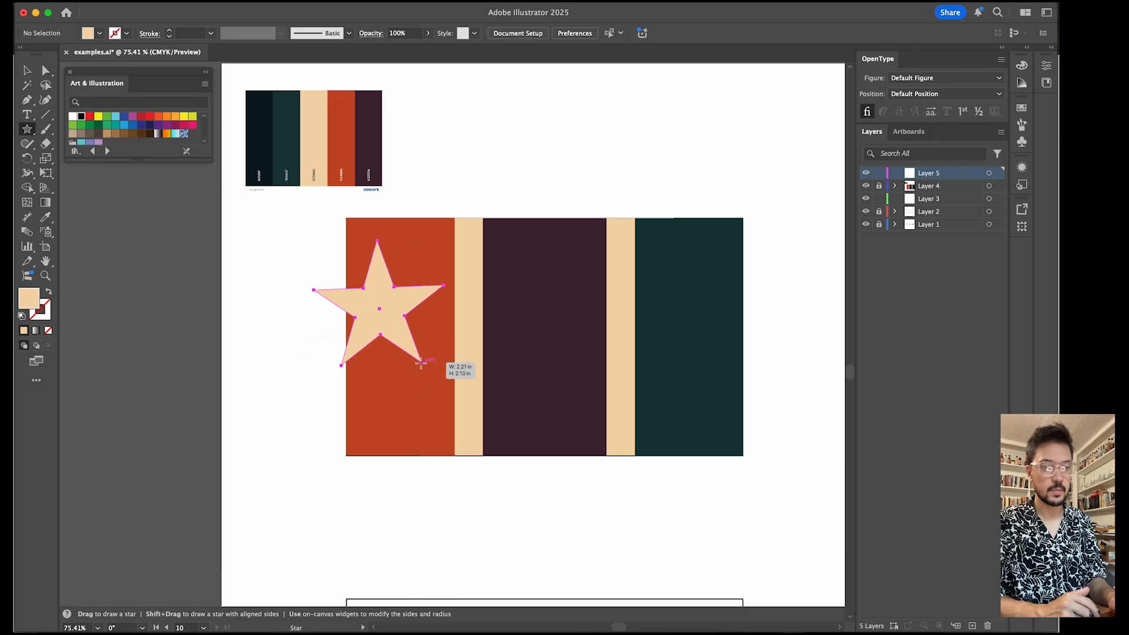
{"action": "left_click_drag", "start_coordinate": [421, 363], "coordinate": [393, 374]}
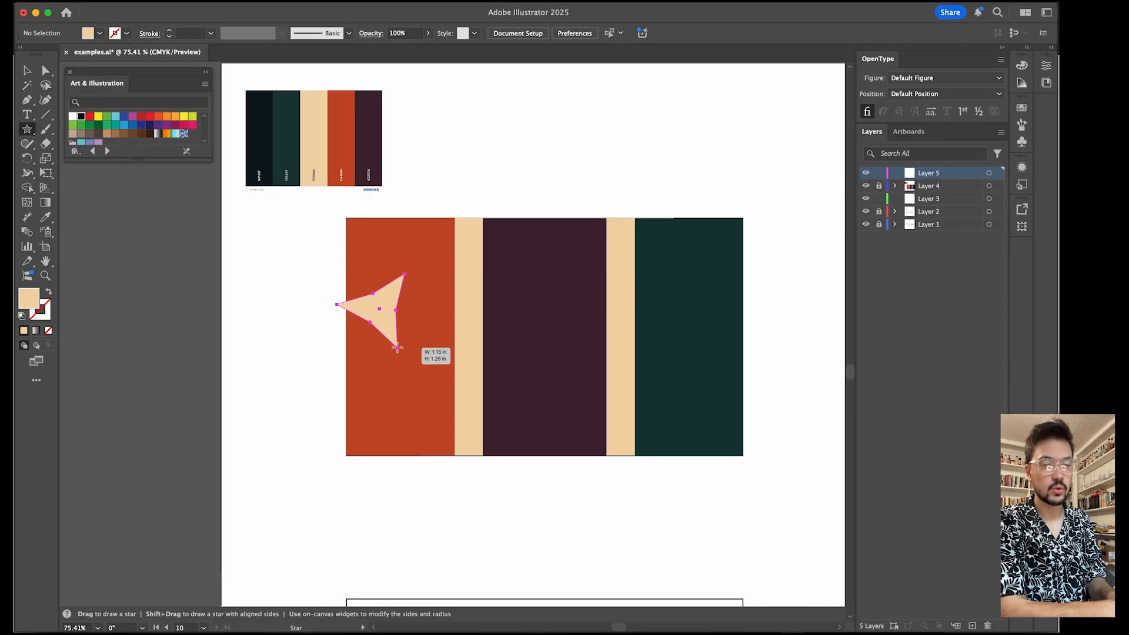
{"action": "mouse_move", "coordinate": [392, 333]}
{"action": "left_mouse_down"}
{"action": "mouse_move", "coordinate": [419, 388]}
{"action": "mouse_move", "coordinate": [388, 339]}
{"action": "mouse_move", "coordinate": [403, 378]}
{"action": "mouse_move", "coordinate": [407, 331]}
{"action": "left_mouse_up"}
{"action": "key", "text": "Down"}
{"action": "key", "text": "Down"}
{"action": "key", "text": "Down"}
{"action": "key", "text": "Down"}
{"action": "key", "text": "Down"}
{"action": "key", "text": "Down"}
{"action": "key", "text": "Down"}
{"action": "key", "text": "Down"}
{"action": "key", "text": "Down"}
{"action": "key", "text": "Down"}
{"action": "key", "text": "Down"}
{"action": "key", "text": "Down"}
{"action": "key", "text": "Down"}
{"action": "key", "text": "Down"}
{"action": "key", "text": "Down"}
{"action": "key", "text": "Down"}
{"action": "key", "text": "Down"}
{"action": "key", "text": "Down"}
{"action": "key", "text": "Down"}
{"action": "key", "text": "Down"}
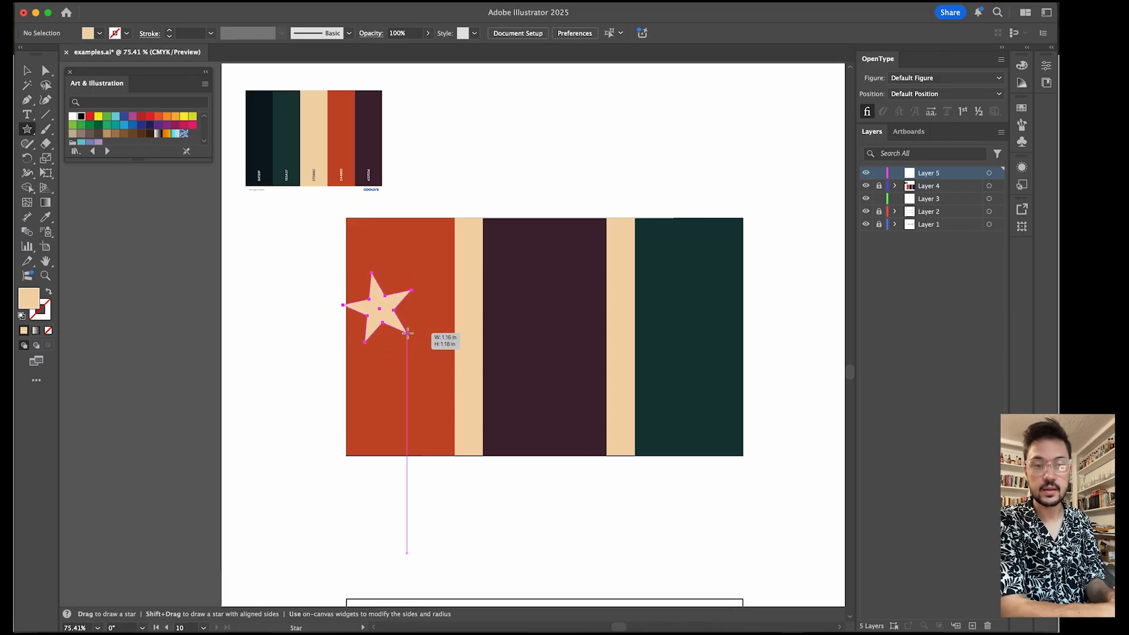
{"action": "left_click_drag", "start_coordinate": [407, 333], "coordinate": [414, 348]}
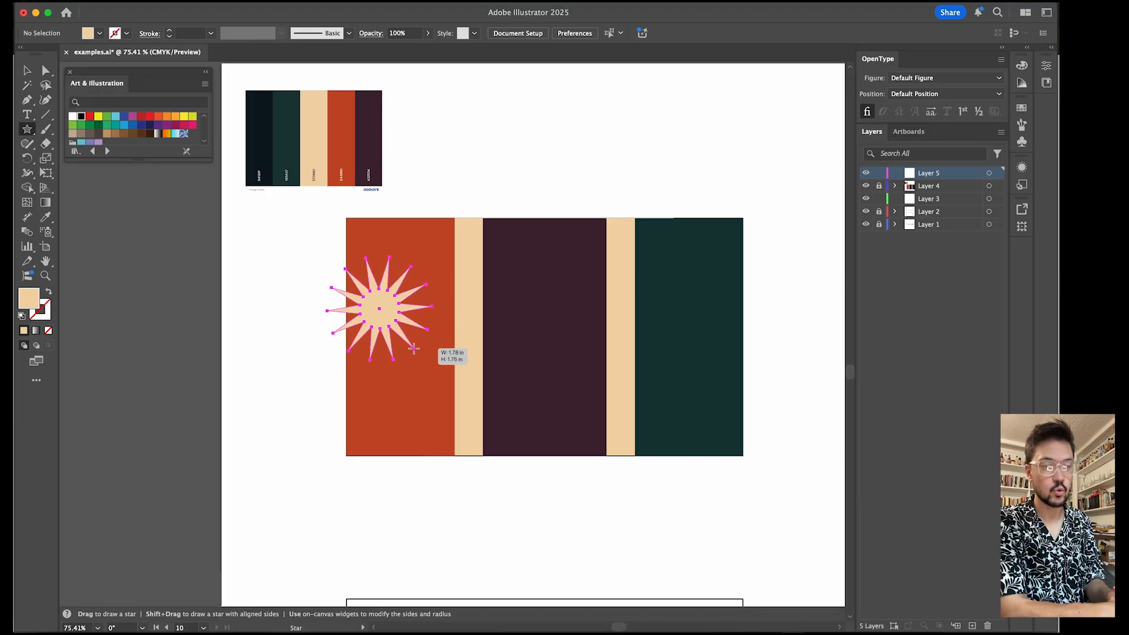
{"action": "key", "text": "Down"}
{"action": "key", "text": "Down"}
{"action": "key", "text": "Down"}
{"action": "key", "text": "Down"}
{"action": "key", "text": "Down"}
{"action": "left_click_drag", "start_coordinate": [414, 348], "coordinate": [414, 348]}
{"action": "key", "text": "shift"}
{"action": "left_click_drag", "start_coordinate": [414, 348], "coordinate": [413, 348]}
{"action": "key", "text": "Down"}
{"action": "left_click_drag", "start_coordinate": [413, 348], "coordinate": [389, 335]}
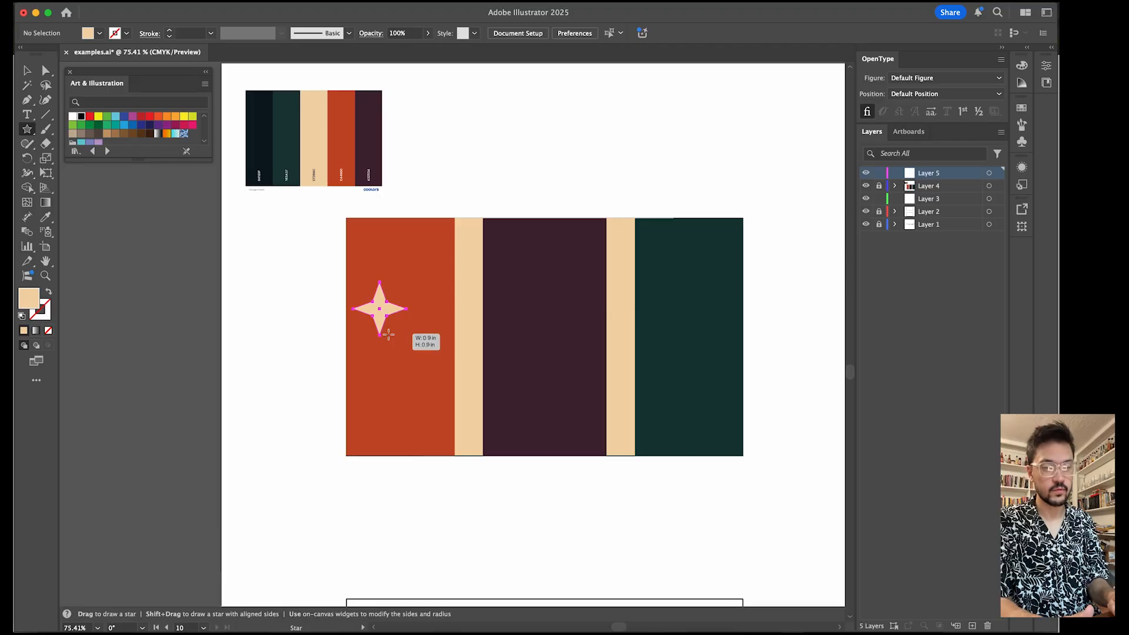
{"action": "mouse_move", "coordinate": [388, 335]}
{"action": "left_mouse_down"}
{"action": "mouse_move", "coordinate": [422, 322]}
{"action": "mouse_move", "coordinate": [405, 345]}
{"action": "mouse_move", "coordinate": [401, 334]}
{"action": "left_mouse_up"}
{"action": "key", "text": "v"}
{"action": "left_click", "coordinate": [267, 333]}
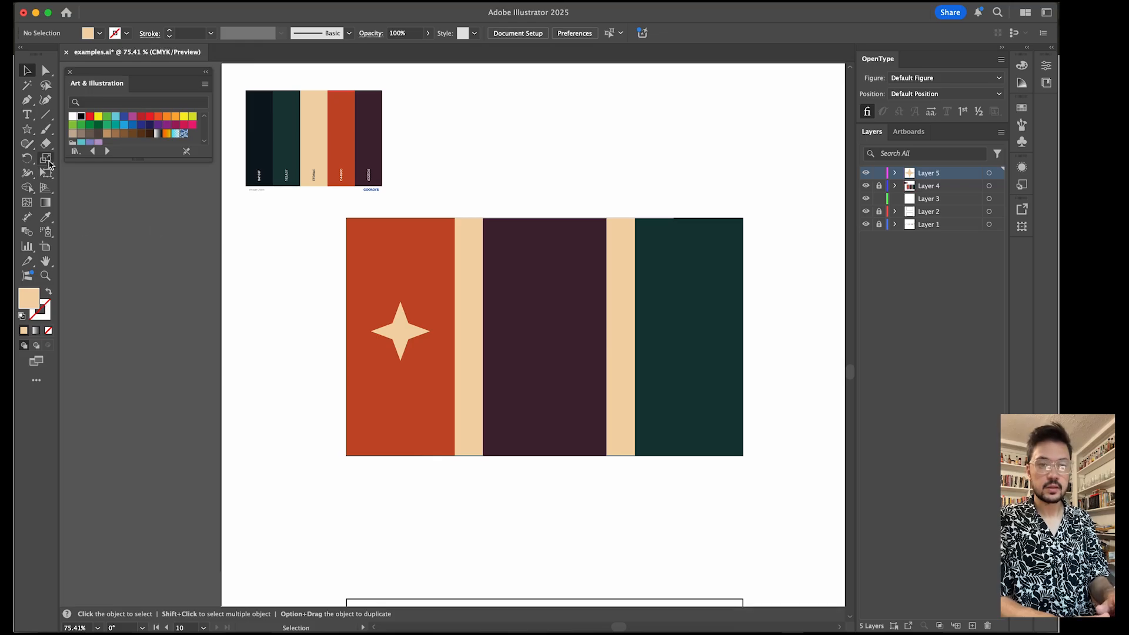
Step: Draw a small upright beige triangle with the Polygon tool in the middle of the plum stripe, level with the star
{"action": "left_click", "coordinate": [29, 131]}
{"action": "left_click", "coordinate": [30, 132]}
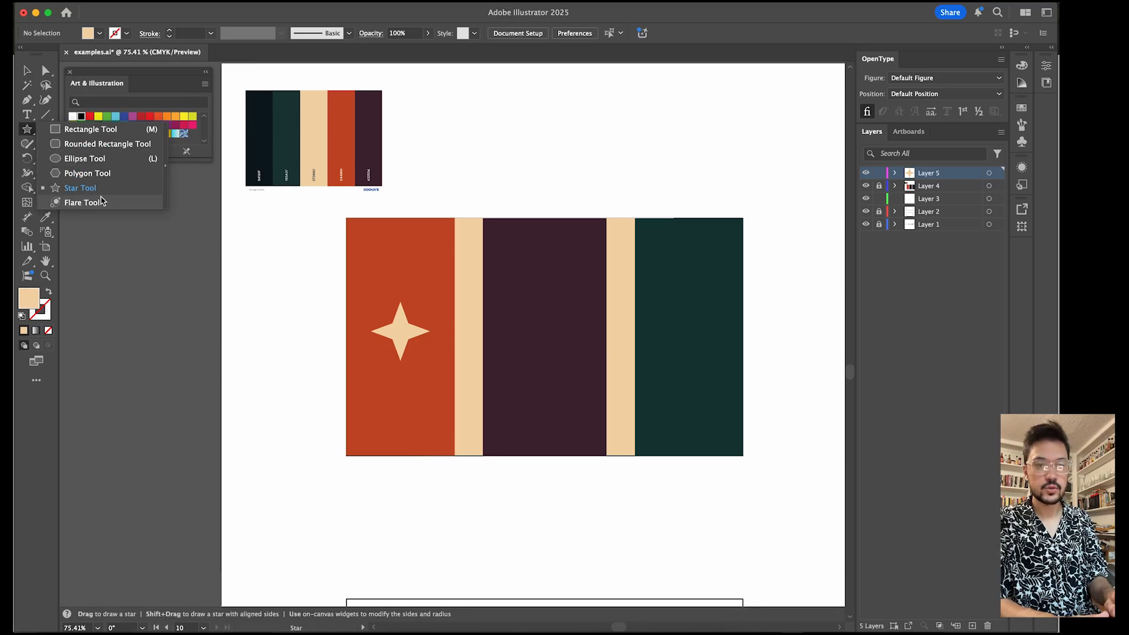
{"action": "left_click", "coordinate": [87, 174]}
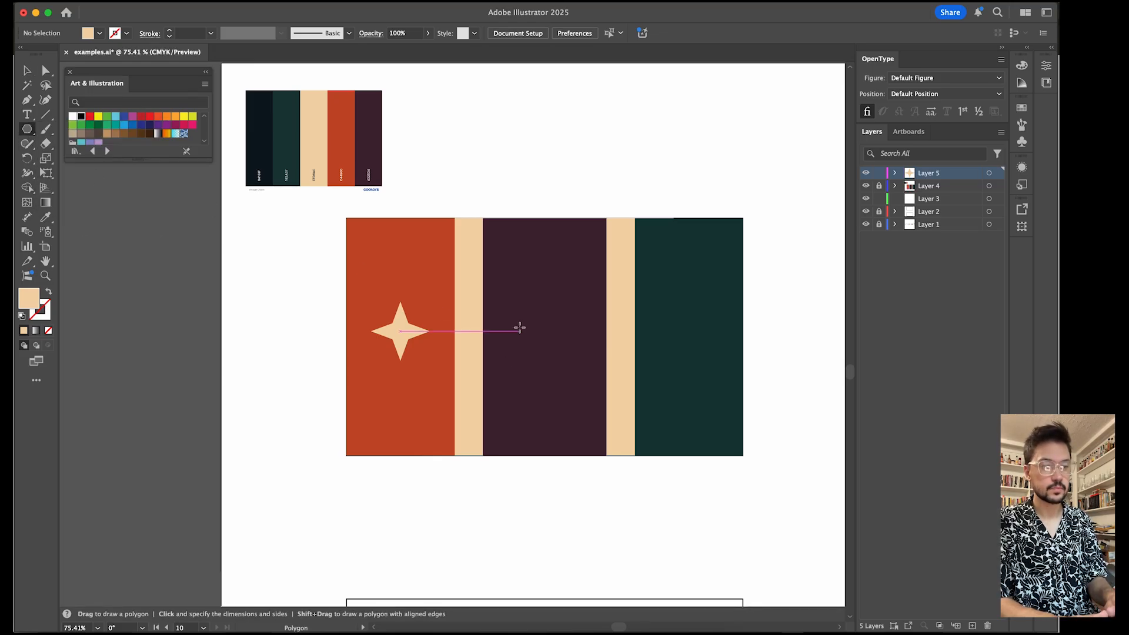
{"action": "mouse_move", "coordinate": [524, 314]}
{"action": "left_mouse_down"}
{"action": "mouse_move", "coordinate": [550, 351]}
{"action": "mouse_move", "coordinate": [532, 348]}
{"action": "mouse_move", "coordinate": [566, 328]}
{"action": "mouse_move", "coordinate": [557, 321]}
{"action": "mouse_move", "coordinate": [549, 334]}
{"action": "left_mouse_up"}
{"action": "key", "text": "Up"}
{"action": "key", "text": "Up"}
{"action": "key", "text": "Up"}
{"action": "key", "text": "Up"}
{"action": "key", "text": "Up"}
{"action": "key", "text": "Up"}
{"action": "key", "text": "Down"}
{"action": "key", "text": "Down"}
{"action": "key", "text": "Down"}
{"action": "key", "text": "Down"}
{"action": "key", "text": "Down"}
{"action": "key", "text": "Down"}
{"action": "key", "text": "Down"}
{"action": "key", "text": "Down"}
{"action": "key", "text": "Down"}
{"action": "key", "text": "Down"}
{"action": "key", "text": "Down"}
{"action": "key", "text": "Up"}
{"action": "key", "text": "Down"}
{"action": "key", "text": "Up"}
{"action": "key", "text": "Up"}
{"action": "key", "text": "Up"}
{"action": "key", "text": "Up"}
{"action": "key", "text": "Up"}
{"action": "key", "text": "Down"}
{"action": "key", "text": "Down"}
{"action": "key", "text": "Down"}
{"action": "key", "text": "Down"}
{"action": "key", "text": "Down"}
{"action": "key", "text": "v"}
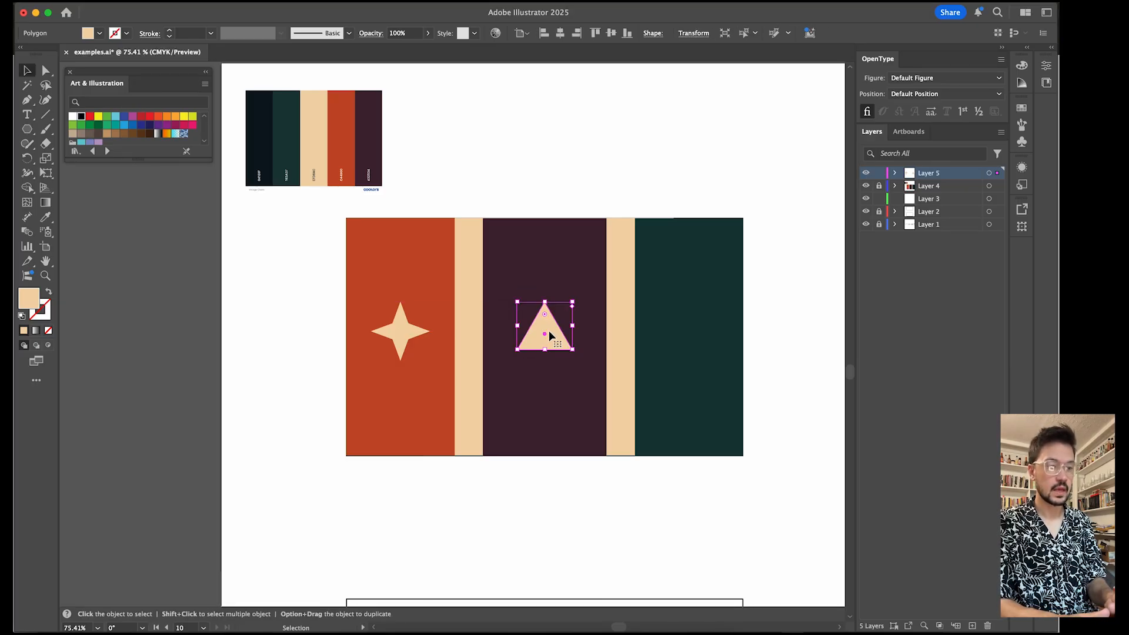
Step: Draw a beige circle about 0.35 in across in the green stripe and duplicate it into an evenly spaced vertical column of three
{"action": "left_click", "coordinate": [28, 130]}
{"action": "left_click_drag", "start_coordinate": [28, 134], "coordinate": [90, 158]}
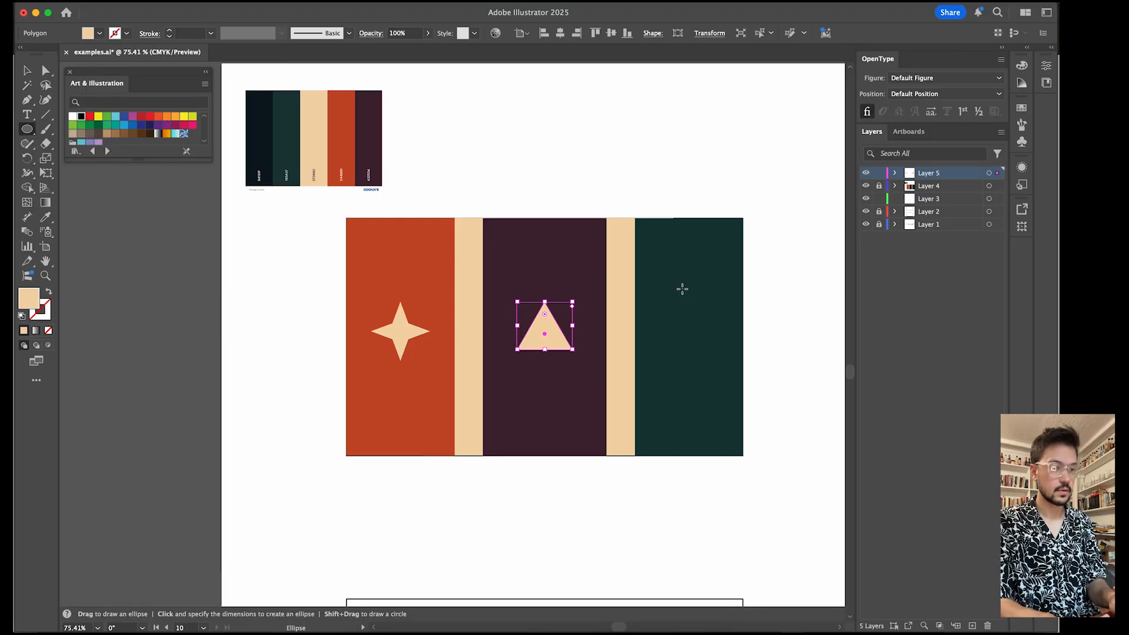
{"action": "mouse_move", "coordinate": [680, 288]}
{"action": "left_mouse_down"}
{"action": "mouse_move", "coordinate": [697, 307]}
{"action": "mouse_move", "coordinate": [695, 359]}
{"action": "left_mouse_up"}
{"action": "key", "text": "v"}
{"action": "left_click", "coordinate": [805, 331]}
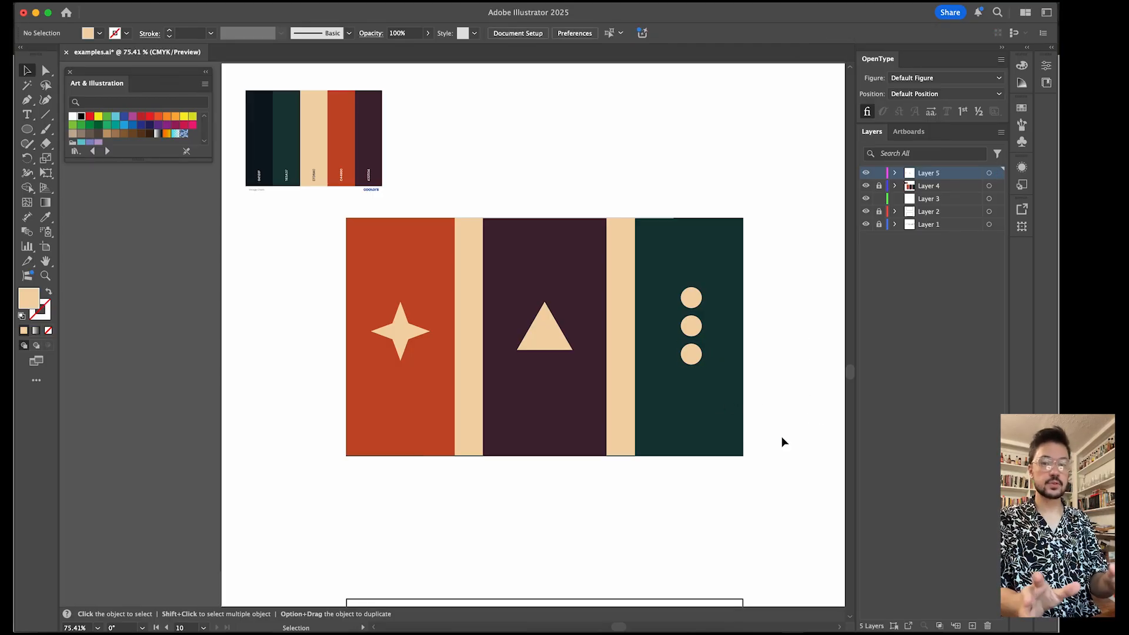
{"action": "scroll", "coordinate": [795, 383], "scroll_direction": "up", "scroll_amount": 1}
{"action": "scroll", "coordinate": [794, 382], "scroll_direction": "right", "scroll_amount": 1}
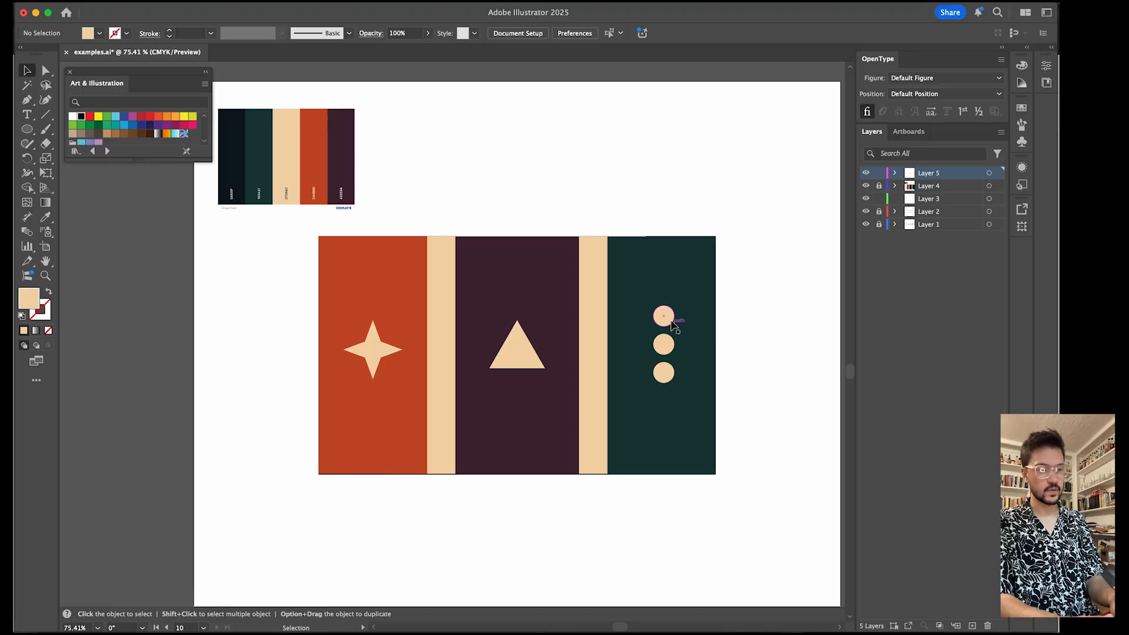
{"action": "left_click_drag", "start_coordinate": [669, 319], "coordinate": [665, 322]}
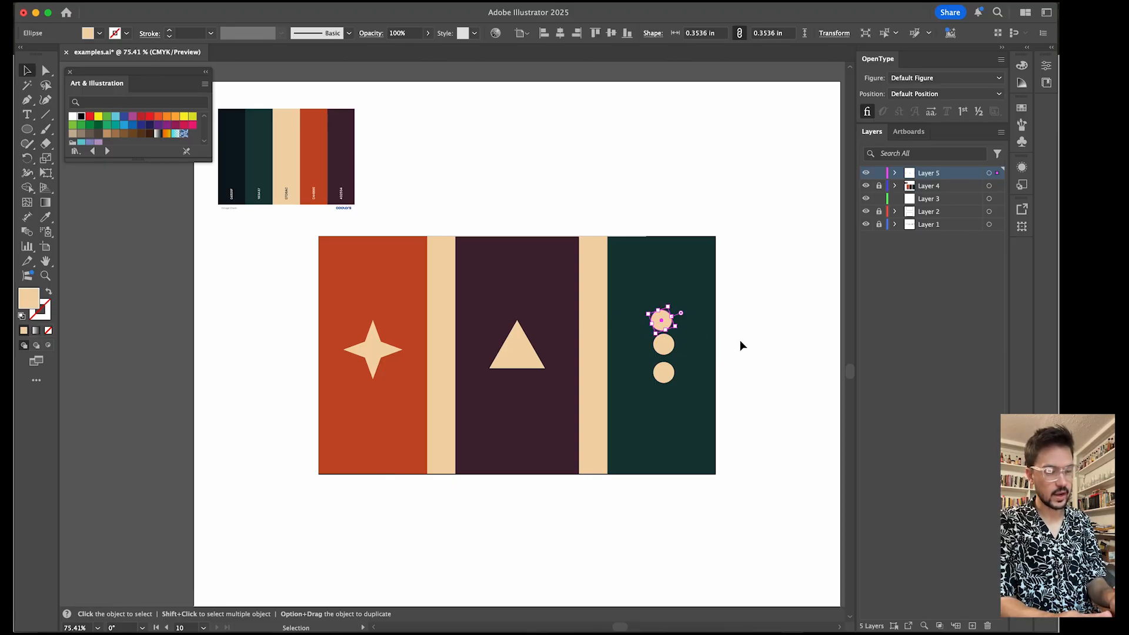
{"action": "key", "text": "super+z"}
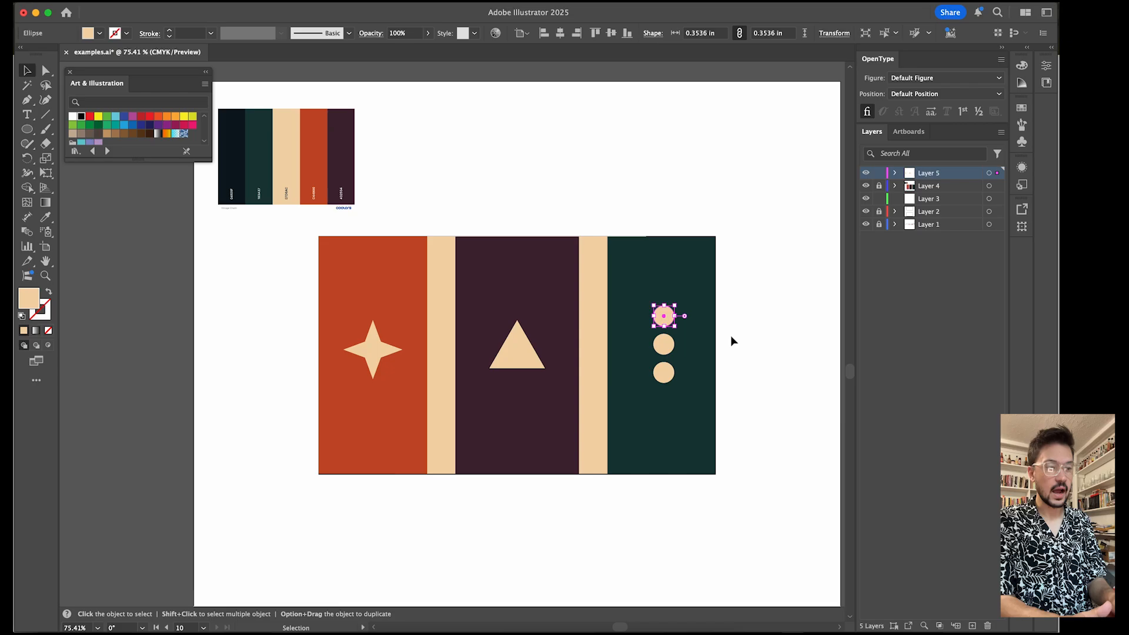
{"action": "left_click", "coordinate": [722, 301]}
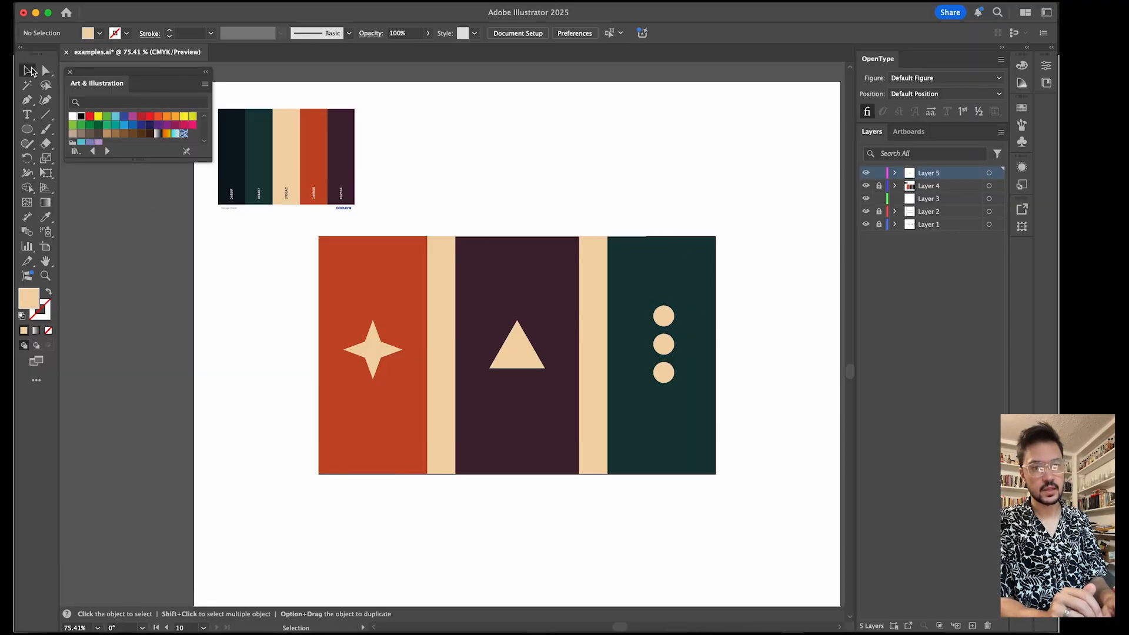
Step: Move the column of three beige circles slightly down and towards the centre of the green stripe, and group them
{"action": "left_click_drag", "start_coordinate": [708, 291], "coordinate": [631, 402]}
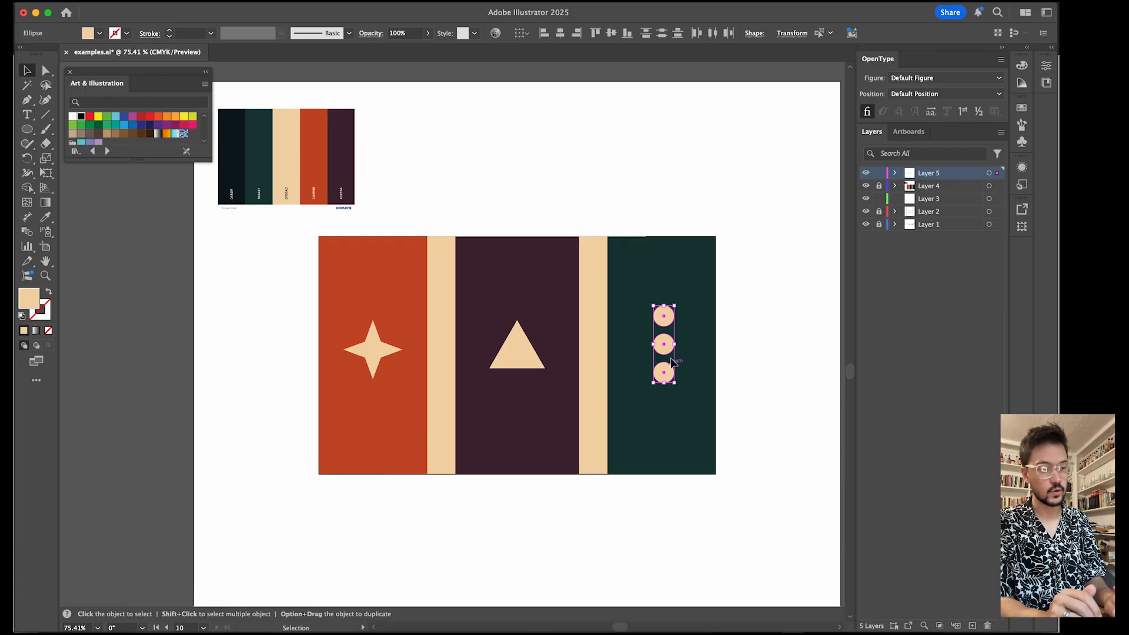
{"action": "left_click_drag", "start_coordinate": [665, 325], "coordinate": [663, 335]}
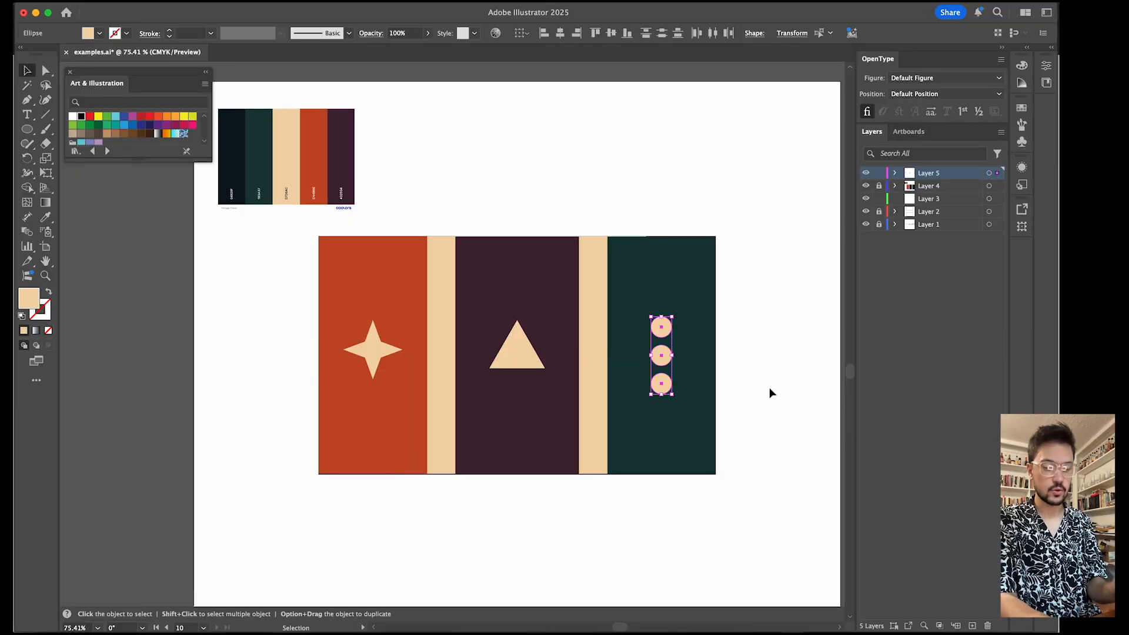
{"action": "left_click", "coordinate": [122, 2]}
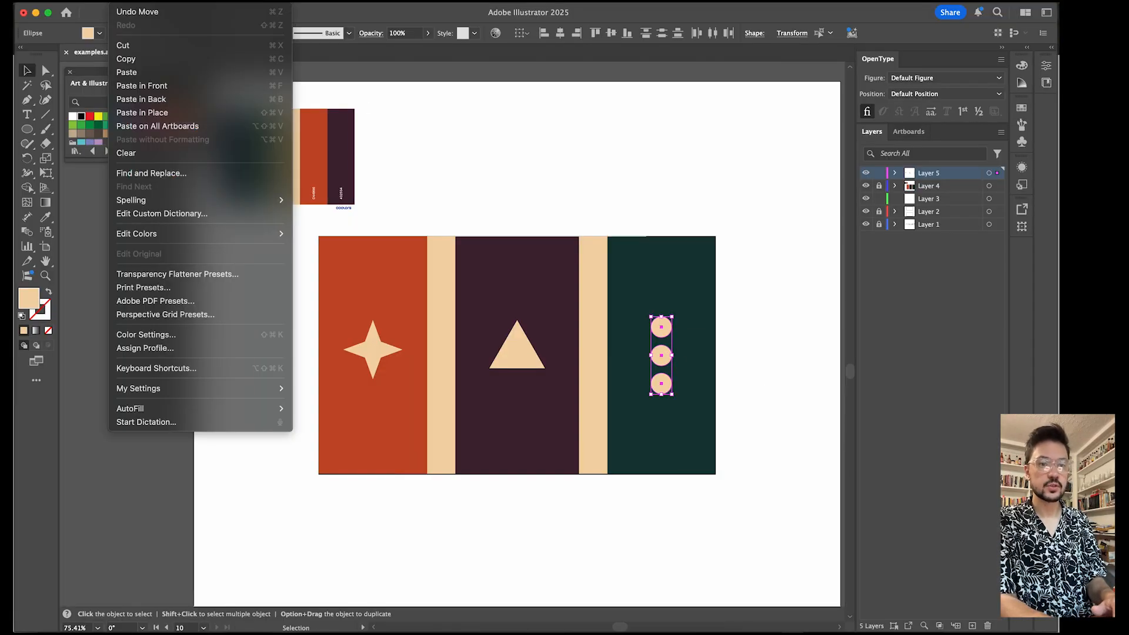
{"action": "mouse_move", "coordinate": [150, 2]}
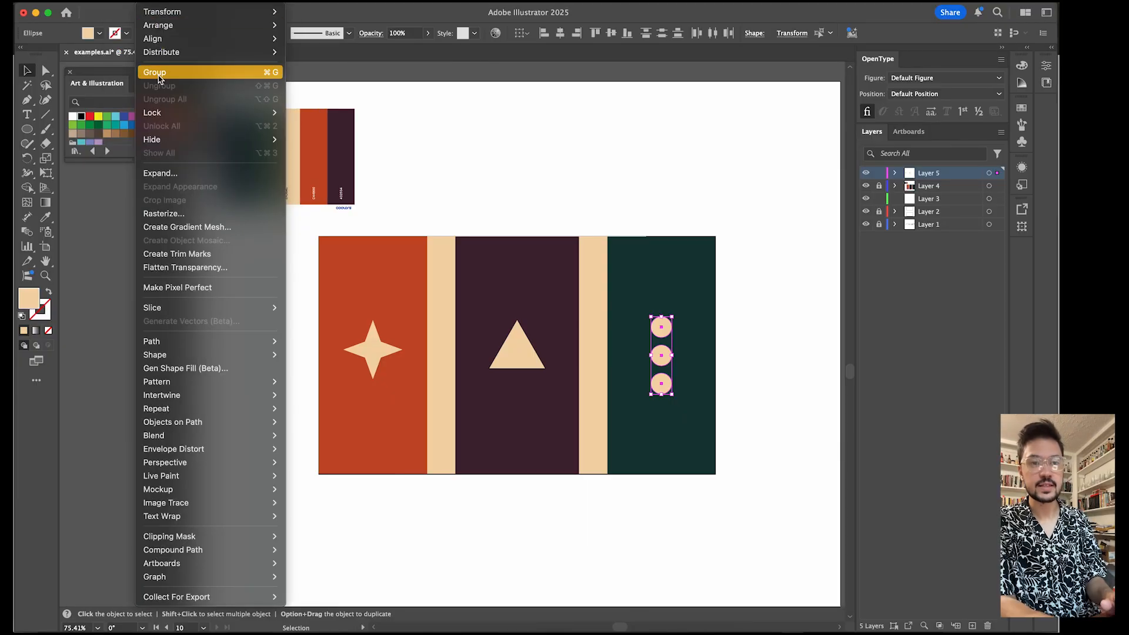
{"action": "left_click", "coordinate": [724, 388]}
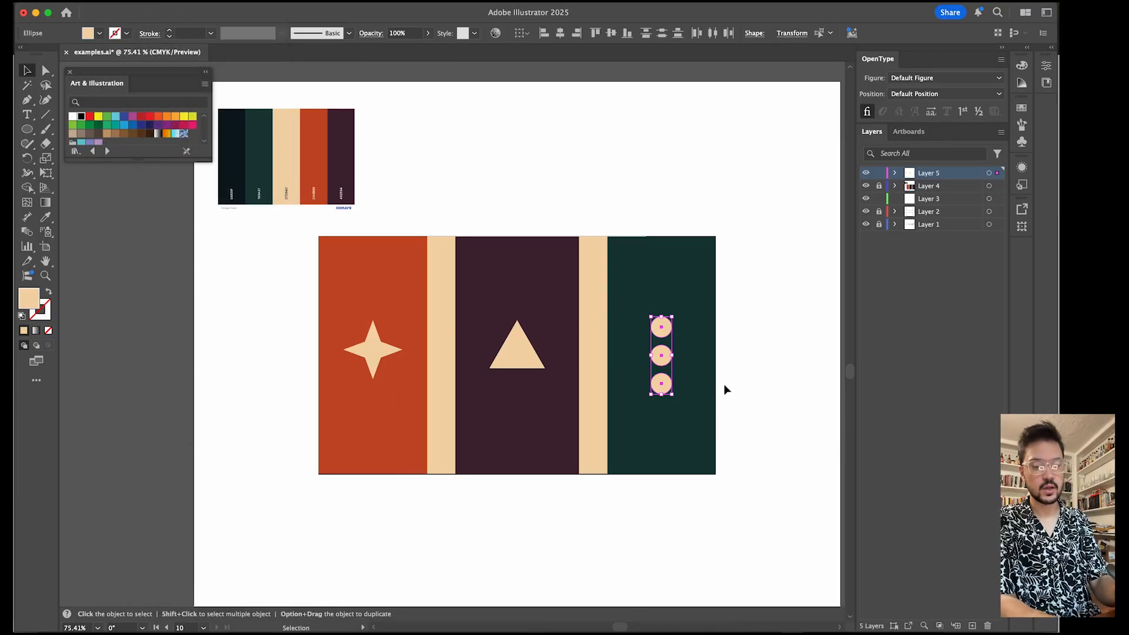
{"action": "key", "text": "super+g"}
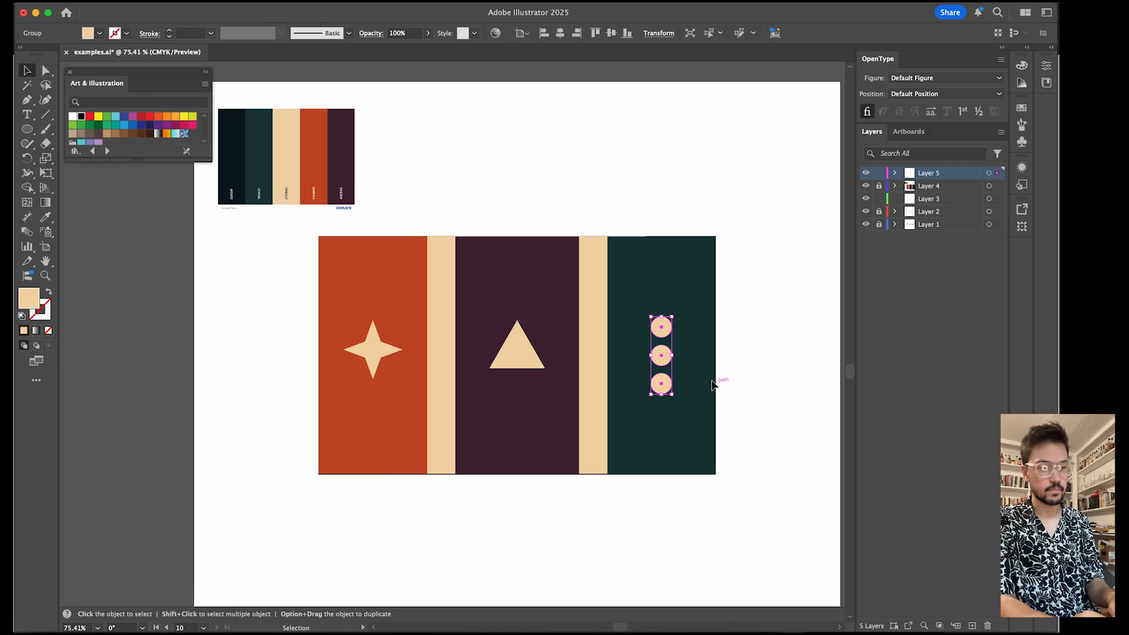
{"action": "left_click", "coordinate": [753, 368]}
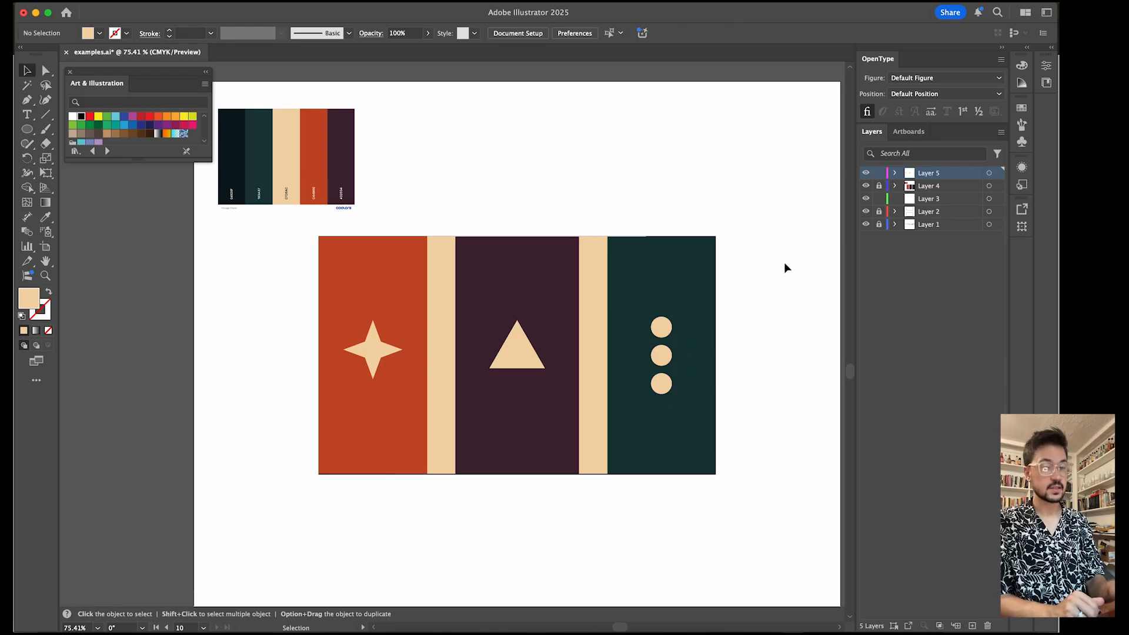
Step: Raise the grouped circles slightly so they sit level with the triangle and star
{"action": "left_click", "coordinate": [663, 329]}
{"action": "mouse_move", "coordinate": [664, 332]}
{"action": "left_mouse_down"}
{"action": "mouse_move", "coordinate": [686, 329]}
{"action": "mouse_move", "coordinate": [667, 334]}
{"action": "left_mouse_up"}
{"action": "left_click", "coordinate": [767, 338]}
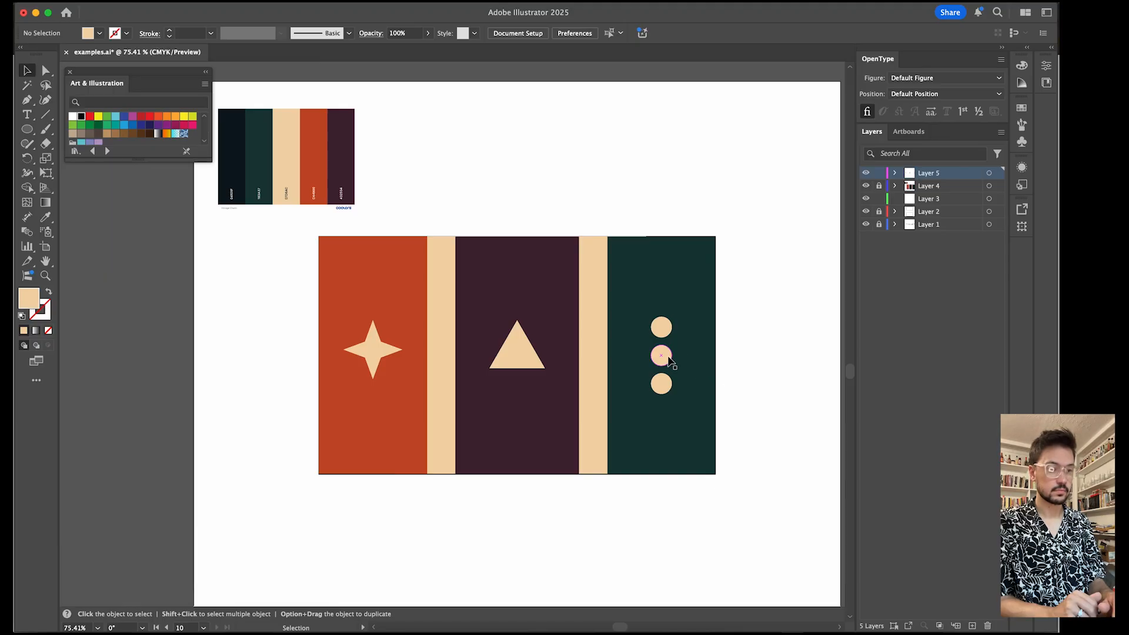
{"action": "left_click_drag", "start_coordinate": [670, 360], "coordinate": [673, 358]}
{"action": "left_click", "coordinate": [820, 352]}
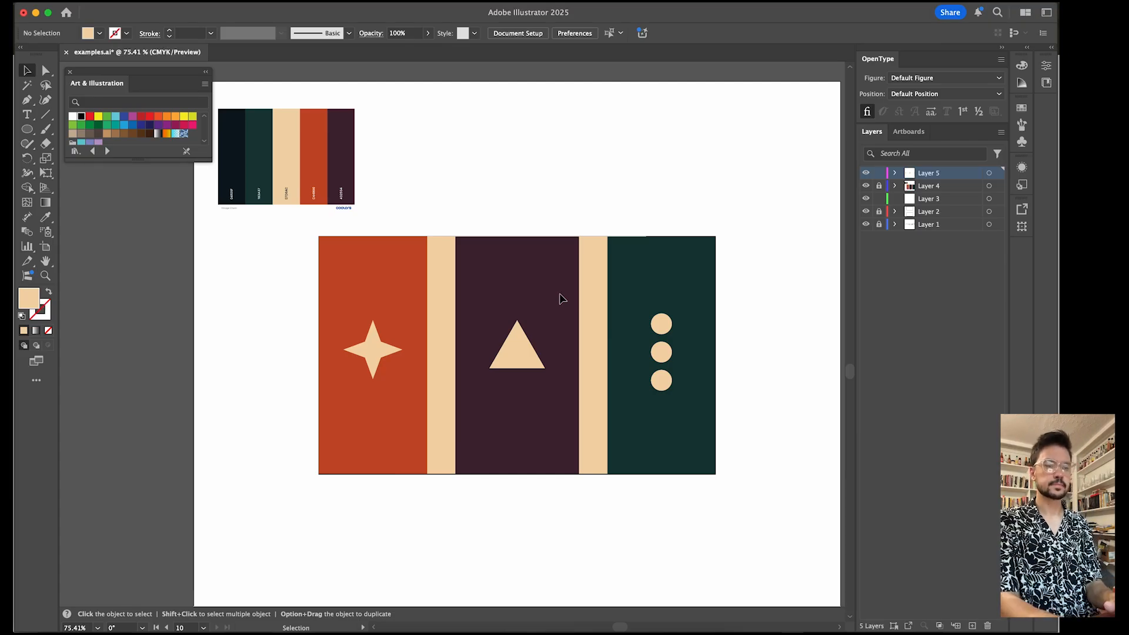
Step: Move the beige triangle up within the plum stripe and scale it down proportionally to less than half its size
{"action": "scroll", "coordinate": [560, 299], "scroll_direction": "down", "scroll_amount": 5}
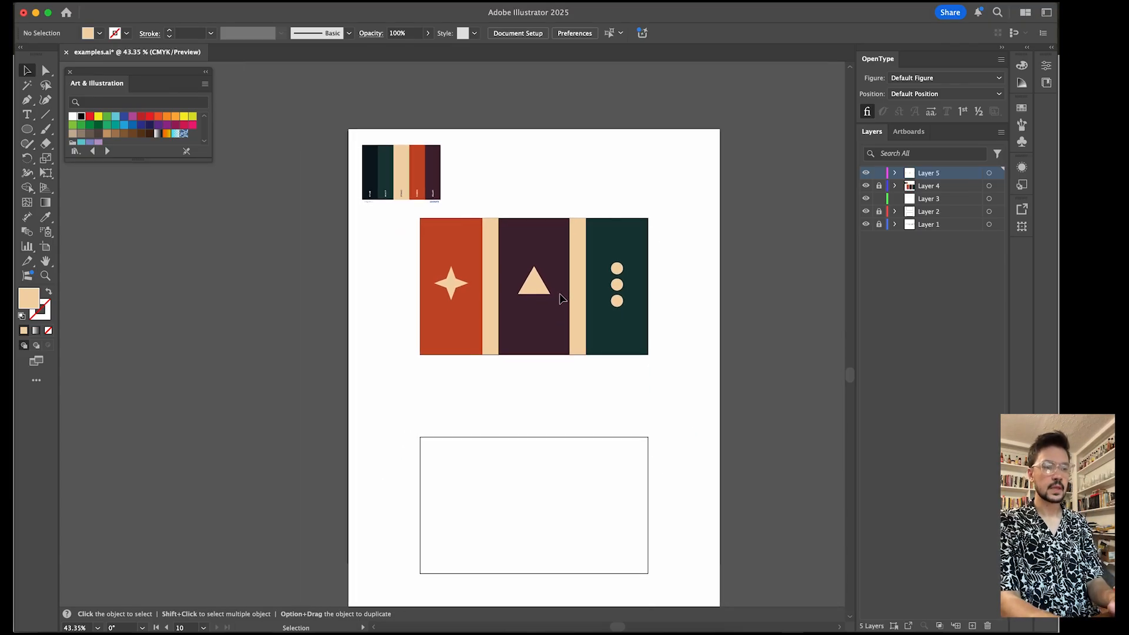
{"action": "scroll", "coordinate": [560, 298], "scroll_direction": "right", "scroll_amount": 3}
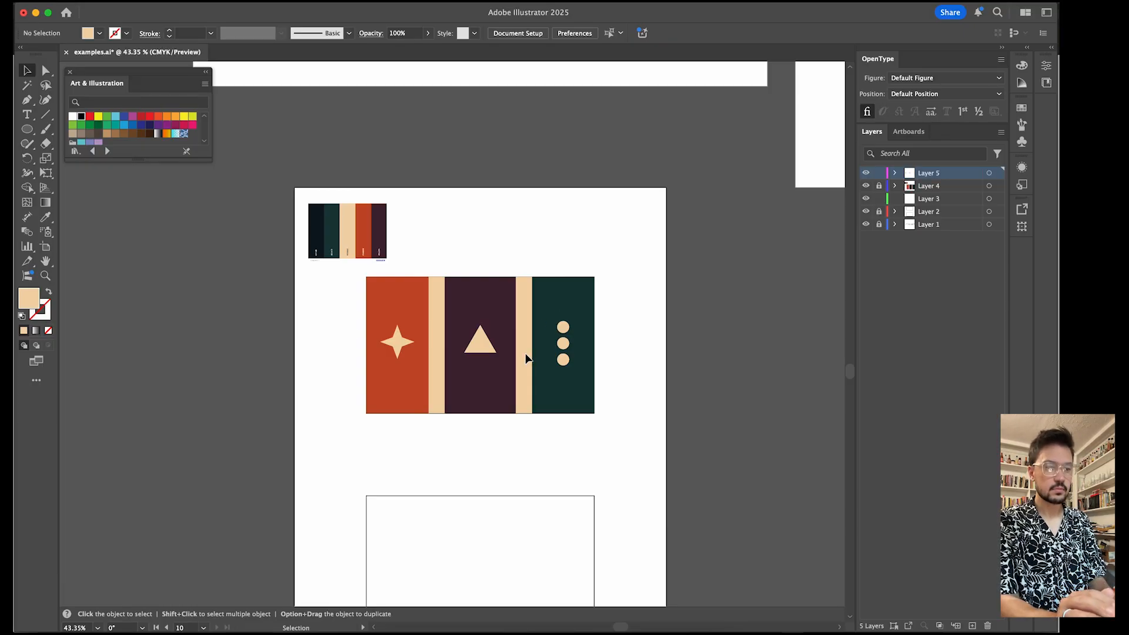
{"action": "scroll", "coordinate": [525, 353], "scroll_direction": "up", "scroll_amount": 5}
{"action": "left_click", "coordinate": [436, 347]}
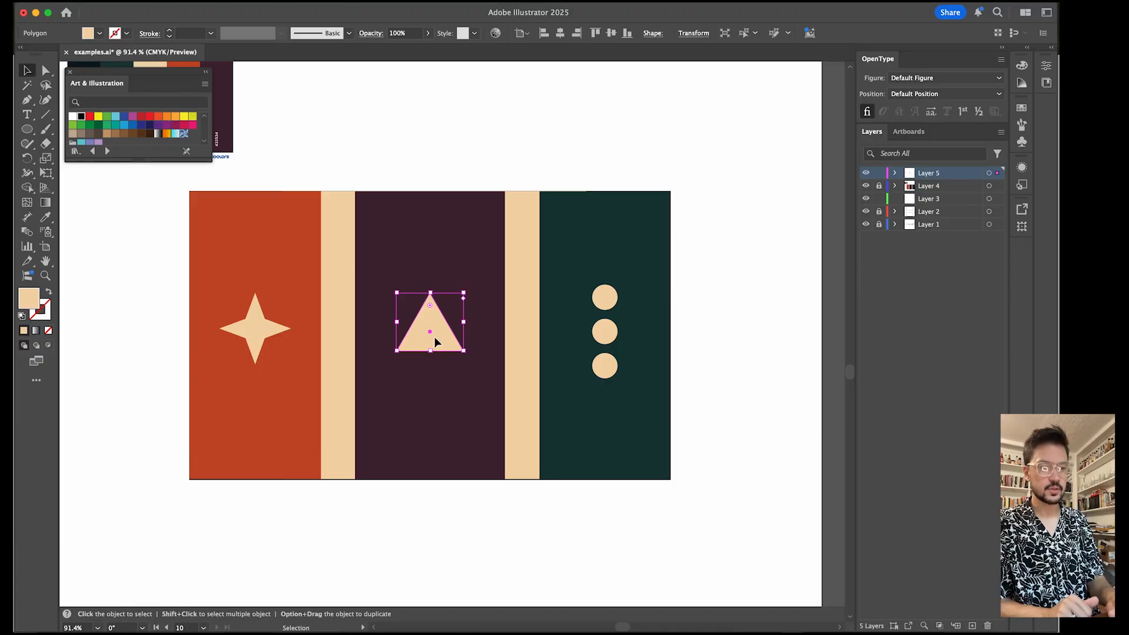
{"action": "left_click_drag", "start_coordinate": [435, 343], "coordinate": [437, 318]}
{"action": "left_click_drag", "start_coordinate": [464, 269], "coordinate": [427, 283]}
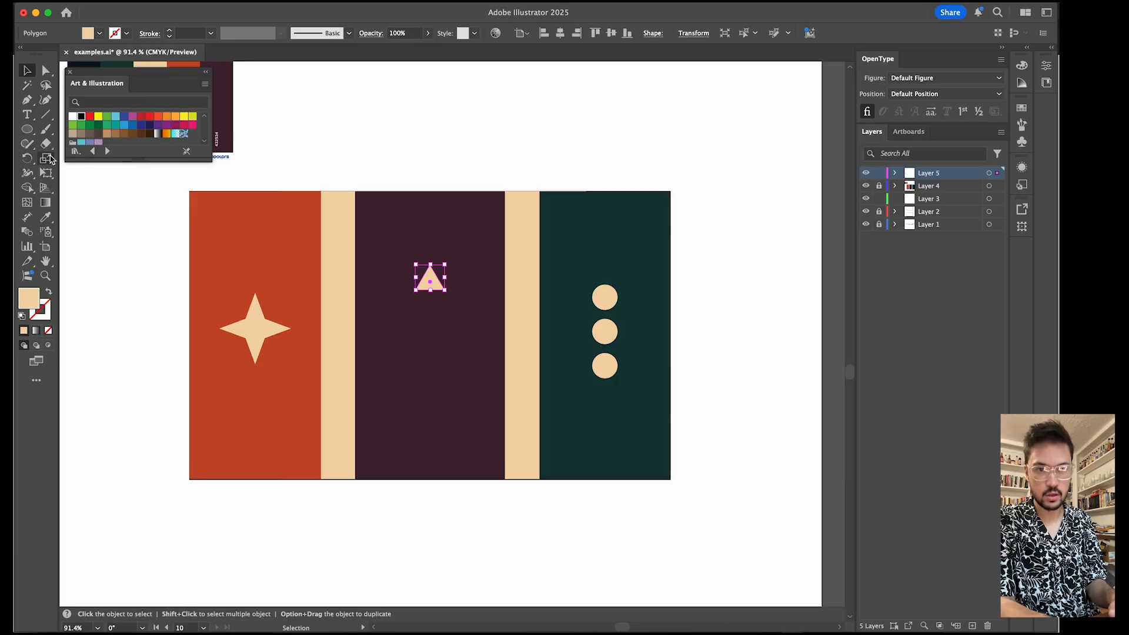
Step: Try rotating the small triangle freehand with the Rotate tool around different pivot points placed below it
{"action": "key", "text": "r"}
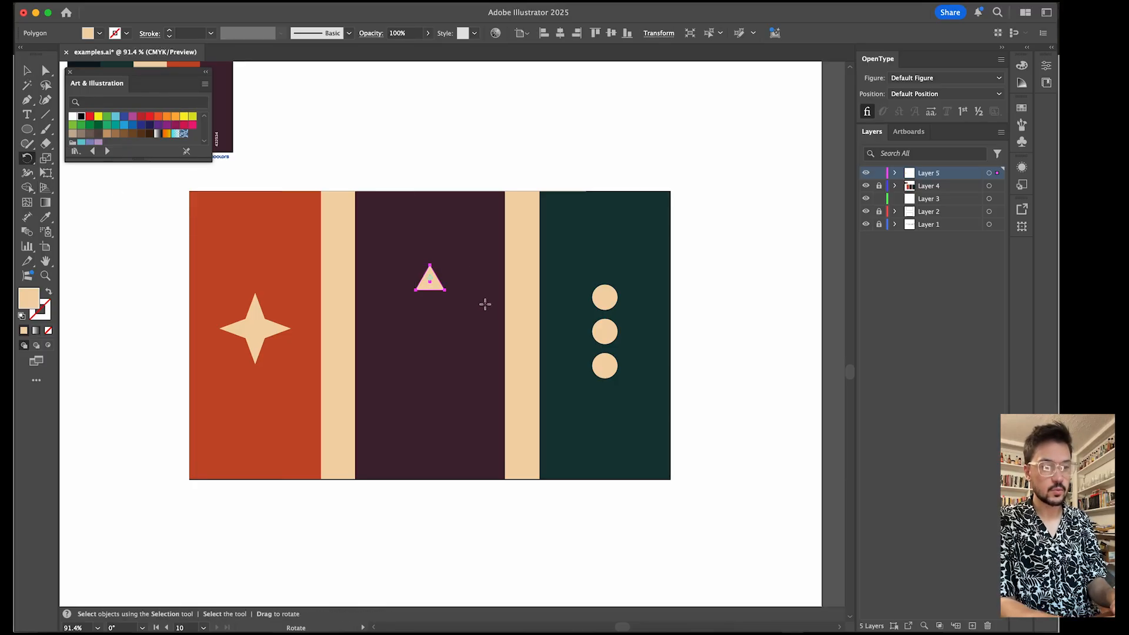
{"action": "scroll", "coordinate": [434, 281], "scroll_direction": "up", "scroll_amount": 5}
{"action": "scroll", "coordinate": [433, 281], "scroll_direction": "down", "scroll_amount": 3}
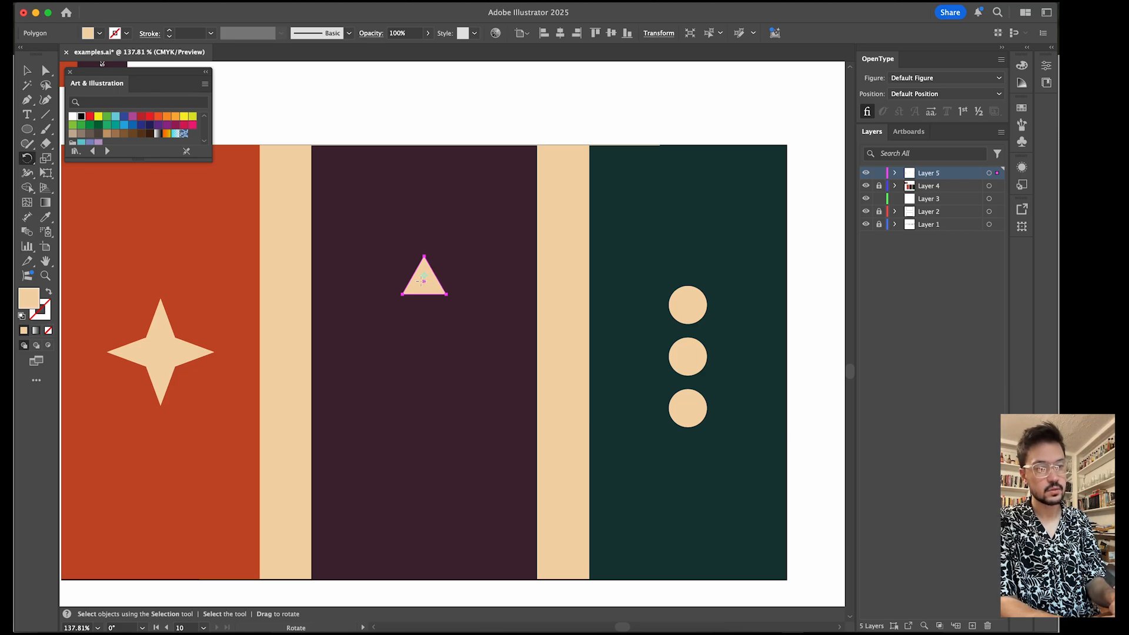
{"action": "left_click", "coordinate": [421, 352]}
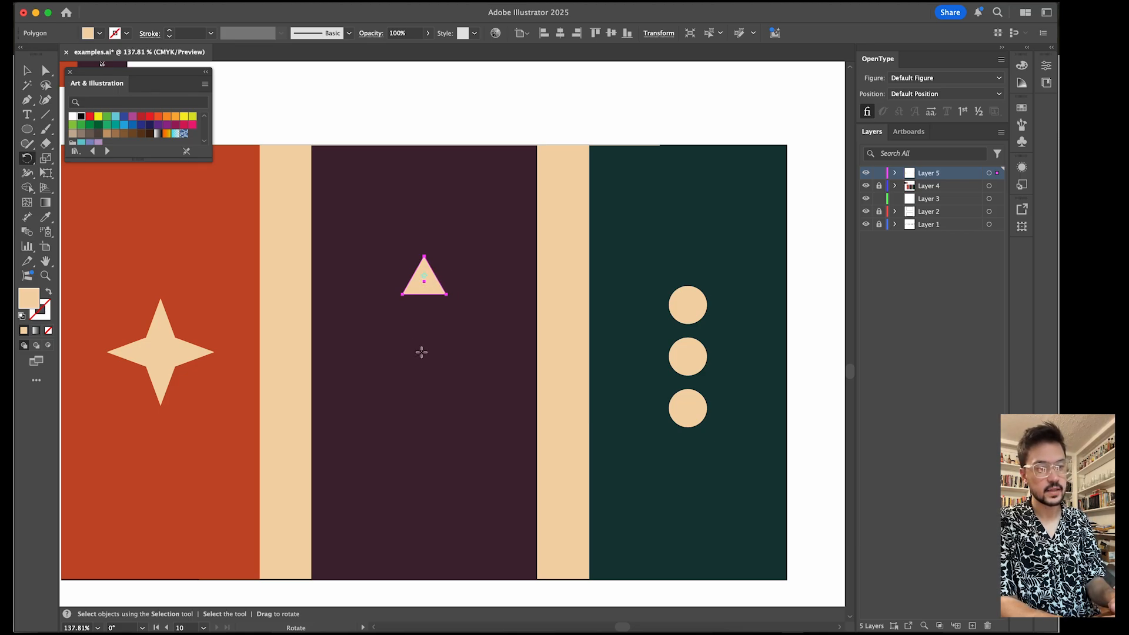
{"action": "left_click", "coordinate": [443, 323]}
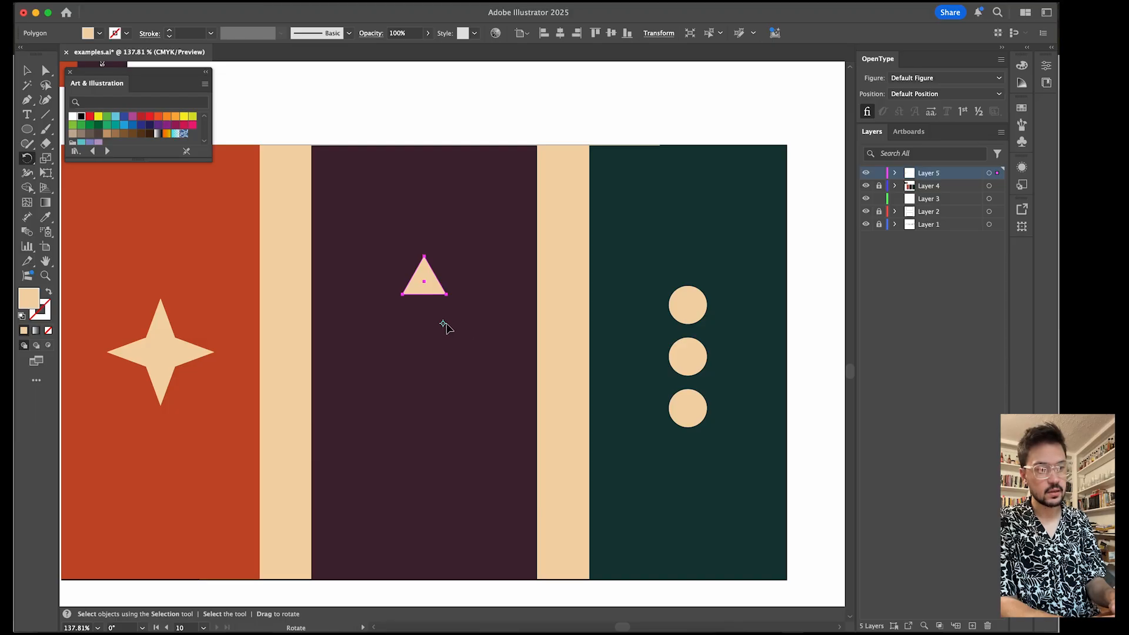
{"action": "left_click", "coordinate": [409, 370]}
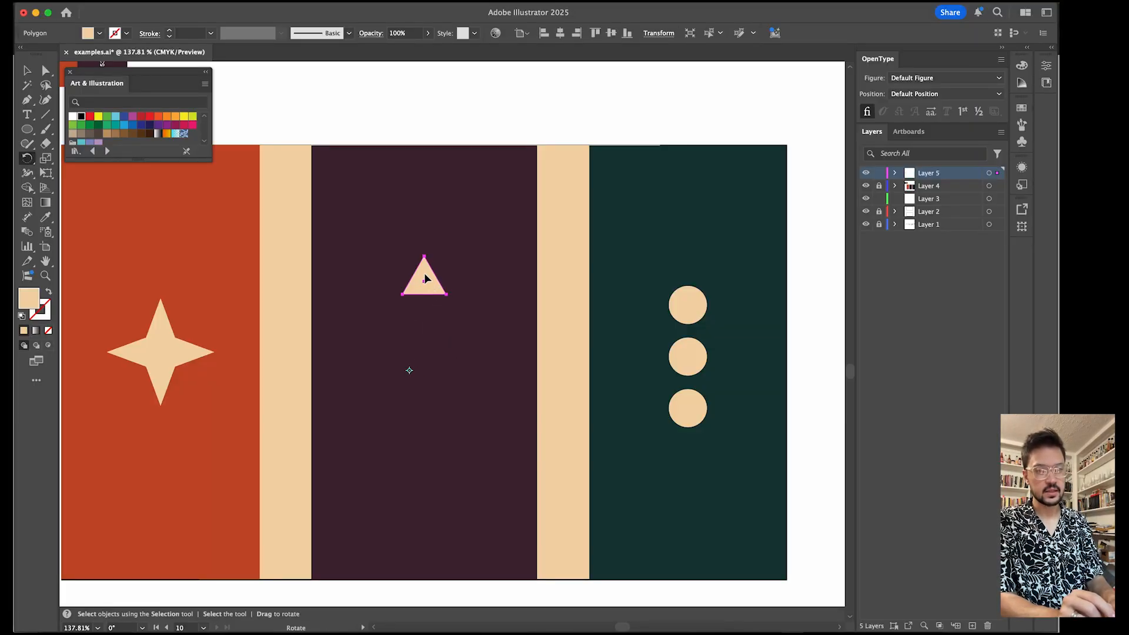
{"action": "mouse_move", "coordinate": [424, 277]}
{"action": "left_mouse_down"}
{"action": "mouse_move", "coordinate": [459, 275]}
{"action": "mouse_move", "coordinate": [499, 299]}
{"action": "mouse_move", "coordinate": [542, 385]}
{"action": "mouse_move", "coordinate": [518, 352]}
{"action": "mouse_move", "coordinate": [341, 303]}
{"action": "mouse_move", "coordinate": [362, 449]}
{"action": "mouse_move", "coordinate": [530, 402]}
{"action": "mouse_move", "coordinate": [454, 283]}
{"action": "mouse_move", "coordinate": [485, 313]}
{"action": "mouse_move", "coordinate": [386, 443]}
{"action": "mouse_move", "coordinate": [409, 296]}
{"action": "mouse_move", "coordinate": [435, 292]}
{"action": "left_mouse_up"}
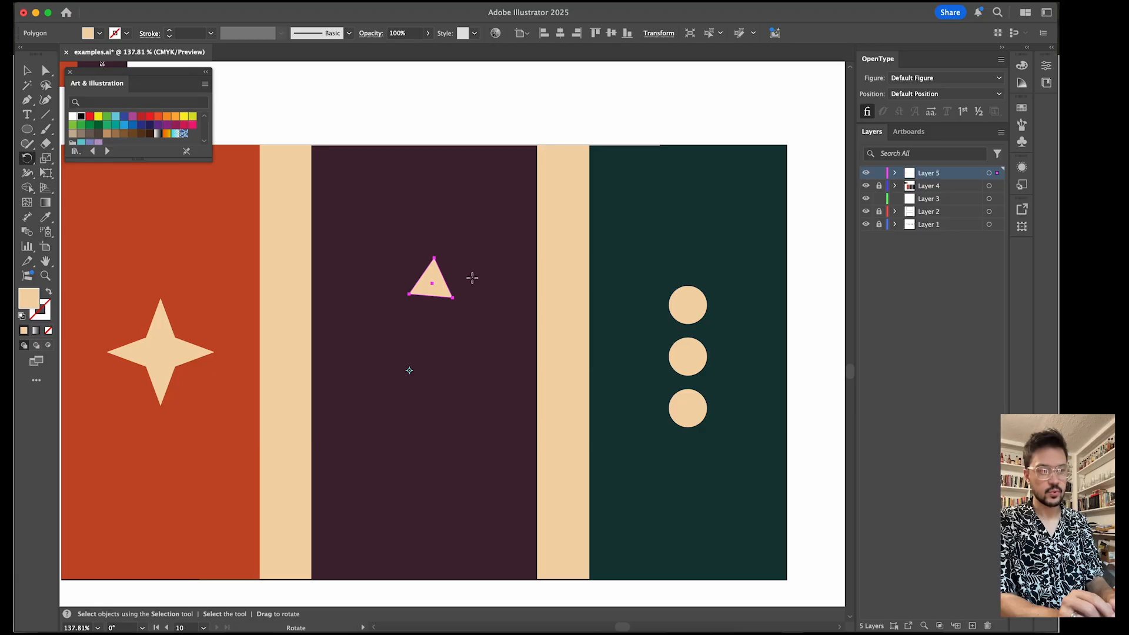
{"action": "left_click", "coordinate": [431, 310]}
{"action": "left_click_drag", "start_coordinate": [463, 292], "coordinate": [423, 235]}
{"action": "left_click", "coordinate": [404, 429]}
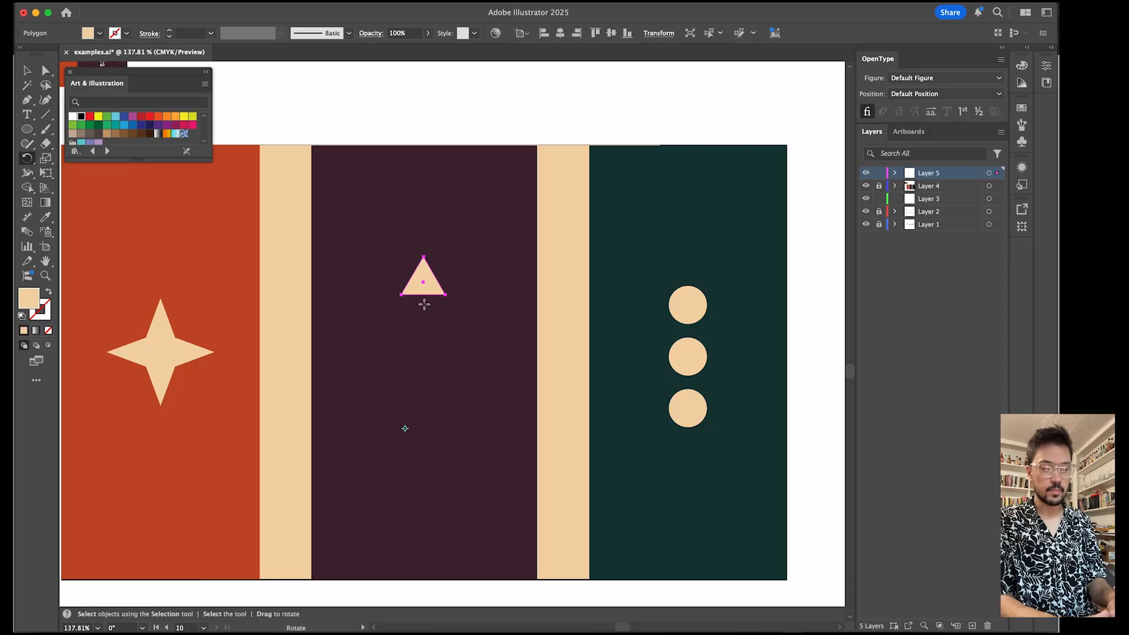
{"action": "left_click", "coordinate": [422, 314]}
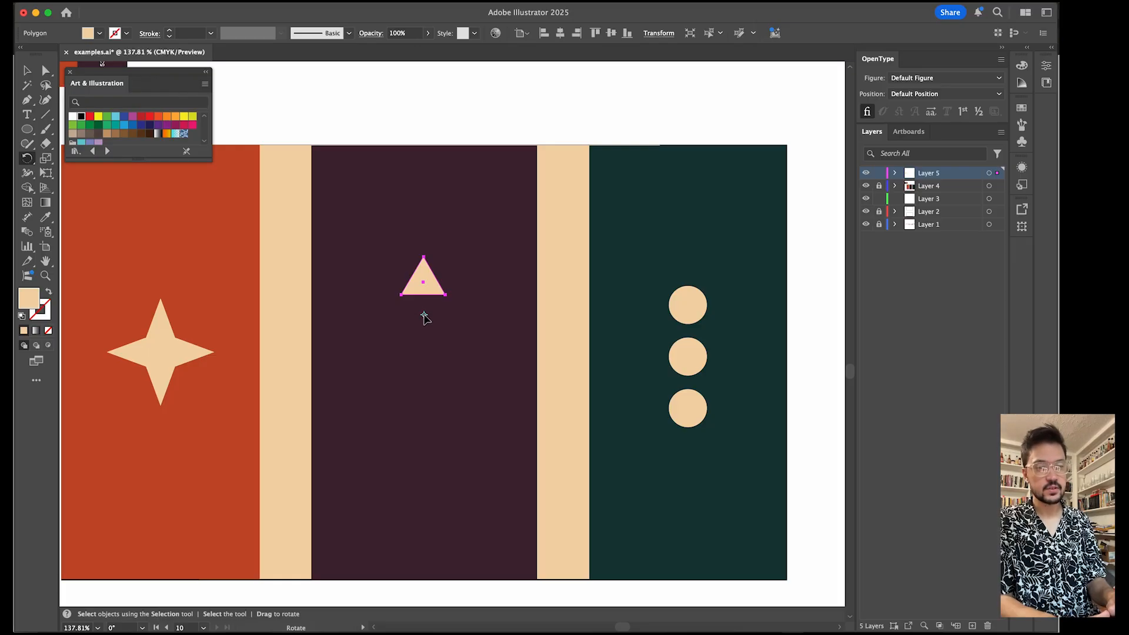
{"action": "left_click", "coordinate": [453, 322]}
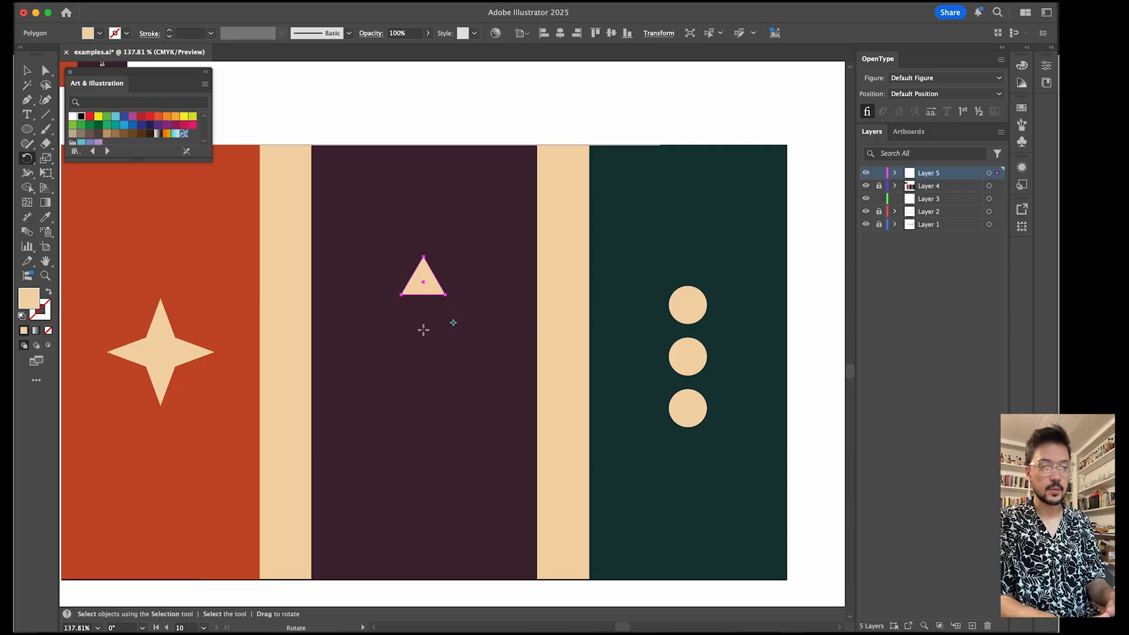
Step: Create a rotated copy of the small triangle at an angle of 360/15 degrees around a pivot point centred just below it
{"action": "left_click", "coordinate": [423, 330], "text": "alt"}
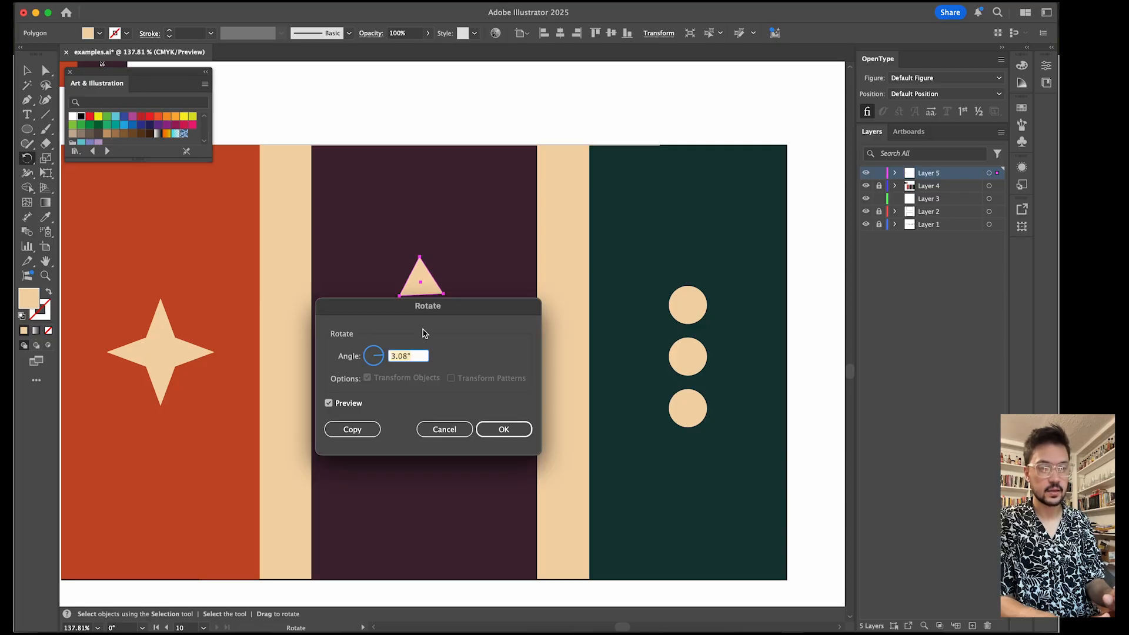
{"action": "left_click_drag", "start_coordinate": [466, 312], "coordinate": [626, 237]}
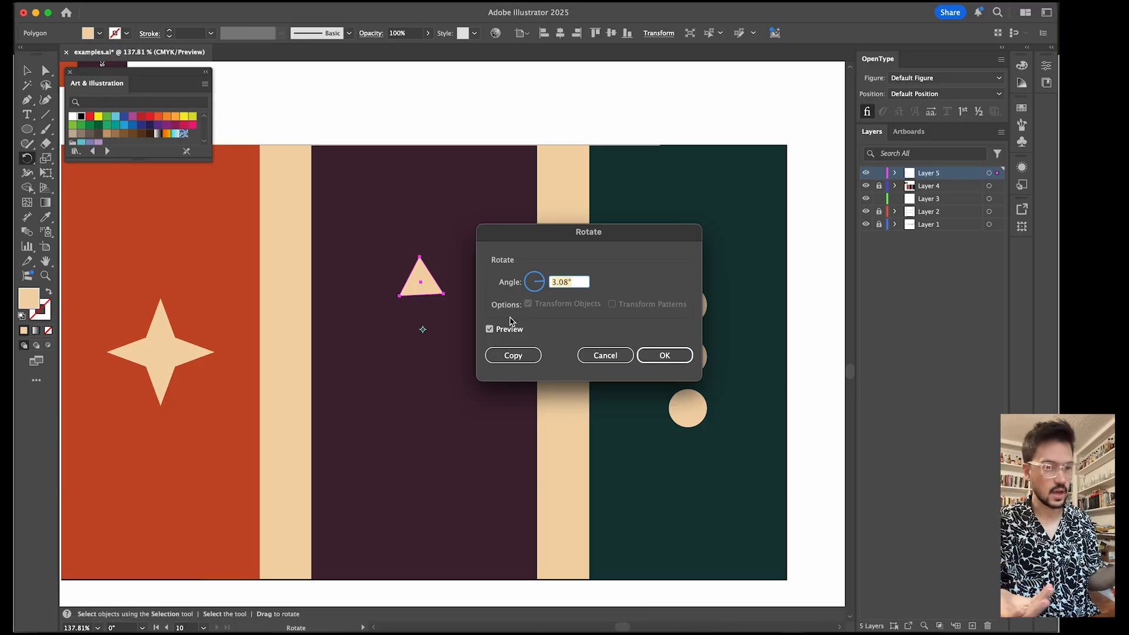
{"action": "left_click", "coordinate": [539, 284]}
{"action": "left_click_drag", "start_coordinate": [540, 288], "coordinate": [535, 270]}
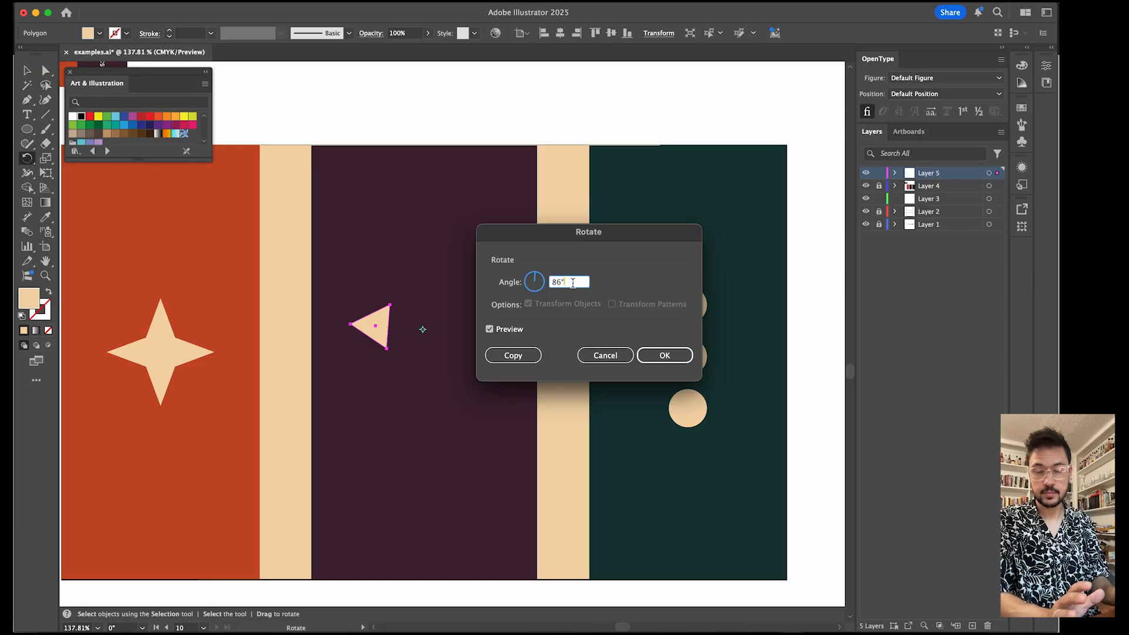
{"action": "left_click_drag", "start_coordinate": [573, 282], "coordinate": [549, 282]}
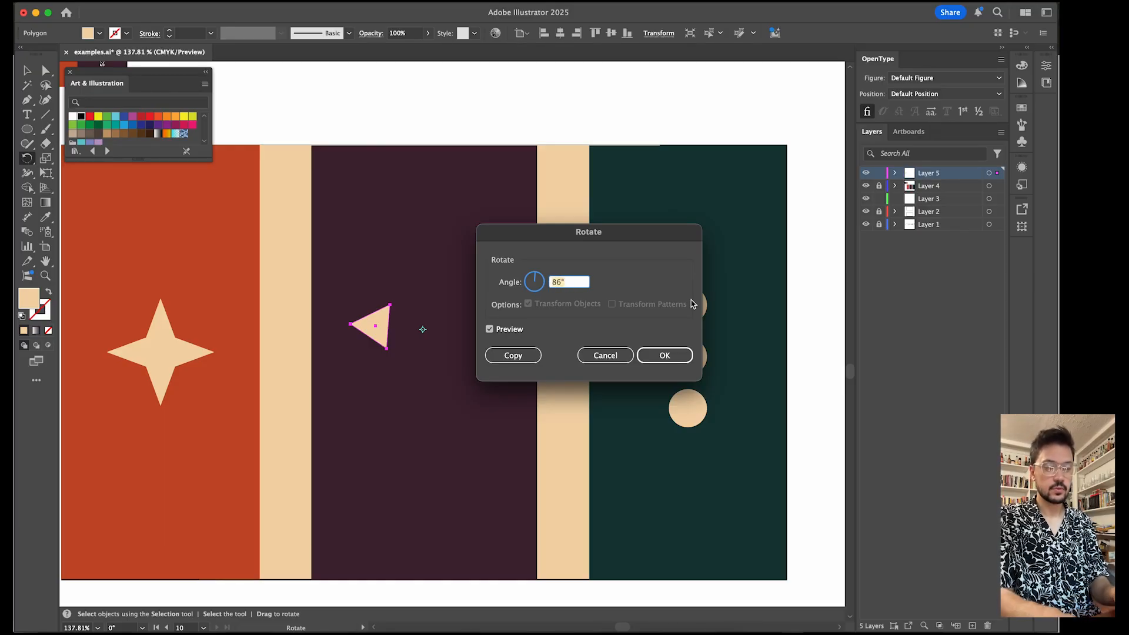
{"action": "type", "text": "360"}
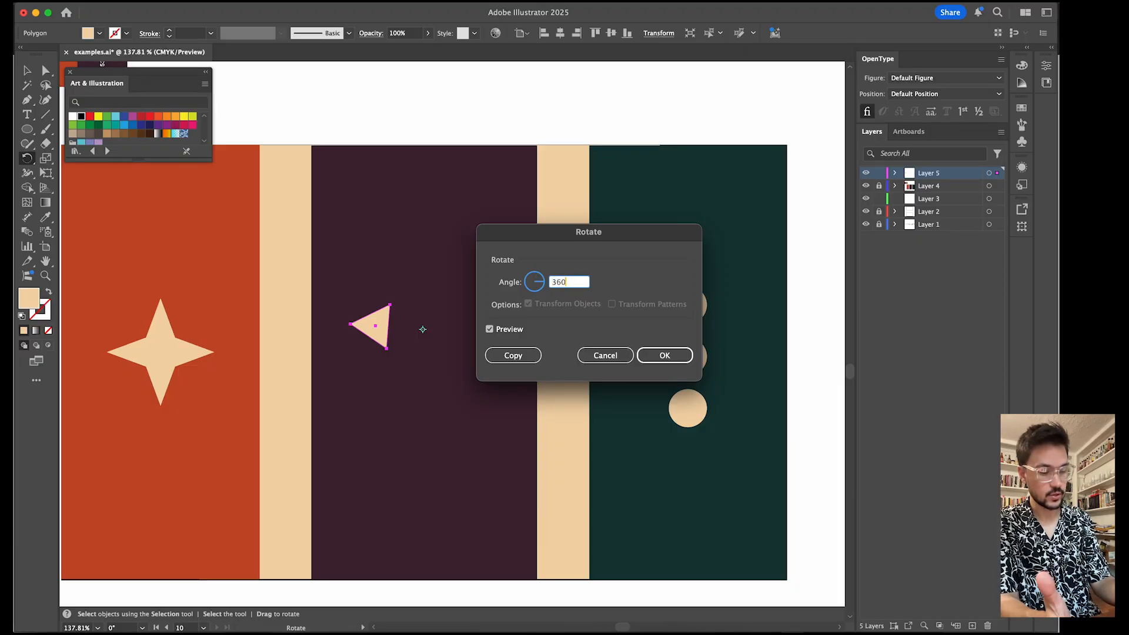
{"action": "type", "text": "/15"}
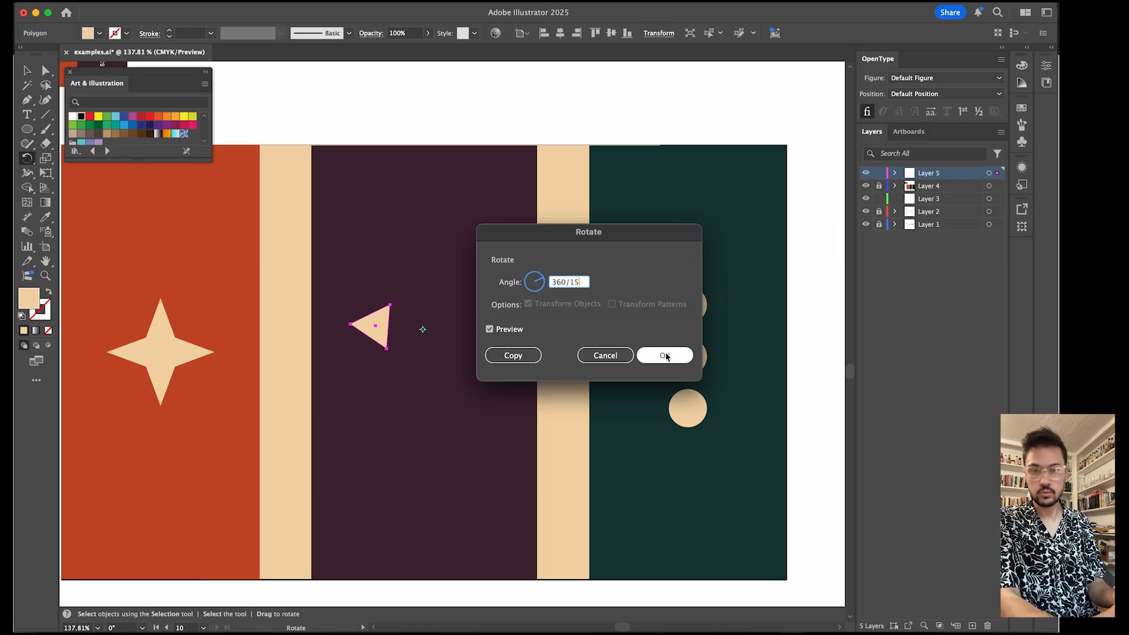
{"action": "left_click", "coordinate": [513, 356]}
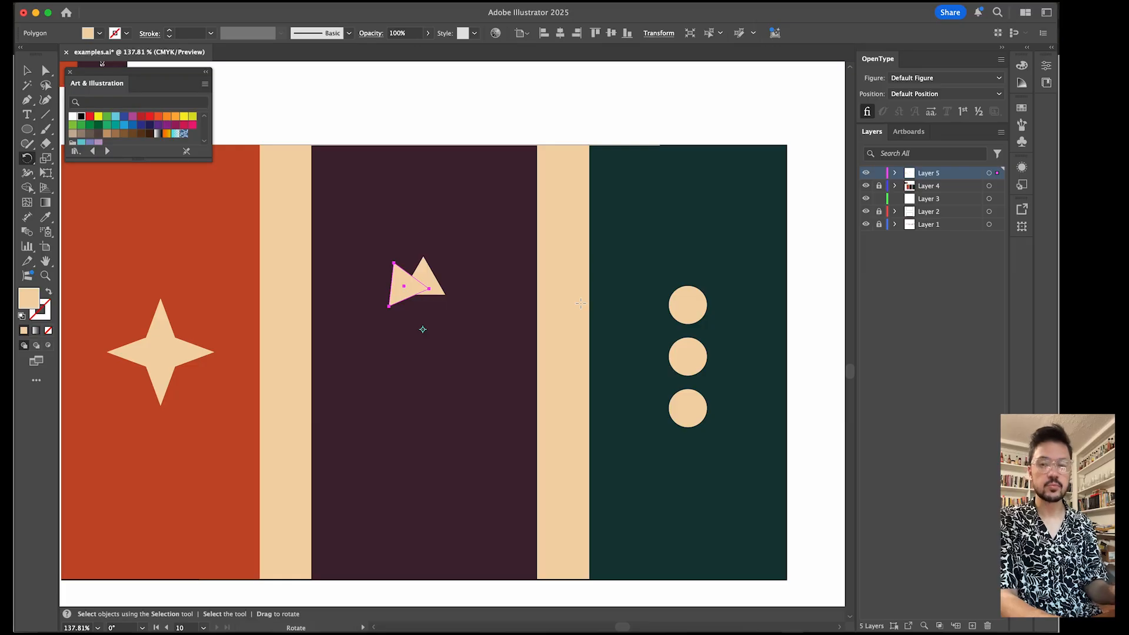
Step: Repeat the rotated copy around the same pivot until fifteen triangles form a complete sunburst ring in the plum stripe
{"action": "key", "text": "v"}
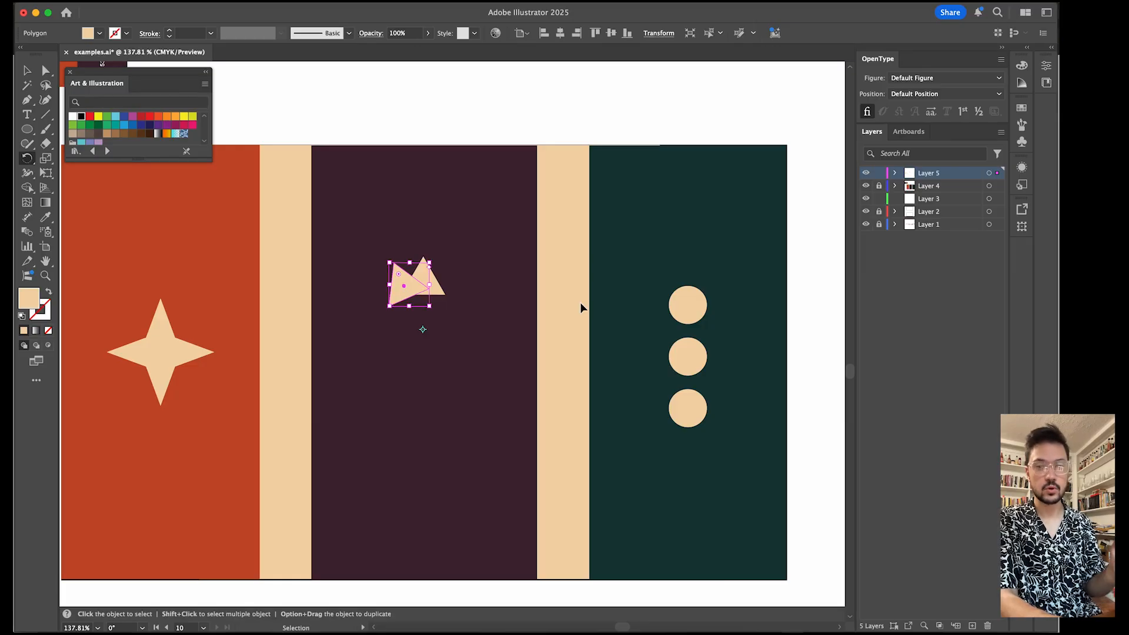
{"action": "key", "text": "super+d"}
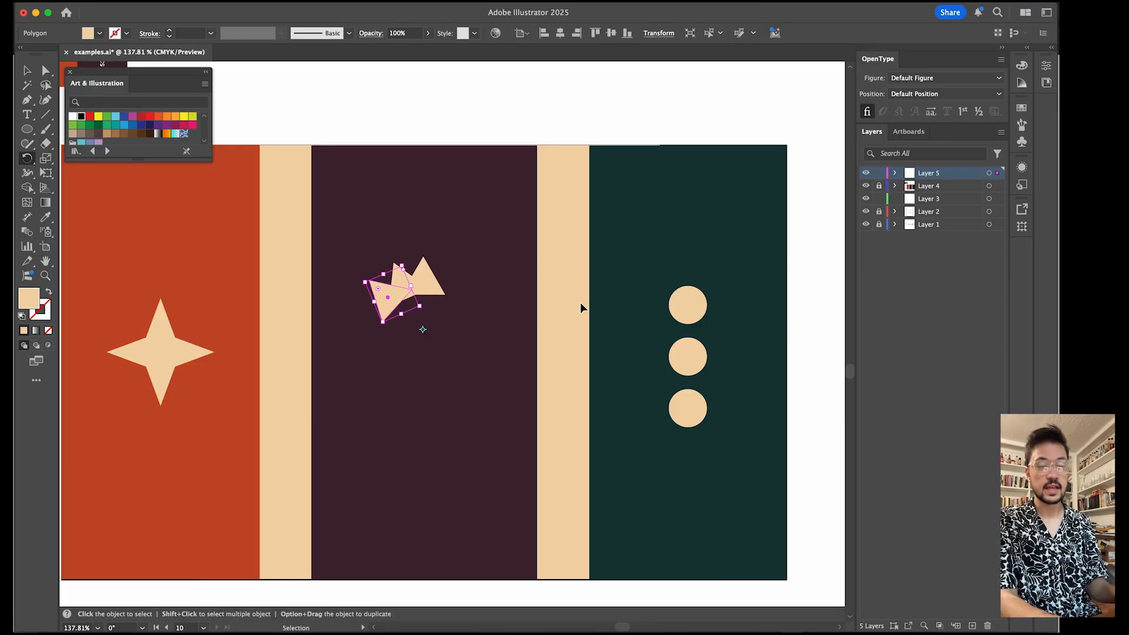
{"action": "key", "text": "r"}
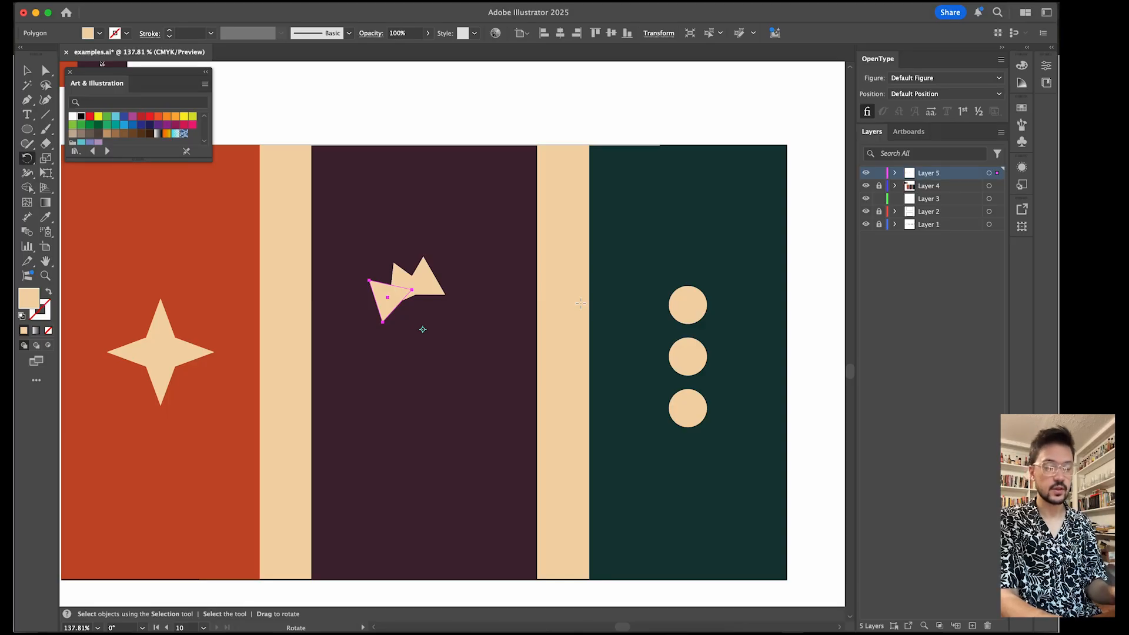
{"action": "key", "text": "v"}
{"action": "key", "text": "super+d"}
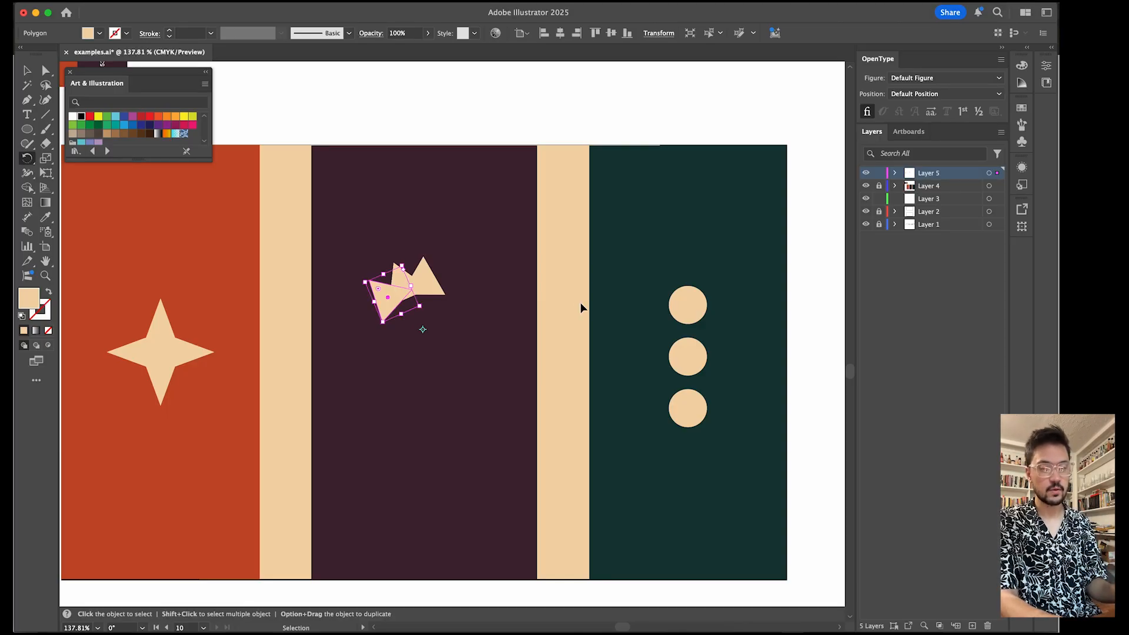
{"action": "key", "text": "super+d"}
{"action": "key", "text": "super+d"}
{"action": "key", "text": "super+d"}
{"action": "key", "text": "super+d"}
{"action": "key", "text": "super+d"}
{"action": "key", "text": "super+d"}
{"action": "key", "text": "super+d"}
{"action": "key", "text": "super+d"}
{"action": "key", "text": "super+d"}
{"action": "key", "text": "super+d"}
{"action": "key", "text": "super+d"}
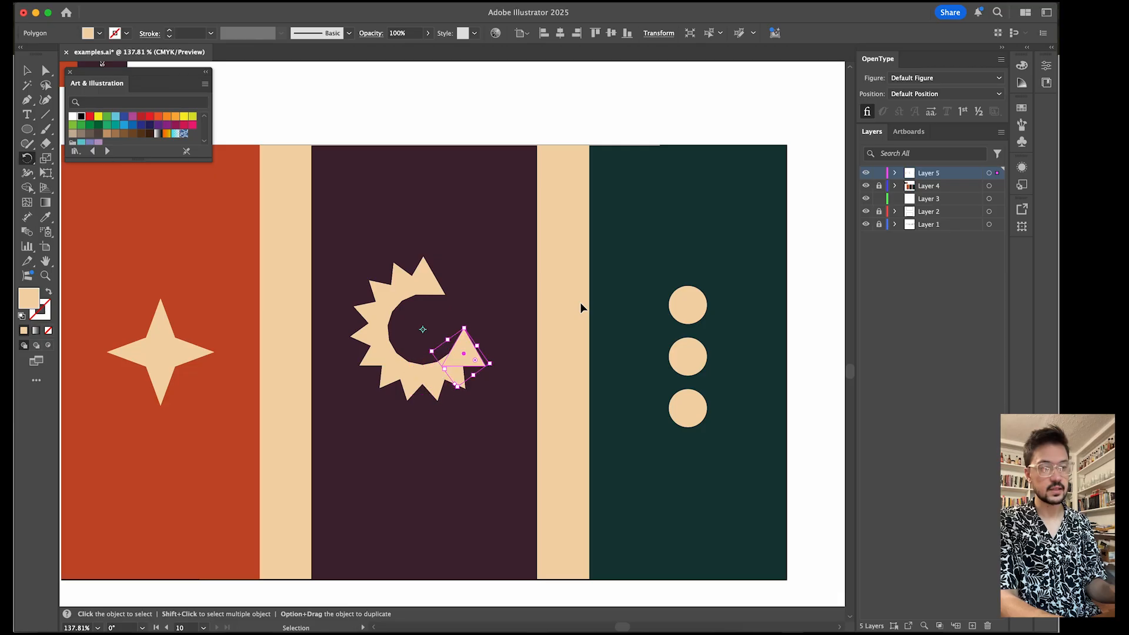
{"action": "key", "text": "super+z"}
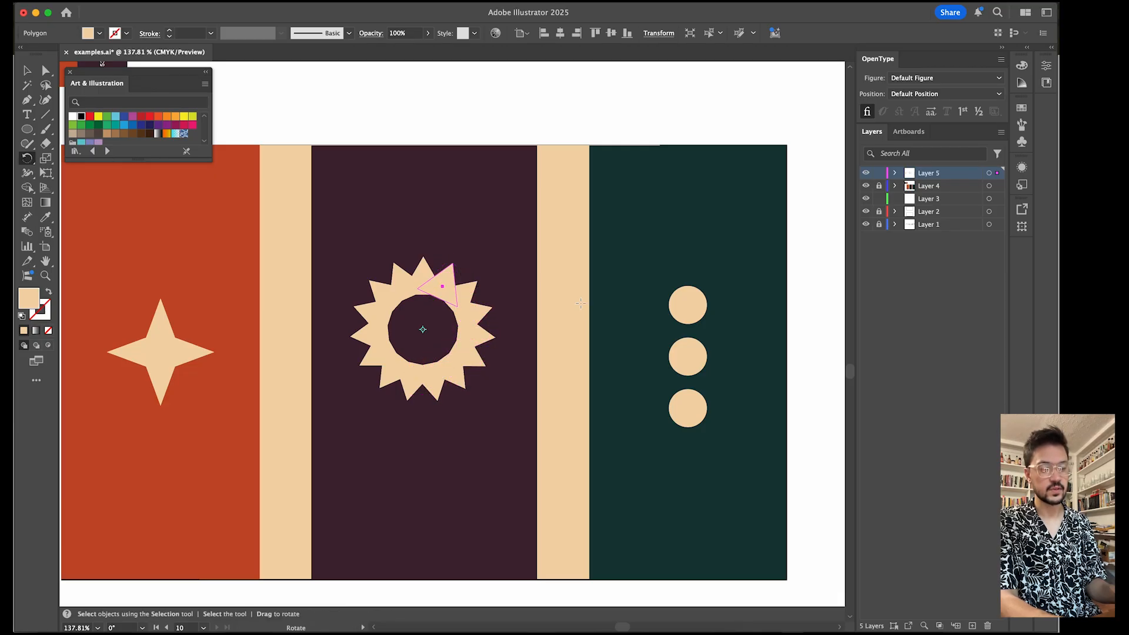
Step: Try isolating the sunburst's top triangle and moving a single triangle upward, and undo the move
{"action": "left_click", "coordinate": [27, 71]}
{"action": "left_click", "coordinate": [438, 111]}
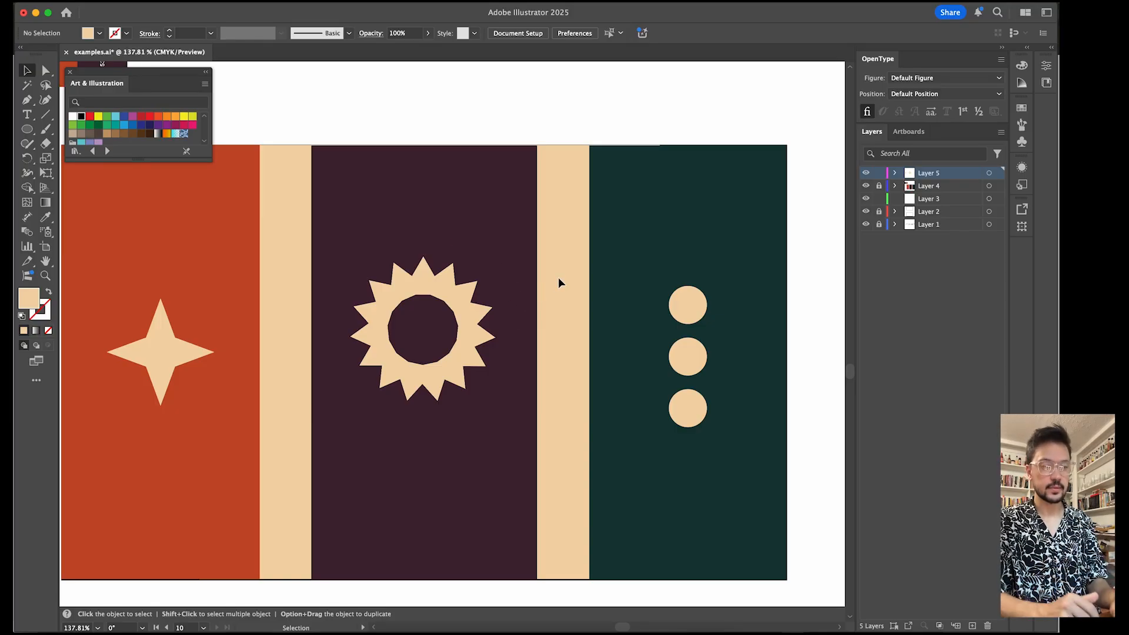
{"action": "double_click", "coordinate": [423, 275]}
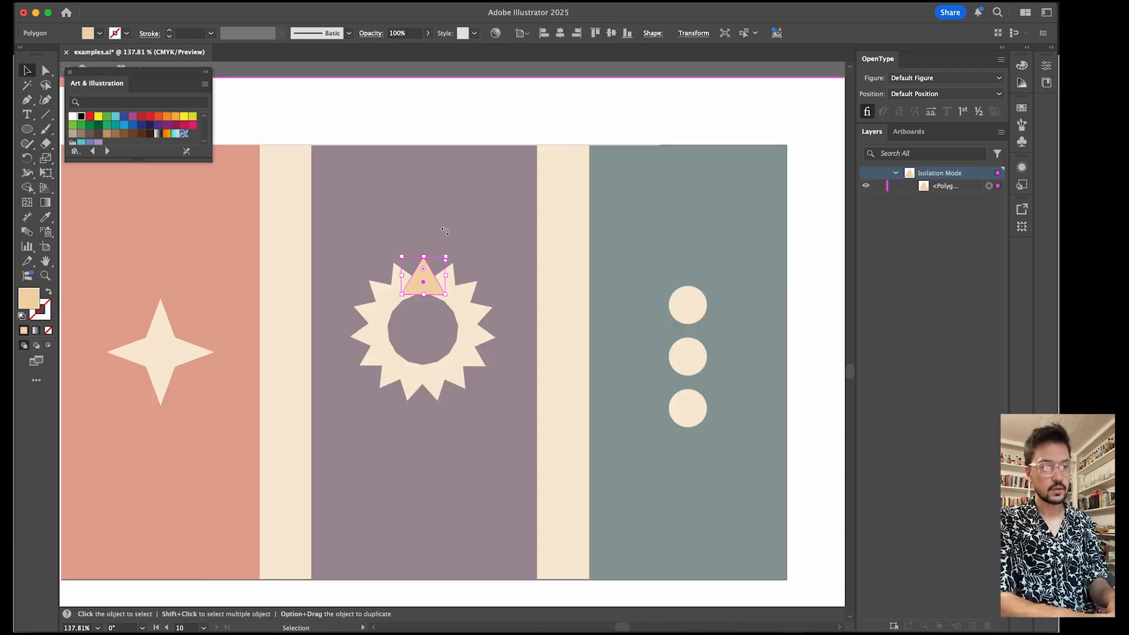
{"action": "double_click", "coordinate": [360, 130]}
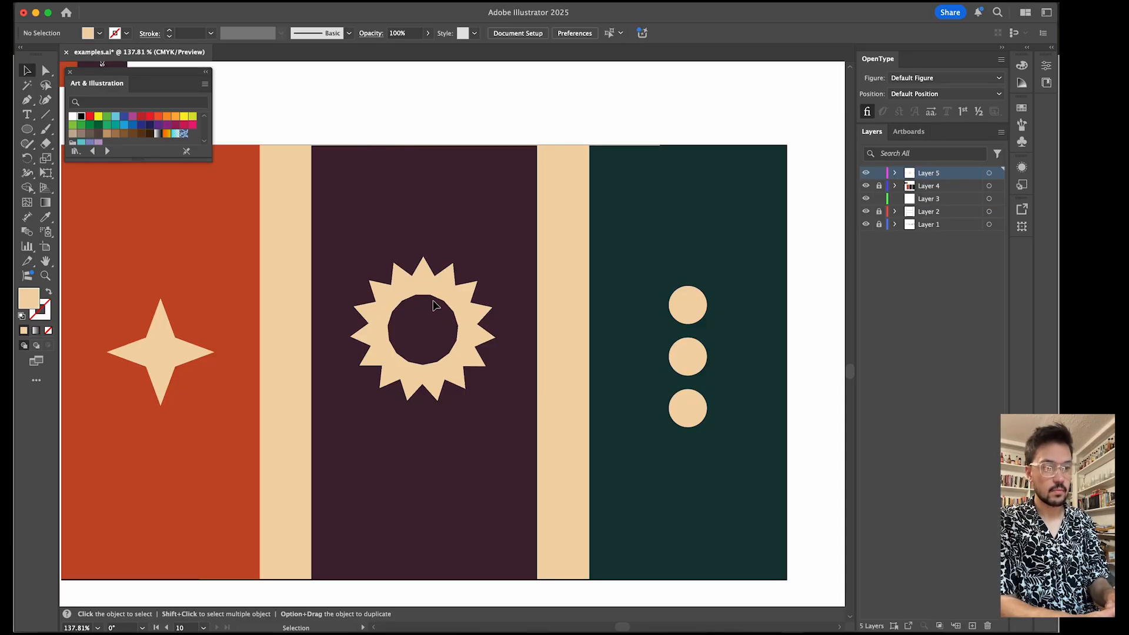
{"action": "left_click_drag", "start_coordinate": [415, 287], "coordinate": [418, 225]}
{"action": "key", "text": "super+z"}
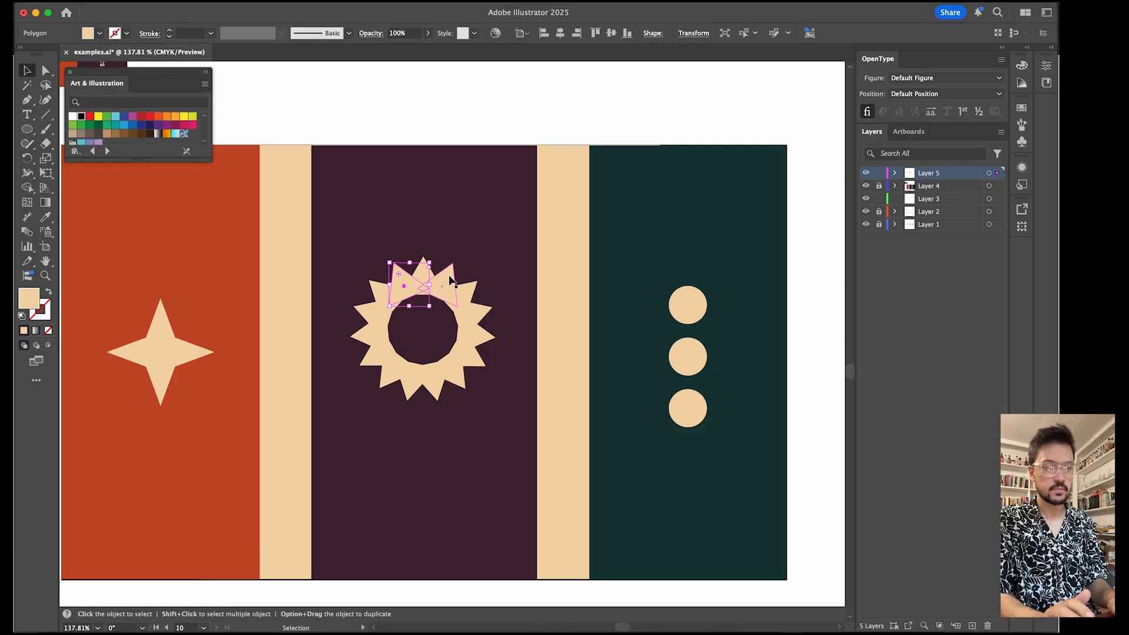
{"action": "left_click", "coordinate": [458, 230]}
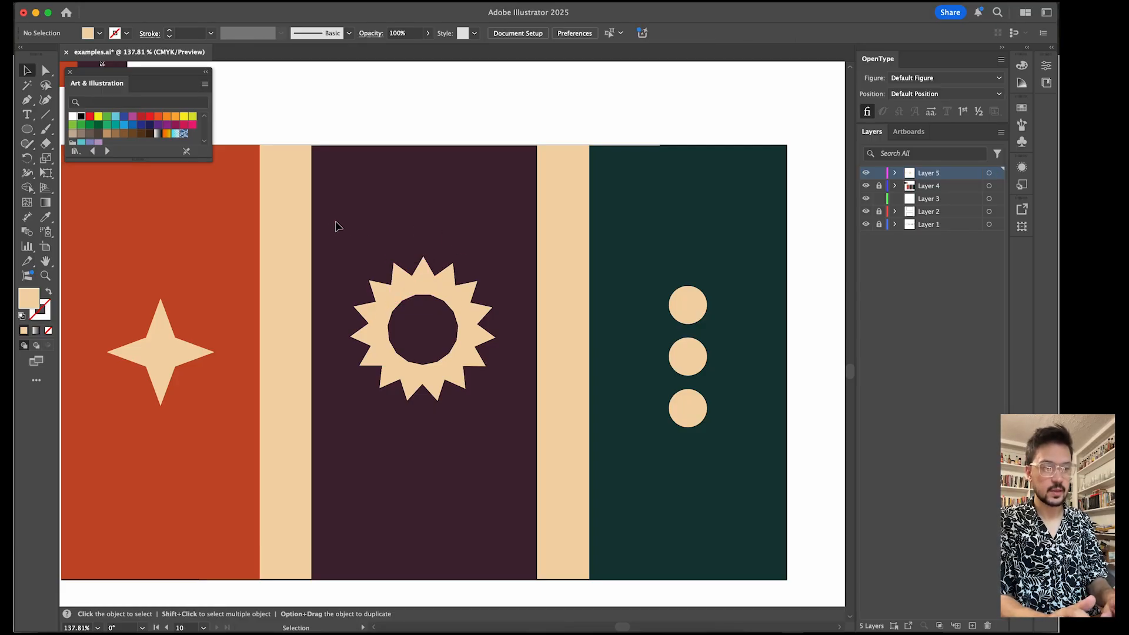
Step: Group the fifteen sunburst triangles and nudge the group to the middle of the plum stripe
{"action": "left_click_drag", "start_coordinate": [335, 221], "coordinate": [498, 419]}
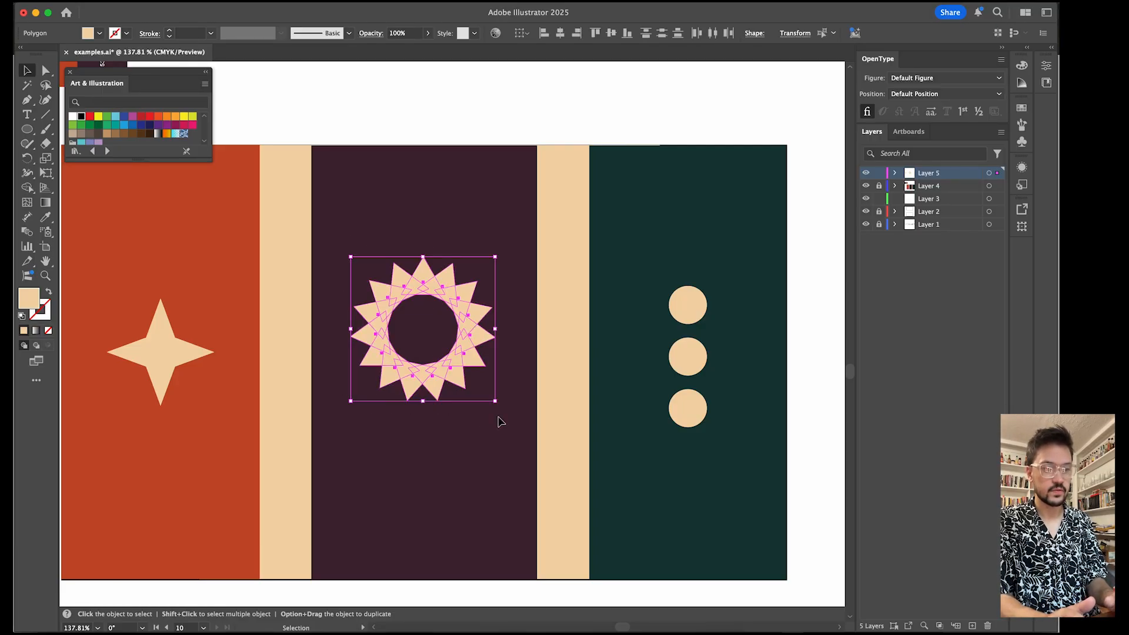
{"action": "key", "text": "super+g"}
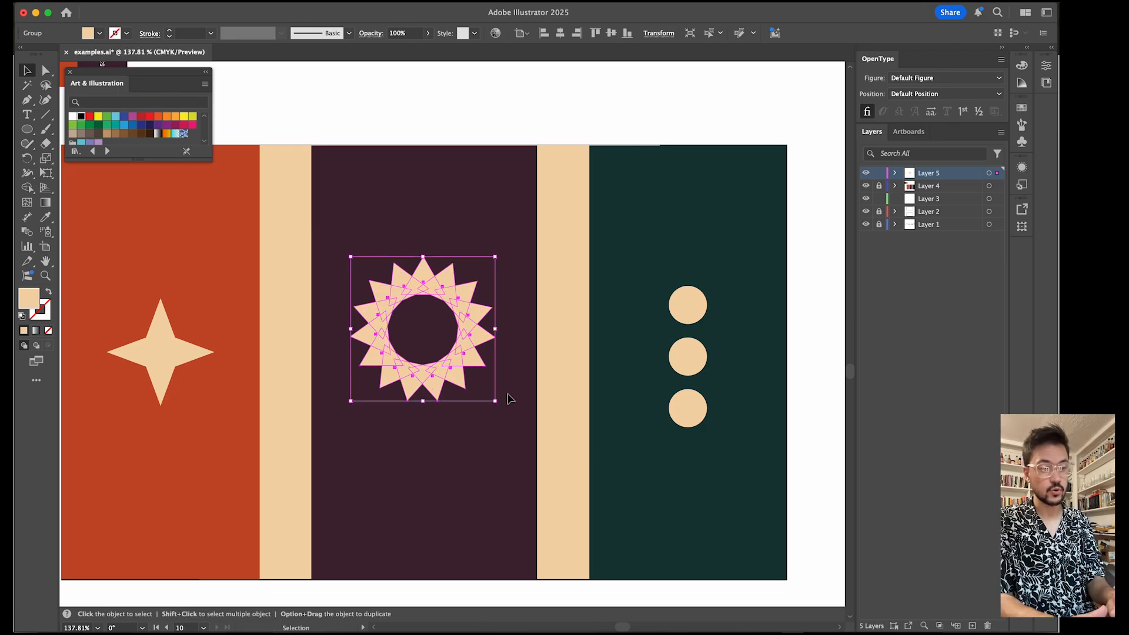
{"action": "left_click", "coordinate": [503, 359]}
{"action": "mouse_move", "coordinate": [473, 351]}
{"action": "left_mouse_down"}
{"action": "mouse_move", "coordinate": [466, 276]}
{"action": "mouse_move", "coordinate": [520, 394]}
{"action": "mouse_move", "coordinate": [477, 372]}
{"action": "left_mouse_up"}
{"action": "left_click", "coordinate": [451, 468]}
{"action": "scroll", "coordinate": [450, 469], "scroll_direction": "down", "scroll_amount": 4}
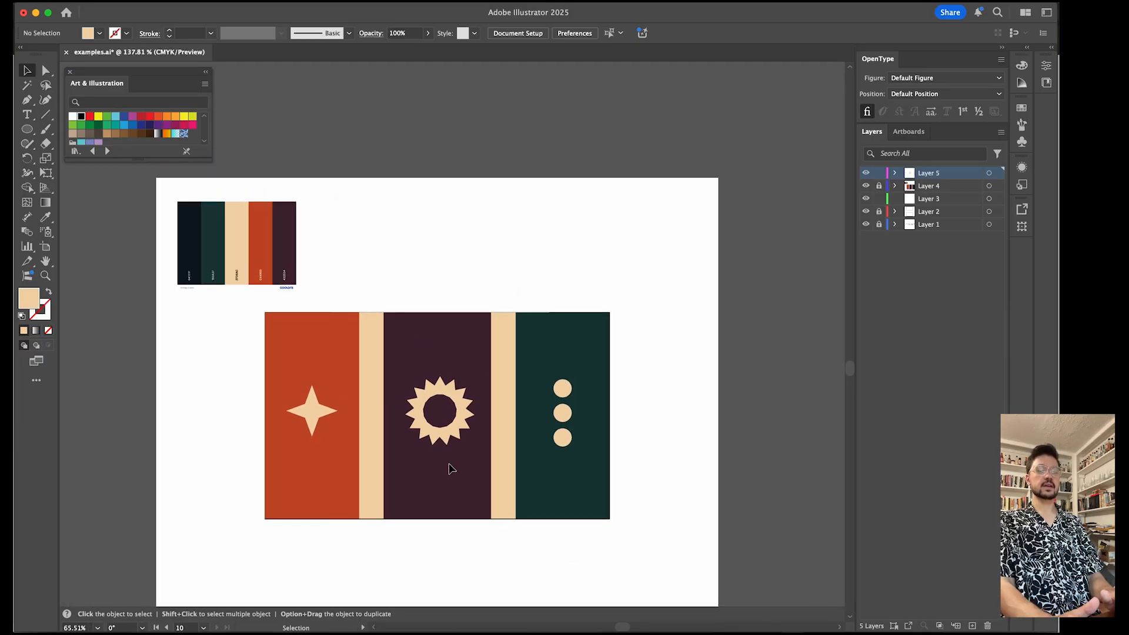
{"action": "left_click_drag", "start_coordinate": [450, 434], "coordinate": [448, 433]}
{"action": "left_click", "coordinate": [447, 516]}
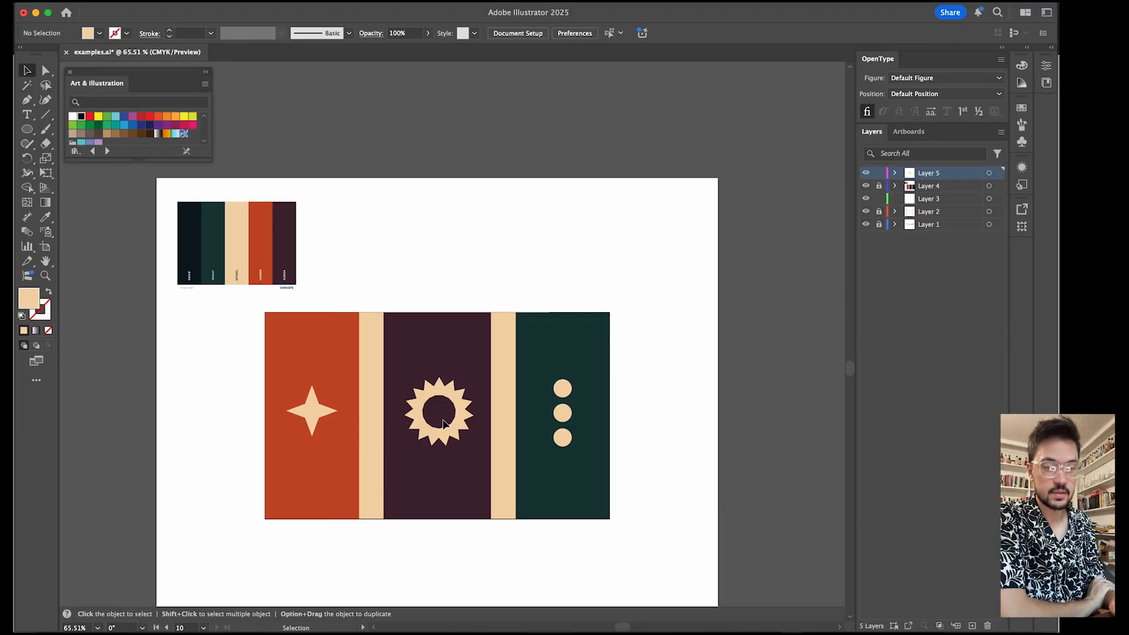
Step: Scale the sunburst group down proportionally about its centre to roughly 70% of its size
{"action": "scroll", "coordinate": [445, 433], "scroll_direction": "up", "scroll_amount": 3}
{"action": "left_click", "coordinate": [465, 424]}
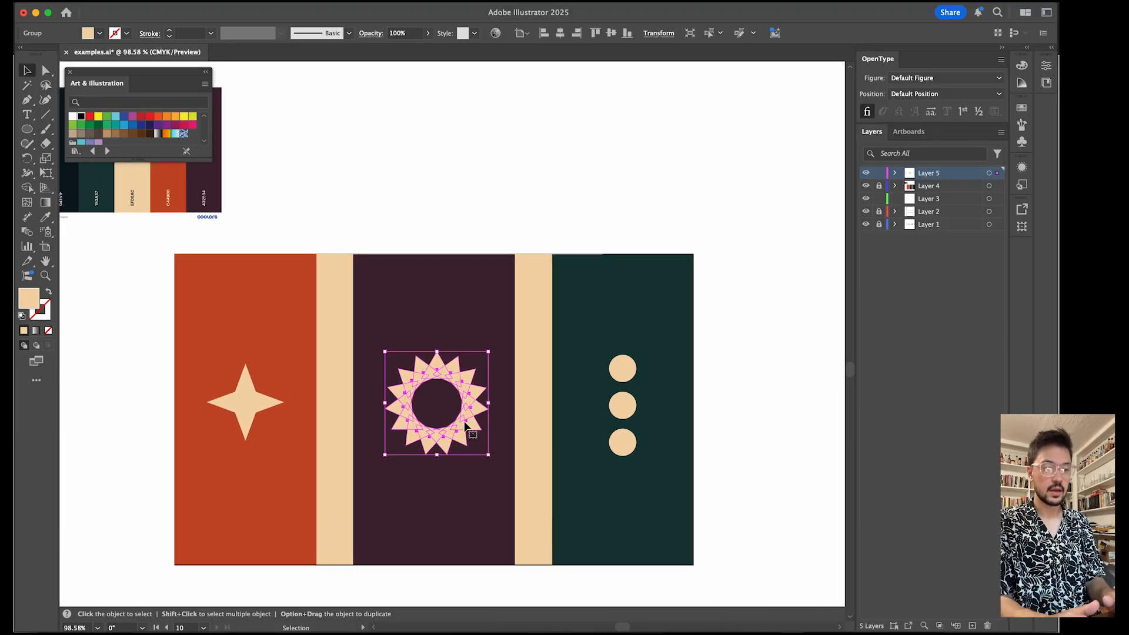
{"action": "mouse_move", "coordinate": [490, 351]}
{"action": "left_mouse_down"}
{"action": "mouse_move", "coordinate": [417, 392]}
{"action": "mouse_move", "coordinate": [492, 345]}
{"action": "mouse_move", "coordinate": [474, 360]}
{"action": "left_mouse_up"}
{"action": "left_click", "coordinate": [486, 342]}
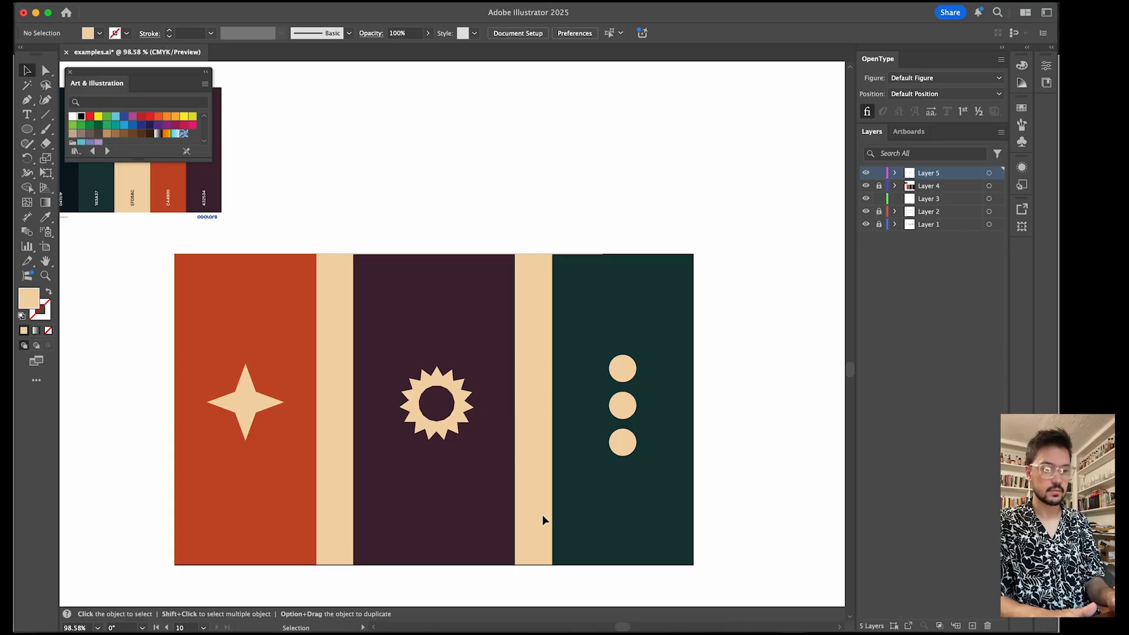
Step: Offset the symbols vertically by moving the circle group down and the sunburst up within their stripes
{"action": "scroll", "coordinate": [516, 515], "scroll_direction": "down", "scroll_amount": 1}
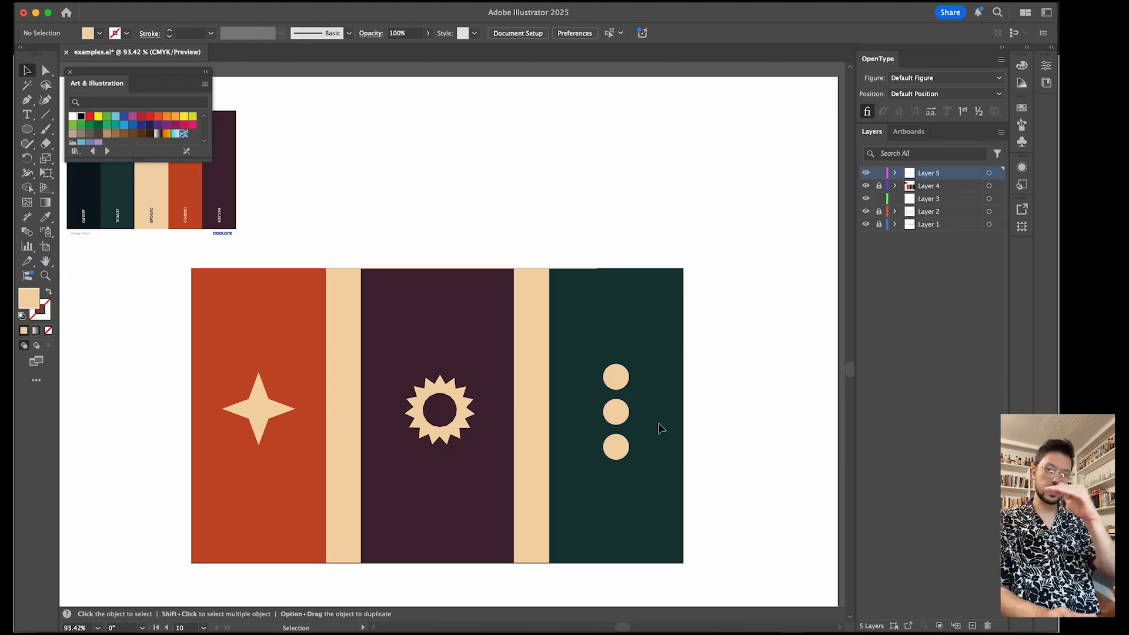
{"action": "left_click_drag", "start_coordinate": [621, 415], "coordinate": [621, 471]}
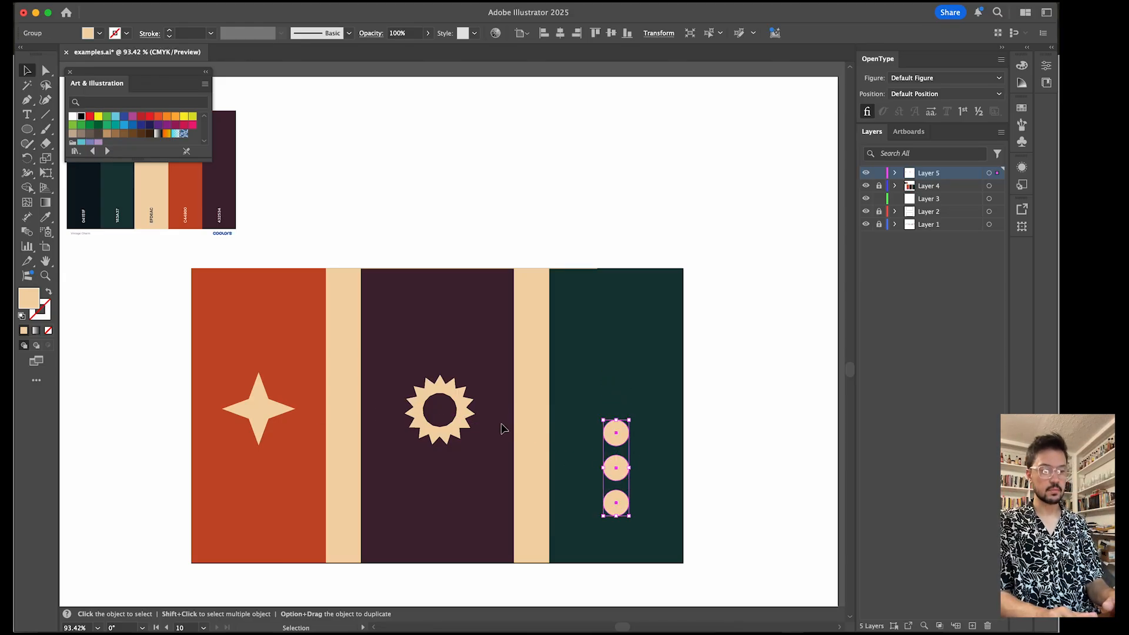
{"action": "left_click_drag", "start_coordinate": [469, 405], "coordinate": [466, 339]}
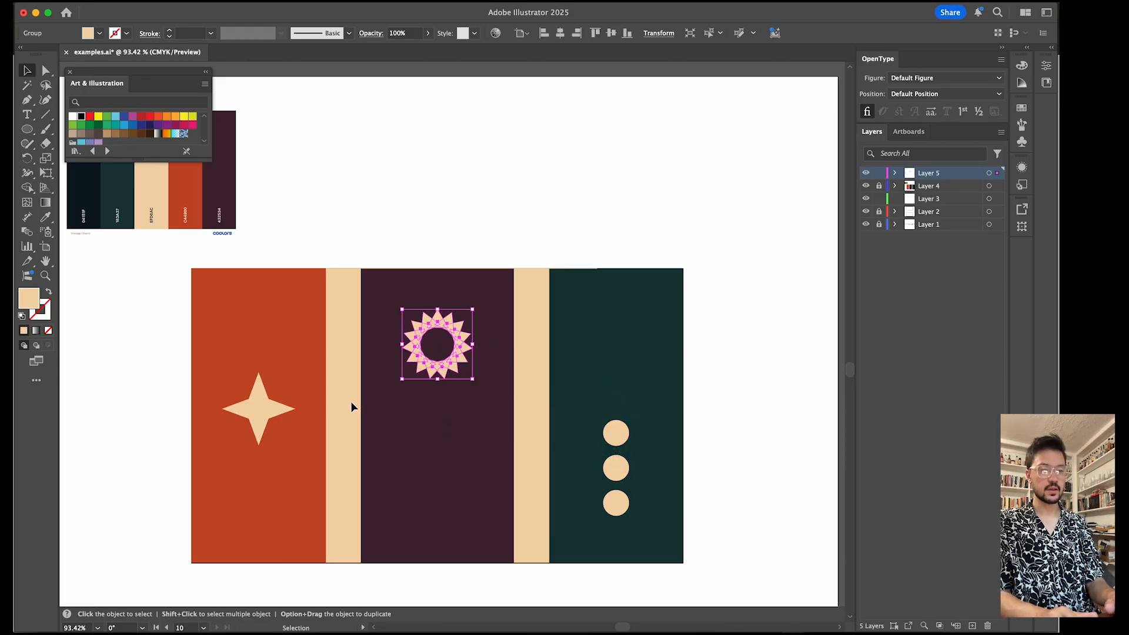
{"action": "left_click", "coordinate": [642, 403]}
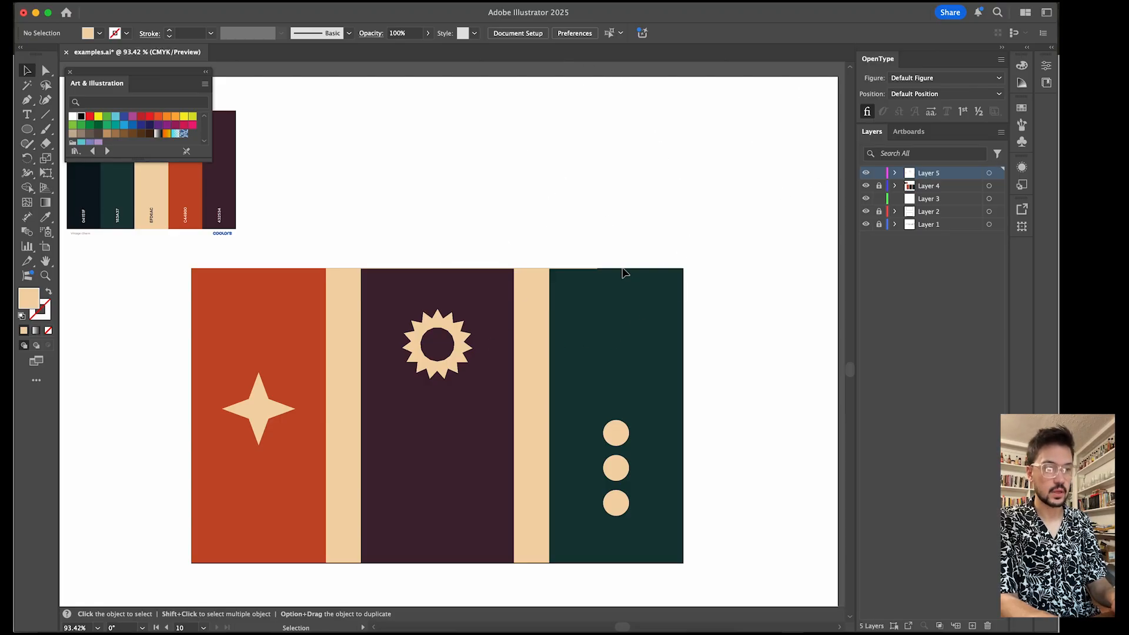
Step: Display the Align options and align the star, sunburst and circle group by their vertical centres relative to the selection
{"action": "left_click", "coordinate": [317, 2]}
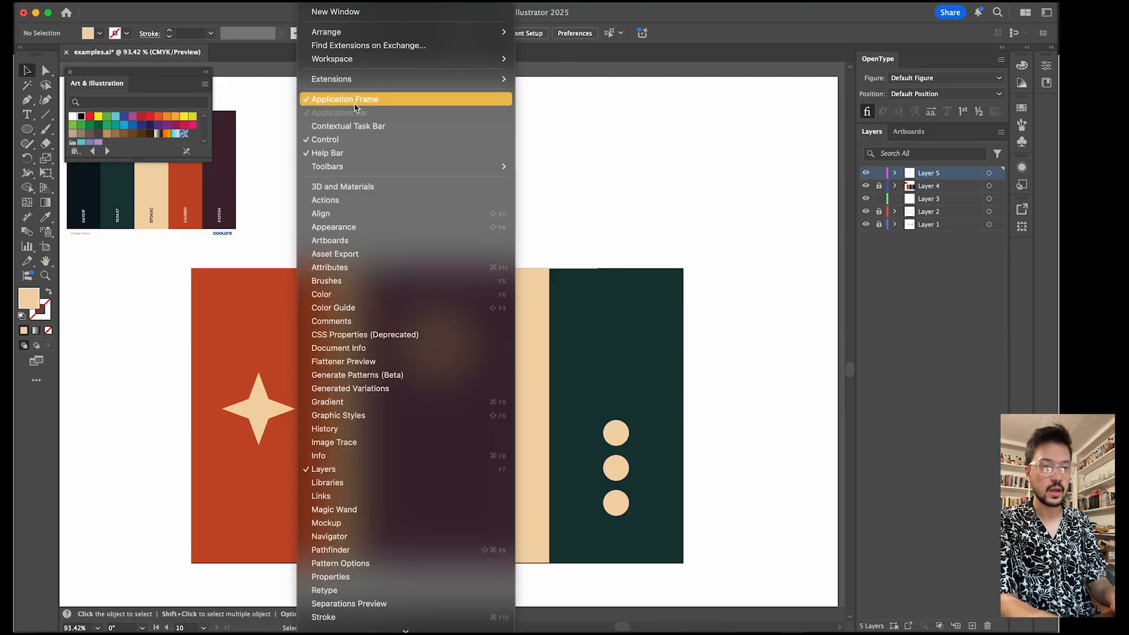
{"action": "left_click", "coordinate": [350, 215]}
{"action": "left_click_drag", "start_coordinate": [531, 416], "coordinate": [733, 118]}
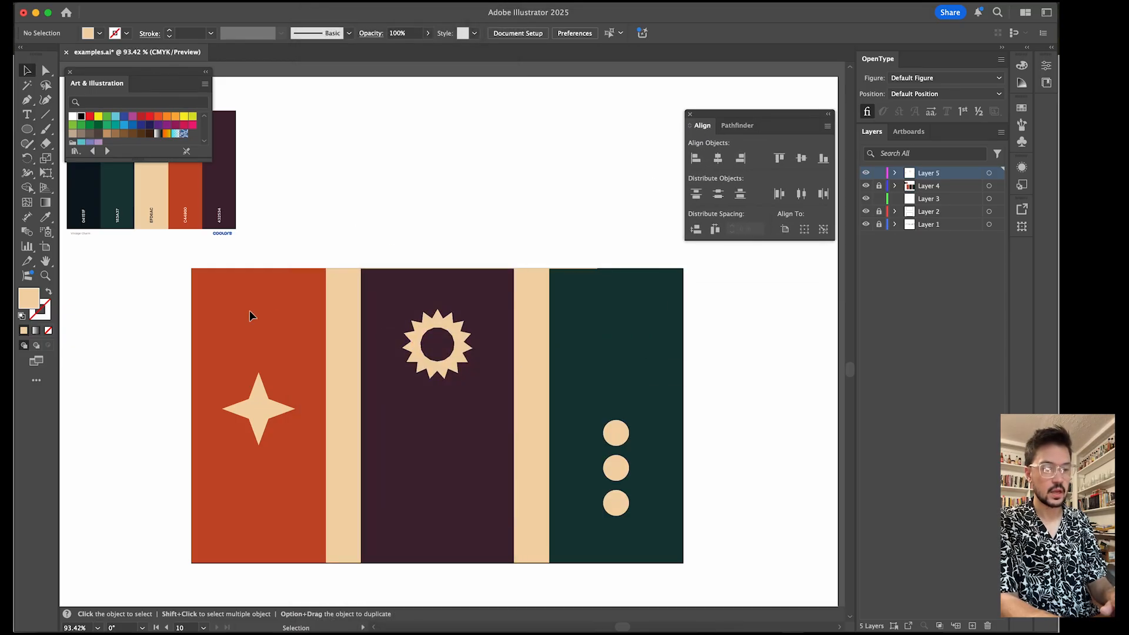
{"action": "key", "text": "super+a"}
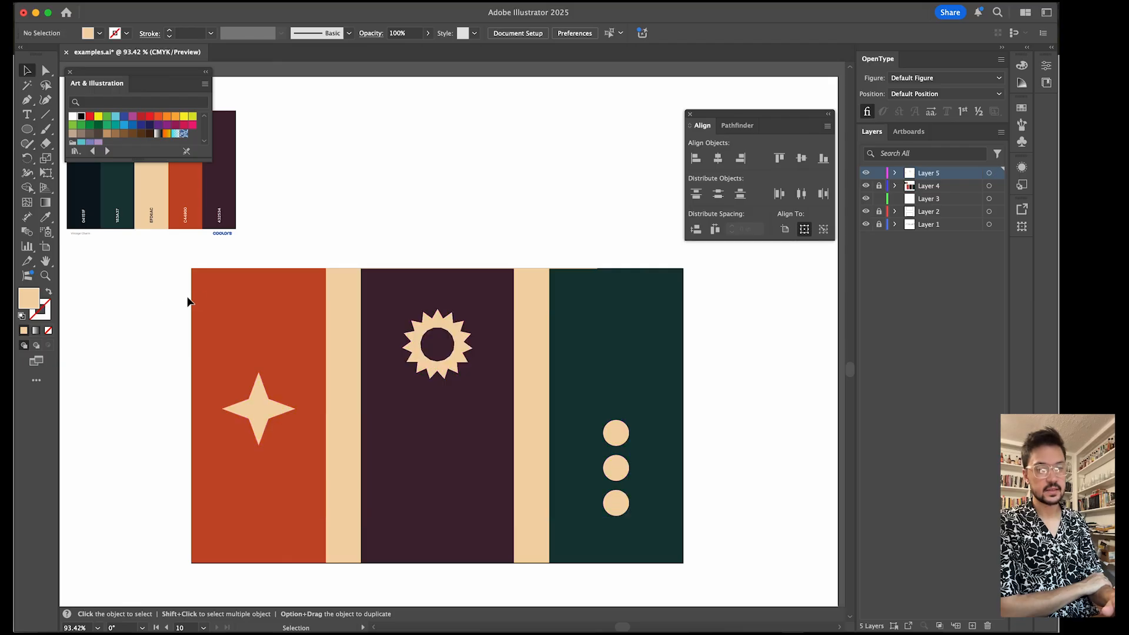
{"action": "left_click_drag", "start_coordinate": [187, 296], "coordinate": [674, 515]}
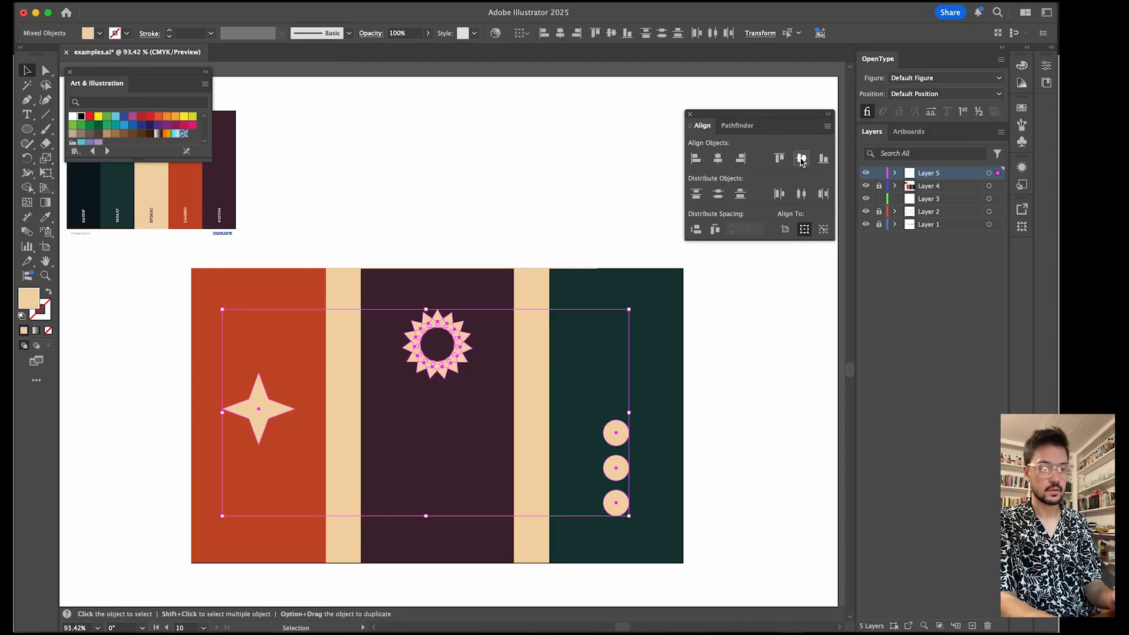
{"action": "left_click", "coordinate": [801, 159]}
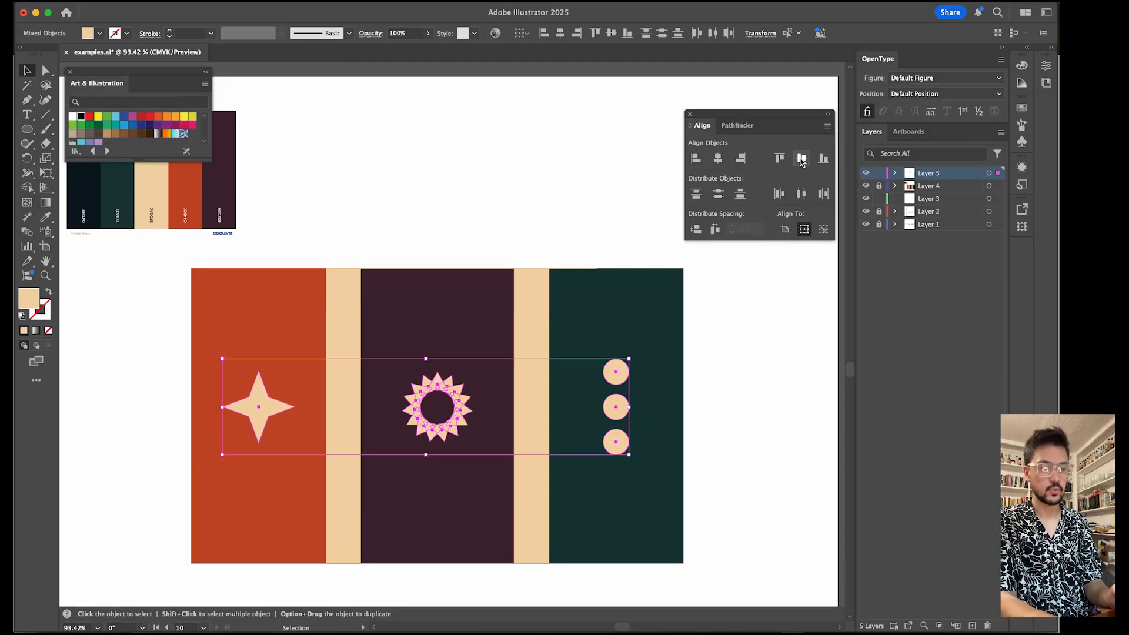
{"action": "left_click", "coordinate": [731, 354]}
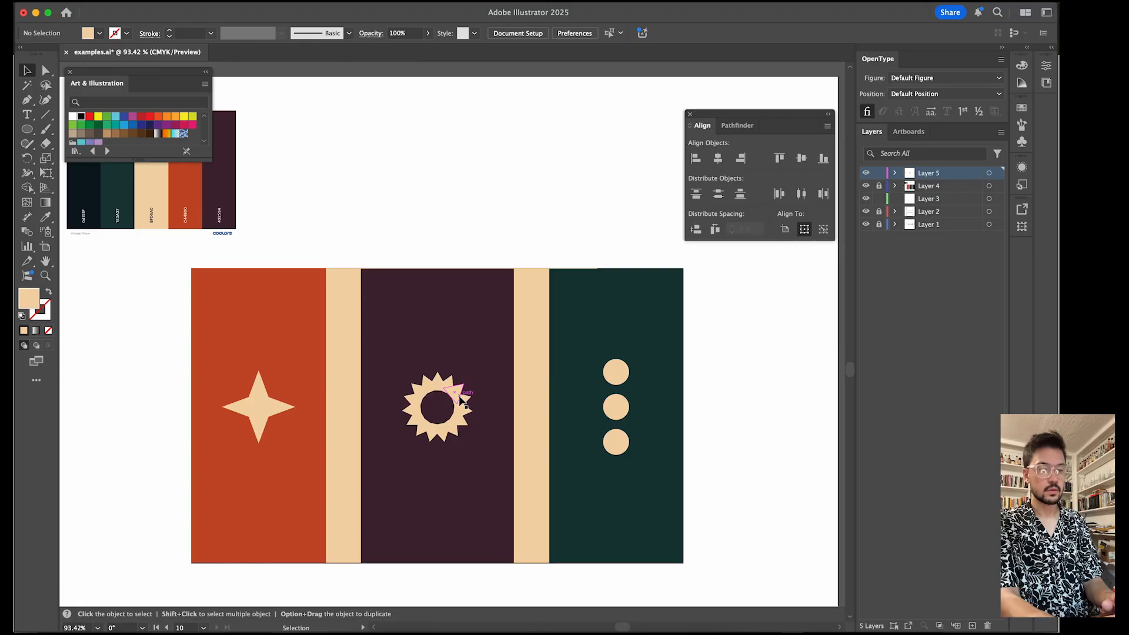
Step: Ungroup the three circles and move the top circle up to the right and the middle one slightly up
{"action": "left_click", "coordinate": [623, 383]}
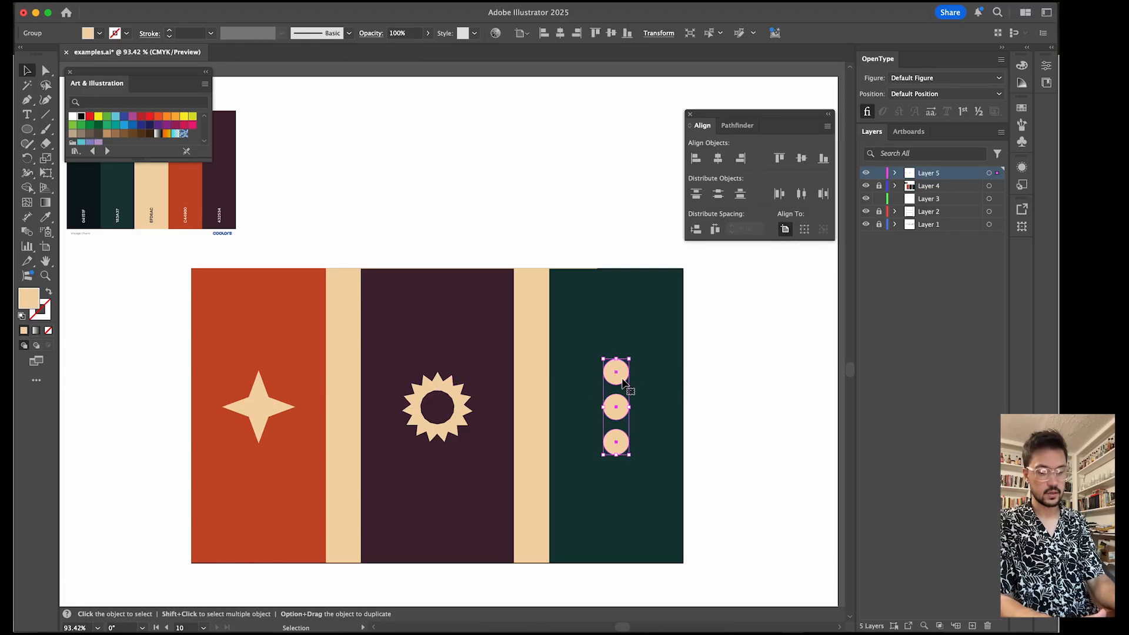
{"action": "key", "text": "shift+super+g"}
{"action": "left_click", "coordinate": [650, 380]}
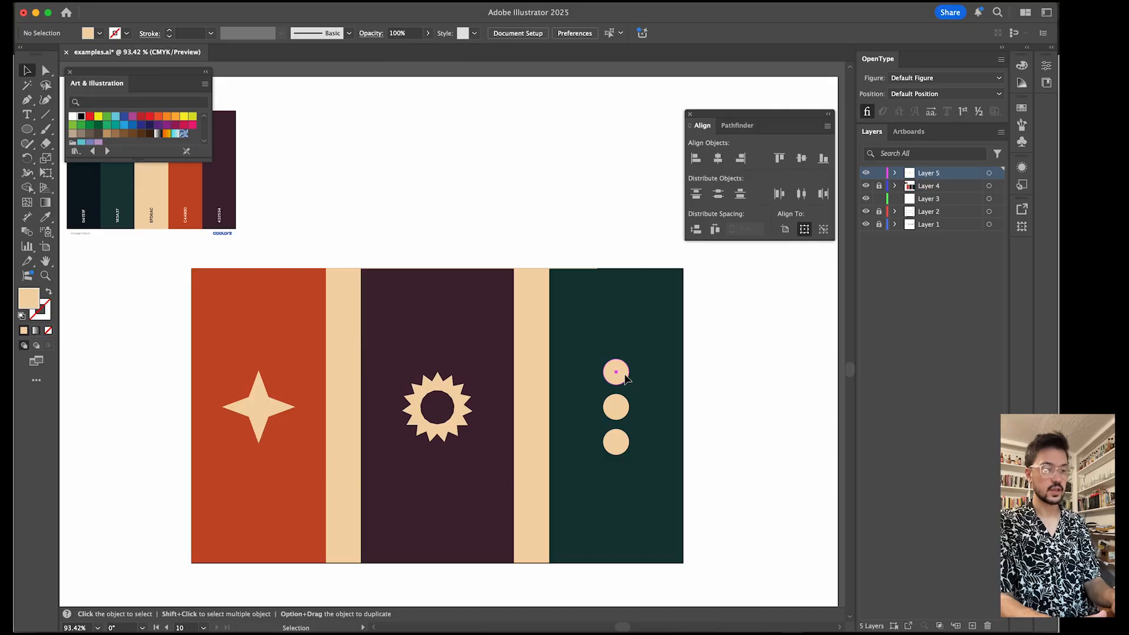
{"action": "left_click_drag", "start_coordinate": [627, 379], "coordinate": [658, 370]}
{"action": "left_click_drag", "start_coordinate": [618, 407], "coordinate": [615, 390]}
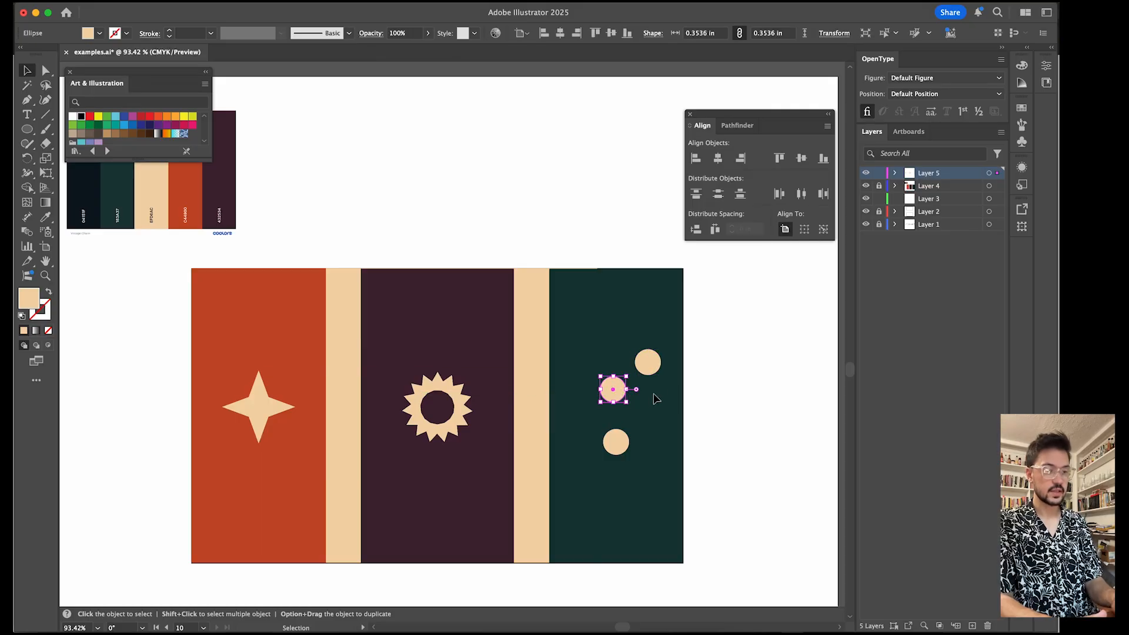
{"action": "left_click", "coordinate": [656, 328]}
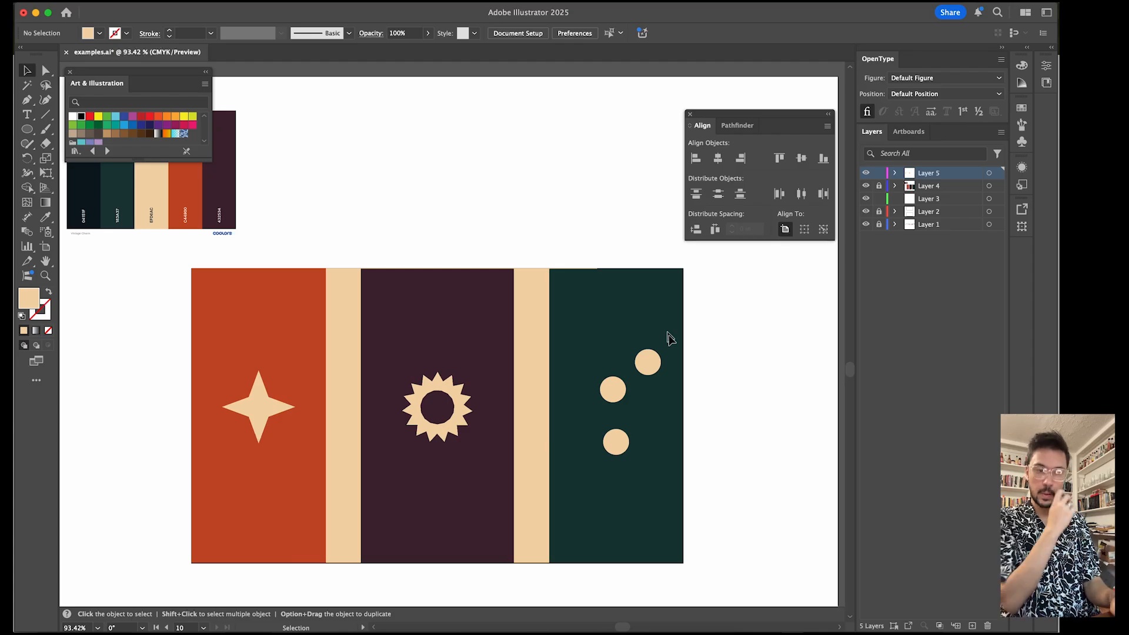
Step: Duplicate the uppermost circle above itself and the lowest circle below itself, making five circles in the green stripe
{"action": "left_click_drag", "start_coordinate": [654, 359], "coordinate": [645, 317]}
{"action": "left_click_drag", "start_coordinate": [623, 443], "coordinate": [624, 487]}
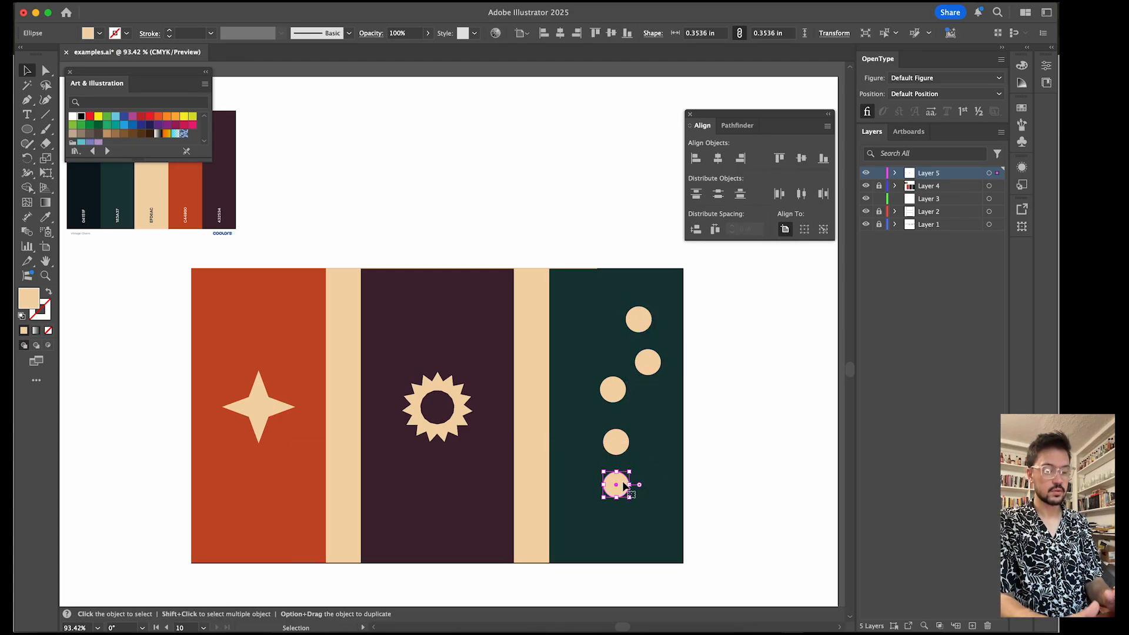
{"action": "left_click", "coordinate": [610, 309]}
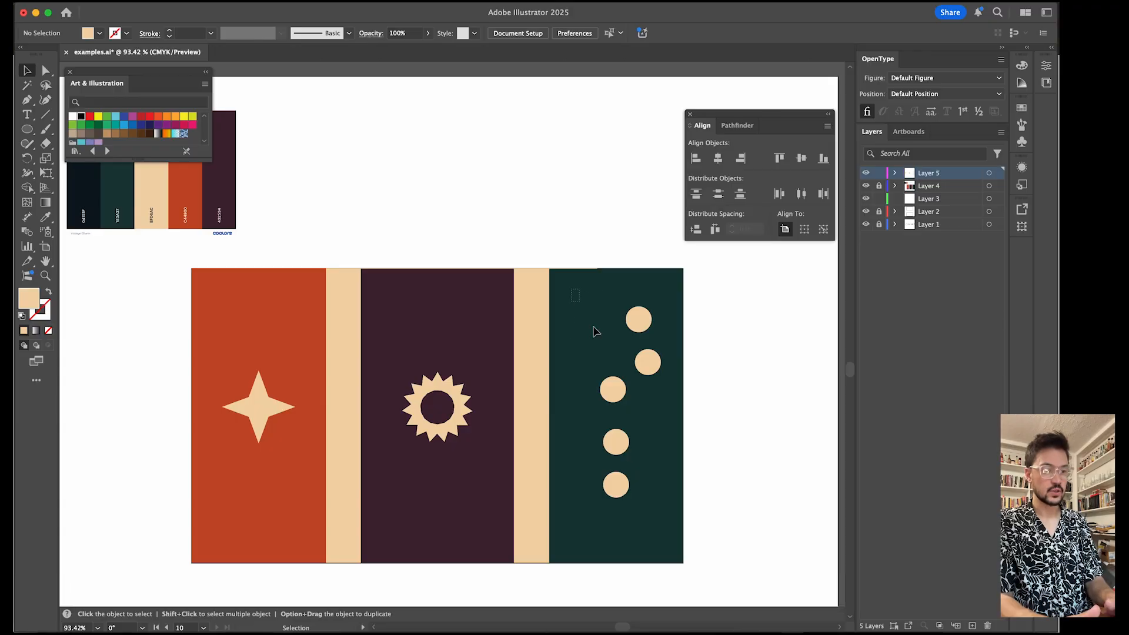
Step: Align the five circles by their horizontal centres and distribute them evenly by their vertical centres
{"action": "left_click_drag", "start_coordinate": [595, 326], "coordinate": [655, 502]}
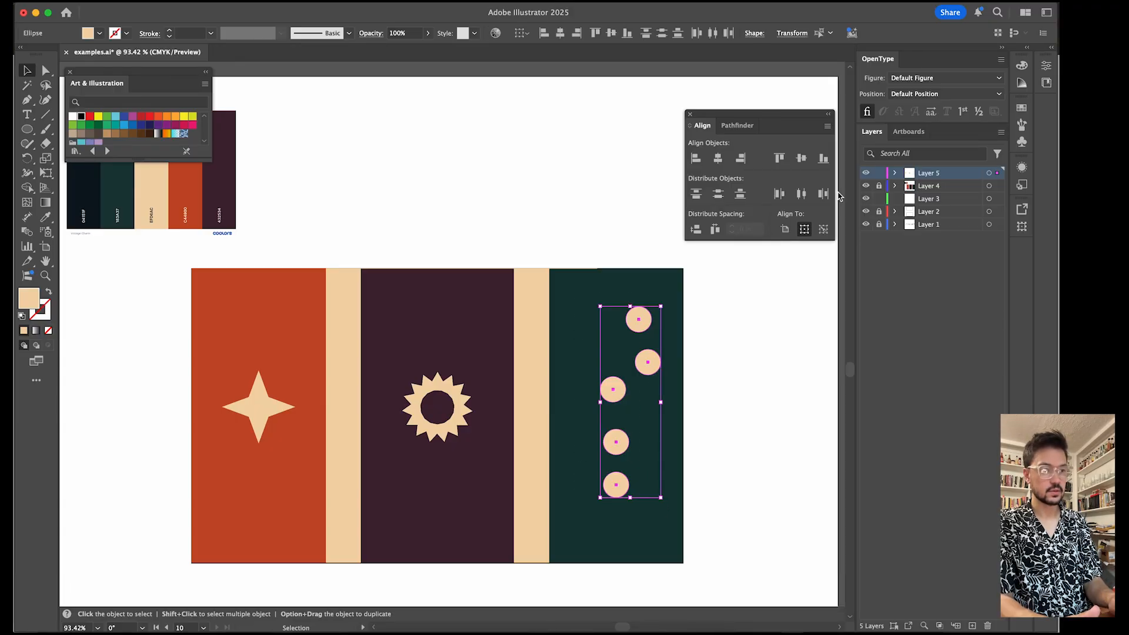
{"action": "left_click", "coordinate": [718, 160]}
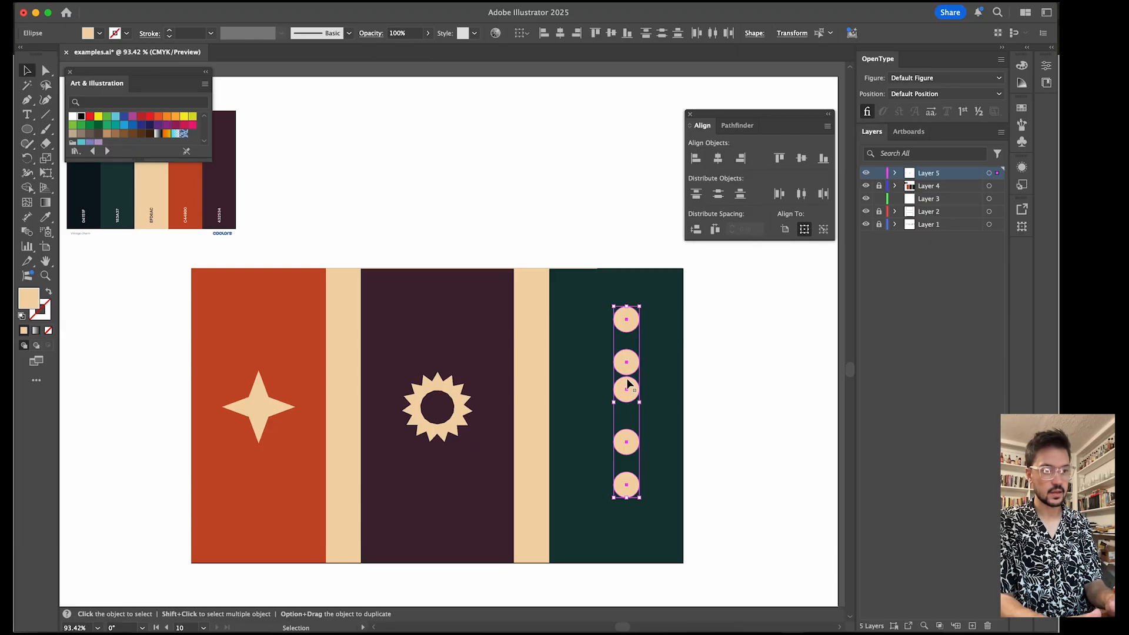
{"action": "left_click", "coordinate": [717, 194]}
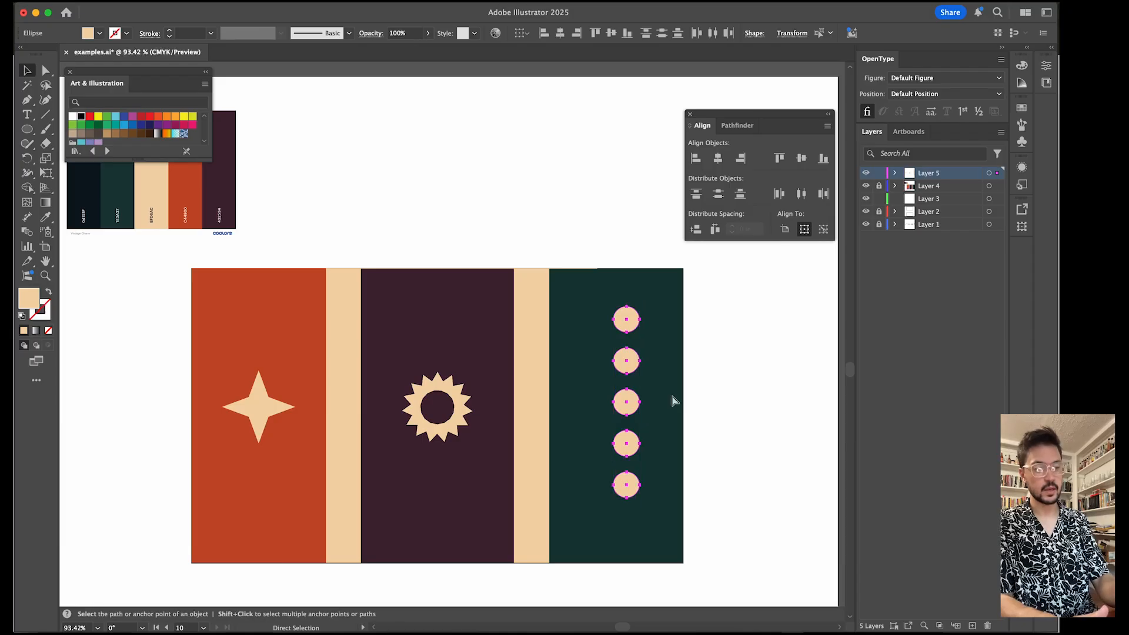
Step: Group the five circles and move the column to the centre of the green stripe
{"action": "key", "text": "super+g"}
{"action": "left_click_drag", "start_coordinate": [631, 371], "coordinate": [620, 383]}
{"action": "left_click", "coordinate": [747, 387]}
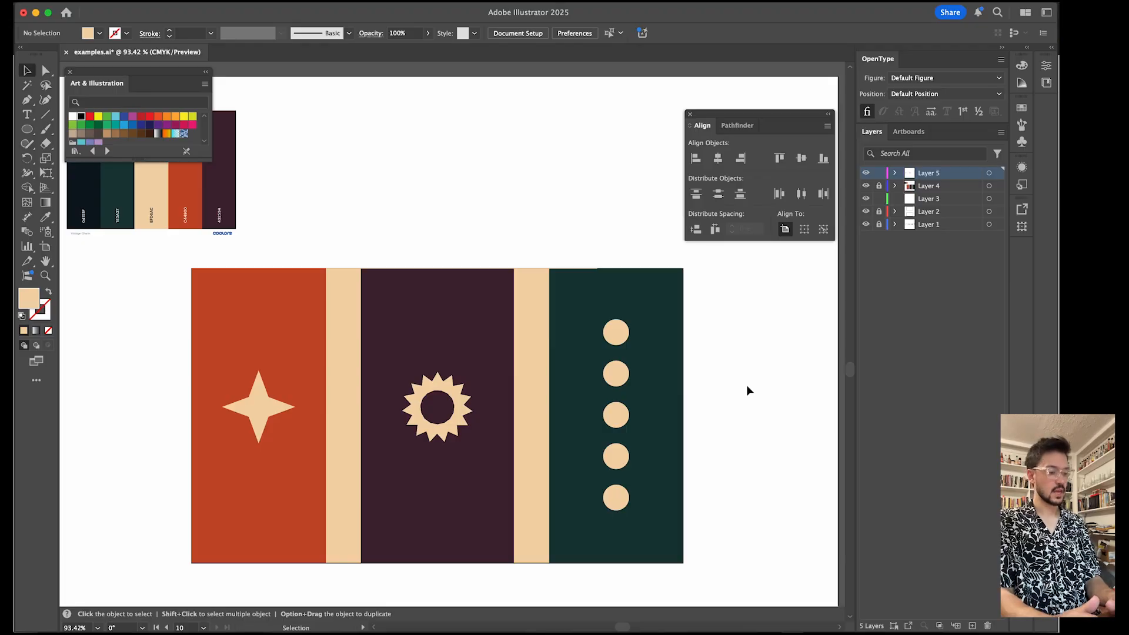
Step: Examine the placement and balance of the star, sunburst and circle column across the whole flag
{"action": "scroll", "coordinate": [746, 385], "scroll_direction": "down", "scroll_amount": 2}
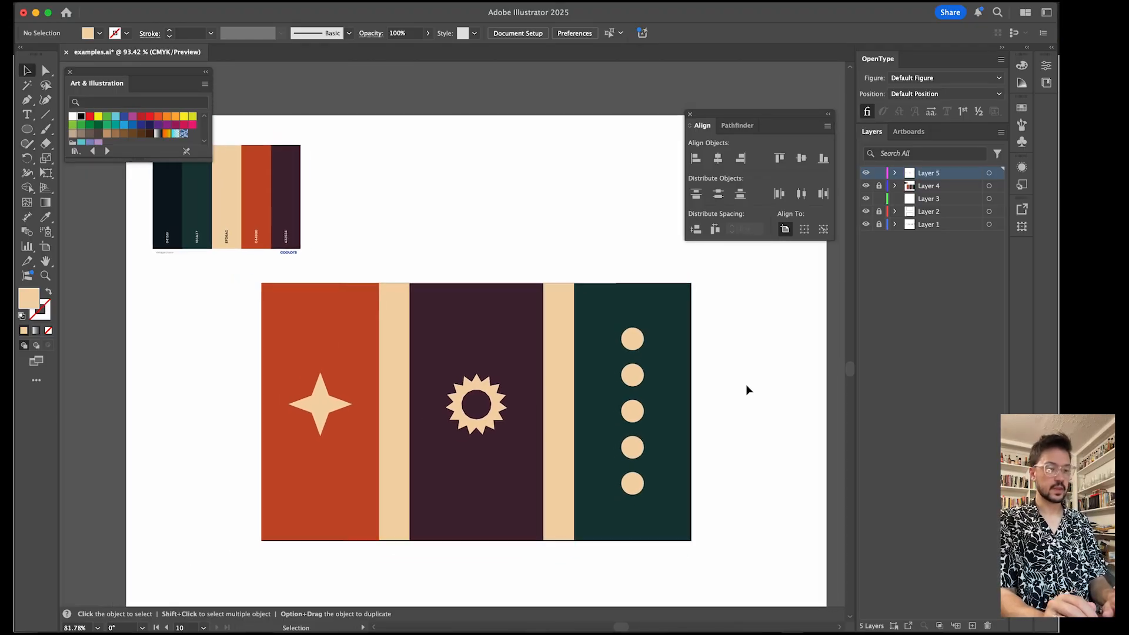
{"action": "scroll", "coordinate": [745, 384], "scroll_direction": "down", "scroll_amount": 1}
{"action": "scroll", "coordinate": [746, 385], "scroll_direction": "right", "scroll_amount": 1}
{"action": "scroll", "coordinate": [746, 383], "scroll_direction": "down", "scroll_amount": 1}
{"action": "scroll", "coordinate": [341, 351], "scroll_direction": "left", "scroll_amount": 1}
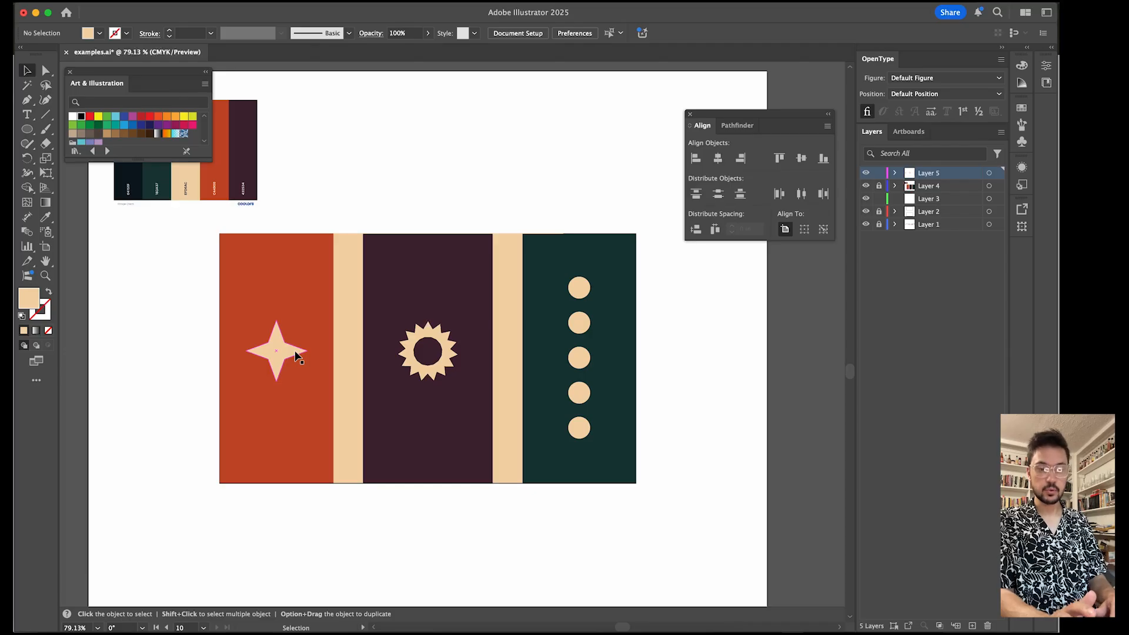
{"action": "scroll", "coordinate": [297, 355], "scroll_direction": "up", "scroll_amount": 1}
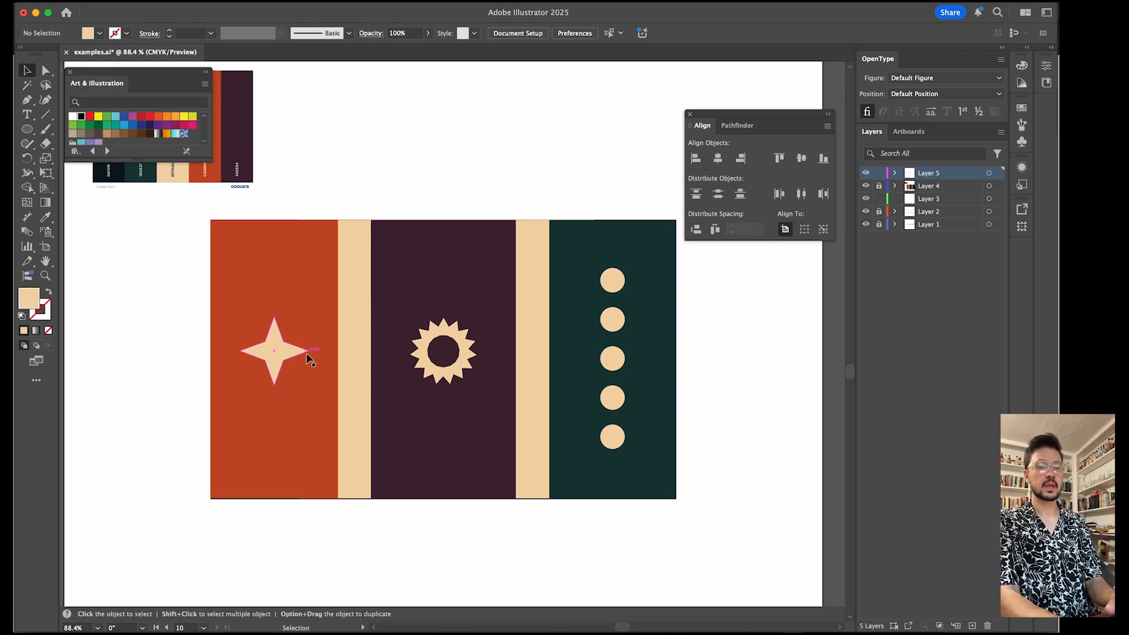
{"action": "scroll", "coordinate": [307, 359], "scroll_direction": "up", "scroll_amount": 3}
{"action": "scroll", "coordinate": [307, 359], "scroll_direction": "left", "scroll_amount": 3}
{"action": "scroll", "coordinate": [306, 359], "scroll_direction": "up", "scroll_amount": 3}
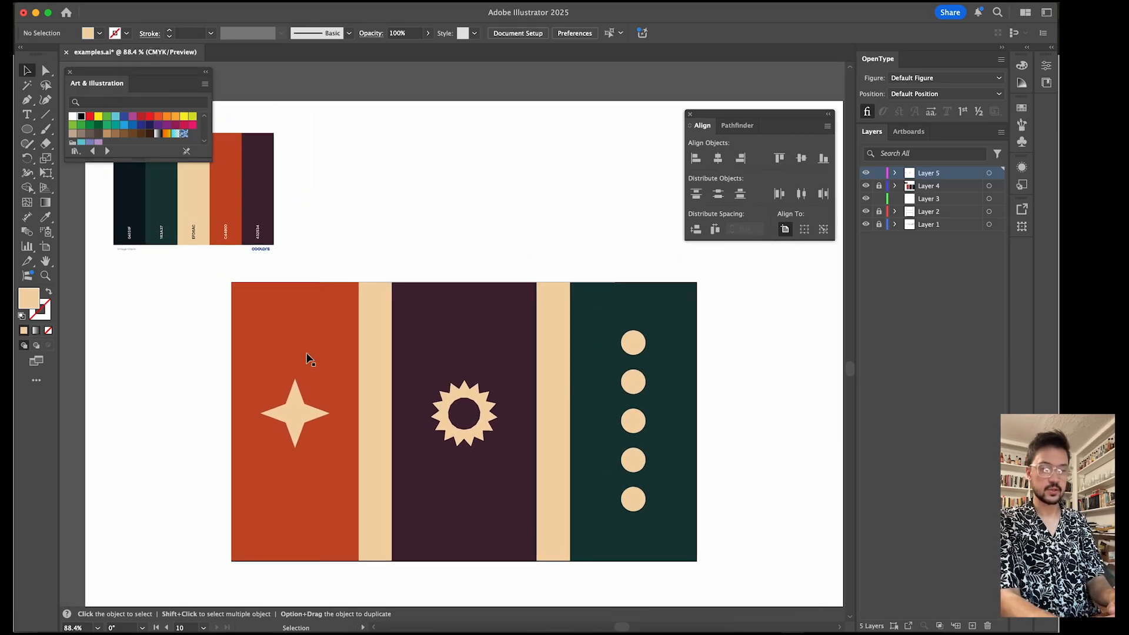
Step: Delete the beige four-pointed star from the orange-red stripe
{"action": "left_click", "coordinate": [311, 415]}
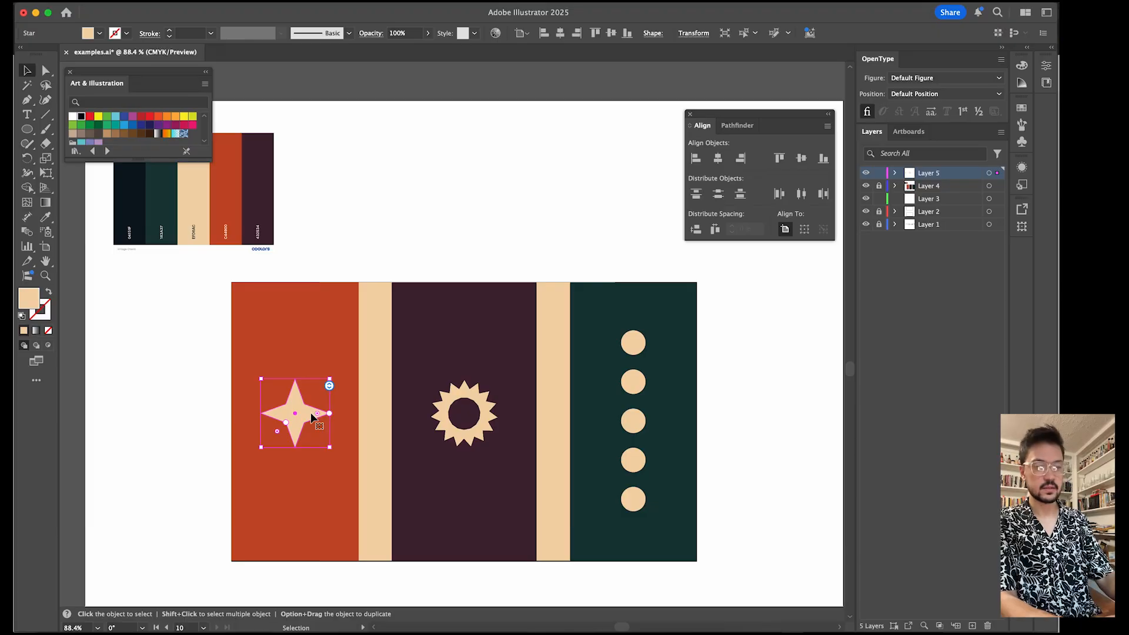
{"action": "key", "text": "Delete"}
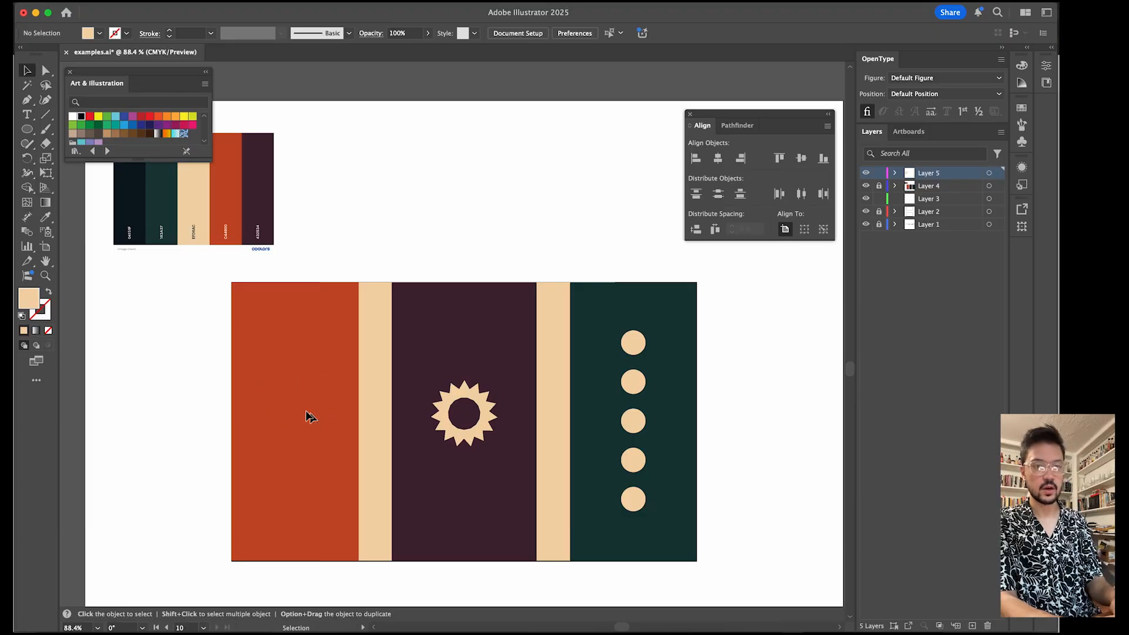
Step: Start a beige hammer outline in the orange-red stripe with the Pen tool, making the handle about 0.4 in wide and 1.8 in tall
{"action": "left_click", "coordinate": [27, 104]}
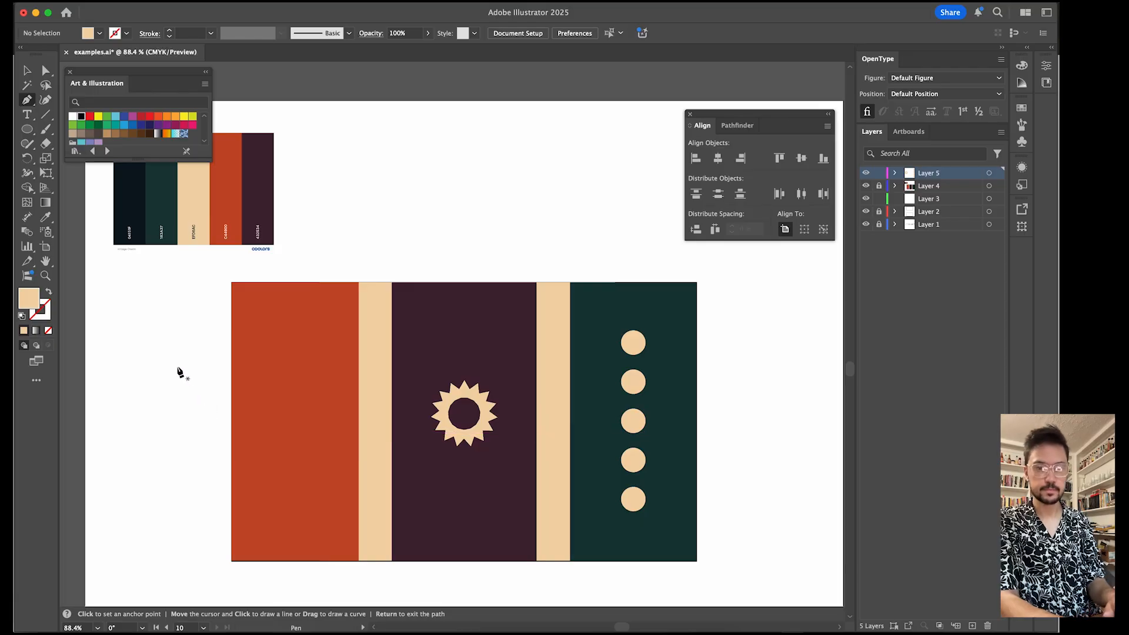
{"action": "scroll", "coordinate": [276, 489], "scroll_direction": "up", "scroll_amount": 3}
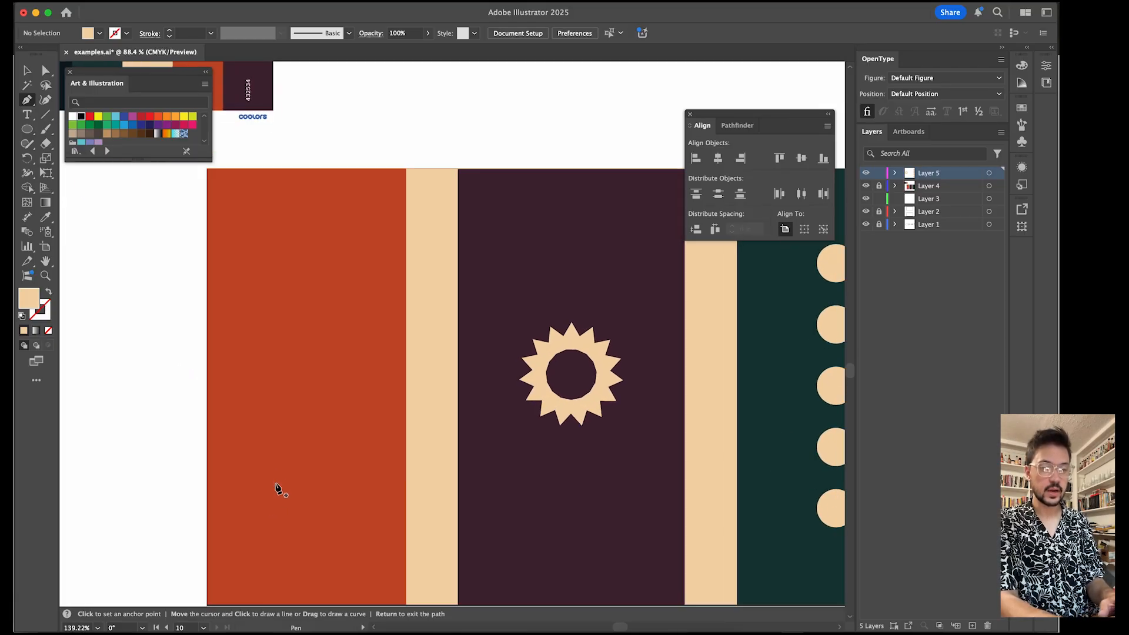
{"action": "scroll", "coordinate": [276, 489], "scroll_direction": "down", "scroll_amount": 3}
{"action": "scroll", "coordinate": [276, 489], "scroll_direction": "left", "scroll_amount": 2}
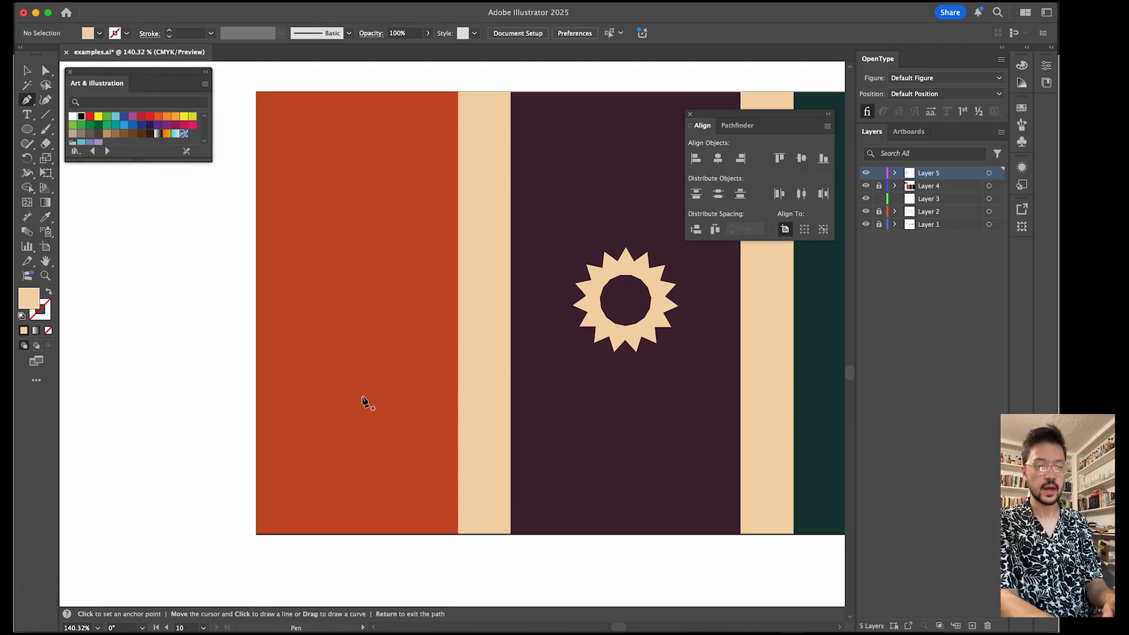
{"action": "left_click", "coordinate": [328, 409]}
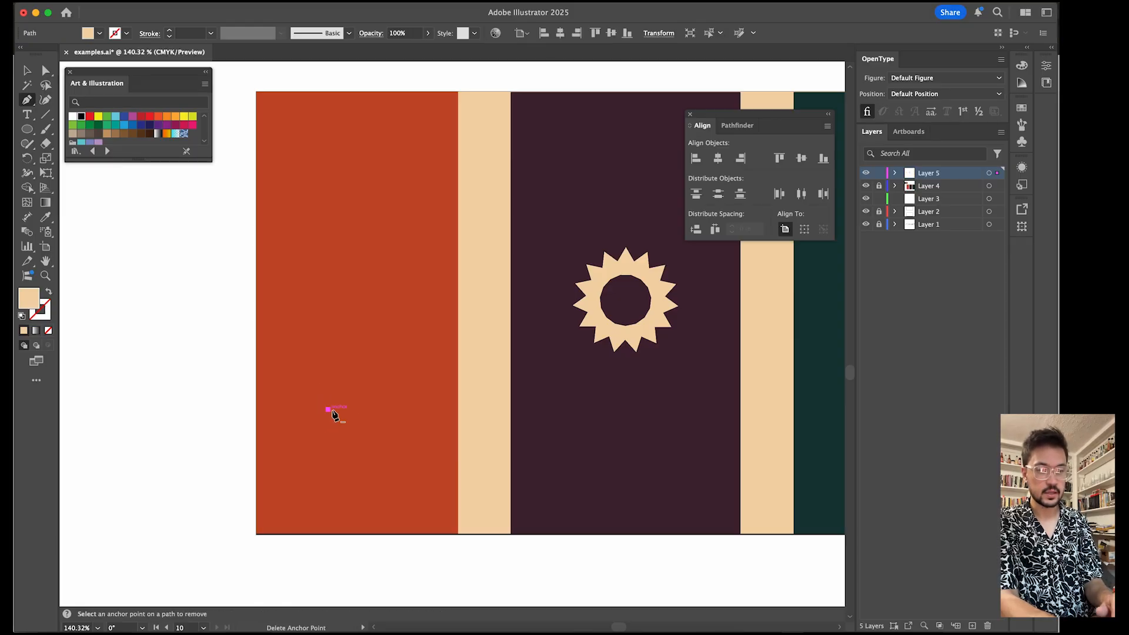
{"action": "left_click", "coordinate": [373, 410]}
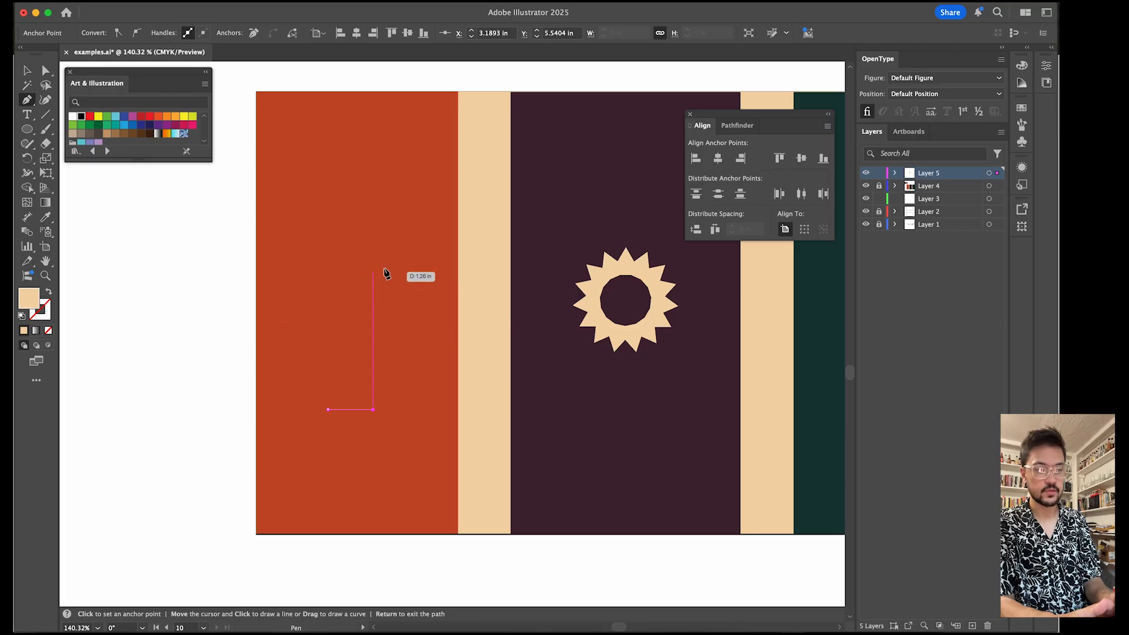
{"action": "left_click", "coordinate": [372, 208]}
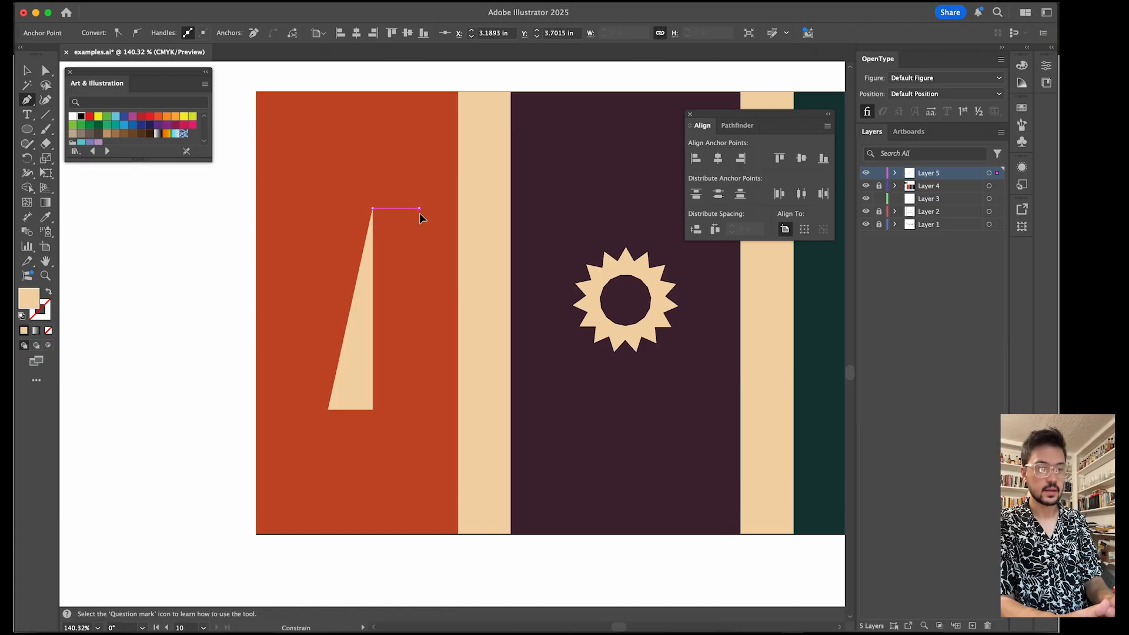
Step: Outline the hammer head with a slanted right end and a square left end, then close the path at the handle's base
{"action": "left_click", "coordinate": [419, 208]}
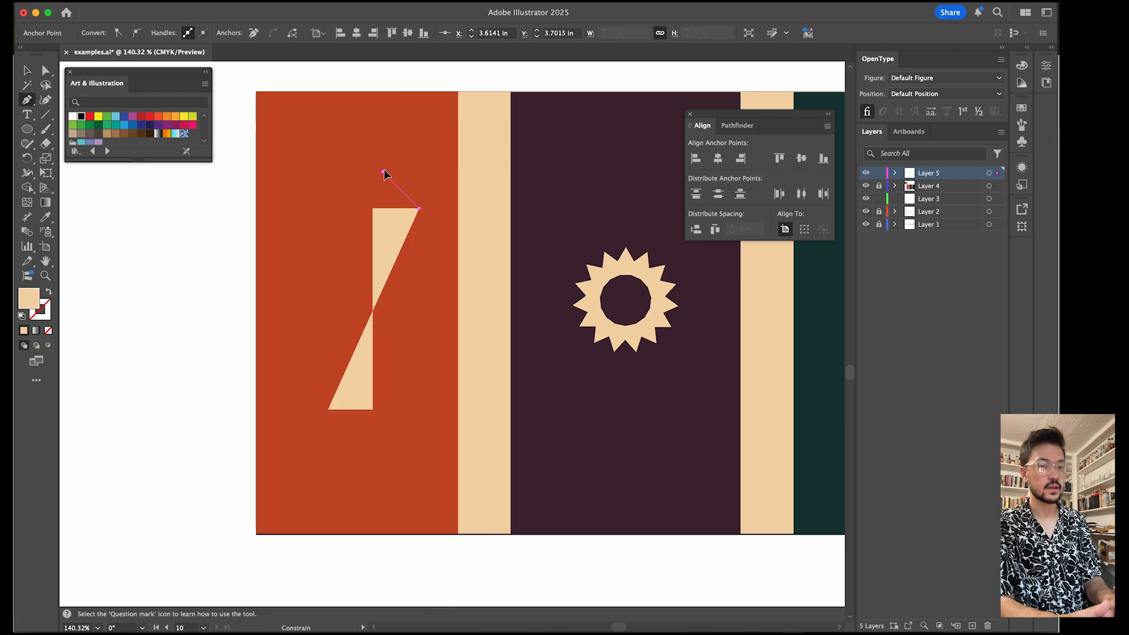
{"action": "left_click", "coordinate": [384, 172]}
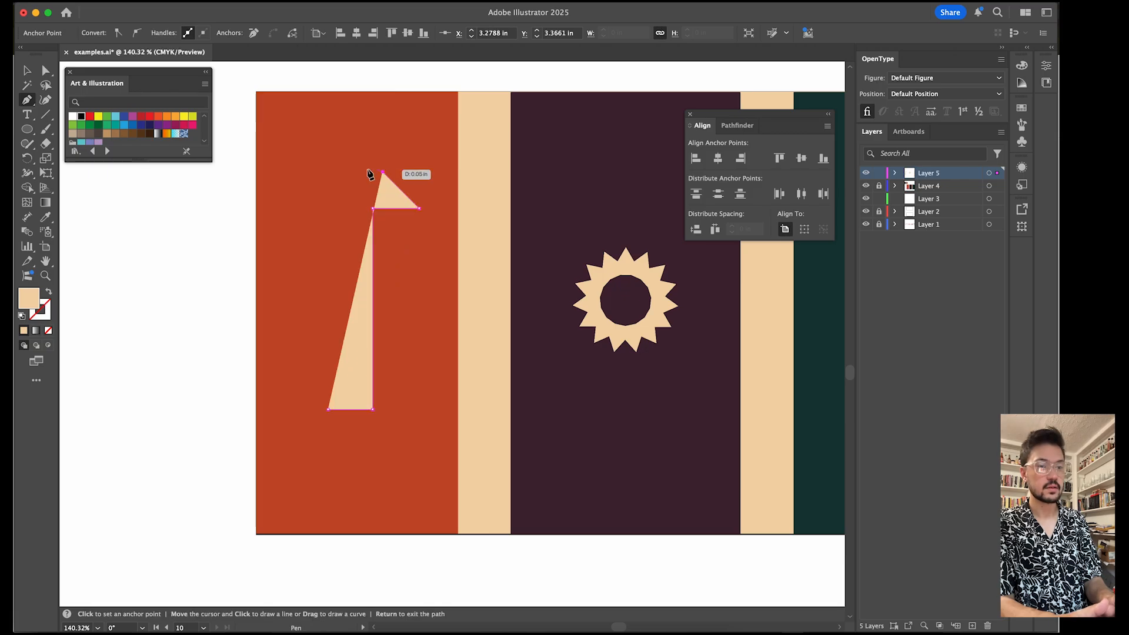
{"action": "left_click", "coordinate": [293, 172]}
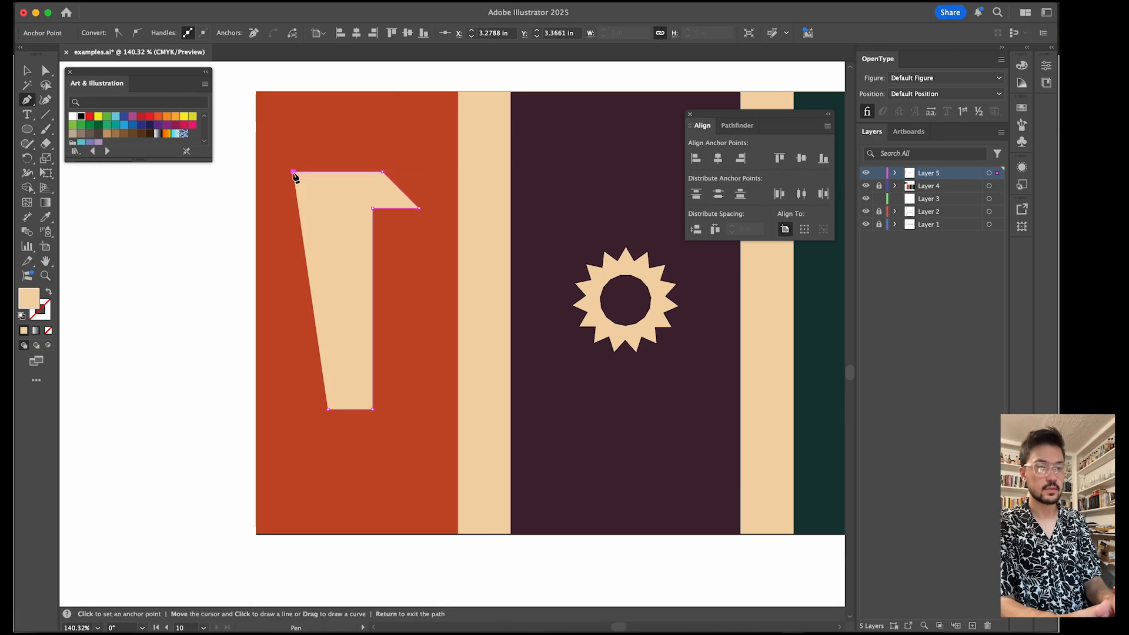
{"action": "left_click", "coordinate": [293, 206], "text": "shift"}
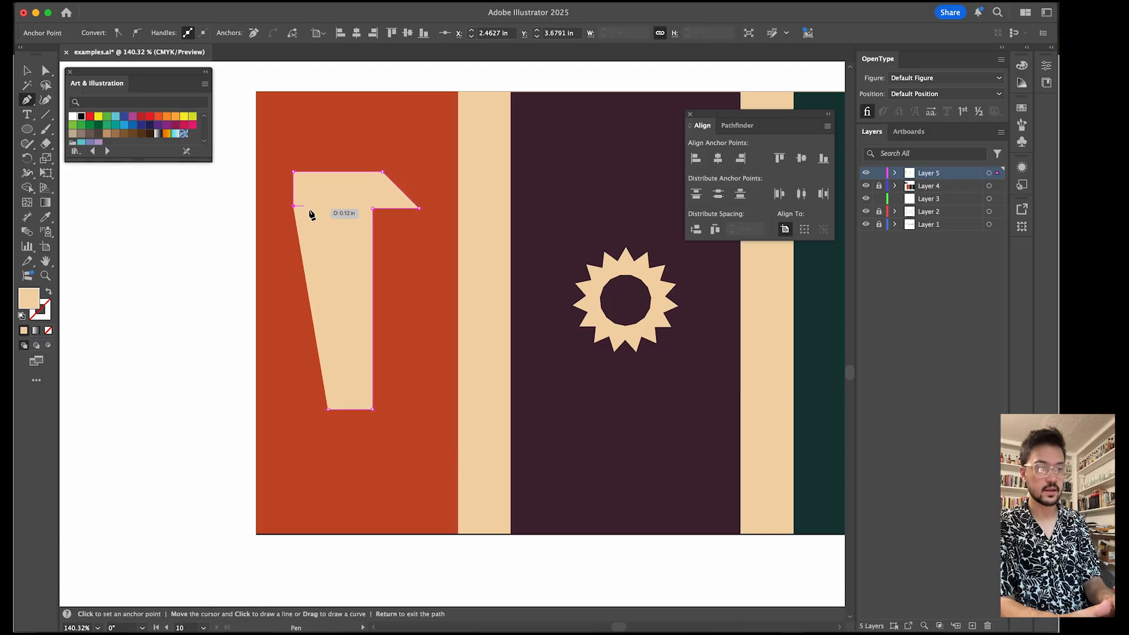
{"action": "left_click", "coordinate": [323, 207]}
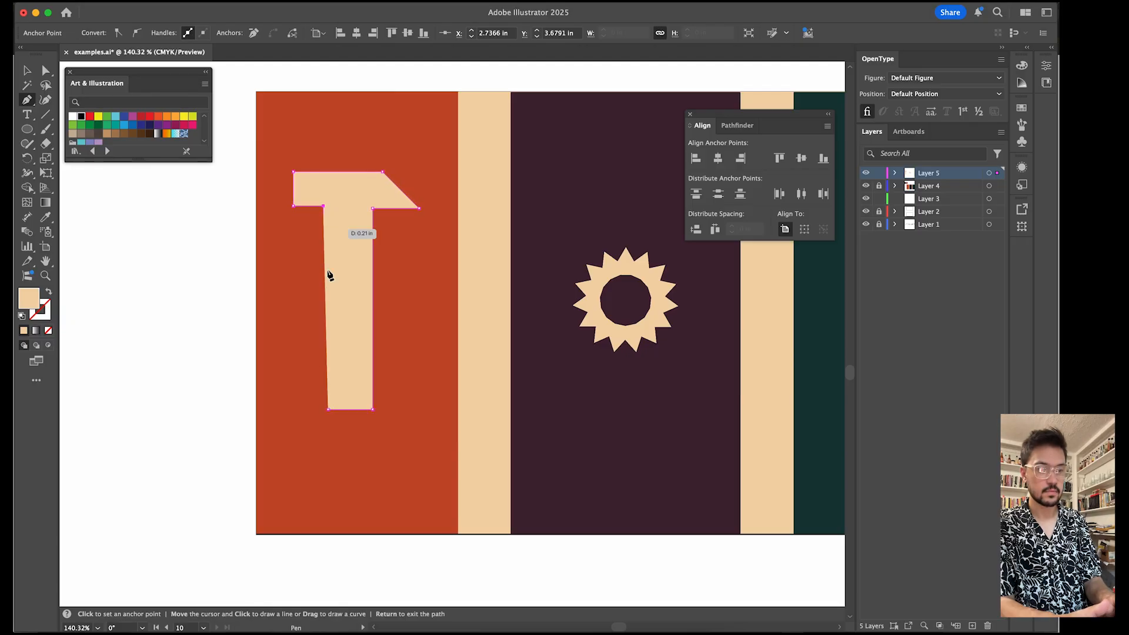
{"action": "left_click", "coordinate": [329, 410]}
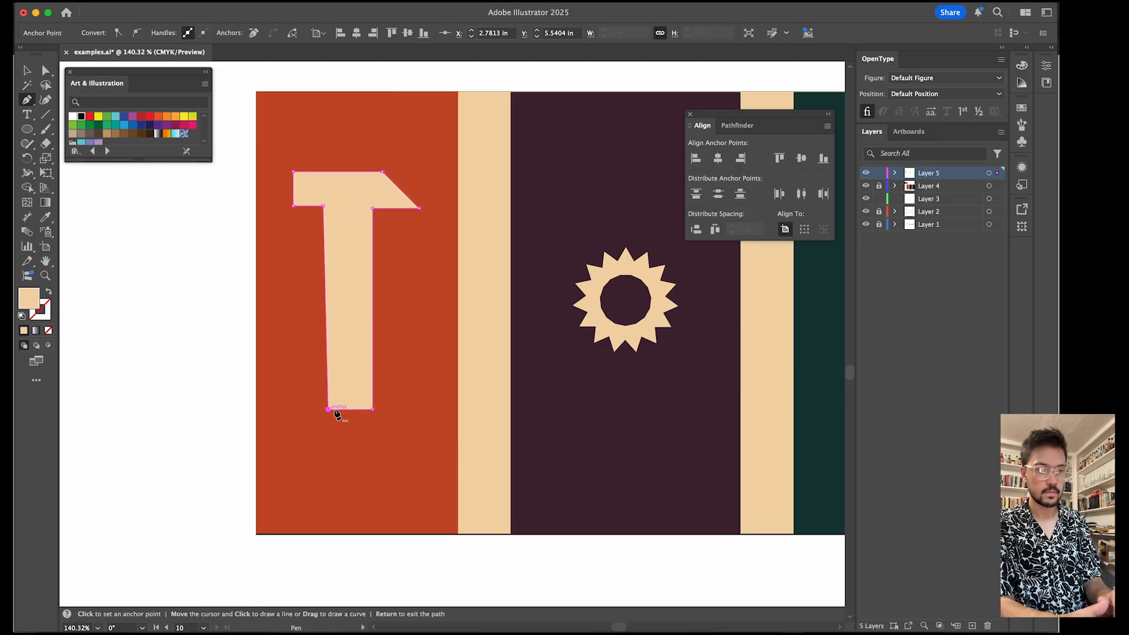
{"action": "key", "text": "v"}
{"action": "left_click", "coordinate": [432, 336]}
Step: Move the anchor points under the hammer head's left side down to roughly match the underside on the right
{"action": "scroll", "coordinate": [321, 278], "scroll_direction": "up", "scroll_amount": 5}
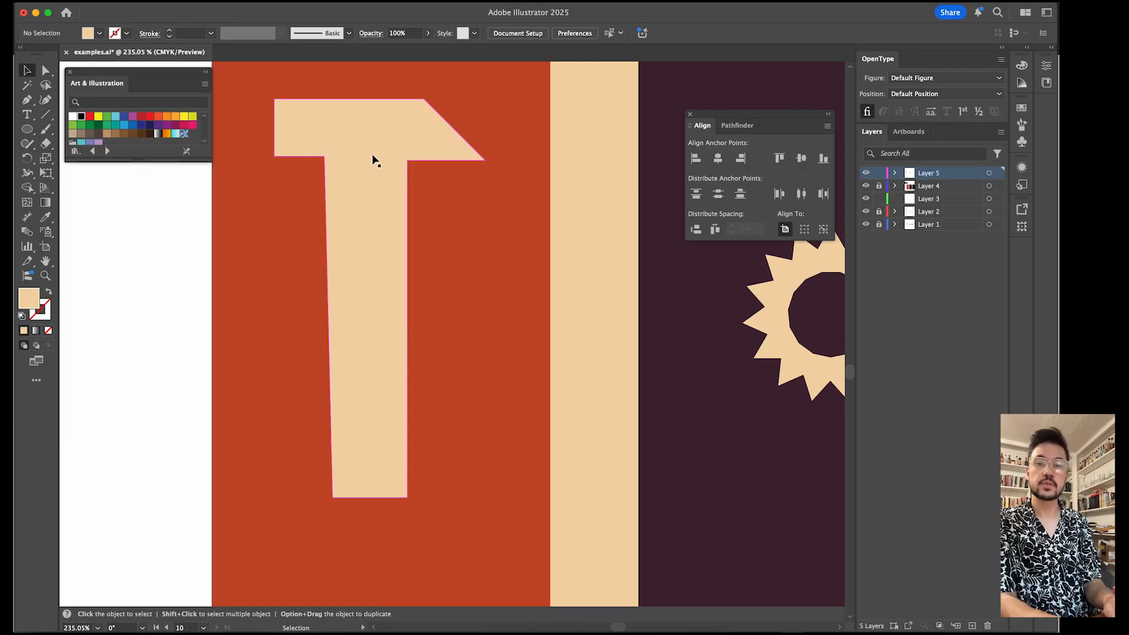
{"action": "left_click", "coordinate": [44, 71]}
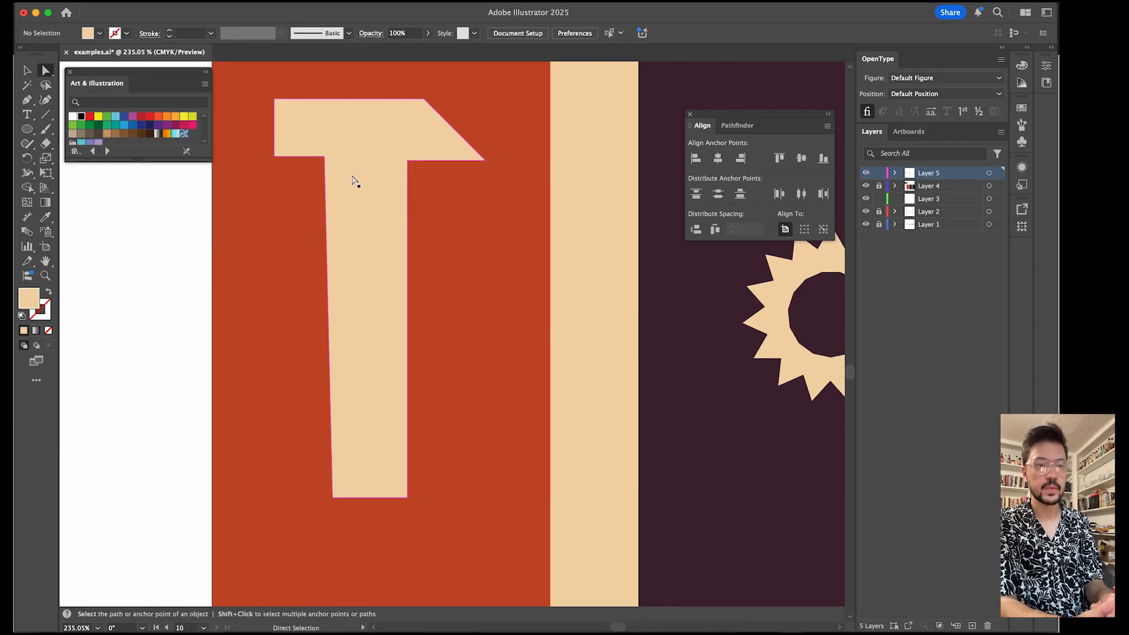
{"action": "left_click", "coordinate": [325, 157]}
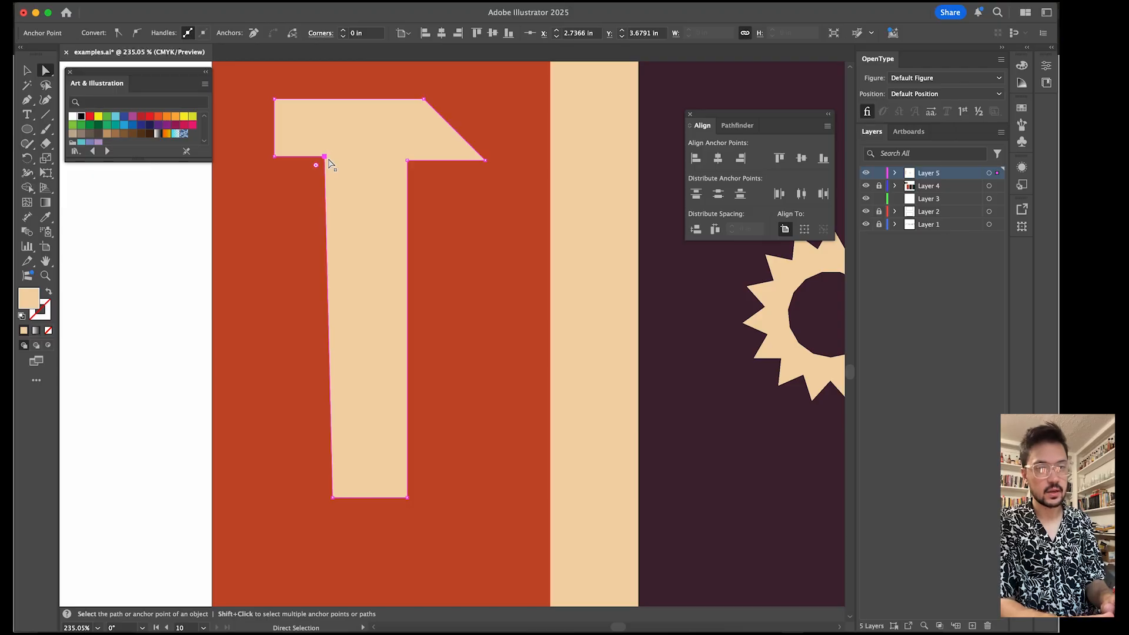
{"action": "left_click_drag", "start_coordinate": [326, 157], "coordinate": [275, 167]}
{"action": "left_click", "coordinate": [297, 241]}
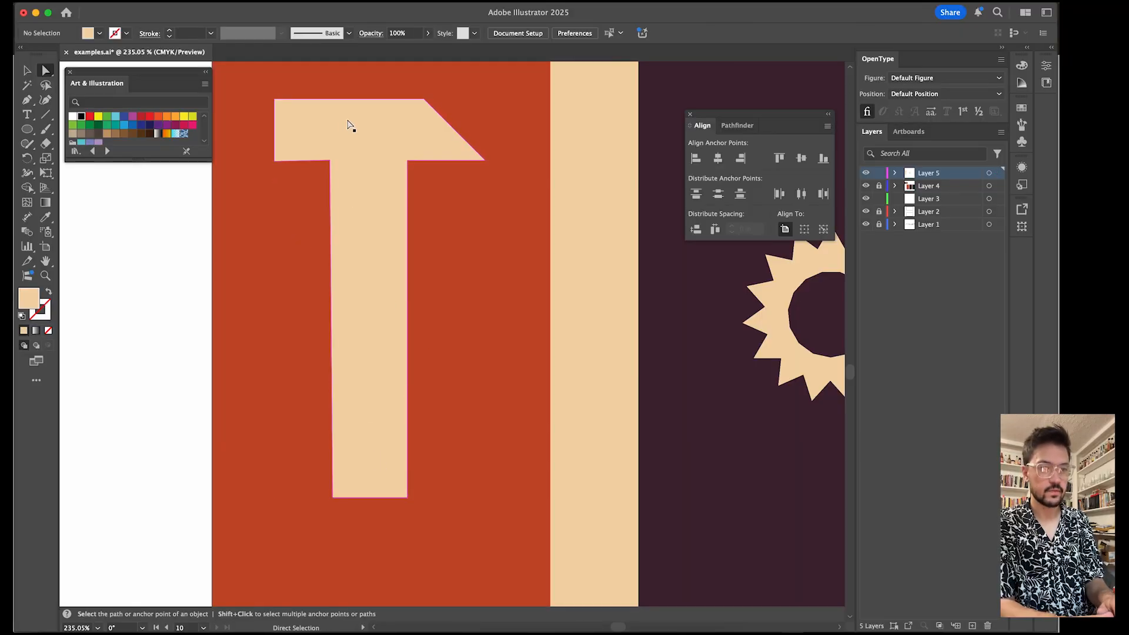
Step: Shift both anchor points under the head's left side together, lowering them slightly and bringing the inner corner over the handle's left base
{"action": "left_click", "coordinate": [329, 160]}
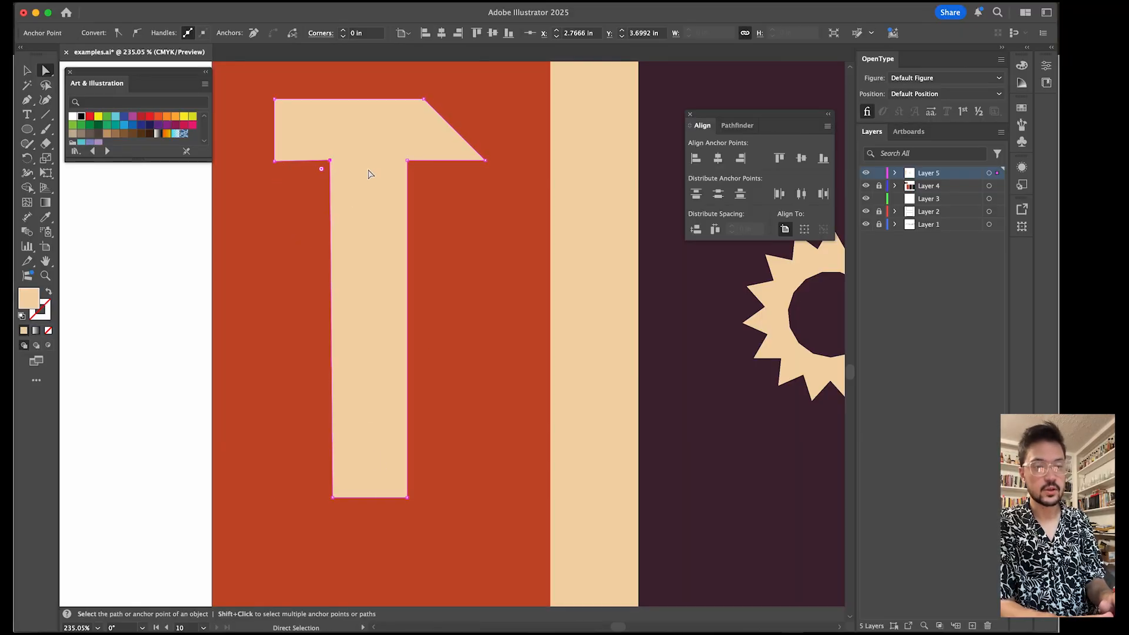
{"action": "scroll", "coordinate": [293, 169], "scroll_direction": "up", "scroll_amount": 5}
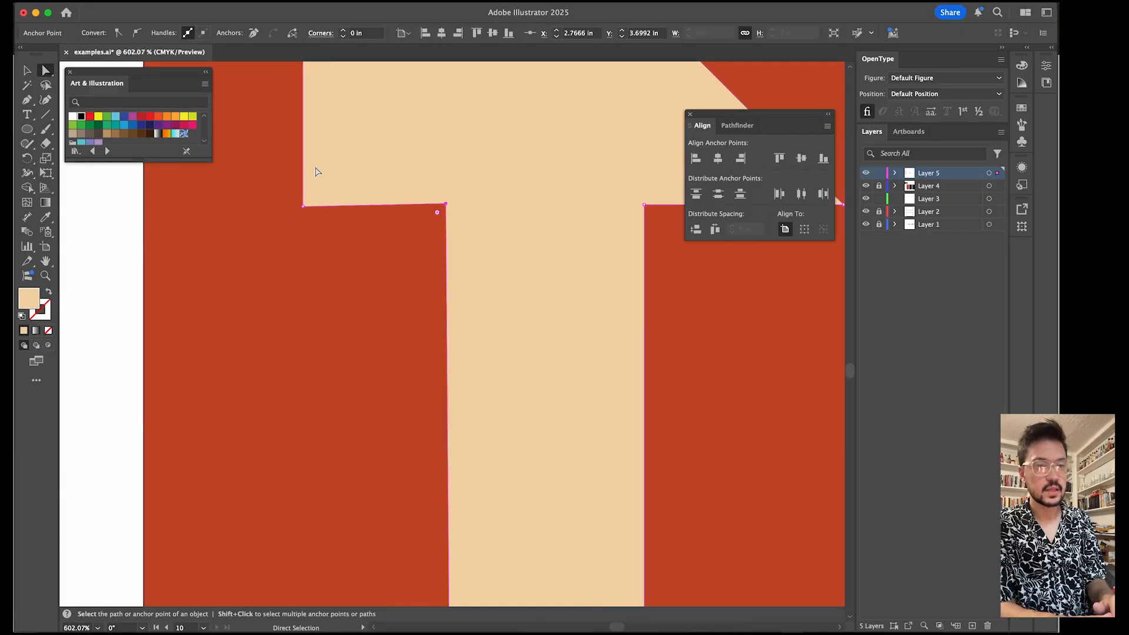
{"action": "left_click", "coordinate": [304, 207]}
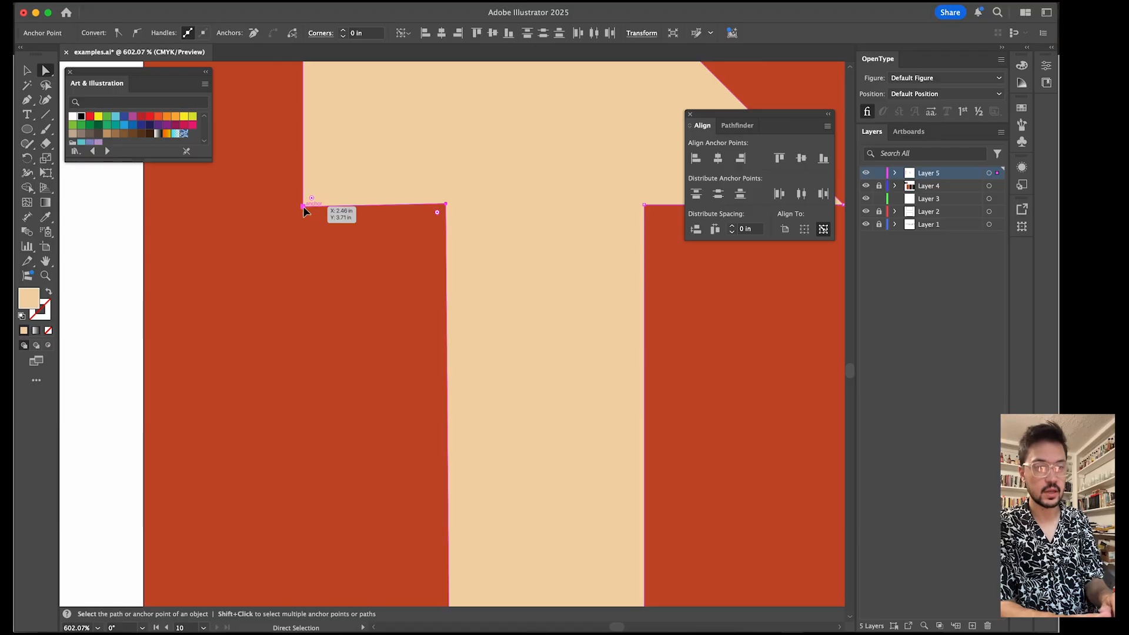
{"action": "mouse_move", "coordinate": [303, 206]}
{"action": "left_mouse_down"}
{"action": "mouse_move", "coordinate": [244, 223]}
{"action": "mouse_move", "coordinate": [302, 214]}
{"action": "left_mouse_up"}
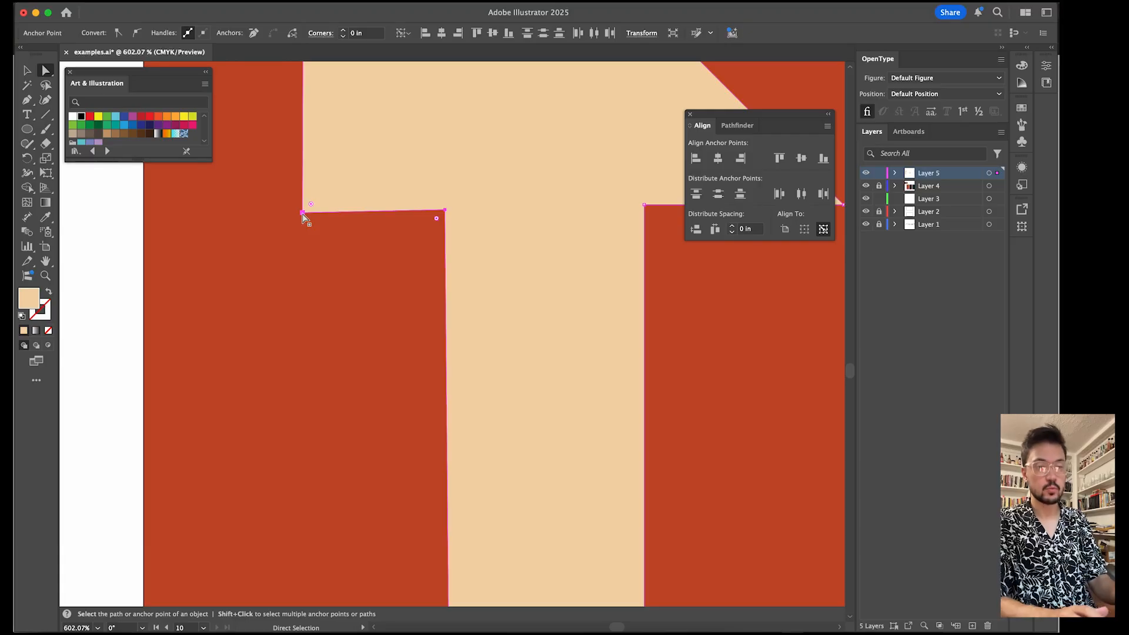
{"action": "key", "text": "Up"}
{"action": "key", "text": "Up"}
{"action": "key", "text": "Up"}
{"action": "key", "text": "Up"}
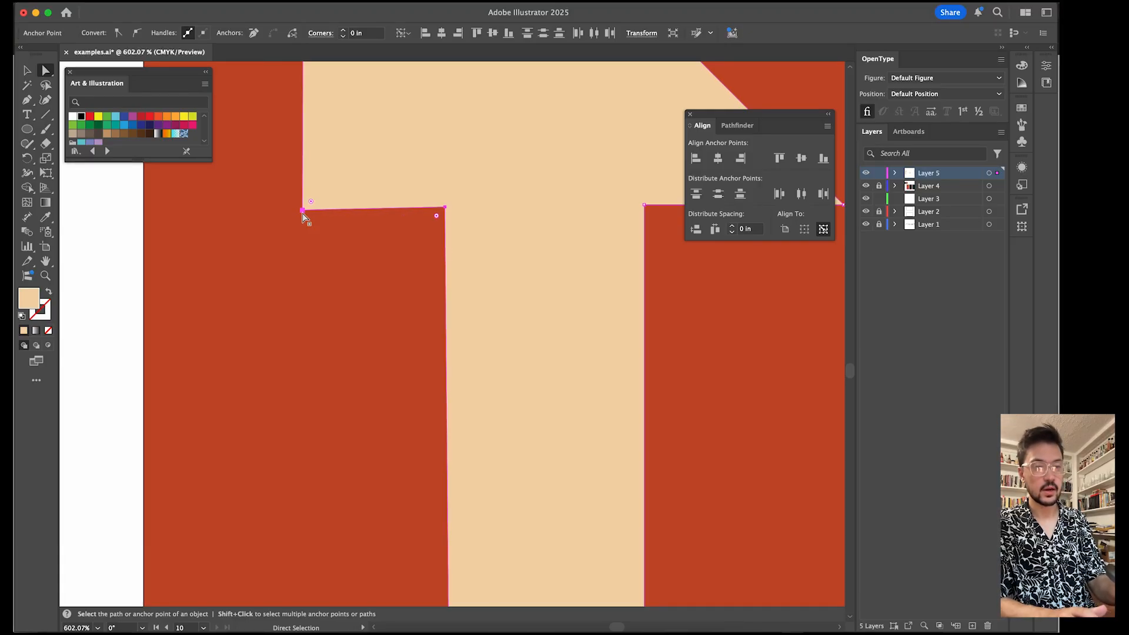
{"action": "key", "text": "Right"}
{"action": "key", "text": "Right"}
{"action": "key", "text": "Right"}
{"action": "key", "text": "Right"}
{"action": "key", "text": "Right"}
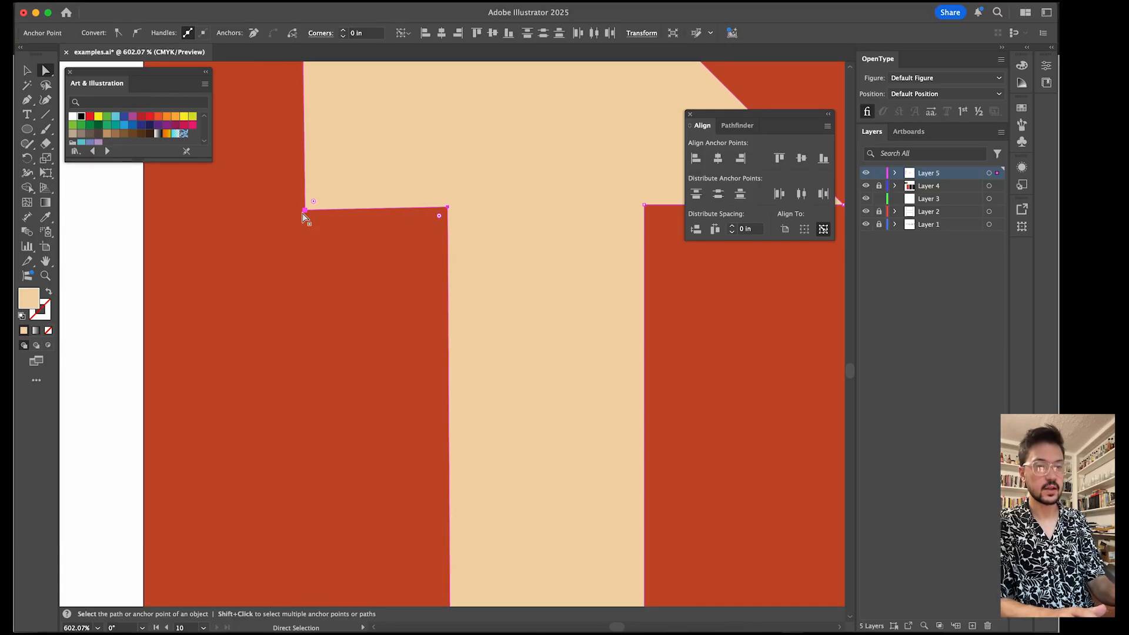
Step: Lower the inner left corner to flatten the head's left underside, then raise both of its points towards the right underside's level
{"action": "left_click", "coordinate": [477, 219]}
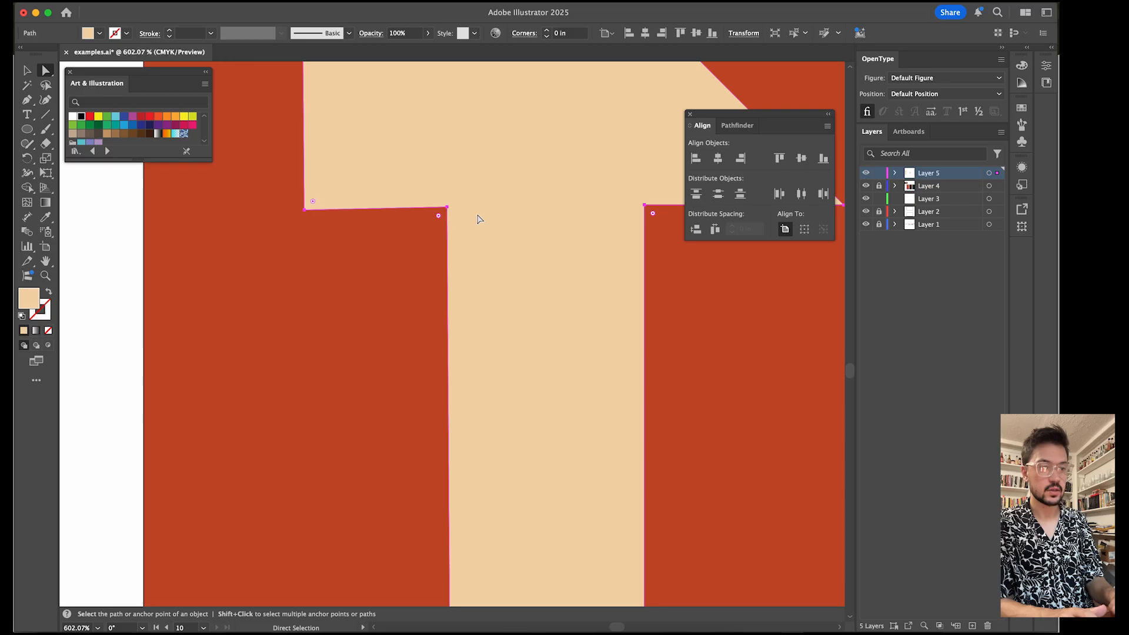
{"action": "left_click", "coordinate": [448, 208]}
{"action": "key", "text": "Down"}
{"action": "key", "text": "Down"}
{"action": "key", "text": "Down"}
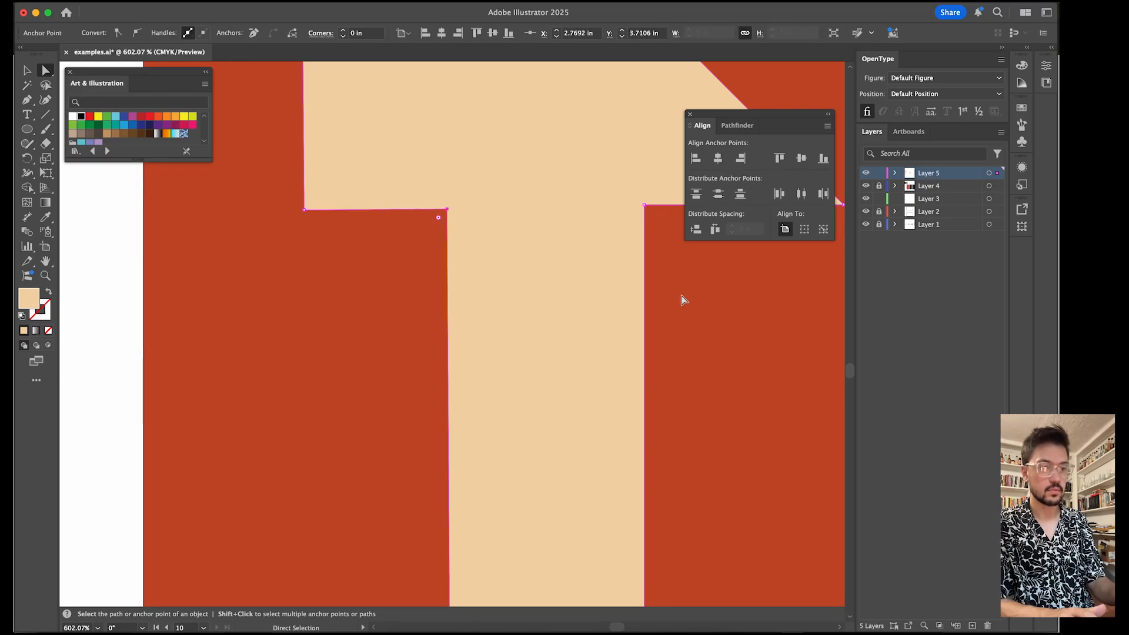
{"action": "left_click", "coordinate": [304, 210]}
{"action": "left_click", "coordinate": [448, 209], "text": "shift"}
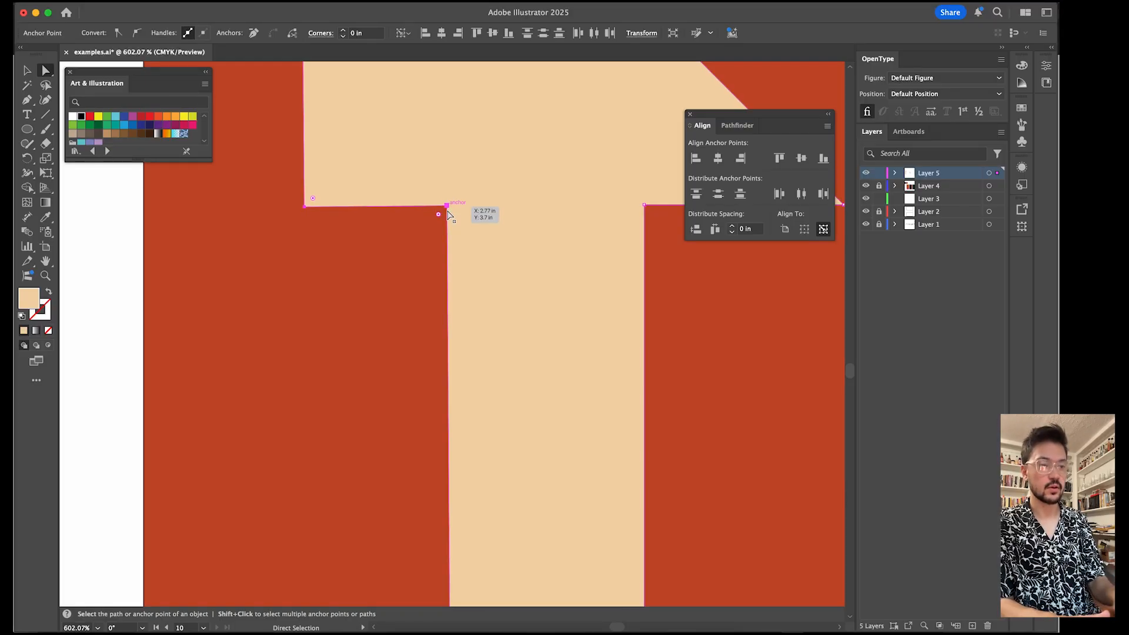
Step: Move the handle's bottom-left anchor point slightly left to straighten the handle's left edge
{"action": "scroll", "coordinate": [448, 215], "scroll_direction": "down", "scroll_amount": 5}
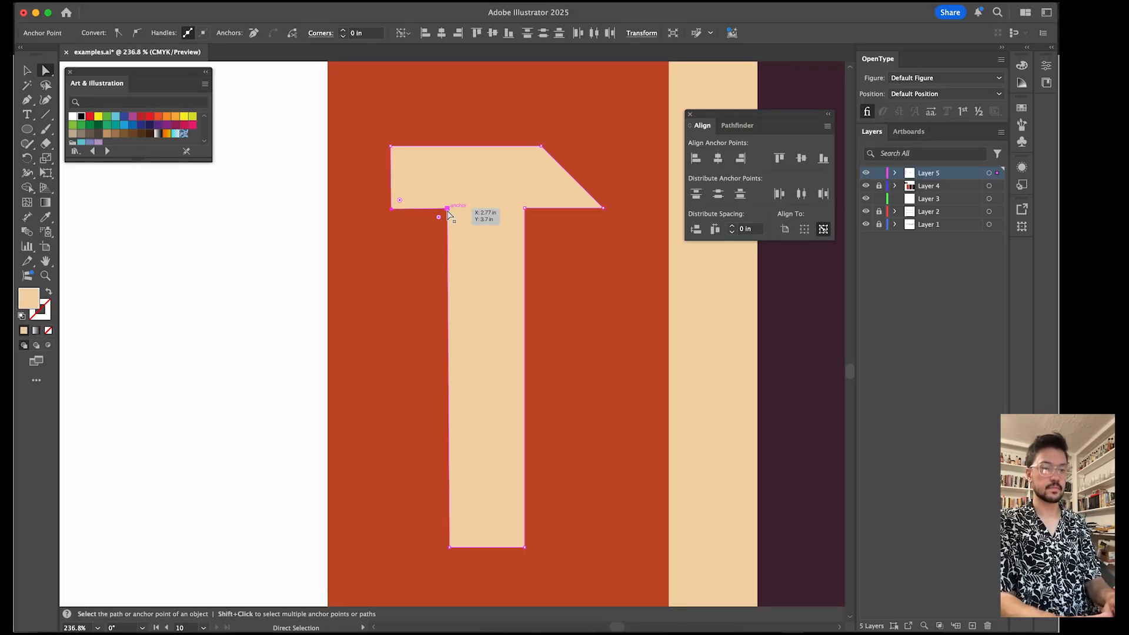
{"action": "left_click", "coordinate": [449, 548]}
{"action": "left_click_drag", "start_coordinate": [449, 548], "coordinate": [448, 548]}
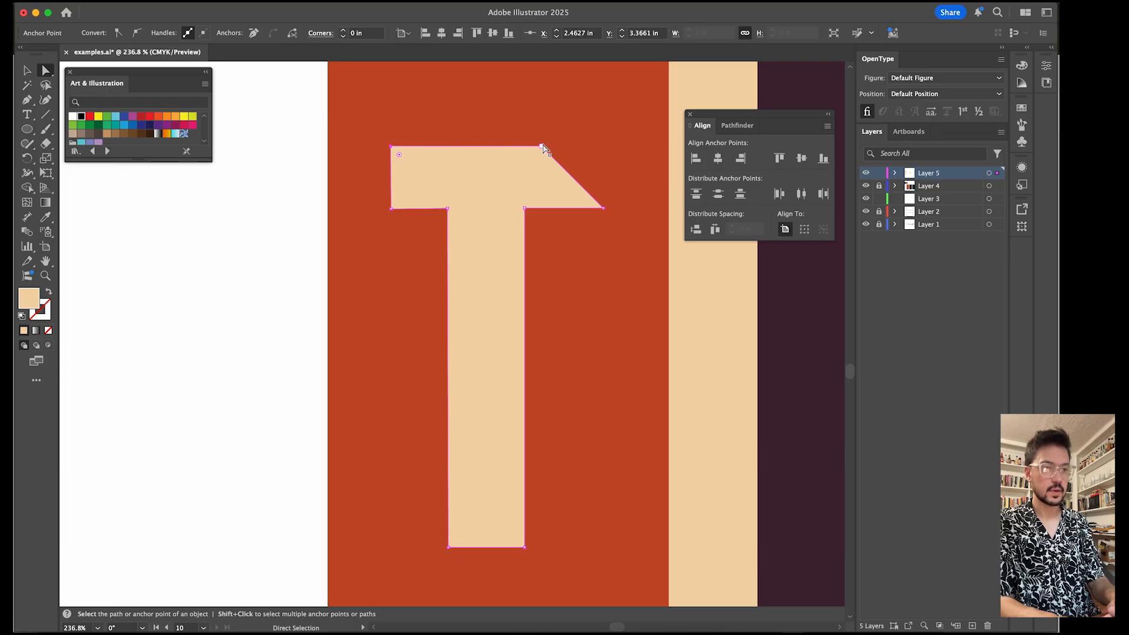
Step: Raise the two top anchor points of the hammer head by about 0.1 in to thicken the head
{"action": "left_click_drag", "start_coordinate": [541, 146], "coordinate": [541, 127]}
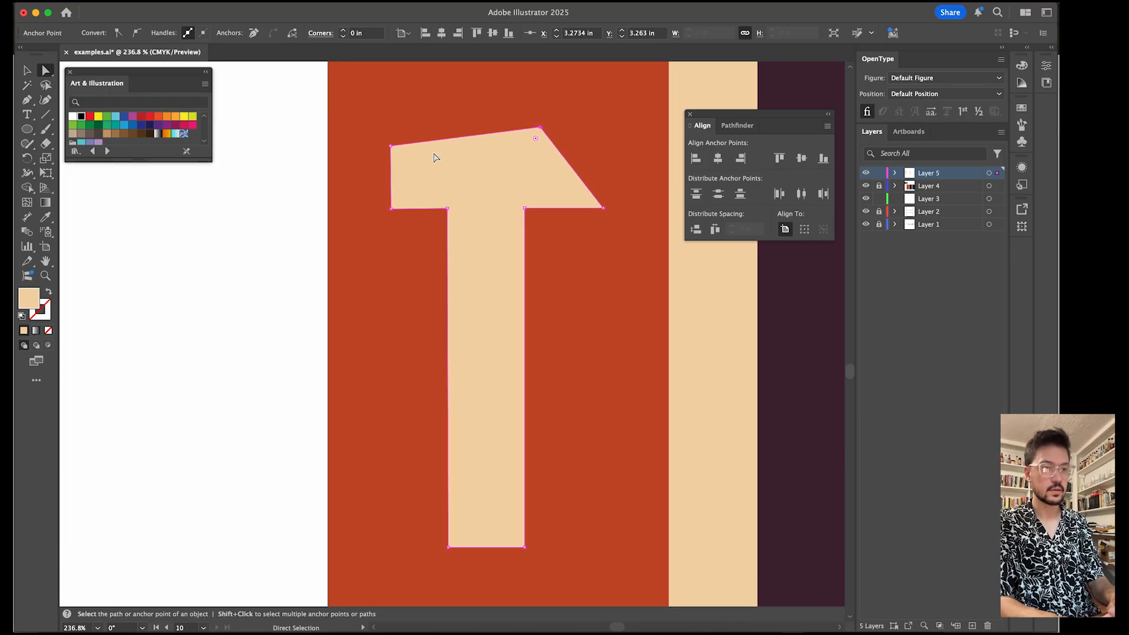
{"action": "left_click_drag", "start_coordinate": [391, 144], "coordinate": [391, 127]}
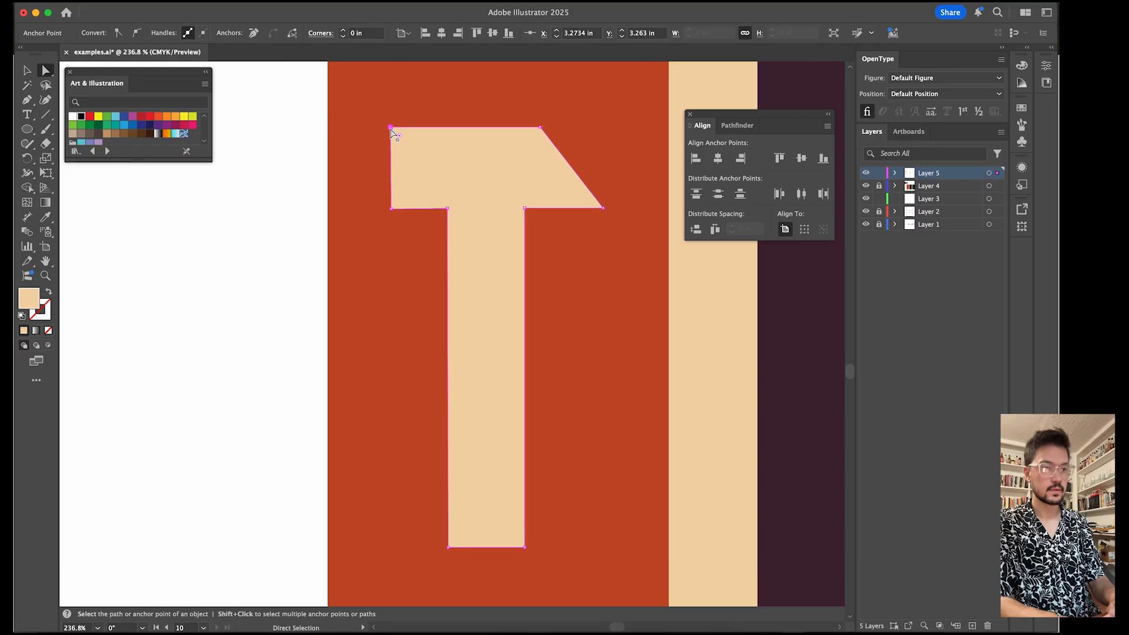
{"action": "left_click", "coordinate": [322, 189]}
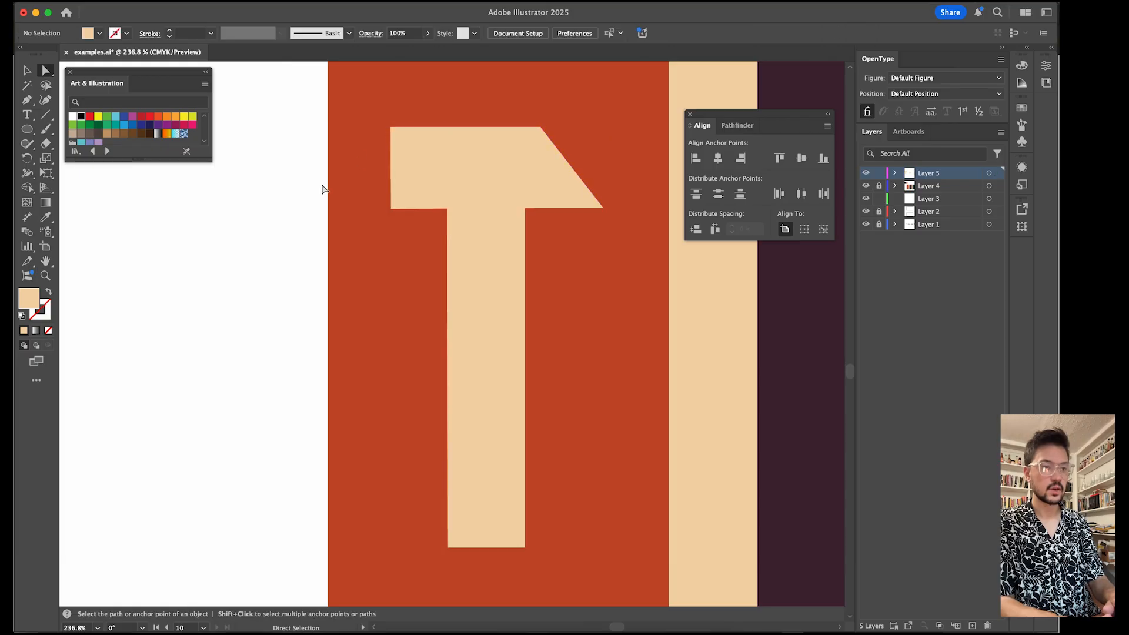
Step: Extend the hammer head's square end slightly to the left by moving its two end points, then select the whole hammer
{"action": "left_click", "coordinate": [391, 127]}
{"action": "left_click", "coordinate": [392, 209], "text": "shift"}
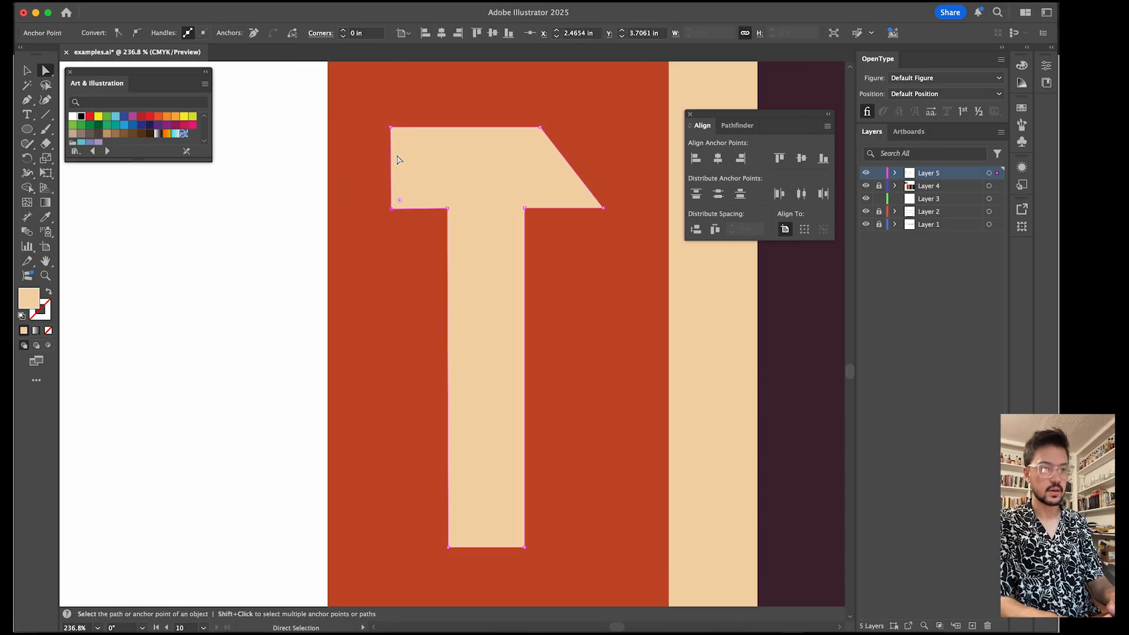
{"action": "left_click_drag", "start_coordinate": [390, 124], "coordinate": [380, 125]}
{"action": "key", "text": "v"}
{"action": "left_click", "coordinate": [466, 239]}
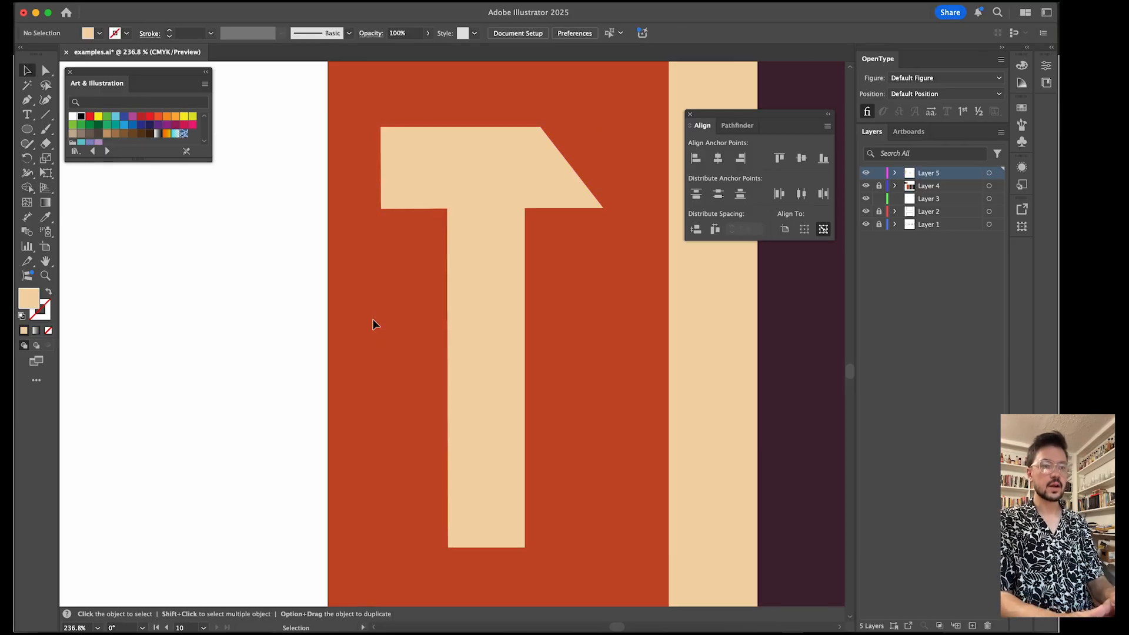
{"action": "key", "text": "super+0"}
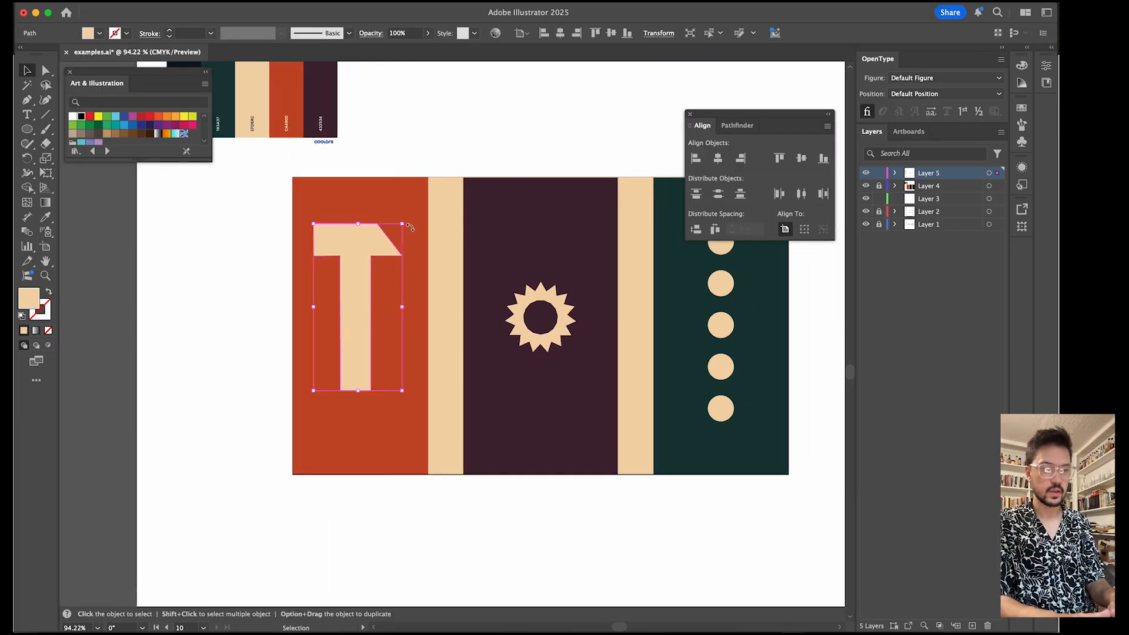
Step: Scale the hammer down to about two thirds of its size, centre it in the orange stripe and nudge it slightly right
{"action": "left_click_drag", "start_coordinate": [402, 223], "coordinate": [389, 252]}
{"action": "left_click_drag", "start_coordinate": [355, 299], "coordinate": [354, 301]}
{"action": "left_click", "coordinate": [235, 307]}
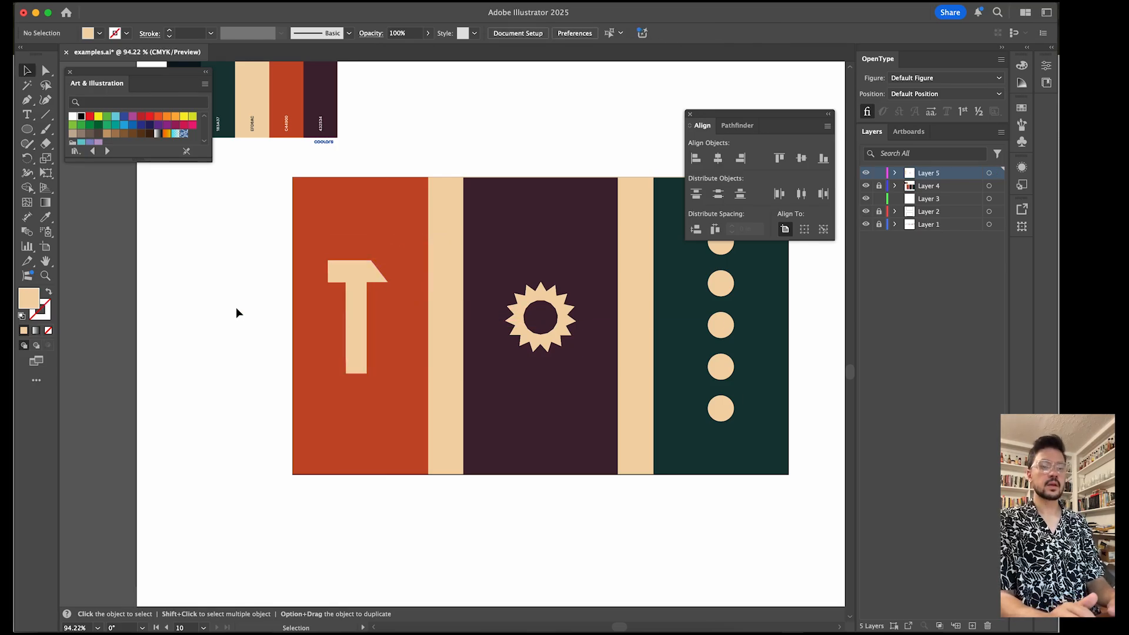
{"action": "left_click", "coordinate": [352, 312]}
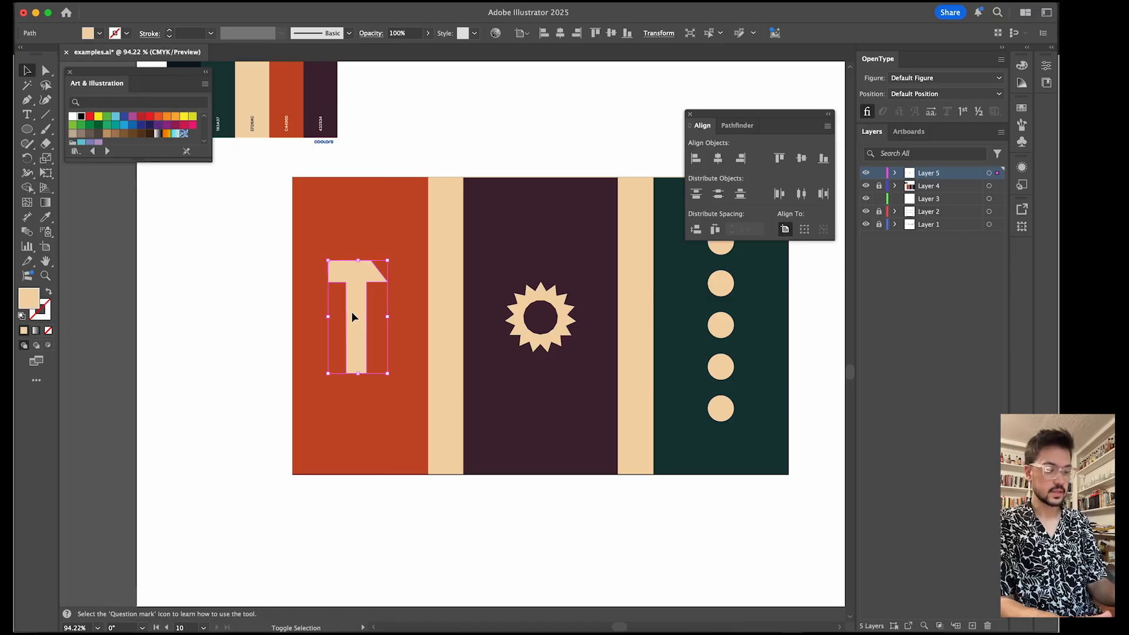
{"action": "key", "text": "Right"}
{"action": "left_click", "coordinate": [205, 330]}
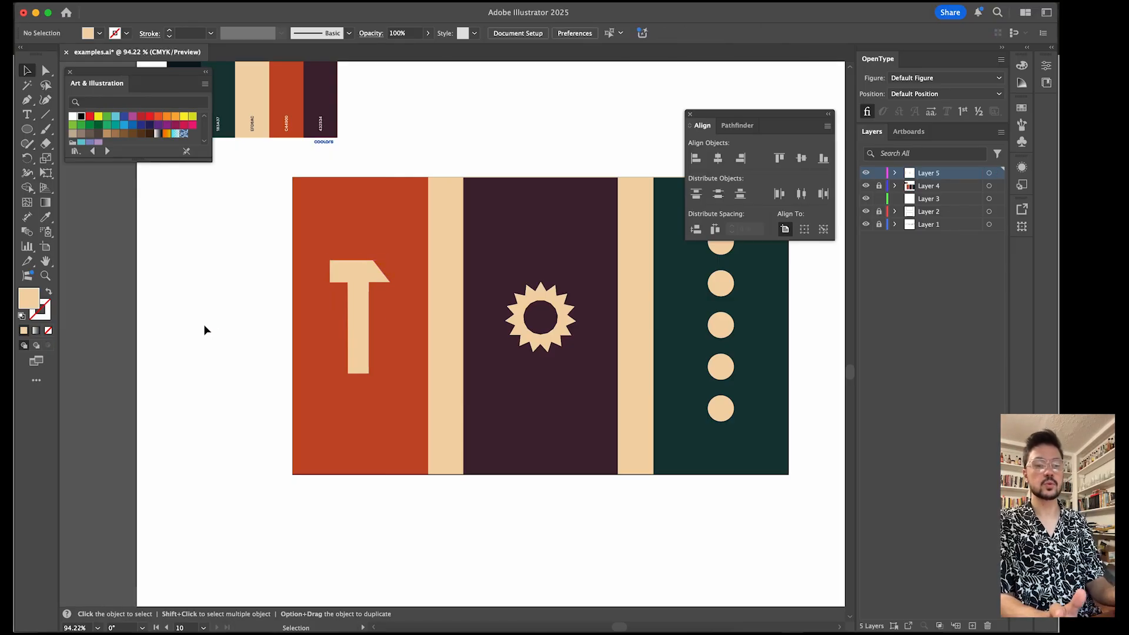
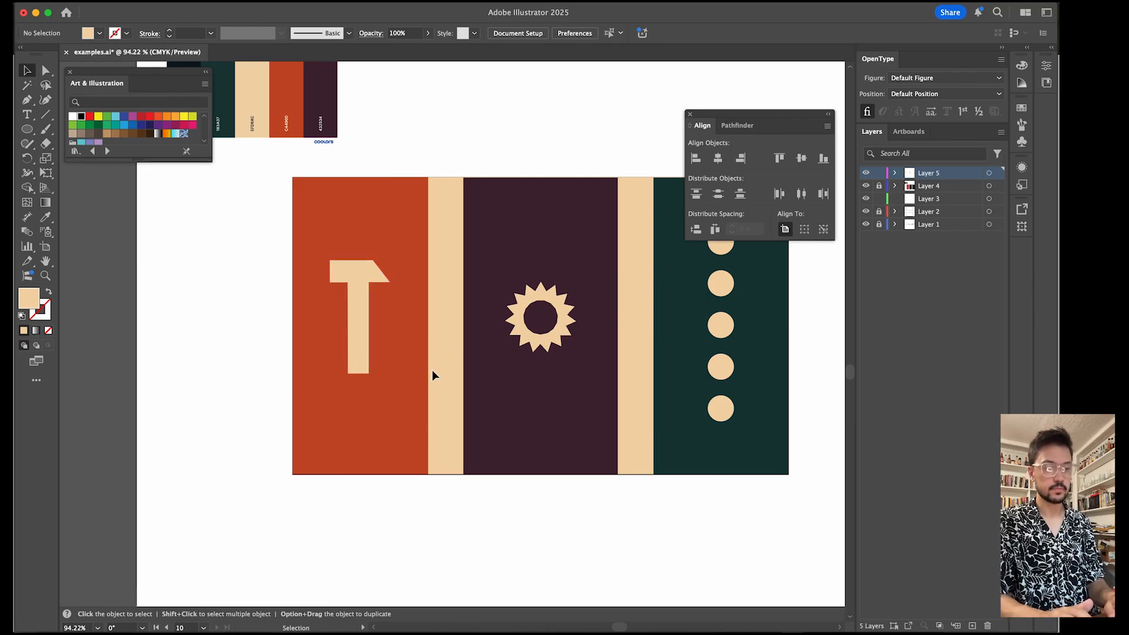
Step: Delete the hammer from the orange stripe
{"action": "scroll", "coordinate": [431, 369], "scroll_direction": "down", "scroll_amount": 2}
{"action": "scroll", "coordinate": [436, 343], "scroll_direction": "up", "scroll_amount": 2}
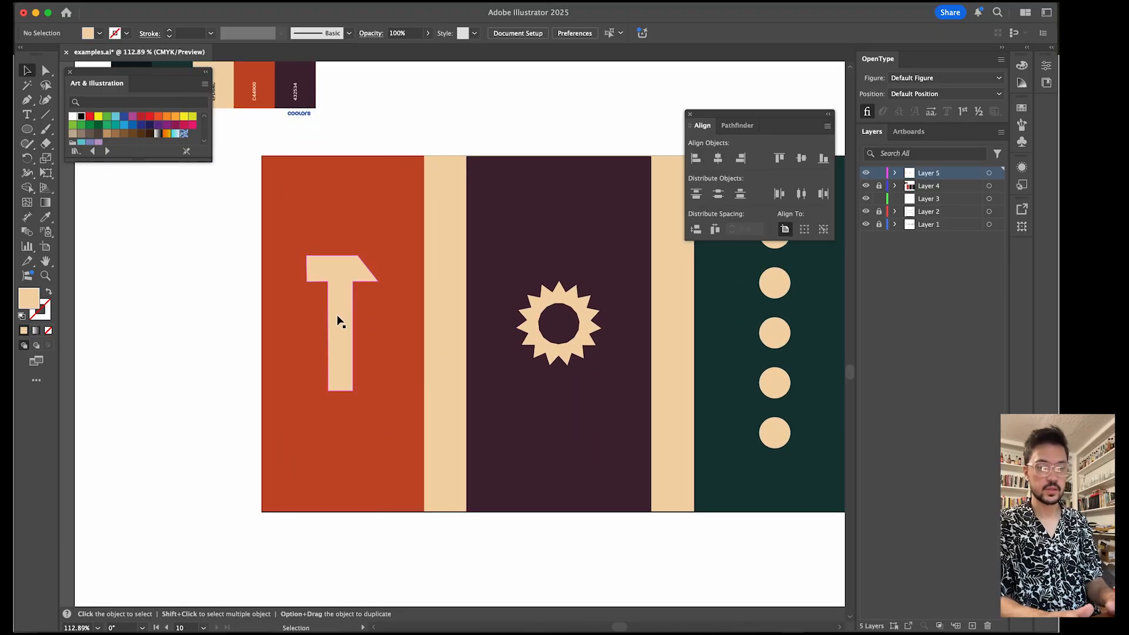
{"action": "scroll", "coordinate": [338, 320], "scroll_direction": "down", "scroll_amount": 3}
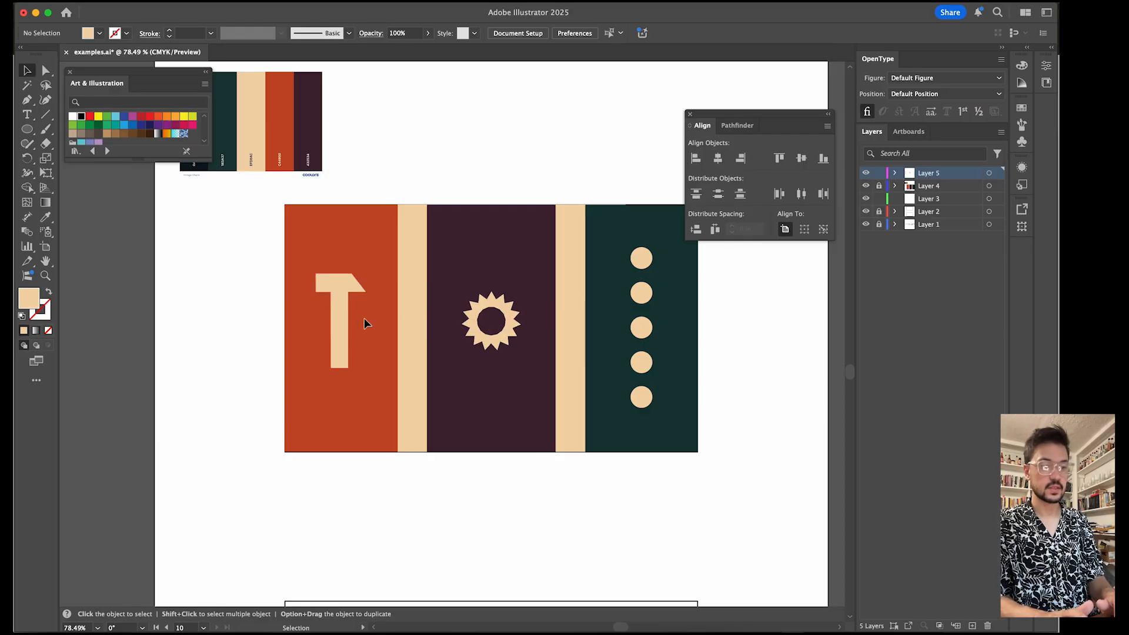
{"action": "left_click_drag", "start_coordinate": [342, 316], "coordinate": [321, 335]}
{"action": "key", "text": "Delete"}
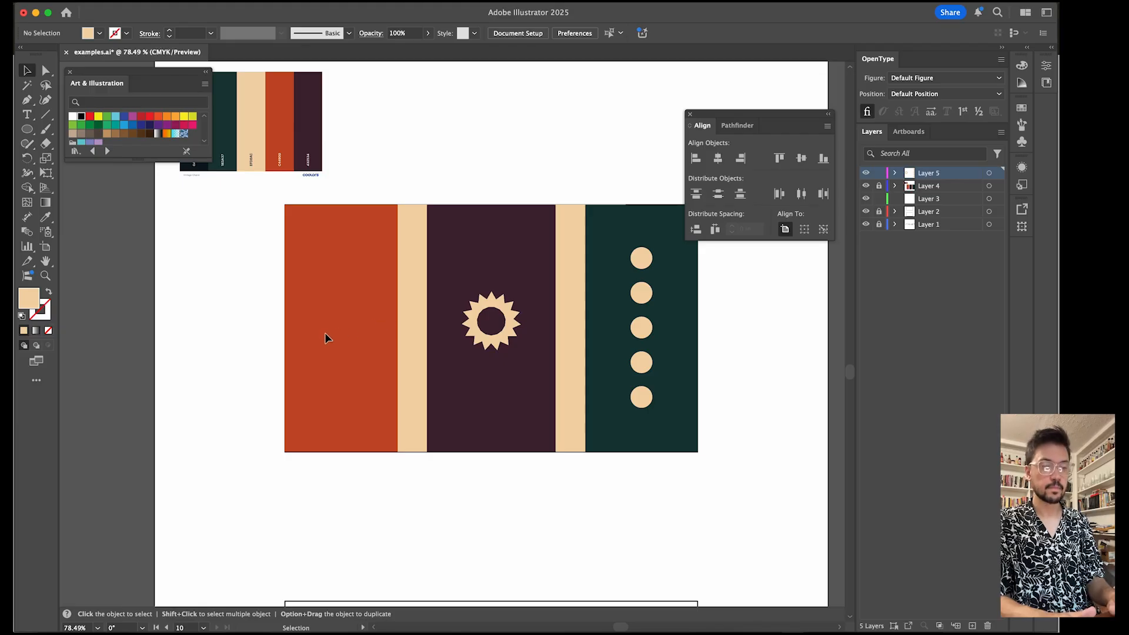
Step: Draw a beige crescent moon freehand with the Pen tool in the upper half of the orange stripe, then deselect it
{"action": "scroll", "coordinate": [325, 333], "scroll_direction": "up", "scroll_amount": 3}
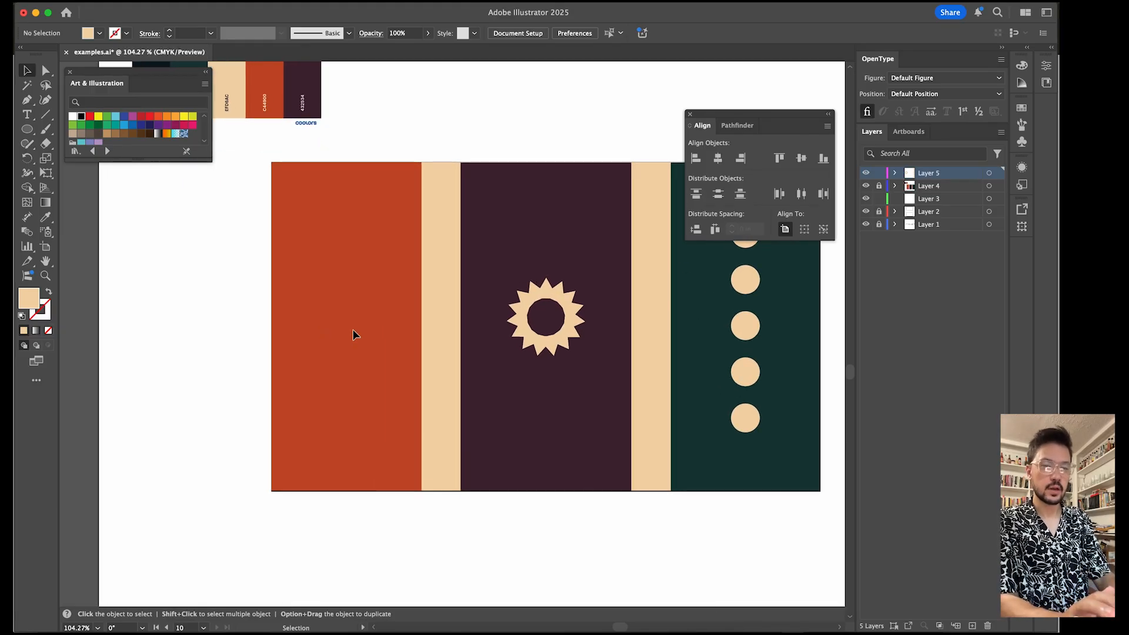
{"action": "key", "text": "p"}
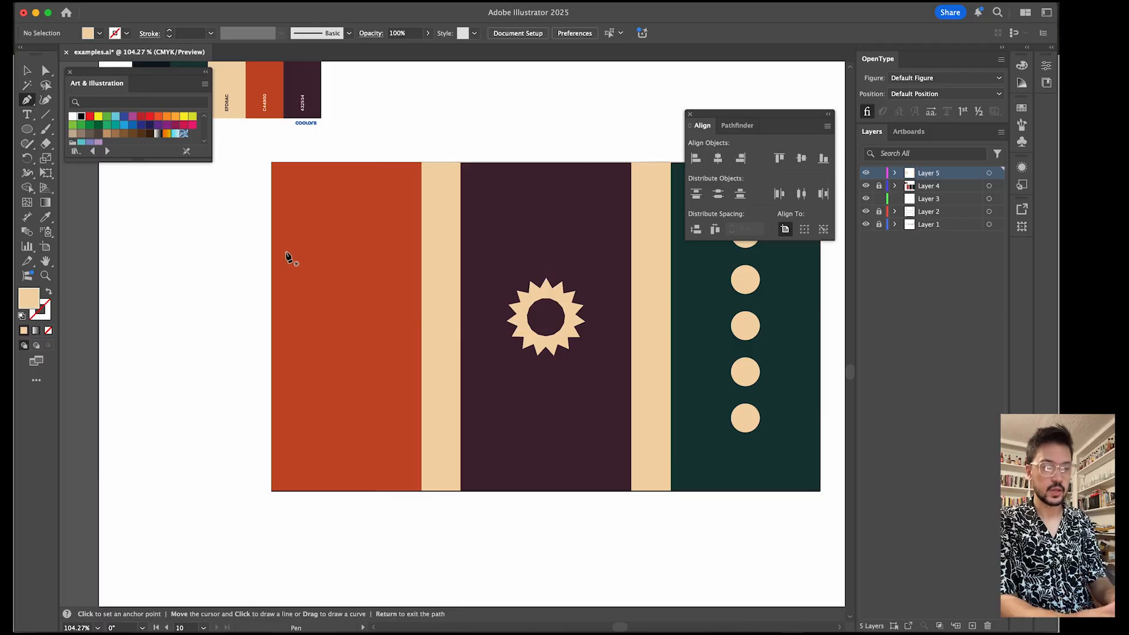
{"action": "left_click", "coordinate": [313, 245]}
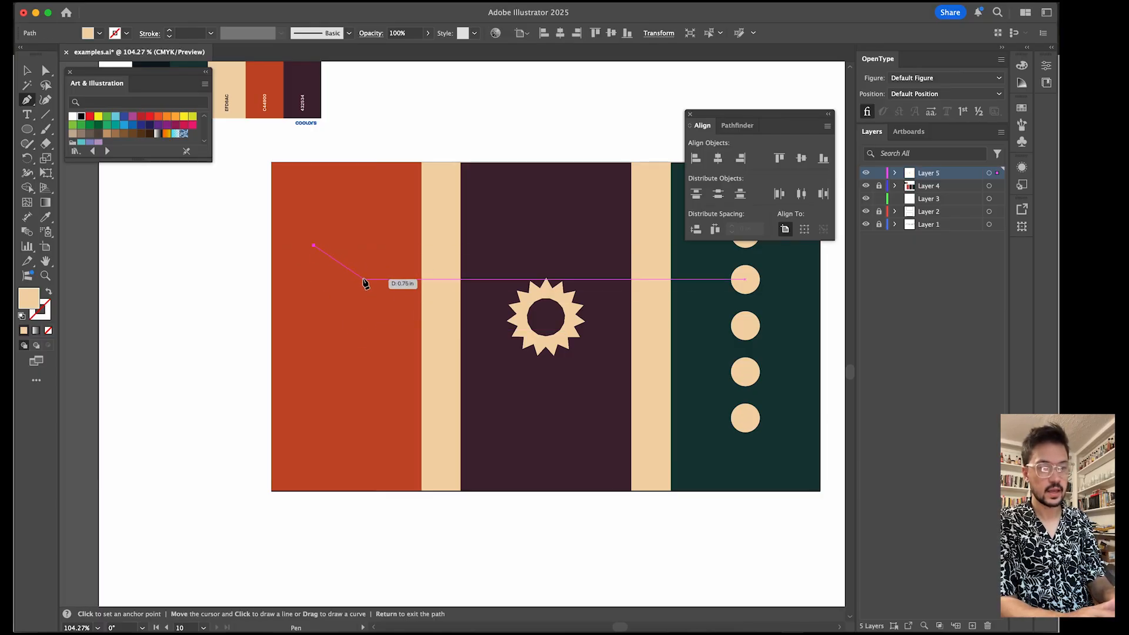
{"action": "left_click_drag", "start_coordinate": [362, 279], "coordinate": [370, 317]}
{"action": "left_click", "coordinate": [338, 340]}
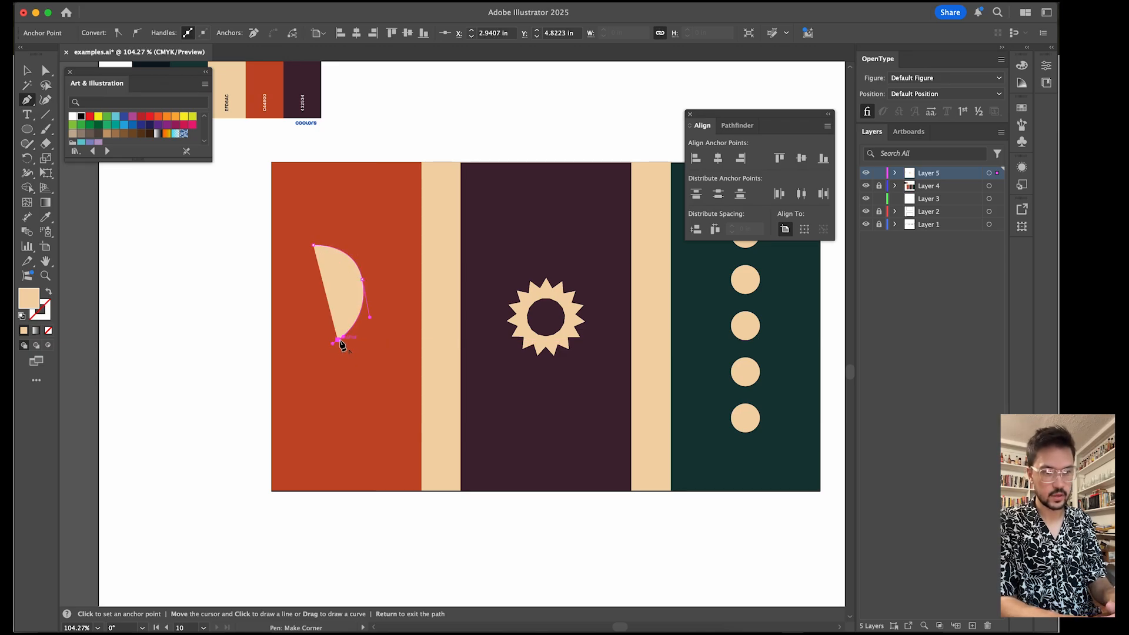
{"action": "left_click_drag", "start_coordinate": [346, 288], "coordinate": [341, 282]}
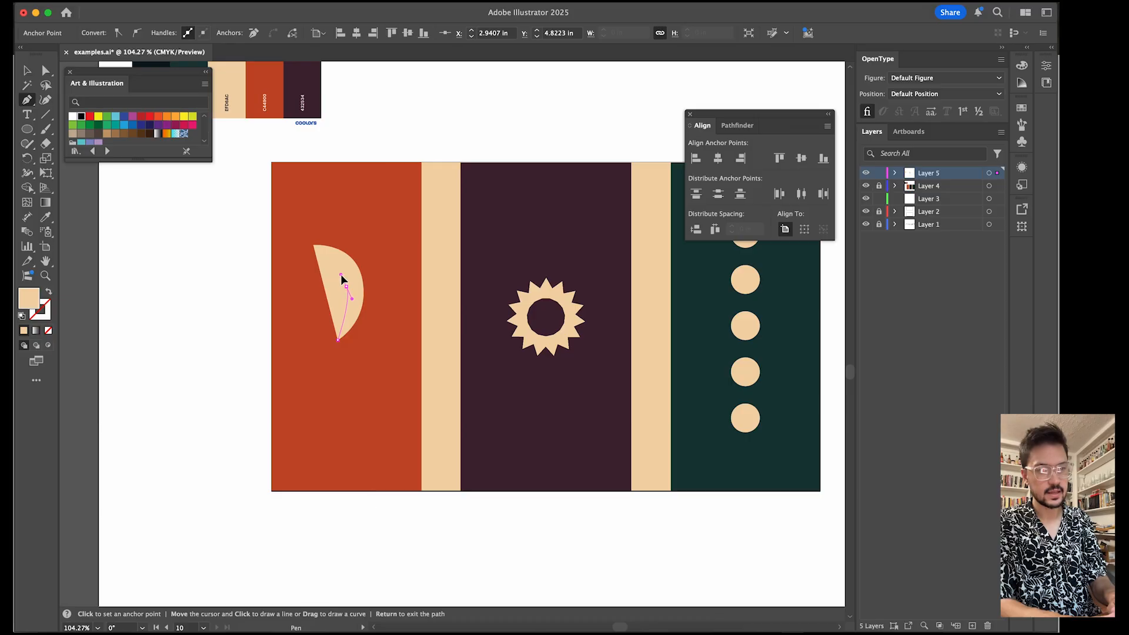
{"action": "left_click_drag", "start_coordinate": [313, 245], "coordinate": [290, 232]}
{"action": "key", "text": "v"}
{"action": "left_click", "coordinate": [408, 222]}
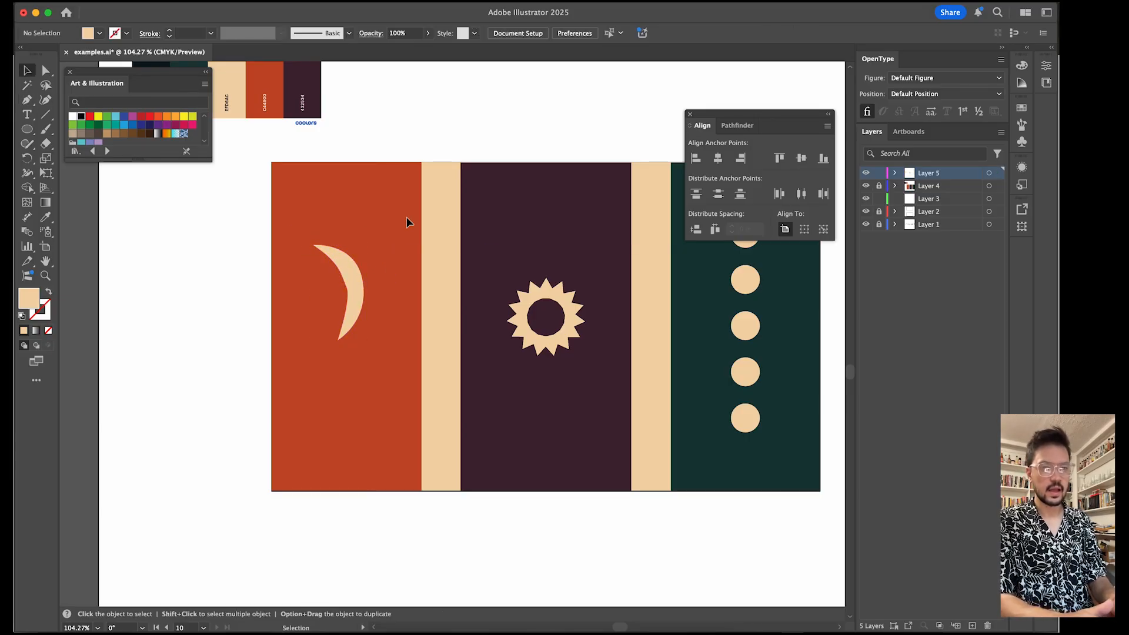
Step: Inspect the Pen-drawn crescent's uneven curves up close, then delete the crescent
{"action": "scroll", "coordinate": [369, 280], "scroll_direction": "up", "scroll_amount": 5}
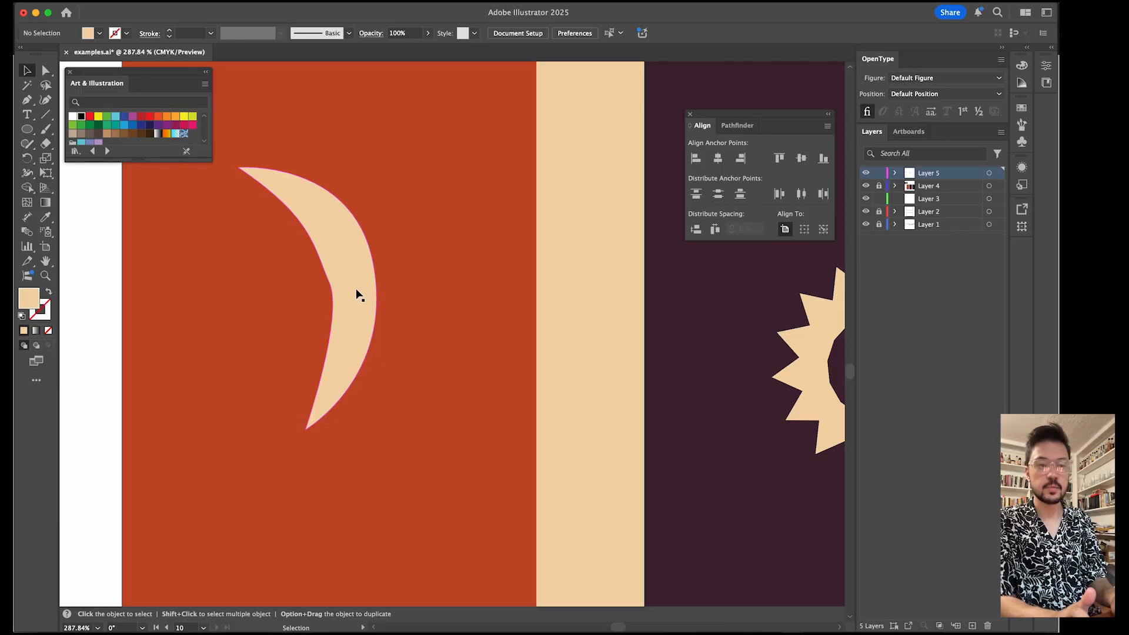
{"action": "scroll", "coordinate": [356, 290], "scroll_direction": "left", "scroll_amount": 1}
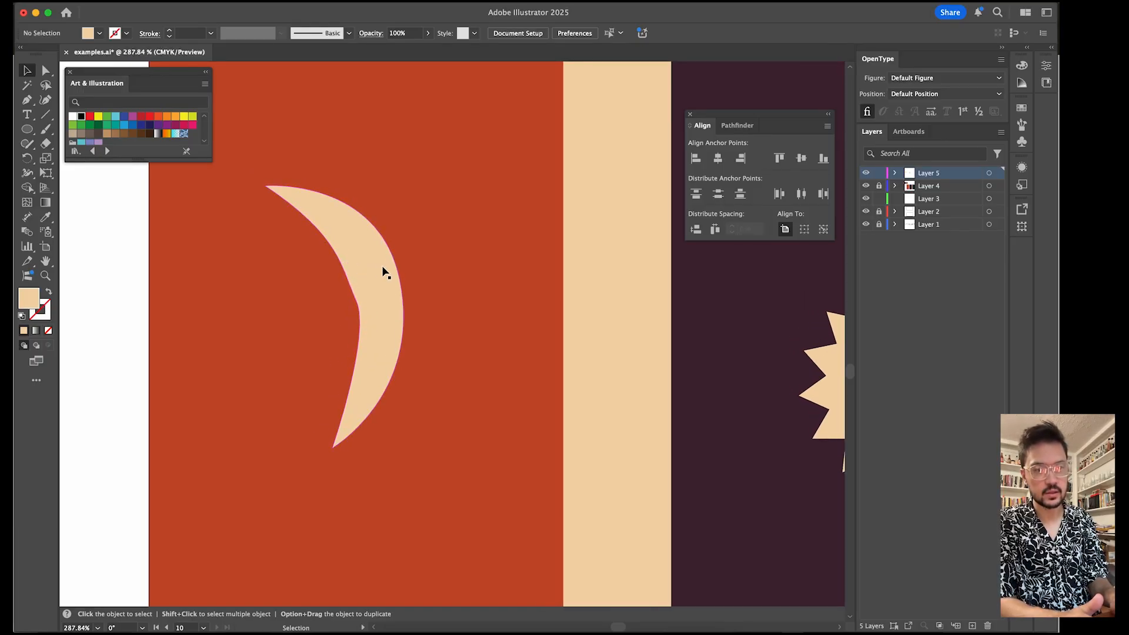
{"action": "scroll", "coordinate": [370, 377], "scroll_direction": "down", "scroll_amount": 7}
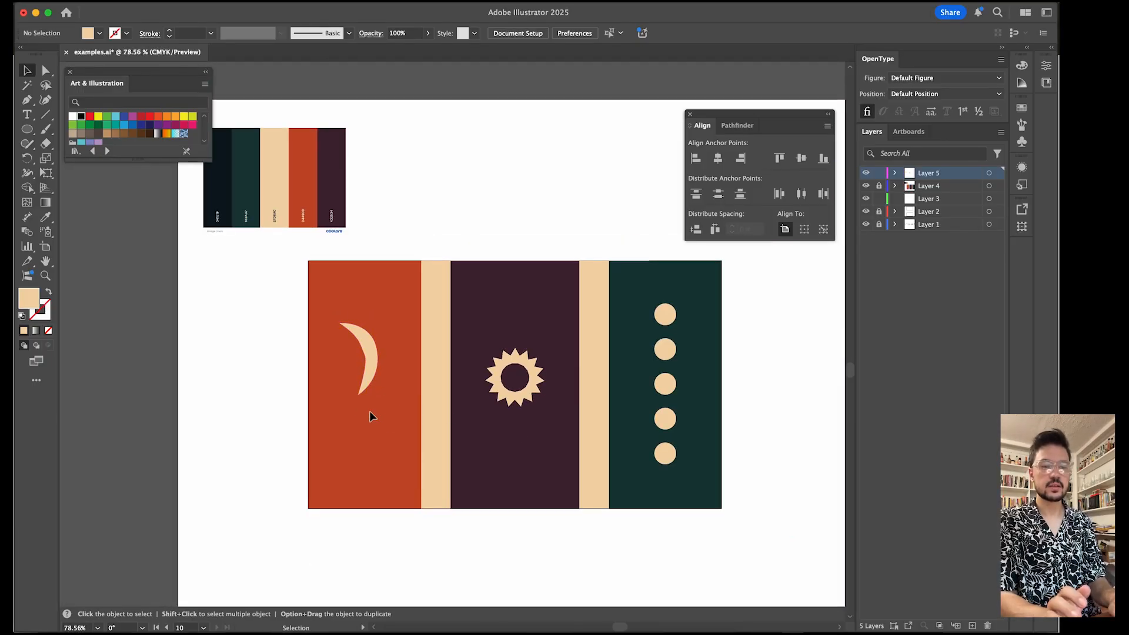
{"action": "scroll", "coordinate": [370, 411], "scroll_direction": "up", "scroll_amount": 2}
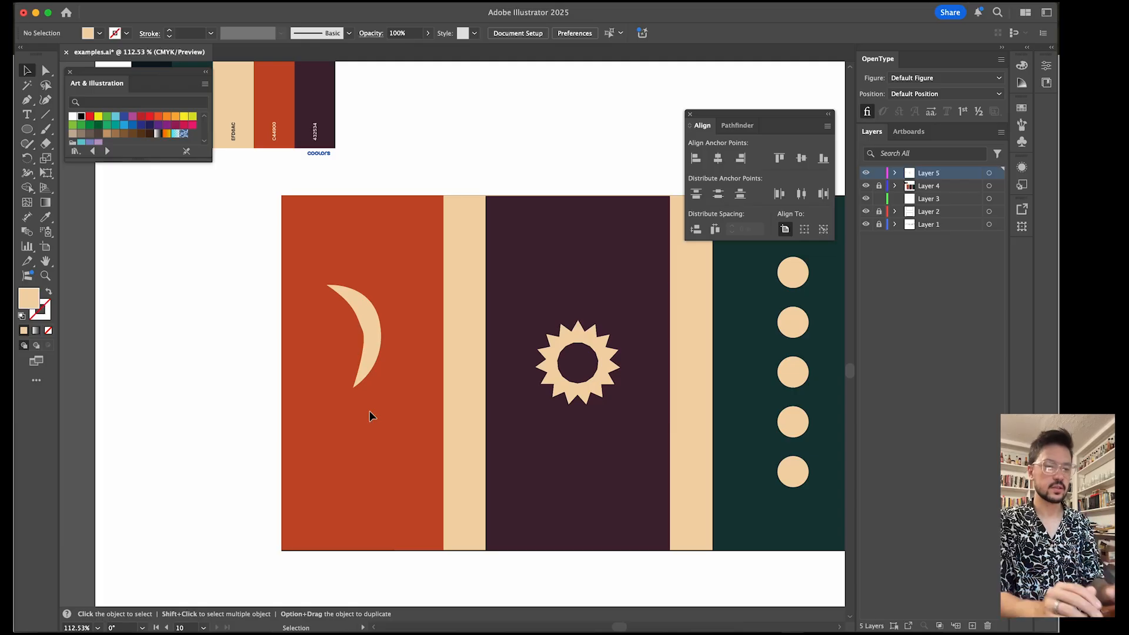
{"action": "scroll", "coordinate": [369, 410], "scroll_direction": "down", "scroll_amount": 1}
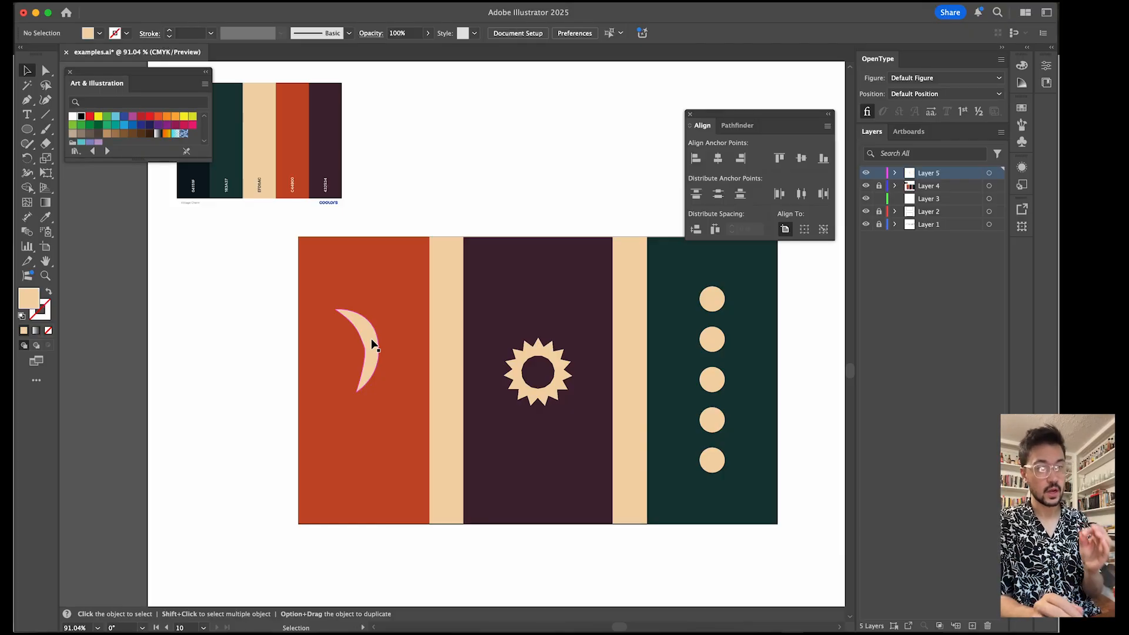
{"action": "left_click", "coordinate": [373, 344]}
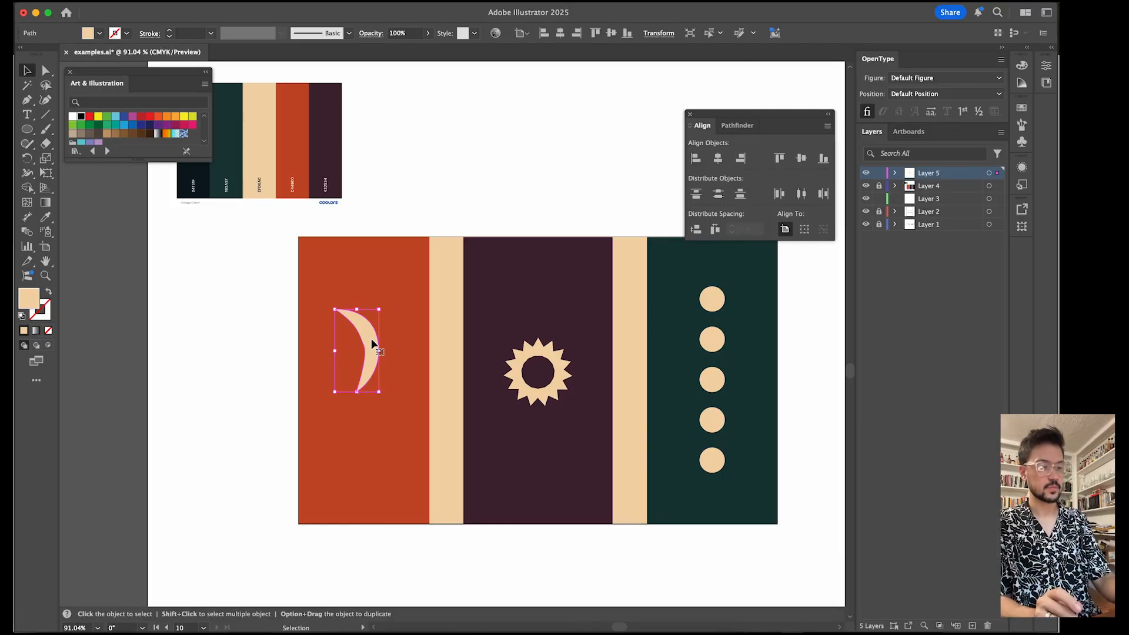
{"action": "key", "text": "Delete"}
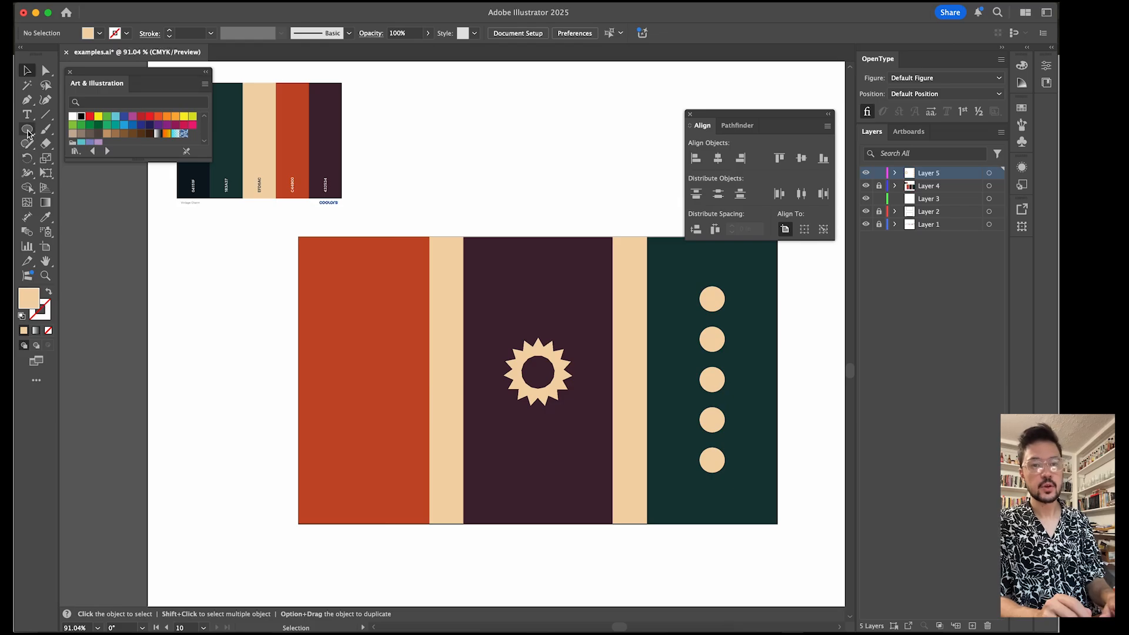
Step: Draw a beige circle about 1 in across in the orange stripe and place a copy of it just below
{"action": "left_click", "coordinate": [27, 129]}
{"action": "left_click", "coordinate": [88, 159]}
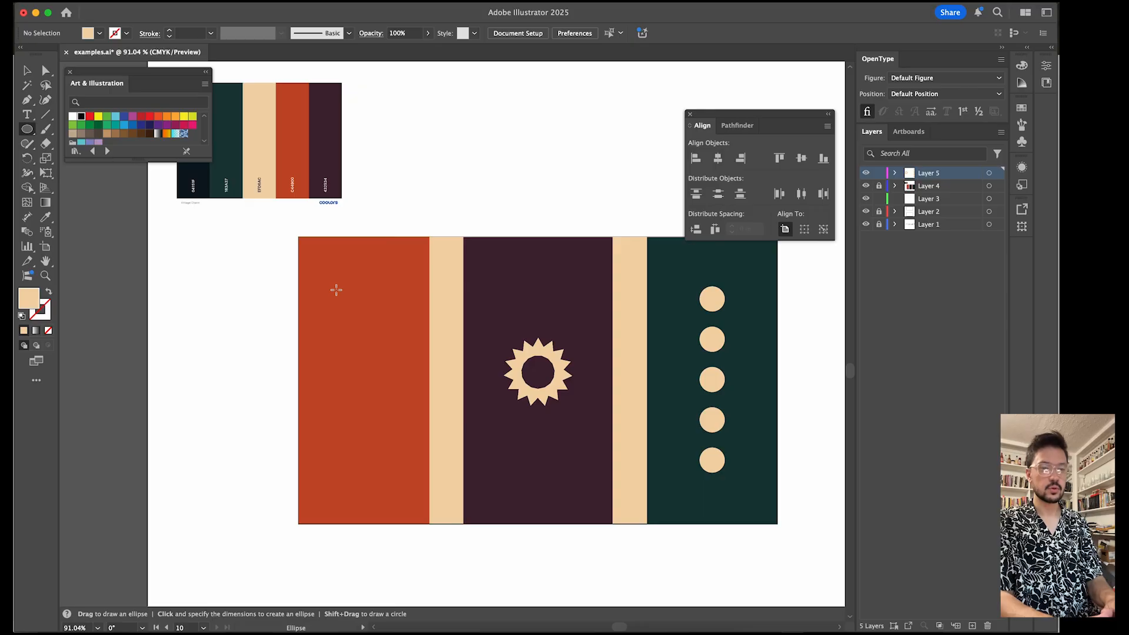
{"action": "left_click_drag", "start_coordinate": [336, 289], "coordinate": [408, 355]}
{"action": "key", "text": "v"}
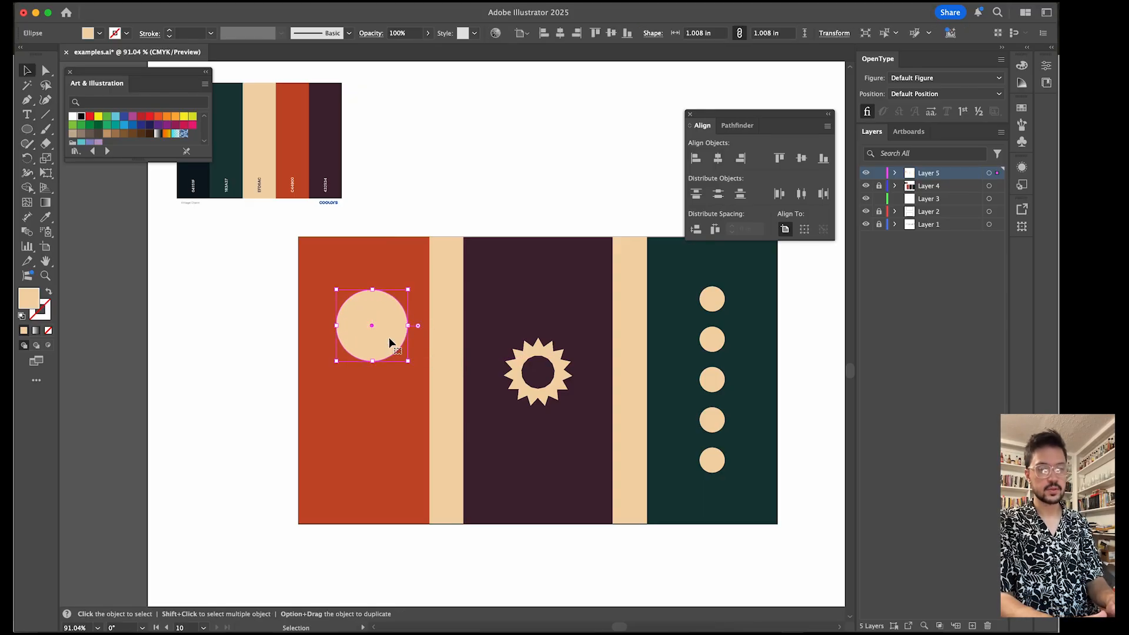
{"action": "left_click_drag", "start_coordinate": [389, 336], "coordinate": [383, 426]}
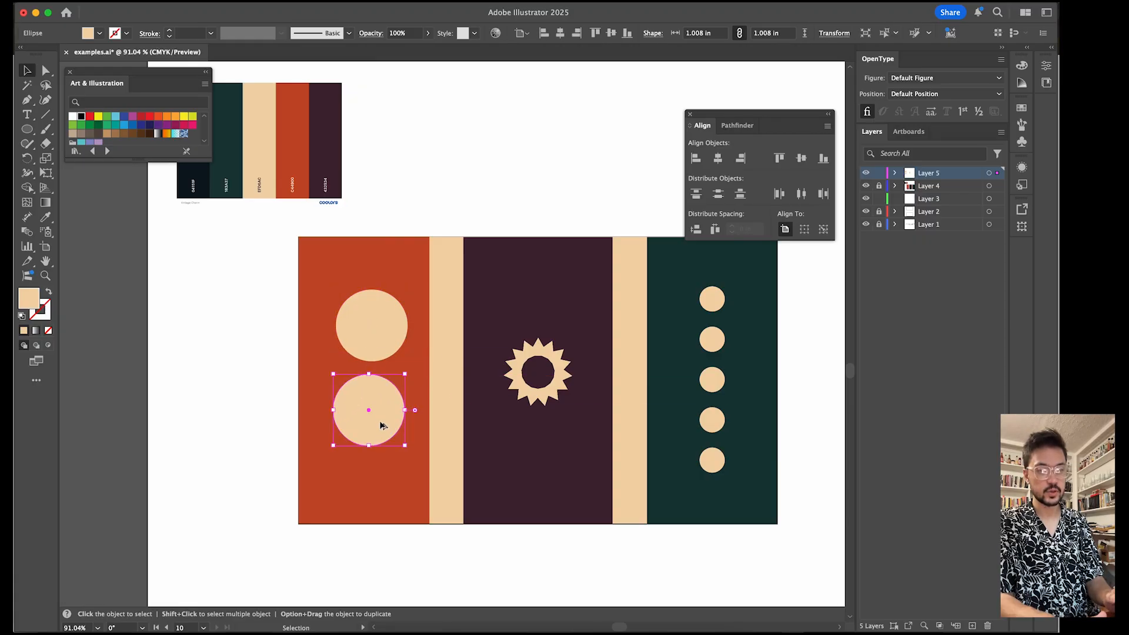
{"action": "left_click", "coordinate": [421, 314]}
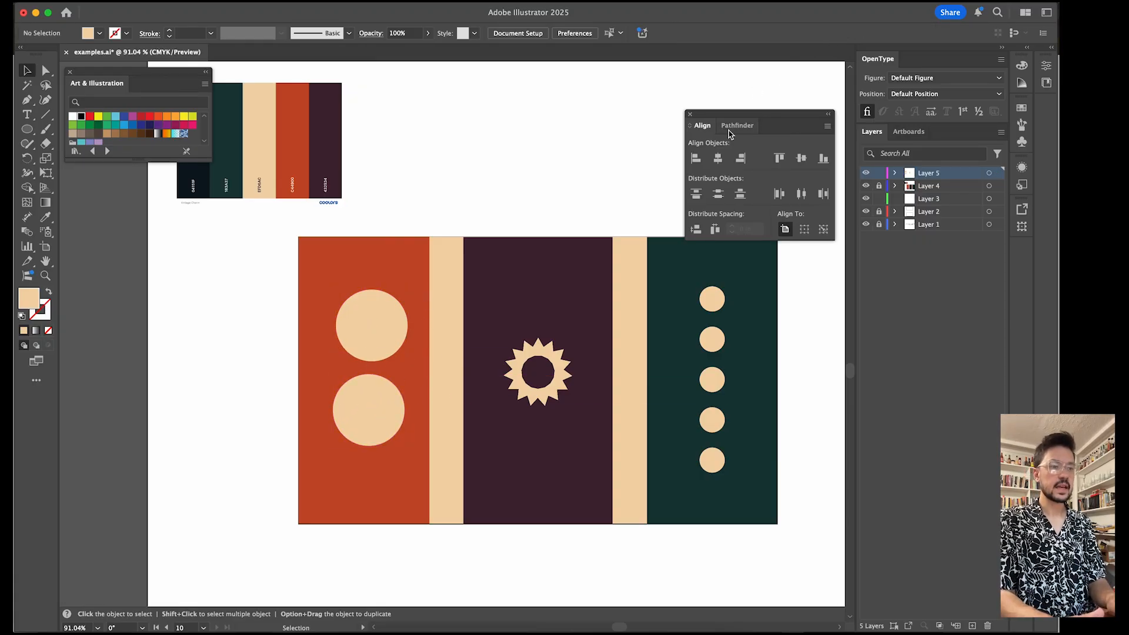
Step: Bring up the Pathfinder operations in place of the alignment options
{"action": "left_click", "coordinate": [739, 127]}
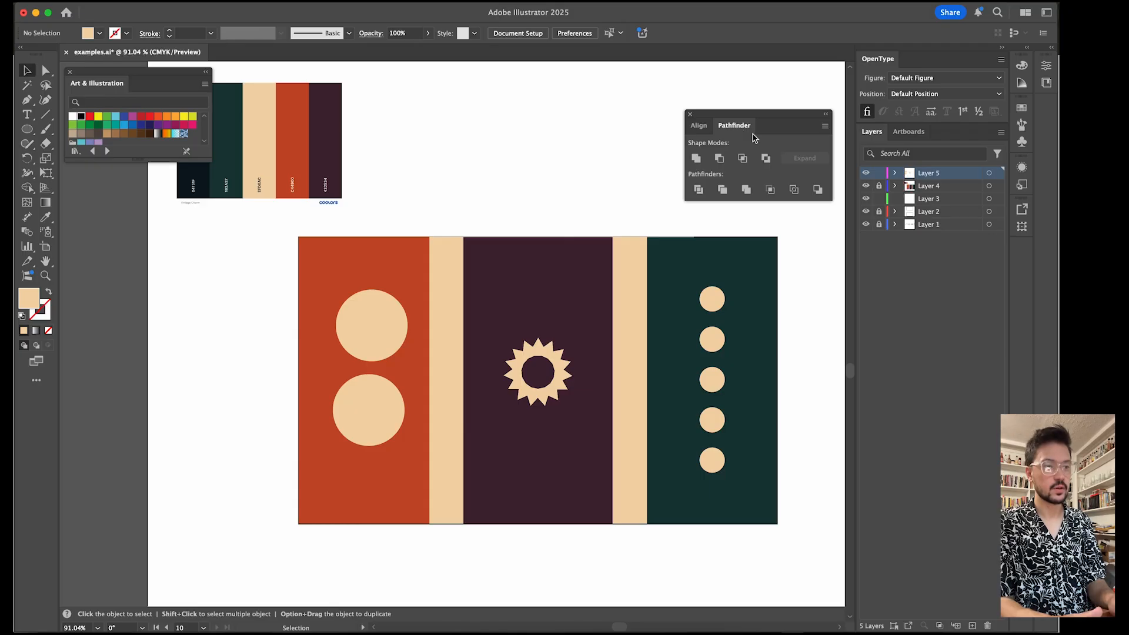
{"action": "left_click", "coordinate": [318, 2]}
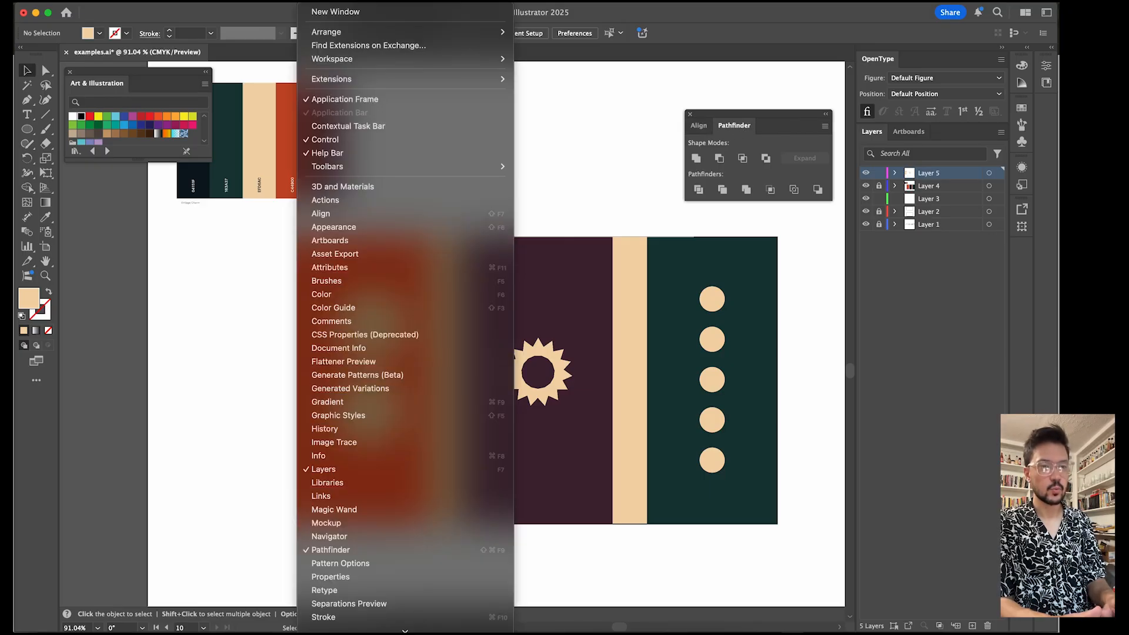
{"action": "left_click", "coordinate": [768, 116]}
Step: Move the lower circle up until its top edge touches the upper circle
{"action": "left_click", "coordinate": [374, 410]}
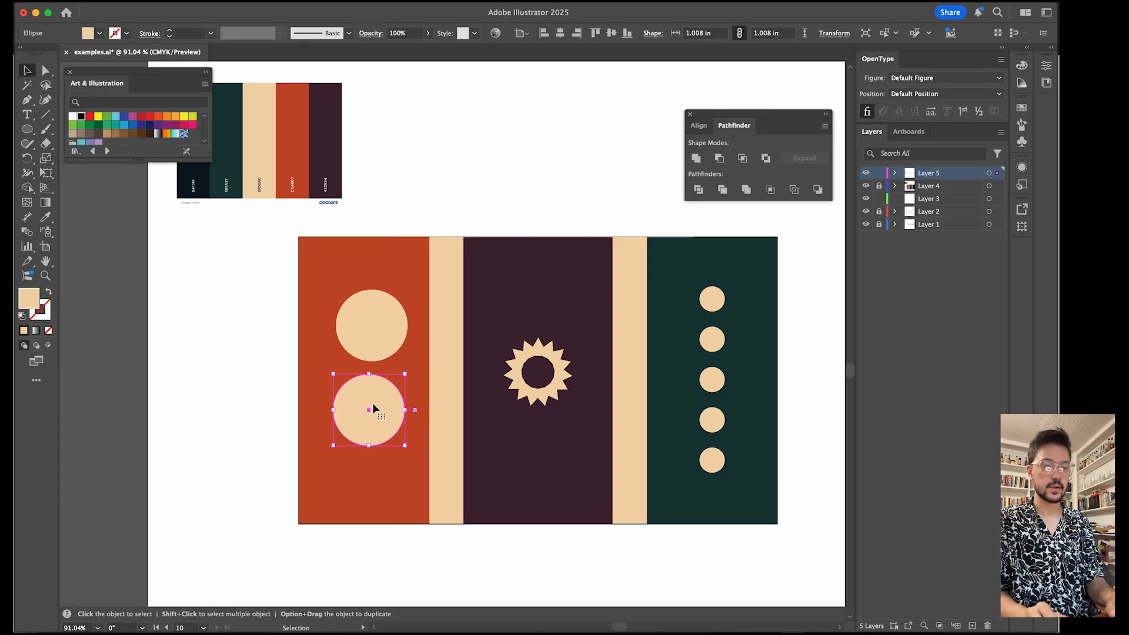
{"action": "scroll", "coordinate": [372, 403], "scroll_direction": "up", "scroll_amount": 3}
{"action": "left_click_drag", "start_coordinate": [414, 417], "coordinate": [428, 384]}
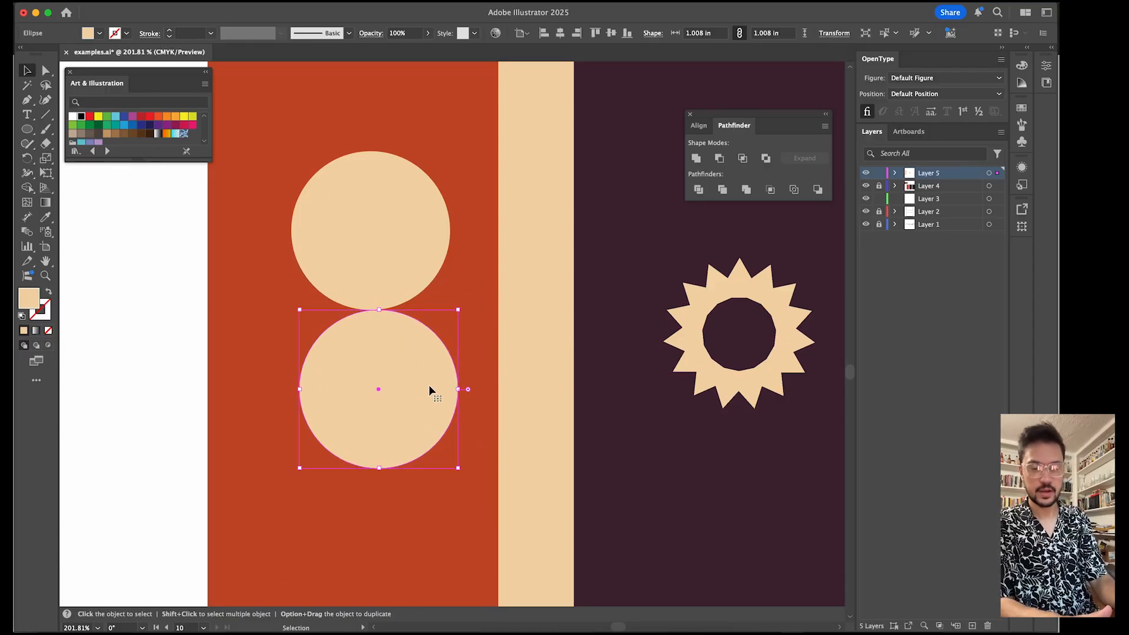
Step: Switch to outline view and examine the paths of the two large circles, the sunburst and the column of small circles
{"action": "key", "text": "super+y"}
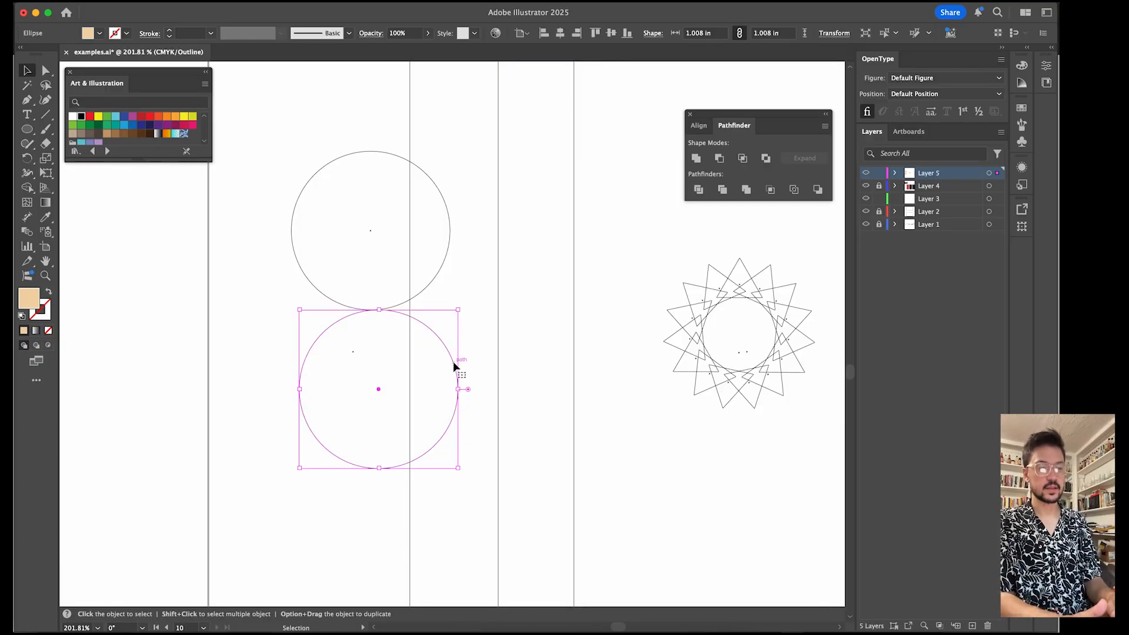
{"action": "key", "text": "super+z"}
{"action": "scroll", "coordinate": [567, 347], "scroll_direction": "right", "scroll_amount": 5}
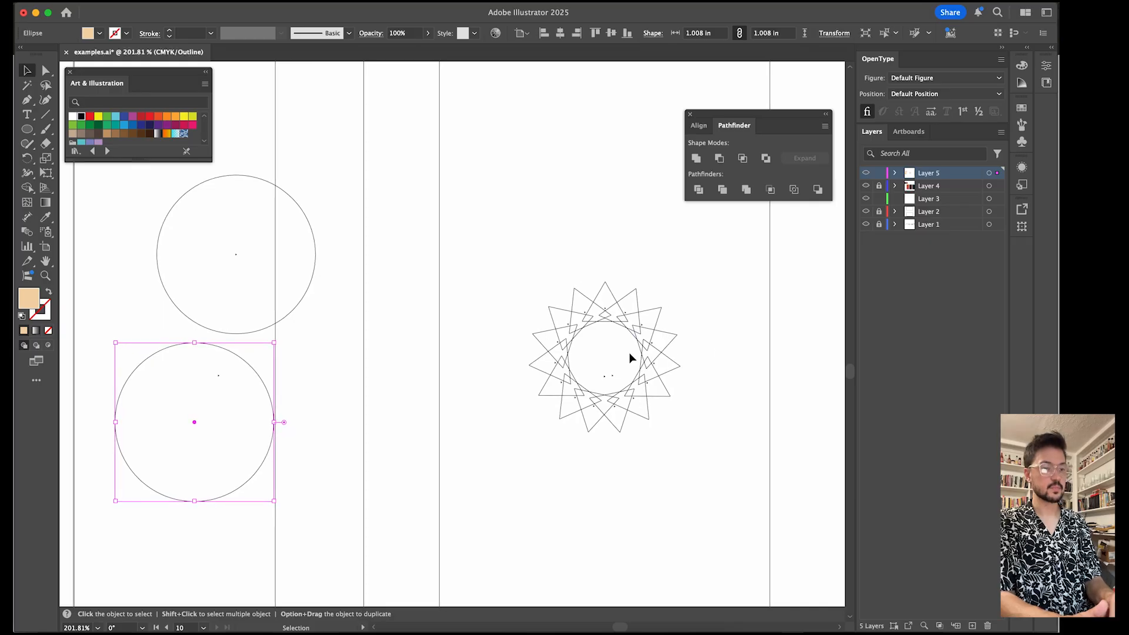
{"action": "scroll", "coordinate": [629, 357], "scroll_direction": "right", "scroll_amount": 7}
{"action": "scroll", "coordinate": [629, 358], "scroll_direction": "down", "scroll_amount": 3}
{"action": "scroll", "coordinate": [629, 358], "scroll_direction": "left", "scroll_amount": 3}
{"action": "scroll", "coordinate": [629, 357], "scroll_direction": "up", "scroll_amount": 2}
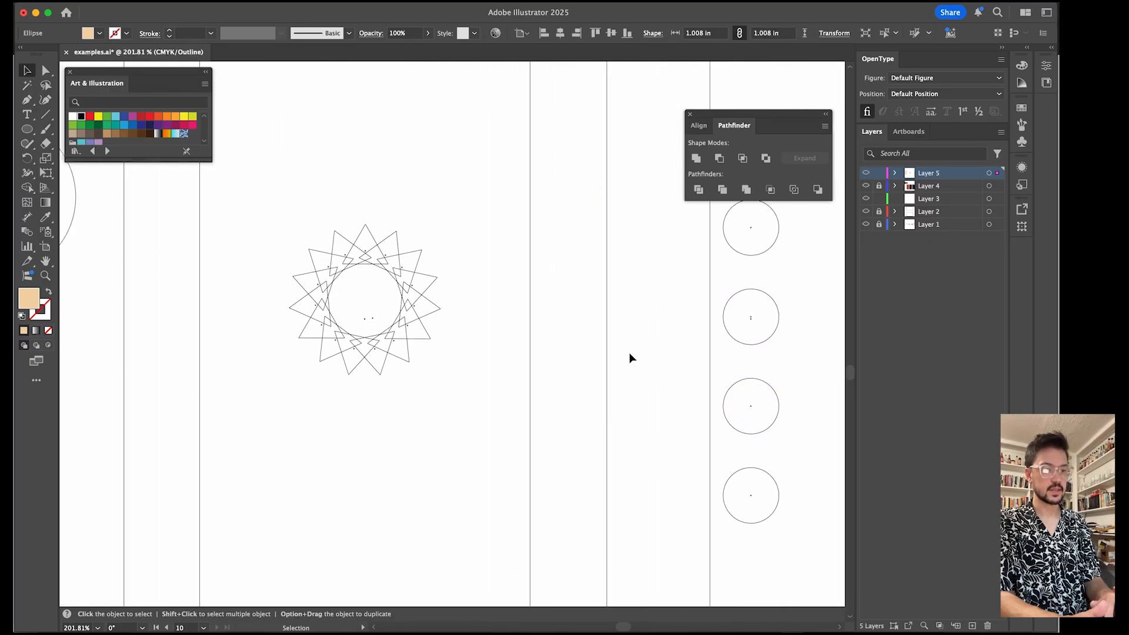
{"action": "scroll", "coordinate": [628, 358], "scroll_direction": "left", "scroll_amount": 10}
{"action": "scroll", "coordinate": [629, 357], "scroll_direction": "up", "scroll_amount": 1}
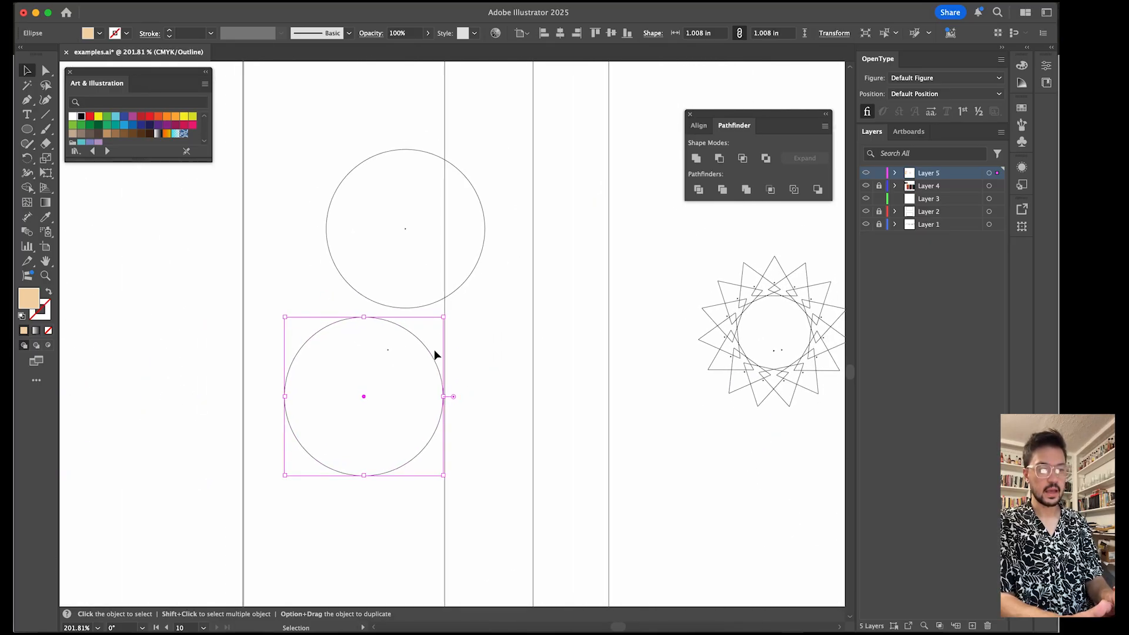
Step: Move the lower circle up to overlap the upper one on the same vertical axis, then return to the preview view
{"action": "left_click_drag", "start_coordinate": [429, 354], "coordinate": [472, 239]}
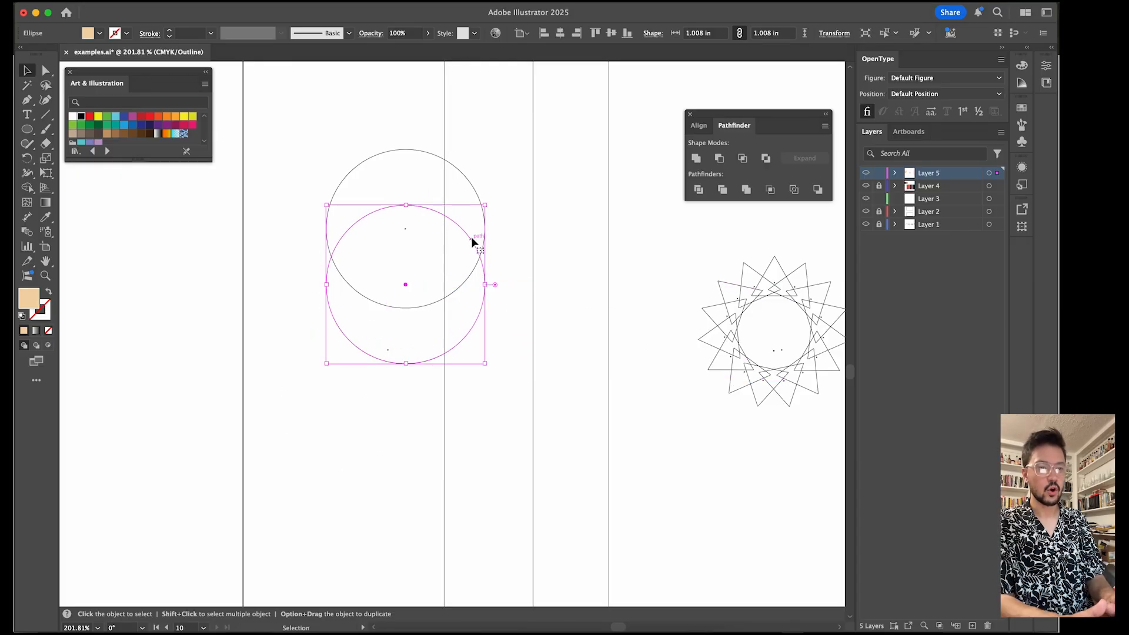
{"action": "left_click", "coordinate": [400, 92]}
{"action": "scroll", "coordinate": [400, 91], "scroll_direction": "up", "scroll_amount": 5}
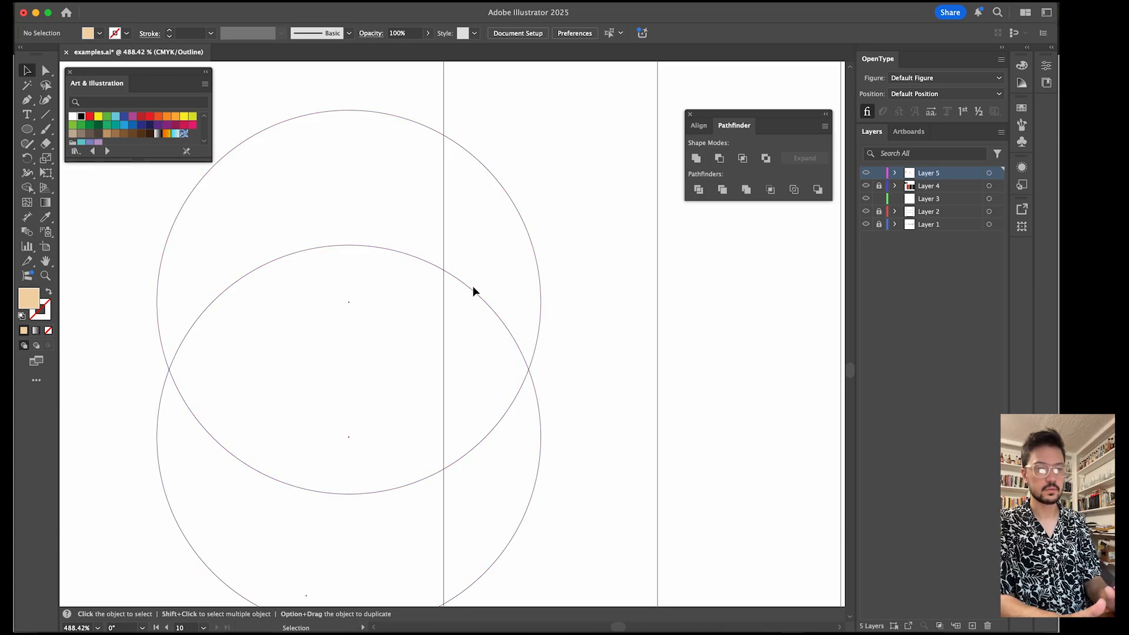
{"action": "key", "text": "super+y"}
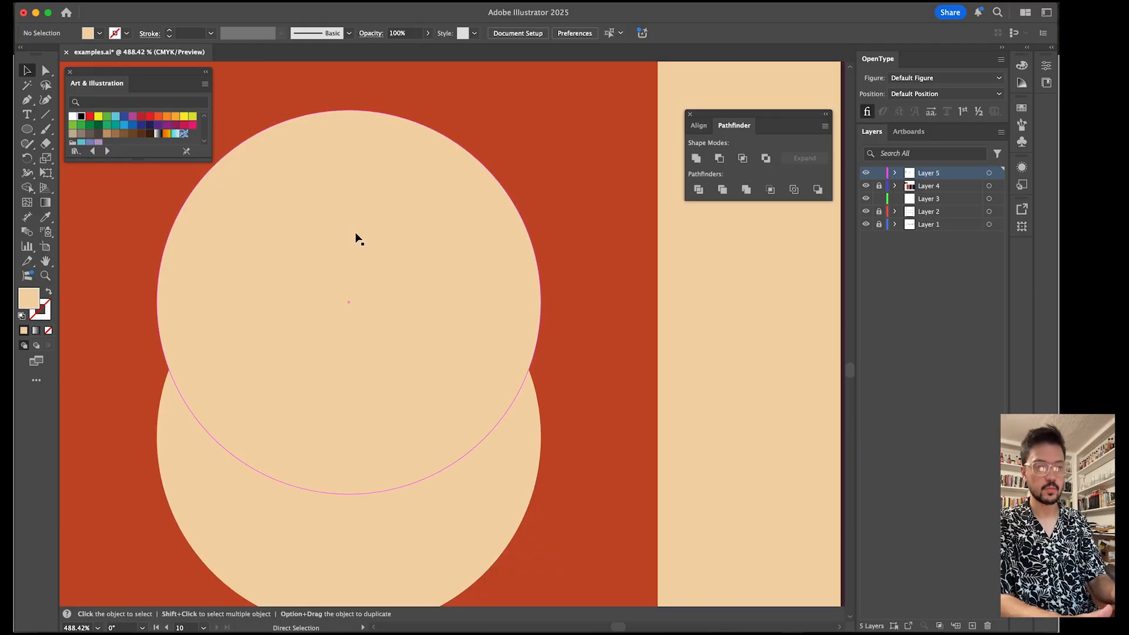
Step: Fill the lower of the two overlapping circles with green to tell it apart from the upper one
{"action": "scroll", "coordinate": [356, 238], "scroll_direction": "down", "scroll_amount": 5, "text": "alt"}
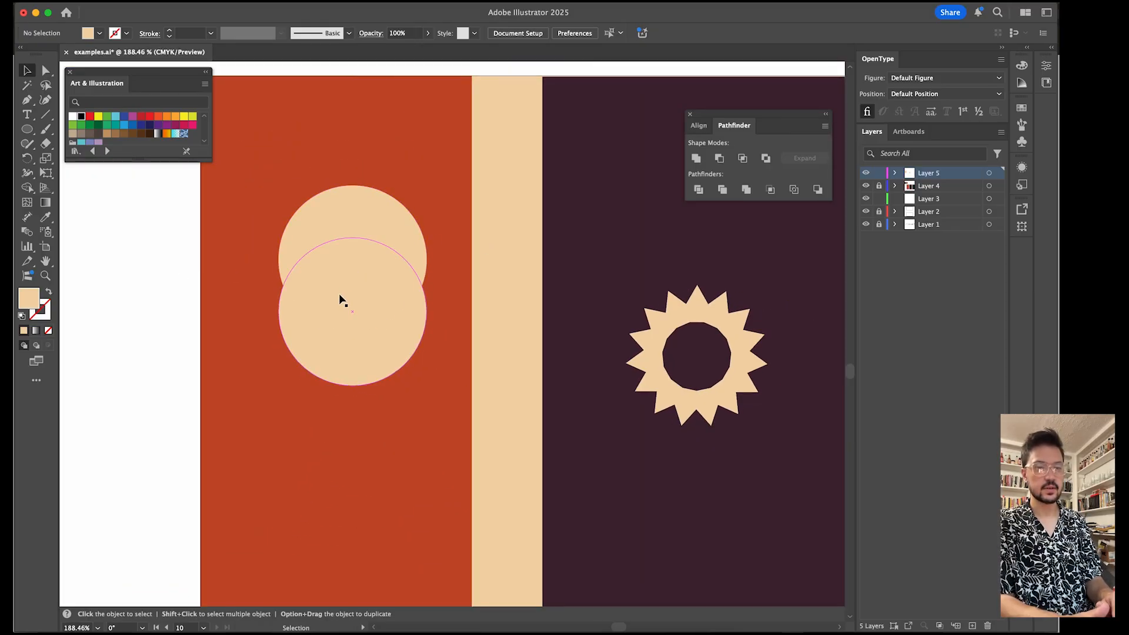
{"action": "left_click", "coordinate": [382, 309]}
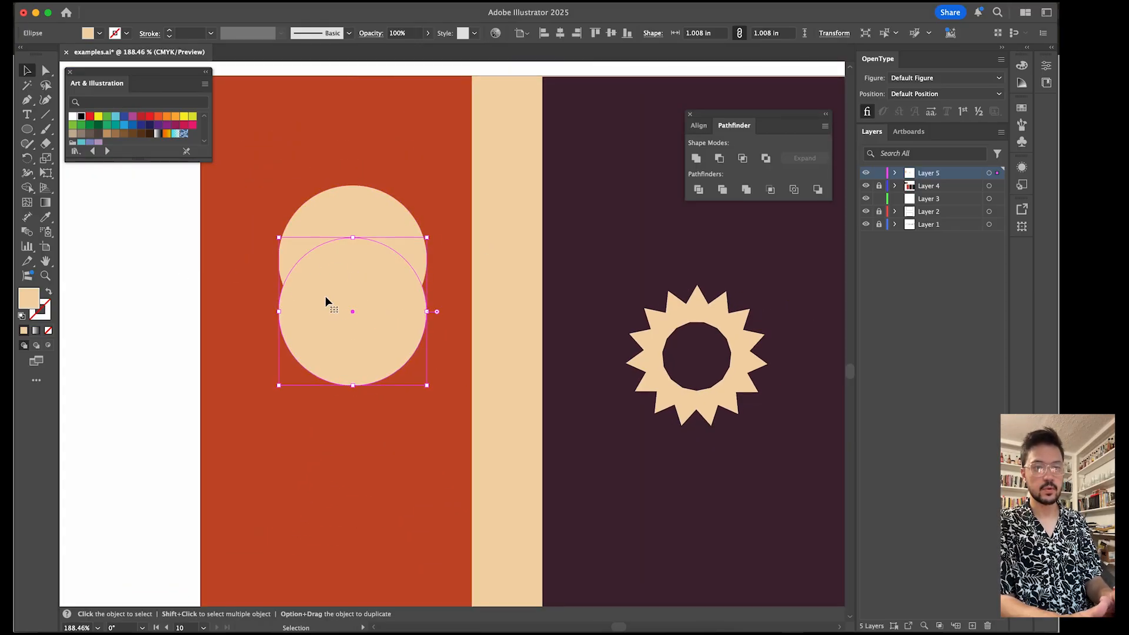
{"action": "left_click", "coordinate": [99, 33]}
{"action": "left_click", "coordinate": [183, 90]}
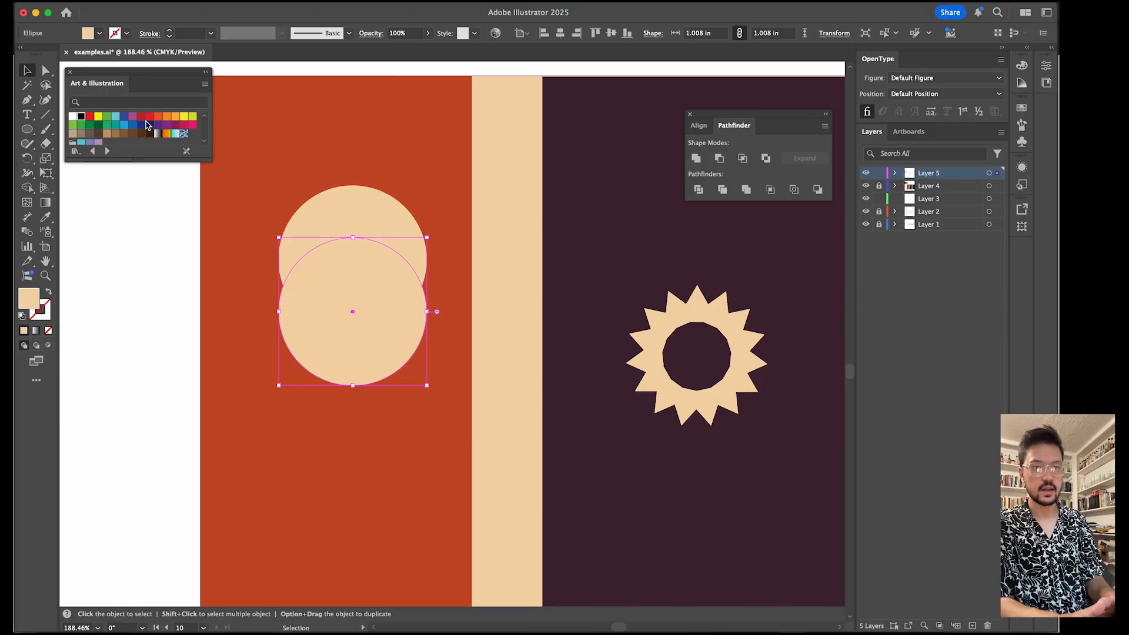
{"action": "left_click", "coordinate": [107, 116]}
{"action": "left_click", "coordinate": [134, 312]}
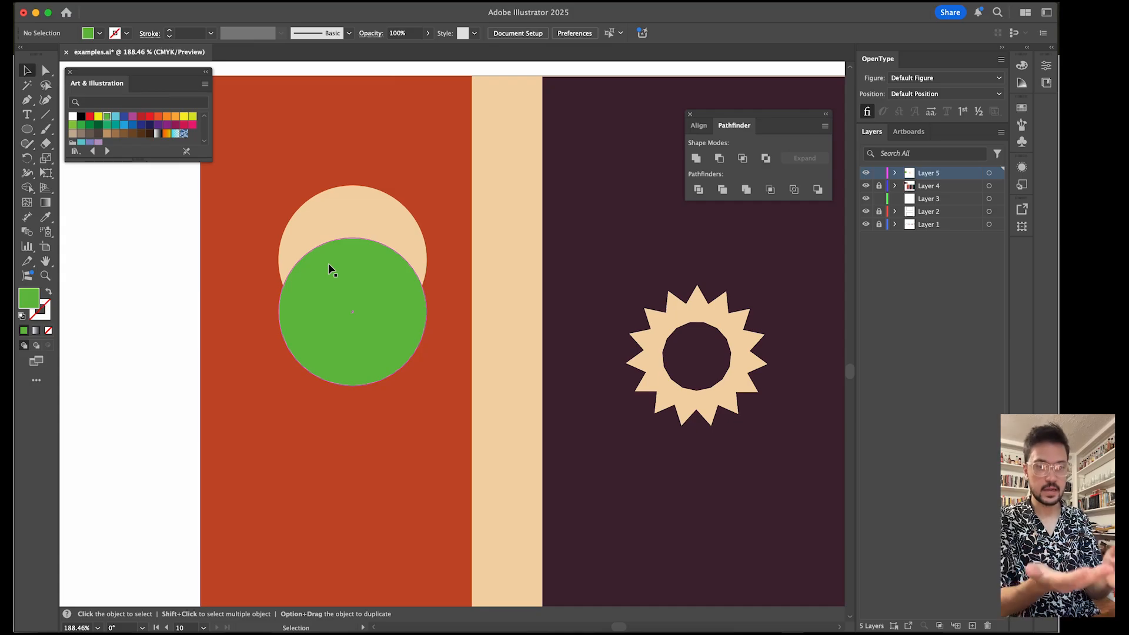
Step: Subtract the green circle from the cream circle behind it with Minus Front, leaving a crescent
{"action": "scroll", "coordinate": [360, 291], "scroll_direction": "up", "scroll_amount": 3}
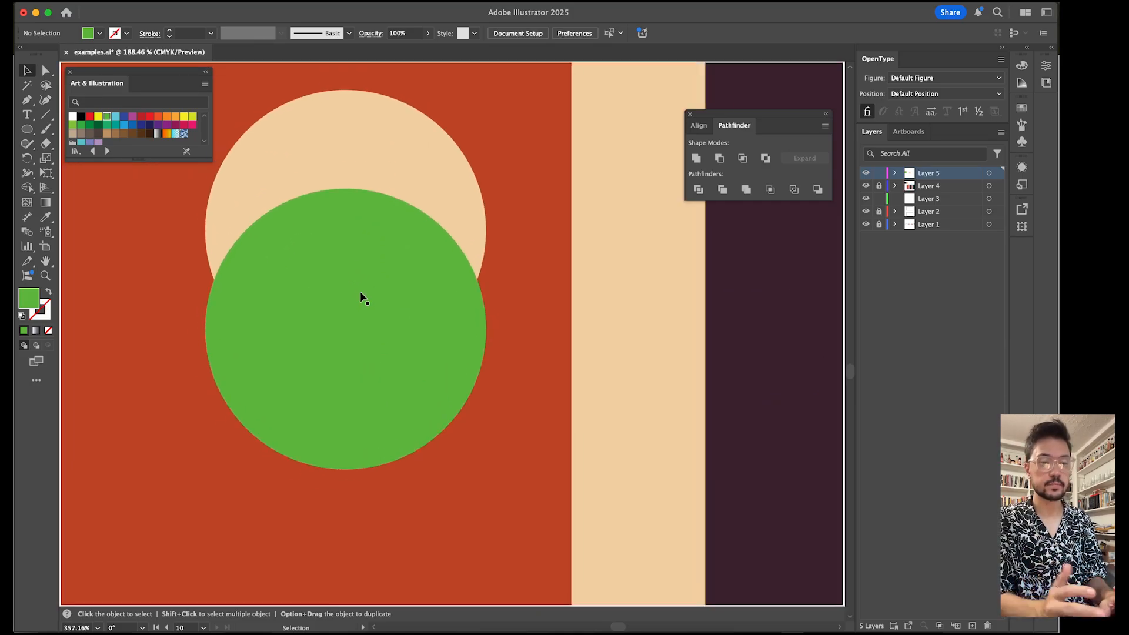
{"action": "scroll", "coordinate": [360, 291], "scroll_direction": "down", "scroll_amount": 1}
{"action": "scroll", "coordinate": [362, 282], "scroll_direction": "up", "scroll_amount": 2}
{"action": "left_click_drag", "start_coordinate": [490, 141], "coordinate": [411, 249]}
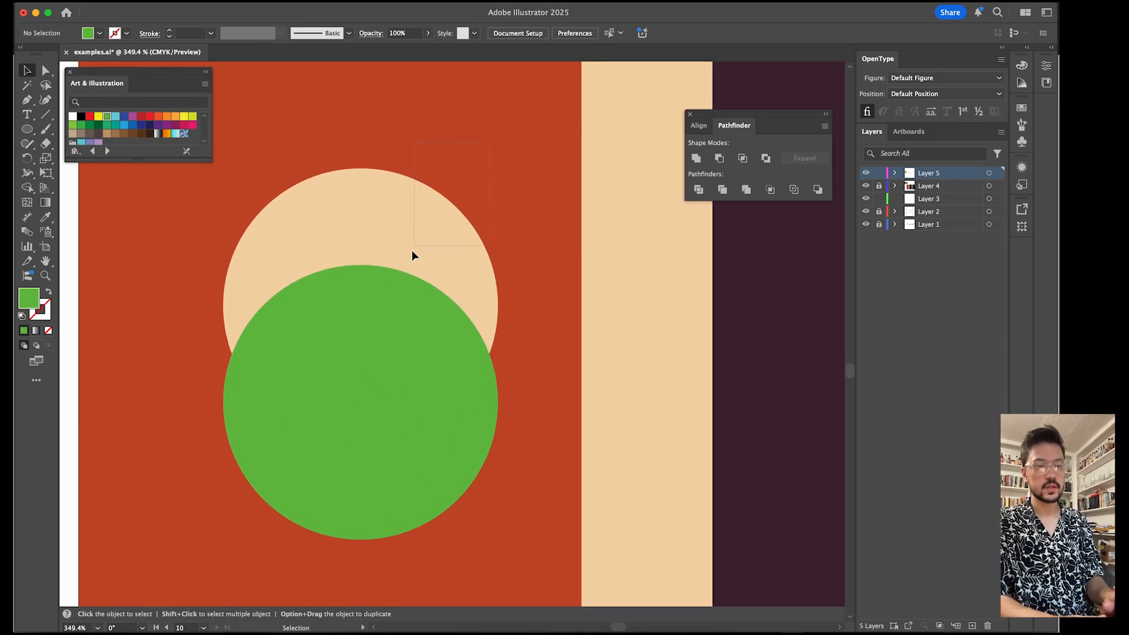
{"action": "left_click_drag", "start_coordinate": [344, 328], "coordinate": [345, 329]}
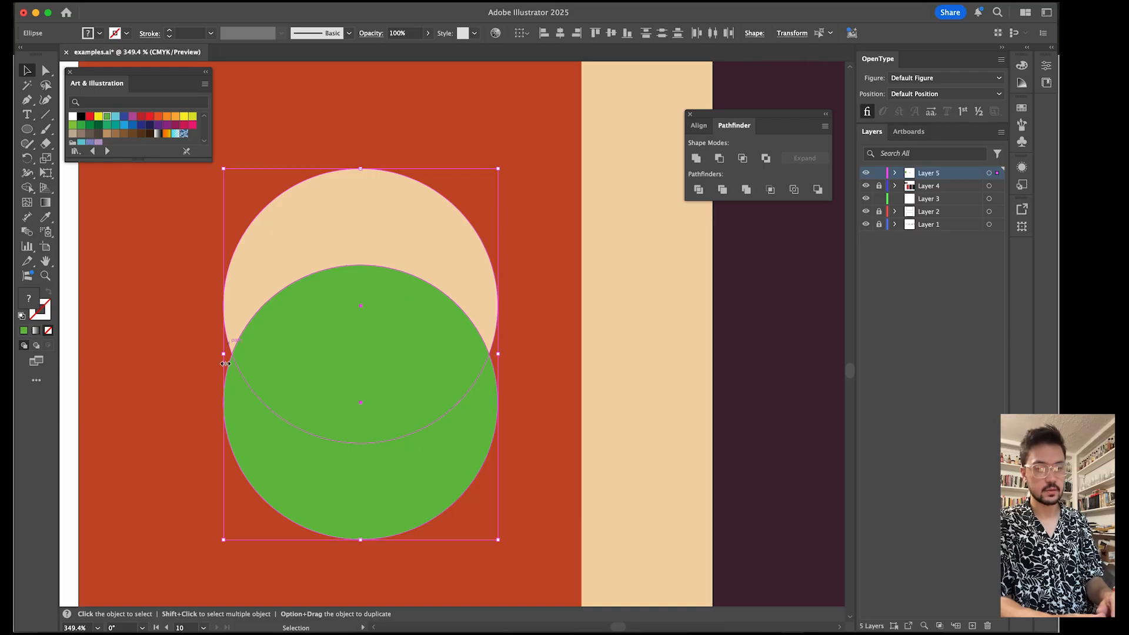
{"action": "left_click", "coordinate": [718, 159]}
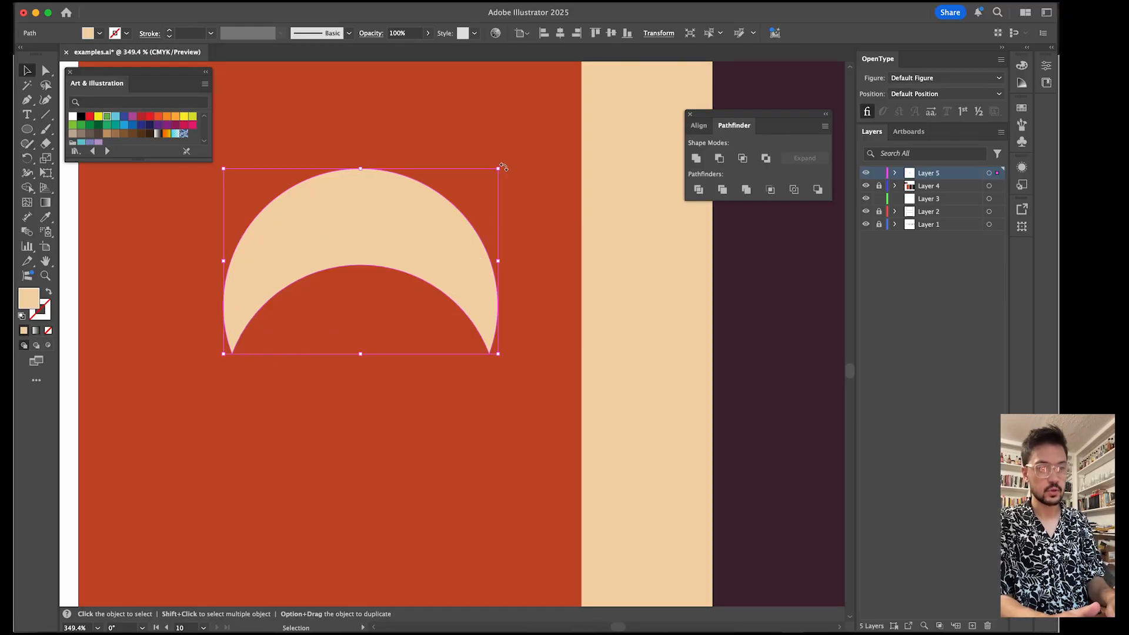
Step: Rotate the crescent so it opens toward the upper left, then move it down to mid-height of the red stripe
{"action": "left_click_drag", "start_coordinate": [503, 167], "coordinate": [345, 373]}
{"action": "scroll", "coordinate": [346, 373], "scroll_direction": "down", "scroll_amount": 5}
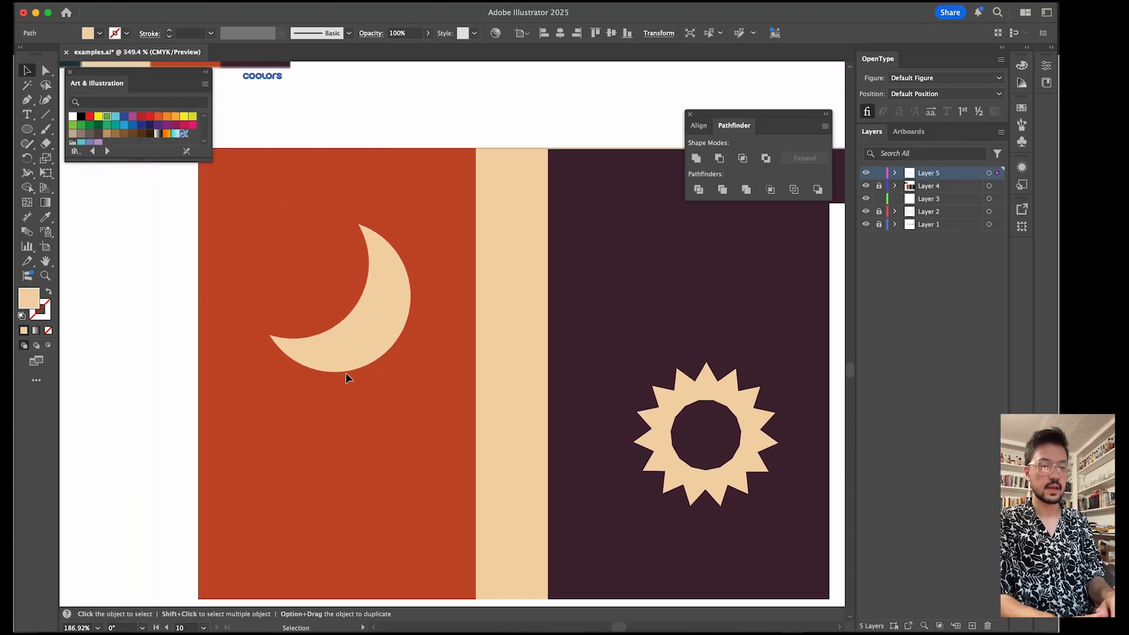
{"action": "scroll", "coordinate": [586, 462], "scroll_direction": "up", "scroll_amount": 1}
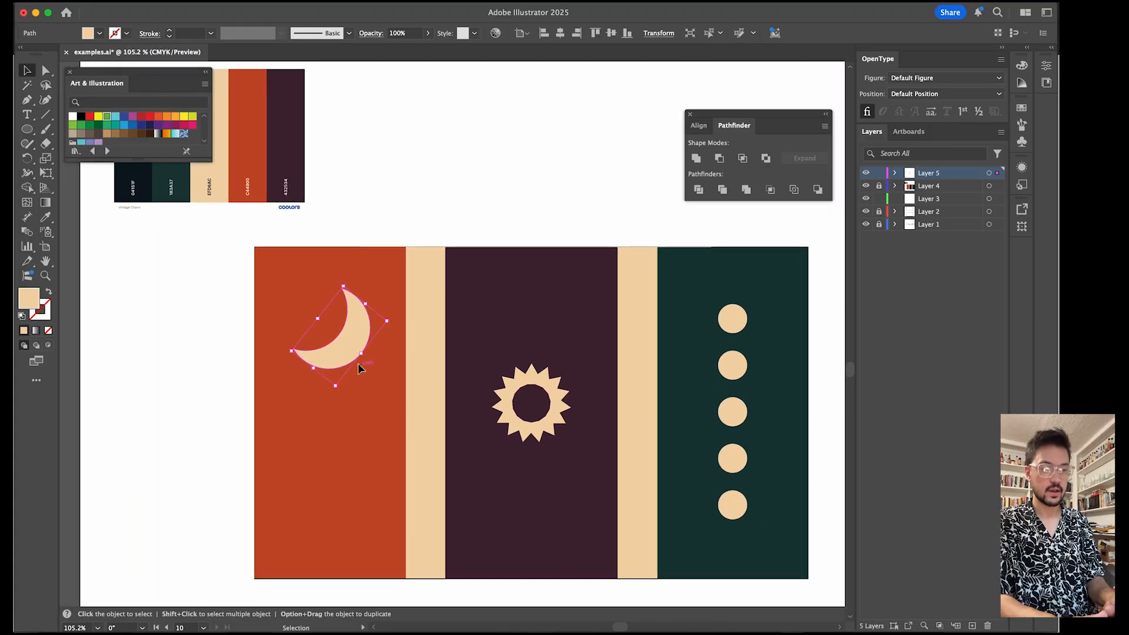
{"action": "left_click_drag", "start_coordinate": [338, 343], "coordinate": [327, 414]}
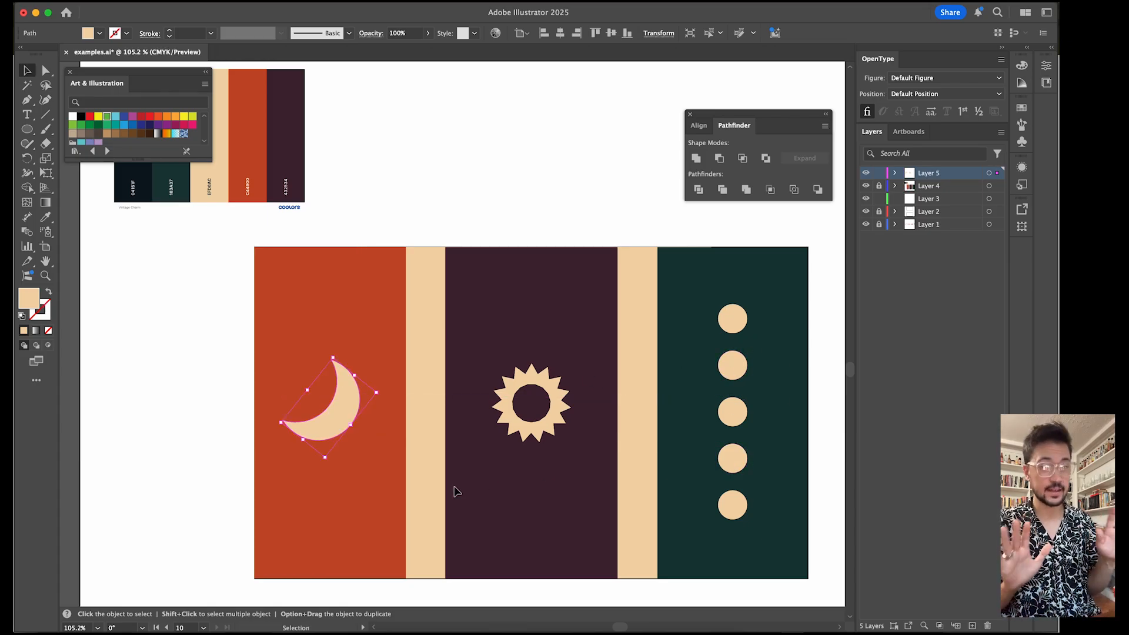
{"action": "left_click", "coordinate": [136, 468]}
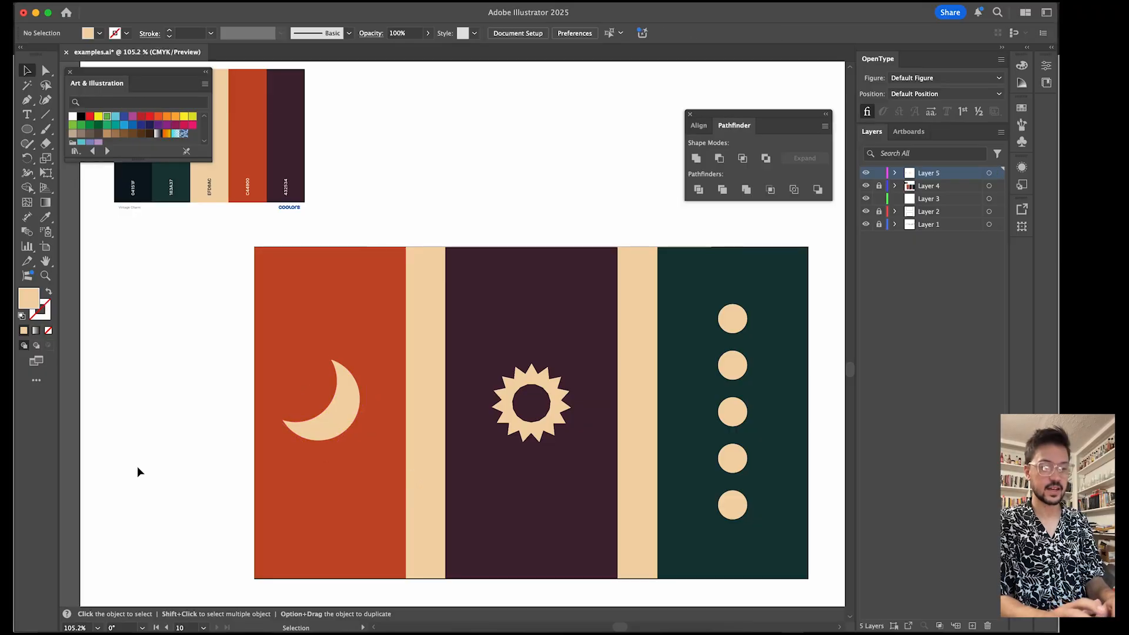
Step: Undo the crescent's move, rotation and subtraction back to the overlapping green and cream circles
{"action": "scroll", "coordinate": [246, 437], "scroll_direction": "up", "scroll_amount": 3}
{"action": "scroll", "coordinate": [245, 436], "scroll_direction": "down", "scroll_amount": 5}
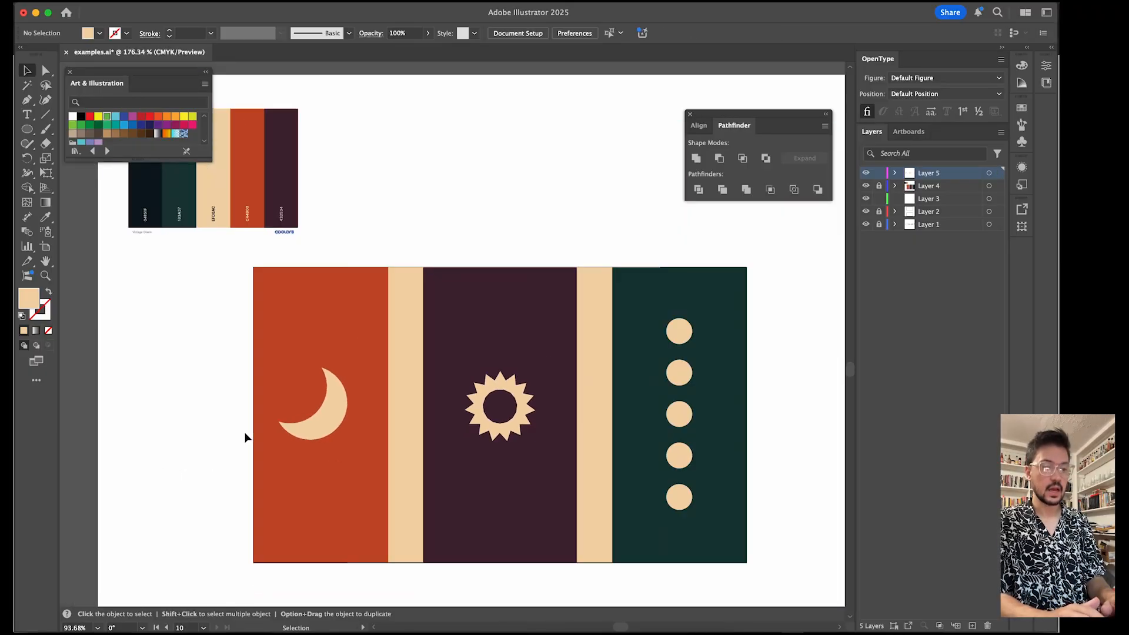
{"action": "scroll", "coordinate": [335, 401], "scroll_direction": "up", "scroll_amount": 4}
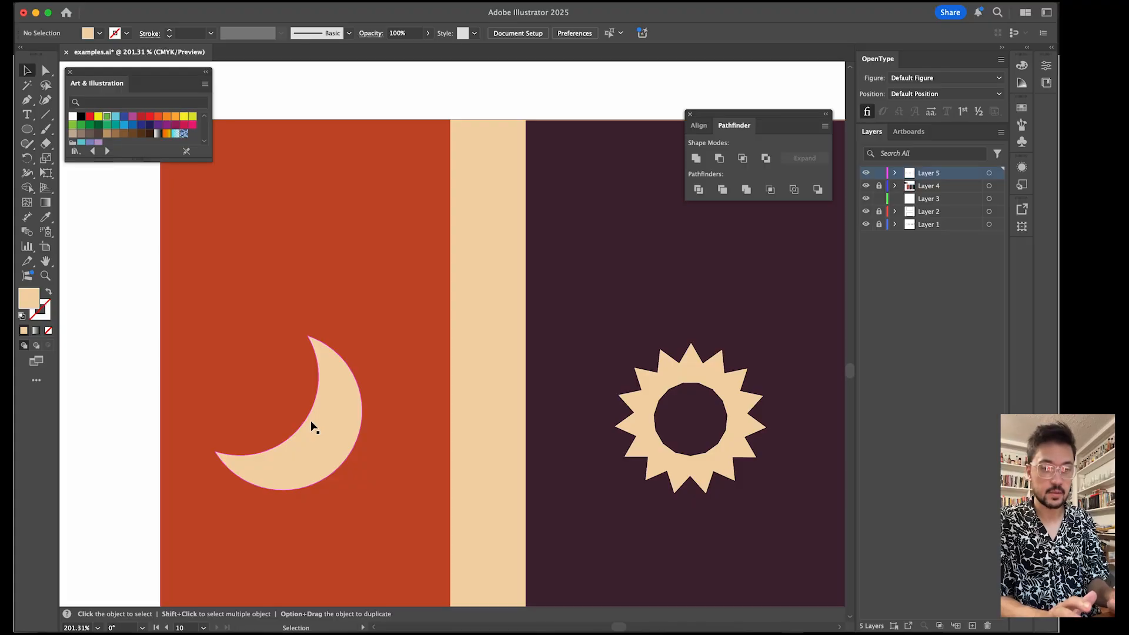
{"action": "left_click", "coordinate": [327, 457]}
{"action": "scroll", "coordinate": [326, 451], "scroll_direction": "down", "scroll_amount": 3}
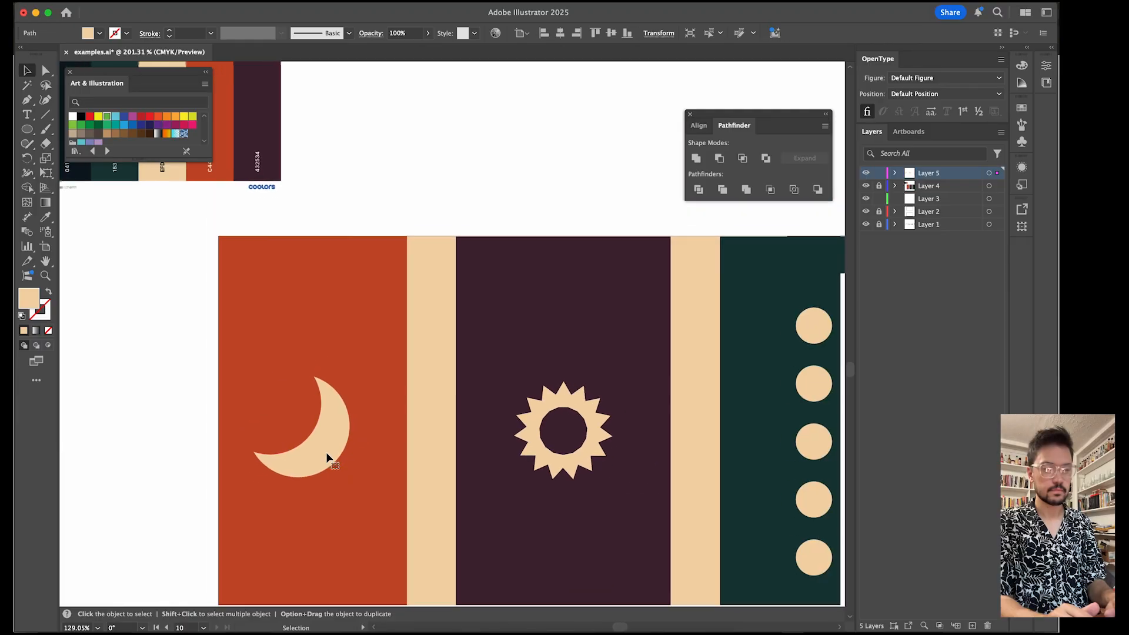
{"action": "scroll", "coordinate": [326, 453], "scroll_direction": "down", "scroll_amount": 3}
{"action": "key", "text": "super+z"}
{"action": "key", "text": "super+z"}
{"action": "key", "text": "super+z"}
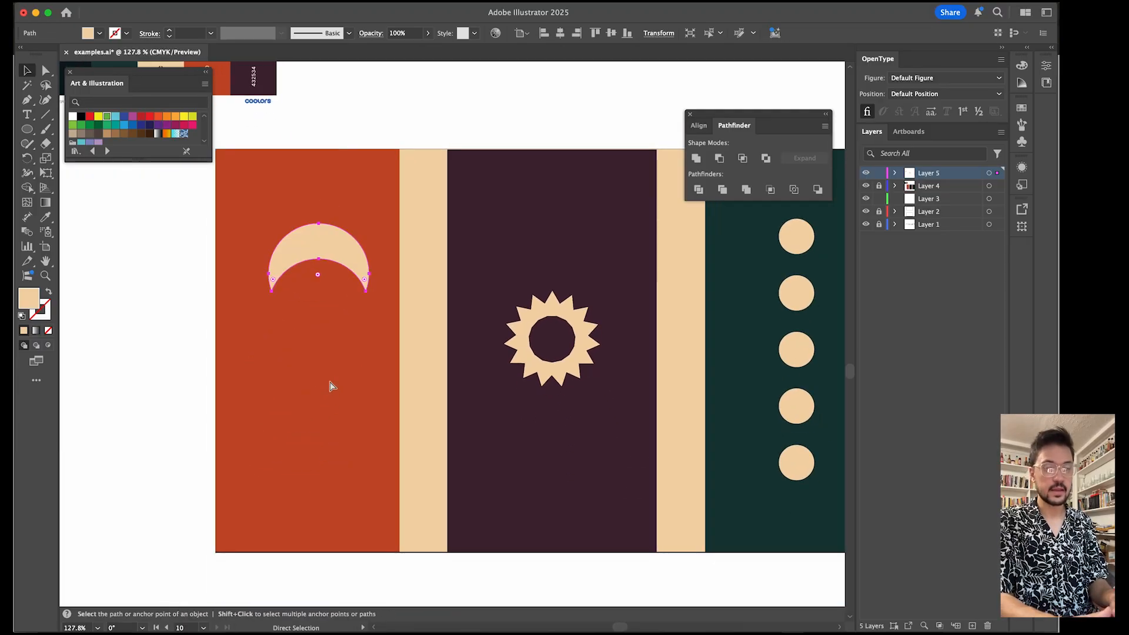
{"action": "left_click", "coordinate": [159, 319]}
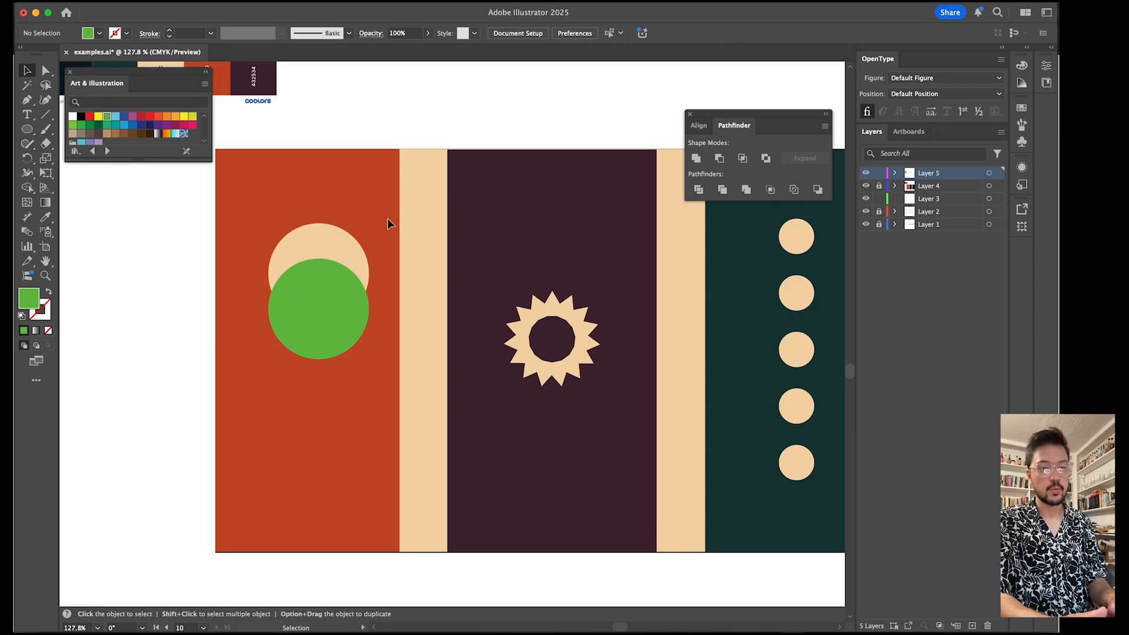
Step: Move the green circle straight down to overlap the cream one only slightly, then unite both into one shape
{"action": "left_click_drag", "start_coordinate": [347, 186], "coordinate": [305, 298]}
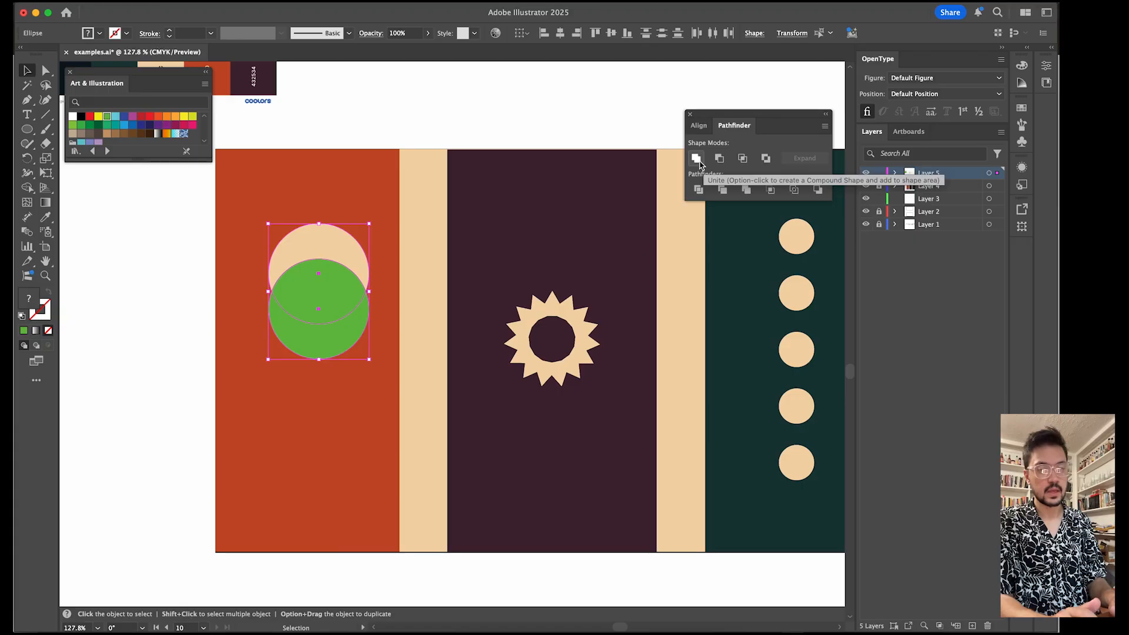
{"action": "left_click", "coordinate": [347, 184]}
{"action": "left_click_drag", "start_coordinate": [320, 340], "coordinate": [318, 376]}
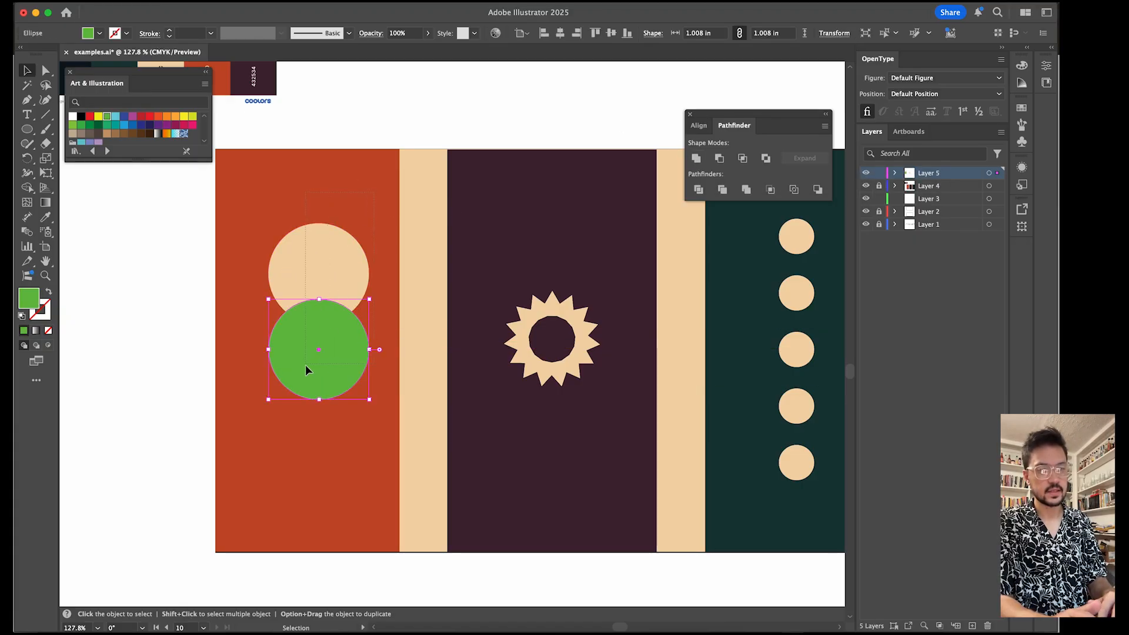
{"action": "left_click", "coordinate": [318, 259], "text": "shift"}
{"action": "left_click", "coordinate": [696, 158]}
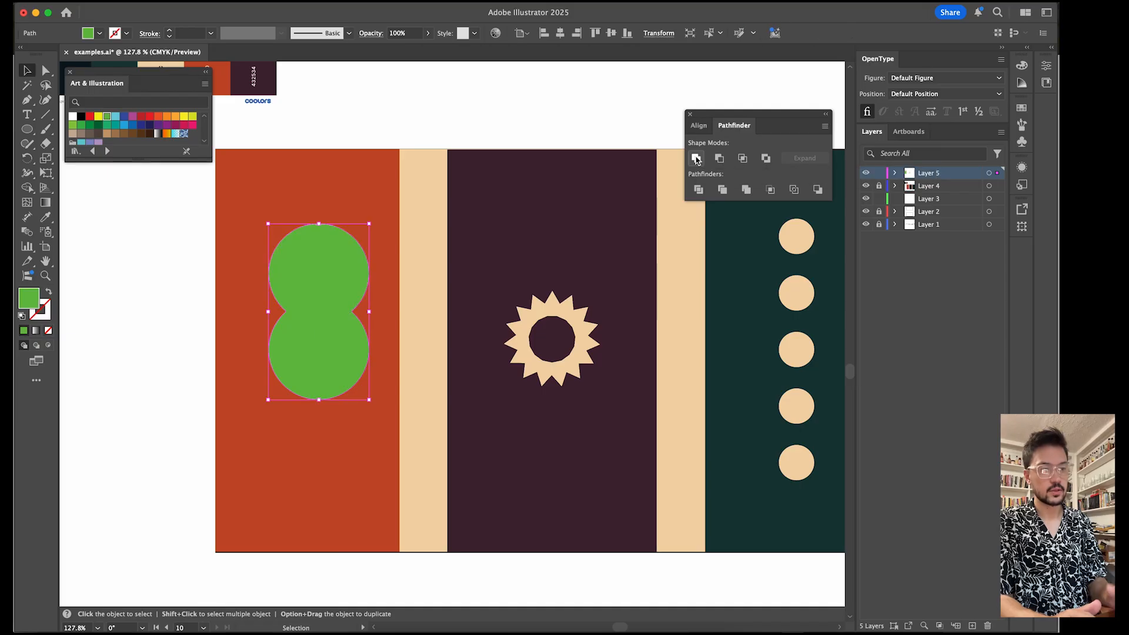
Step: Recolour the united figure-eight shape by sampling the cream stripe with the Eyedropper
{"action": "left_click_drag", "start_coordinate": [327, 270], "coordinate": [302, 284]}
{"action": "scroll", "coordinate": [307, 292], "scroll_direction": "up", "scroll_amount": 3}
{"action": "scroll", "coordinate": [303, 284], "scroll_direction": "down", "scroll_amount": 2}
{"action": "scroll", "coordinate": [302, 284], "scroll_direction": "up", "scroll_amount": 5}
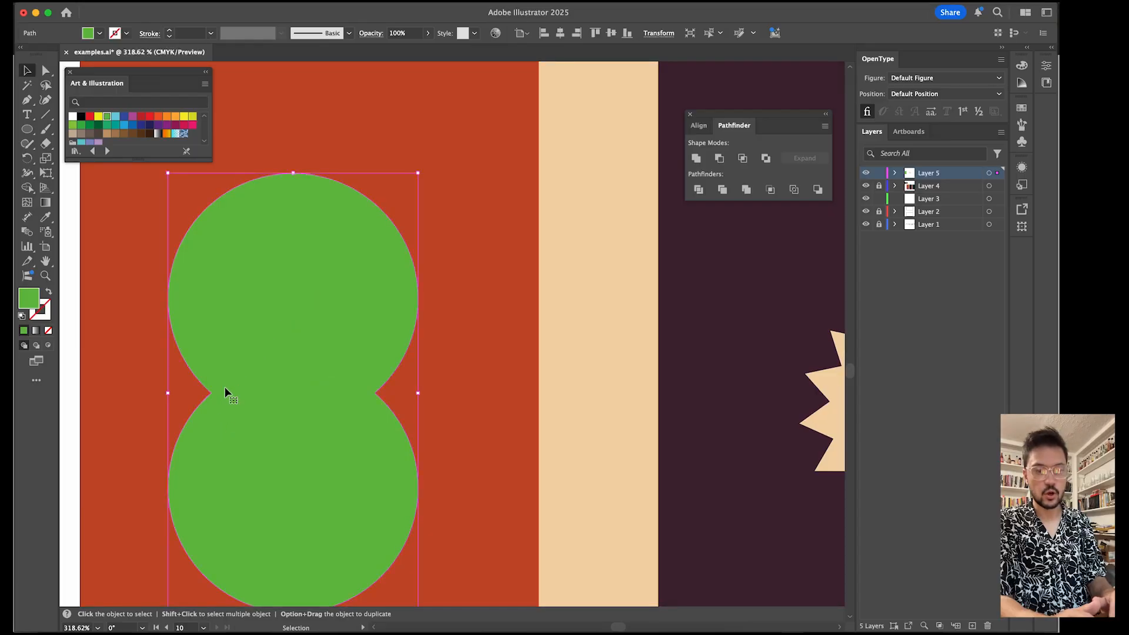
{"action": "scroll", "coordinate": [309, 385], "scroll_direction": "down", "scroll_amount": 2}
{"action": "scroll", "coordinate": [309, 385], "scroll_direction": "down", "scroll_amount": 4}
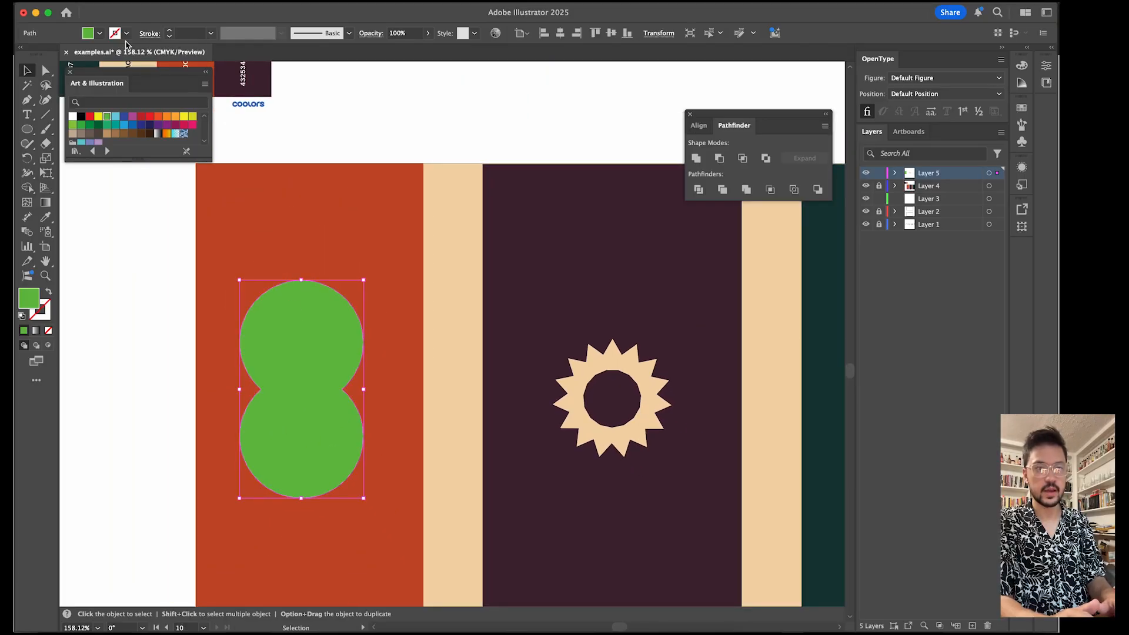
{"action": "key", "text": "i"}
{"action": "left_click", "coordinate": [479, 233]}
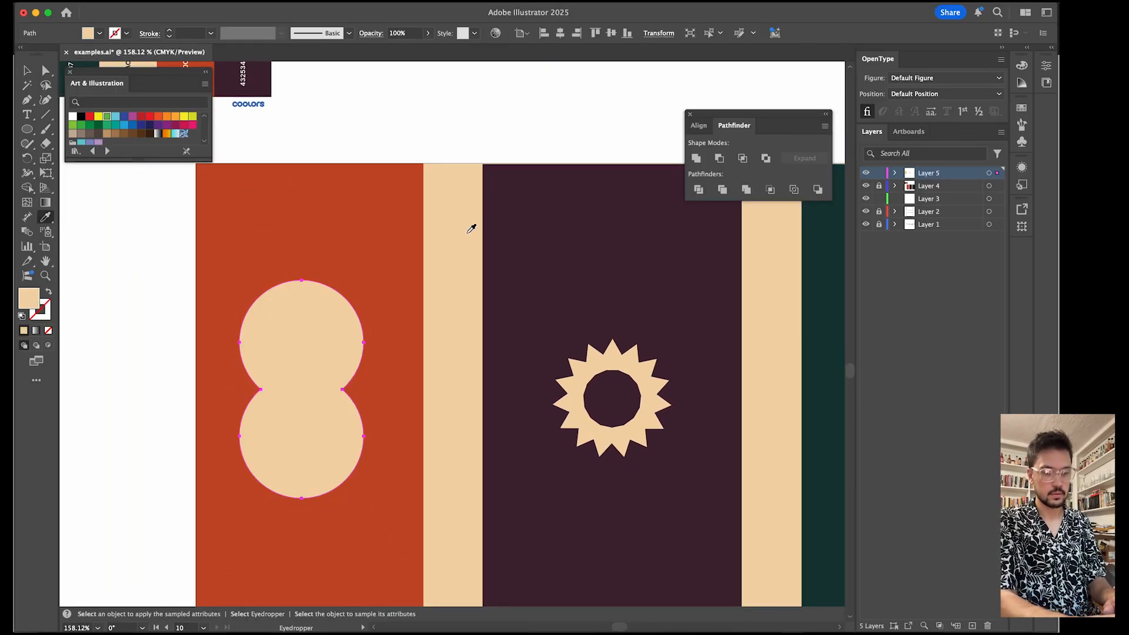
{"action": "key", "text": "v"}
{"action": "left_click", "coordinate": [156, 307]}
Step: Scale the cream figure-eight shape down proportionally within the red stripe
{"action": "scroll", "coordinate": [155, 312], "scroll_direction": "down", "scroll_amount": 5}
{"action": "left_click", "coordinate": [244, 320]}
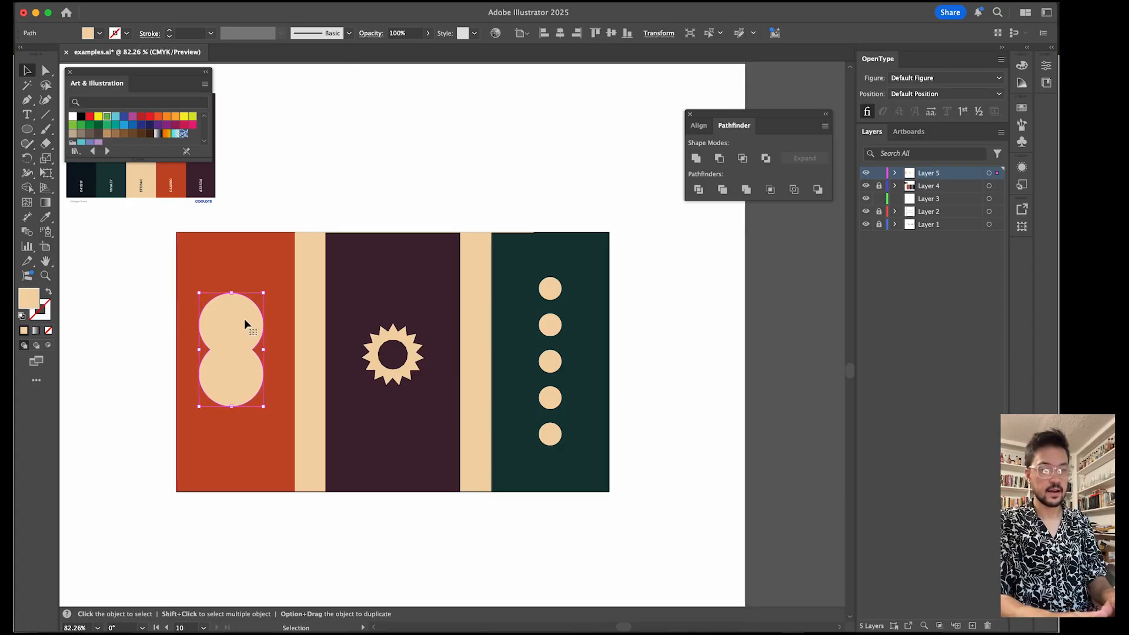
{"action": "left_click_drag", "start_coordinate": [266, 292], "coordinate": [255, 309]}
{"action": "left_click", "coordinate": [255, 309]}
{"action": "scroll", "coordinate": [255, 309], "scroll_direction": "up", "scroll_amount": 3}
{"action": "left_click", "coordinate": [235, 338]}
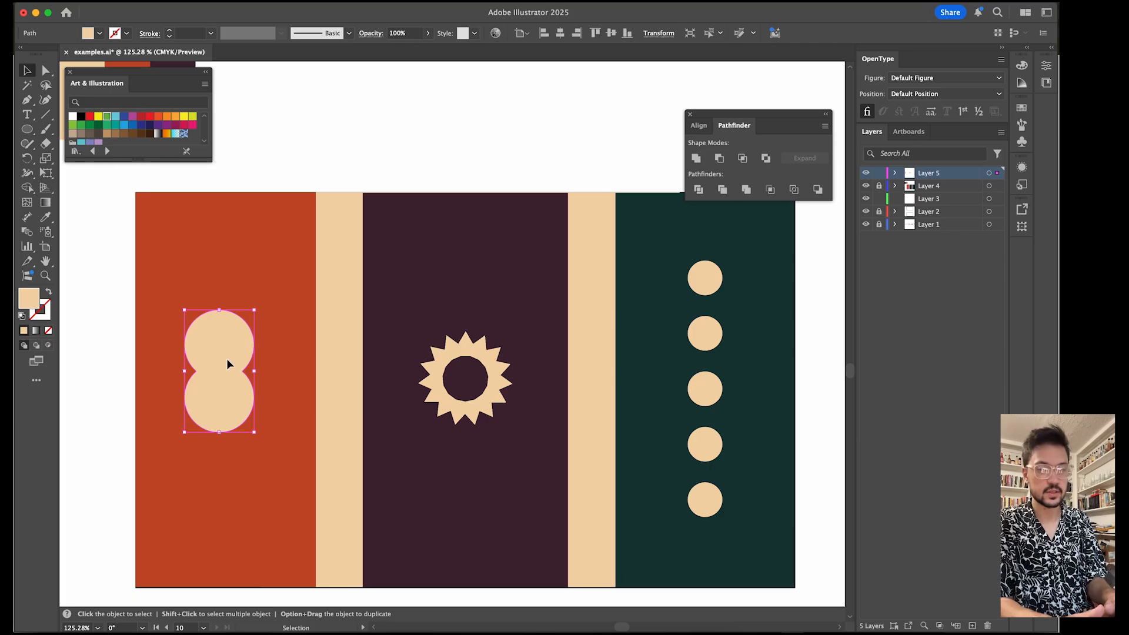
Step: Swap the figure-eight's fill and stroke, set its stroke to 4 pt, and shift the outline slightly down and right
{"action": "left_click", "coordinate": [49, 291]}
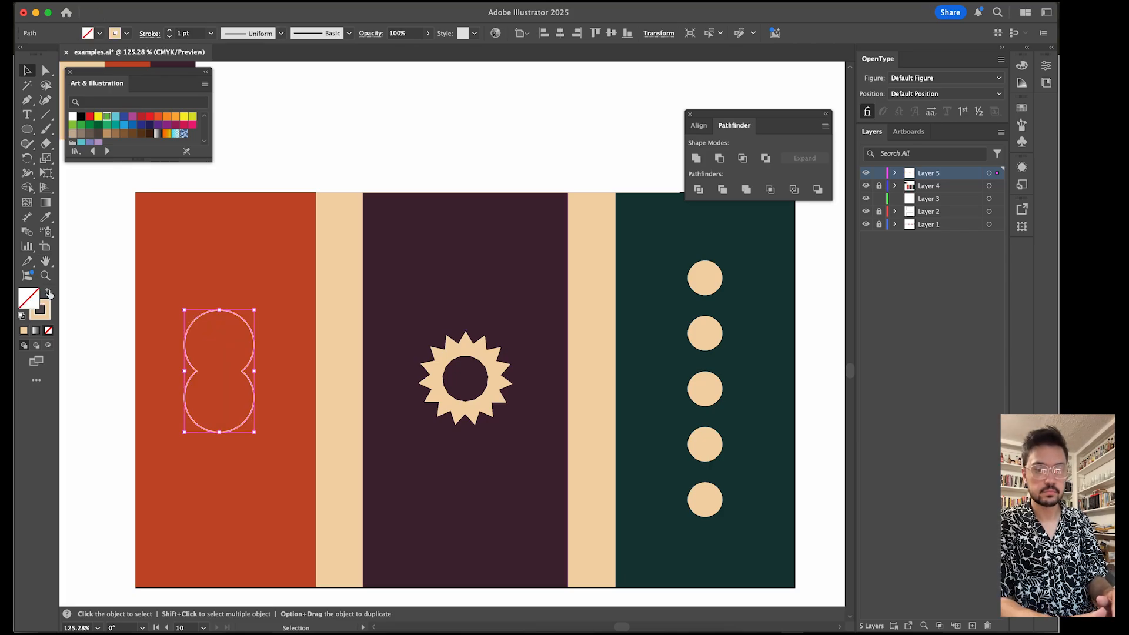
{"action": "left_click", "coordinate": [169, 30]}
{"action": "left_click", "coordinate": [169, 30]}
{"action": "left_click", "coordinate": [170, 30]}
{"action": "left_click", "coordinate": [295, 139]}
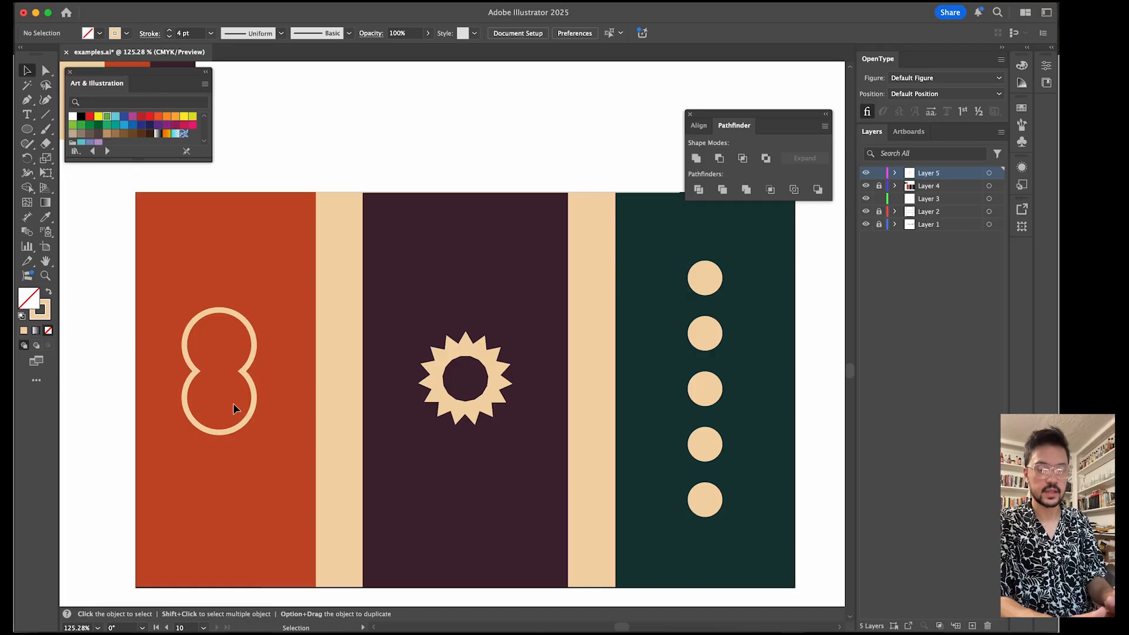
{"action": "left_click_drag", "start_coordinate": [240, 369], "coordinate": [252, 383]}
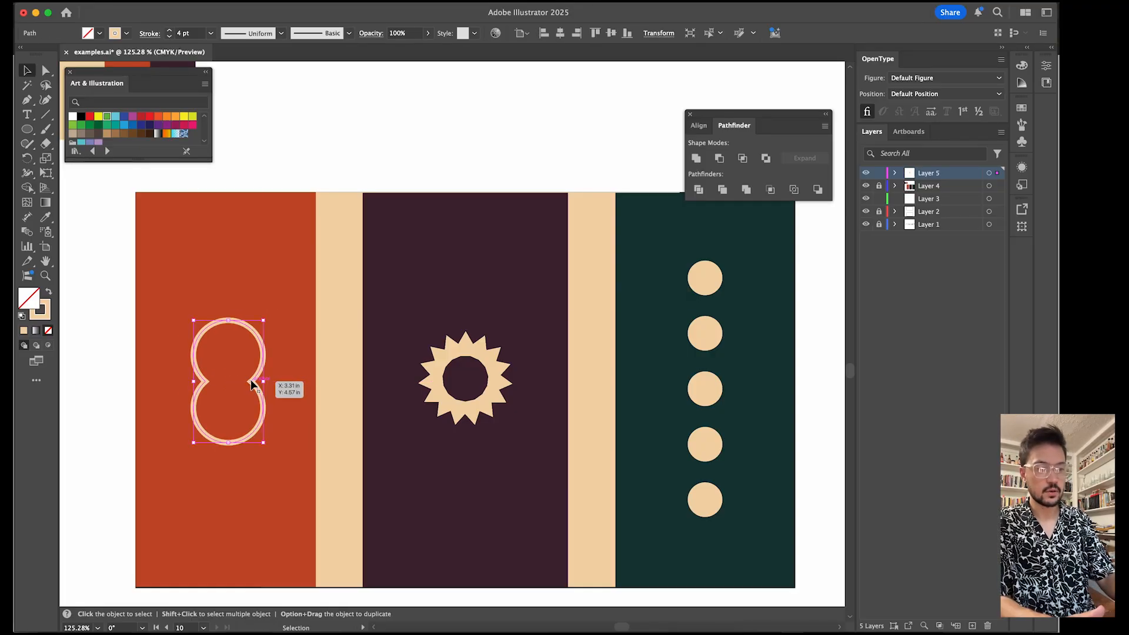
Step: Undo the edits to the two circles back to before their merging and the green fill
{"action": "key", "text": "super+z"}
{"action": "key", "text": "super+z"}
{"action": "key", "text": "super+z"}
{"action": "key", "text": "super+z"}
{"action": "key", "text": "super+z"}
{"action": "key", "text": "super+z"}
{"action": "key", "text": "super+z"}
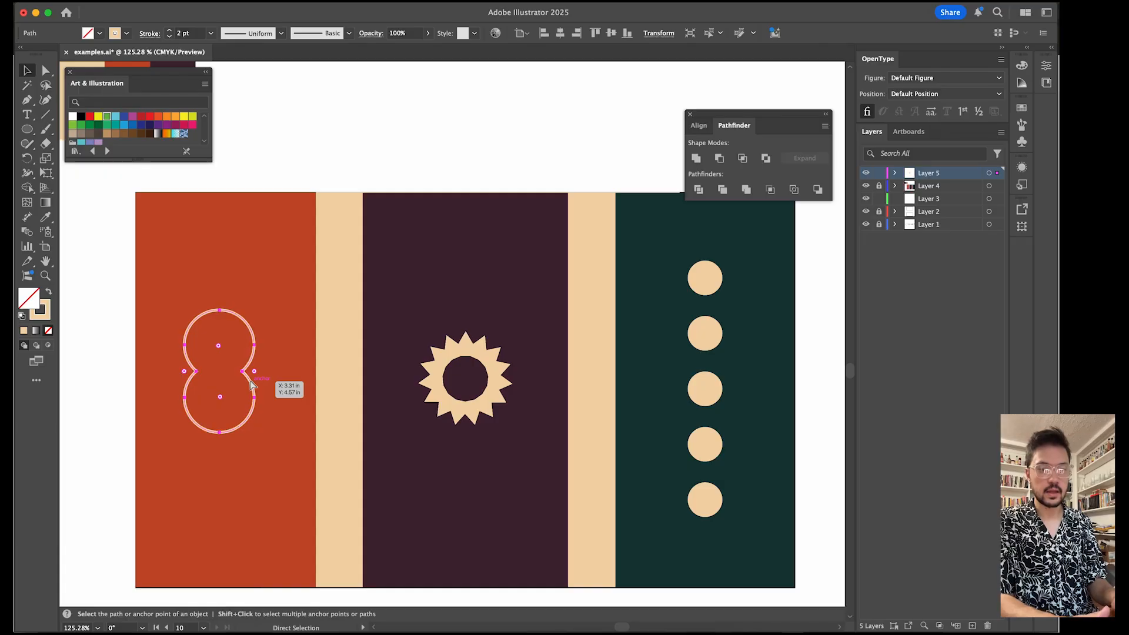
{"action": "key", "text": "super+z"}
{"action": "key", "text": "super+z"}
{"action": "key", "text": "super+z"}
{"action": "key", "text": "super+z"}
{"action": "key", "text": "super+z"}
{"action": "key", "text": "super+z"}
{"action": "key", "text": "super+z"}
{"action": "key", "text": "super+z"}
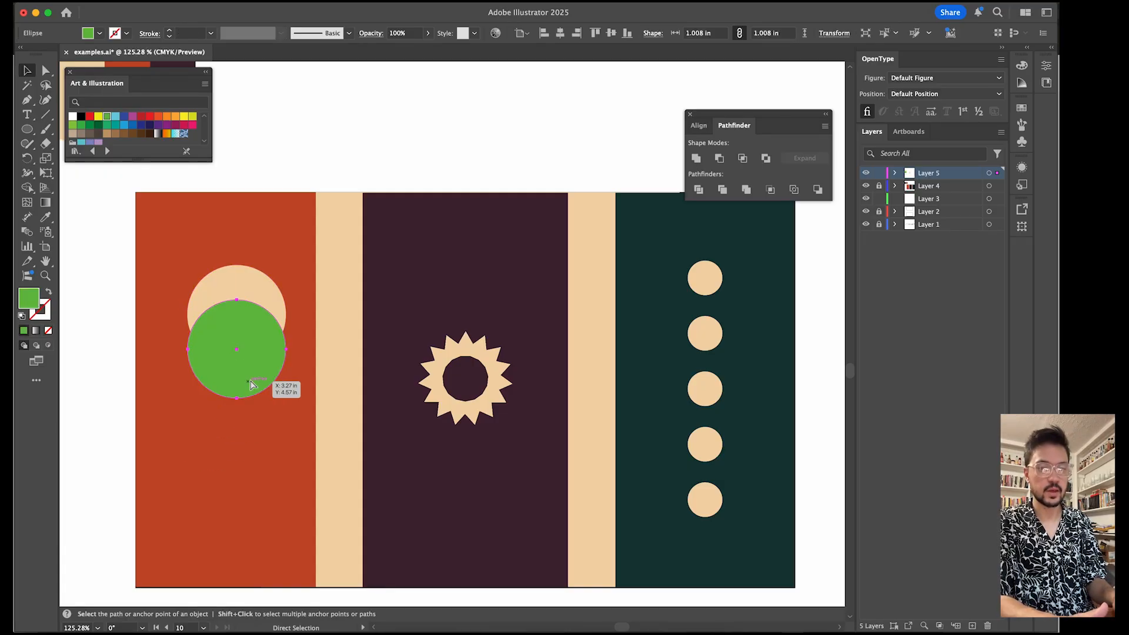
{"action": "key", "text": "super+z"}
{"action": "key", "text": "super+z"}
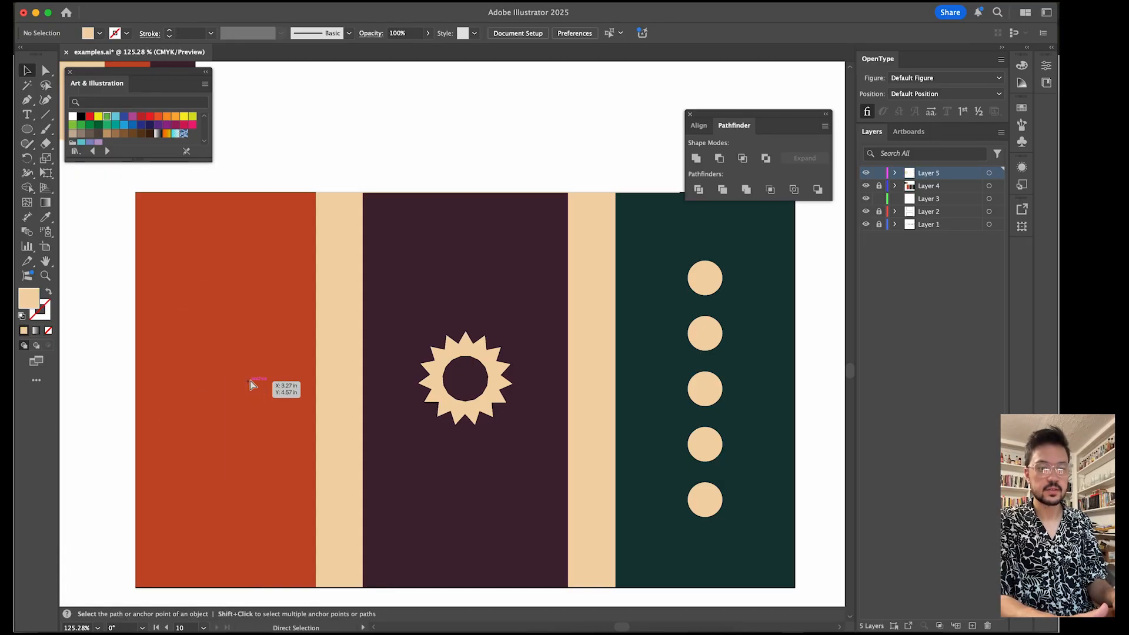
{"action": "key", "text": "super+z"}
{"action": "key", "text": "super+z"}
{"action": "key", "text": "super+z"}
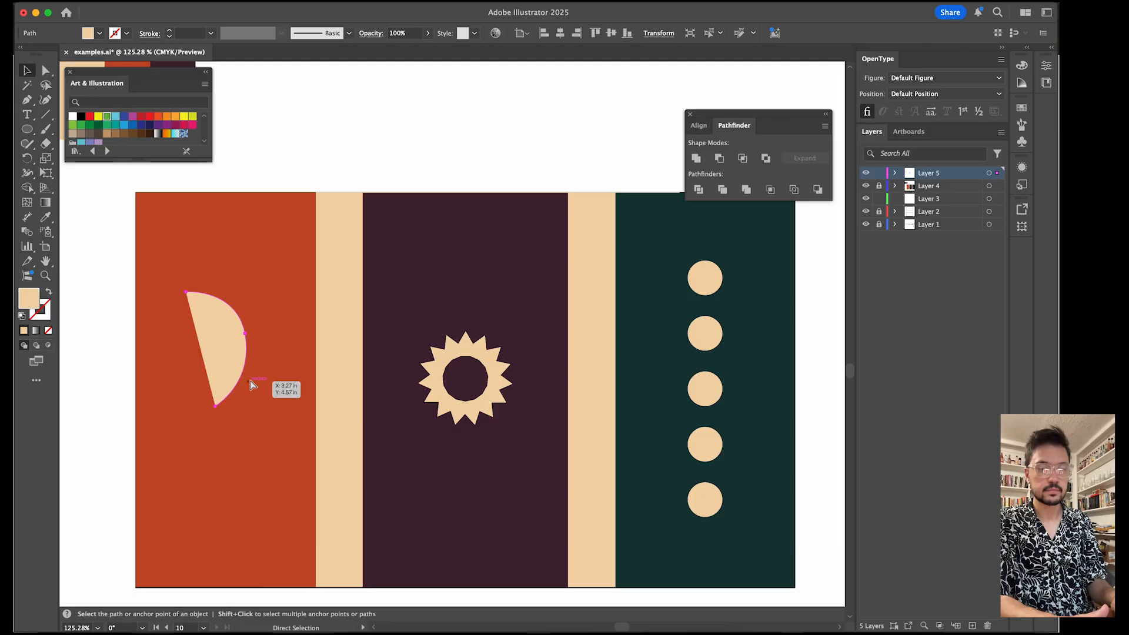
{"action": "key", "text": "super+z"}
{"action": "key", "text": "super+z"}
{"action": "key", "text": "super+z"}
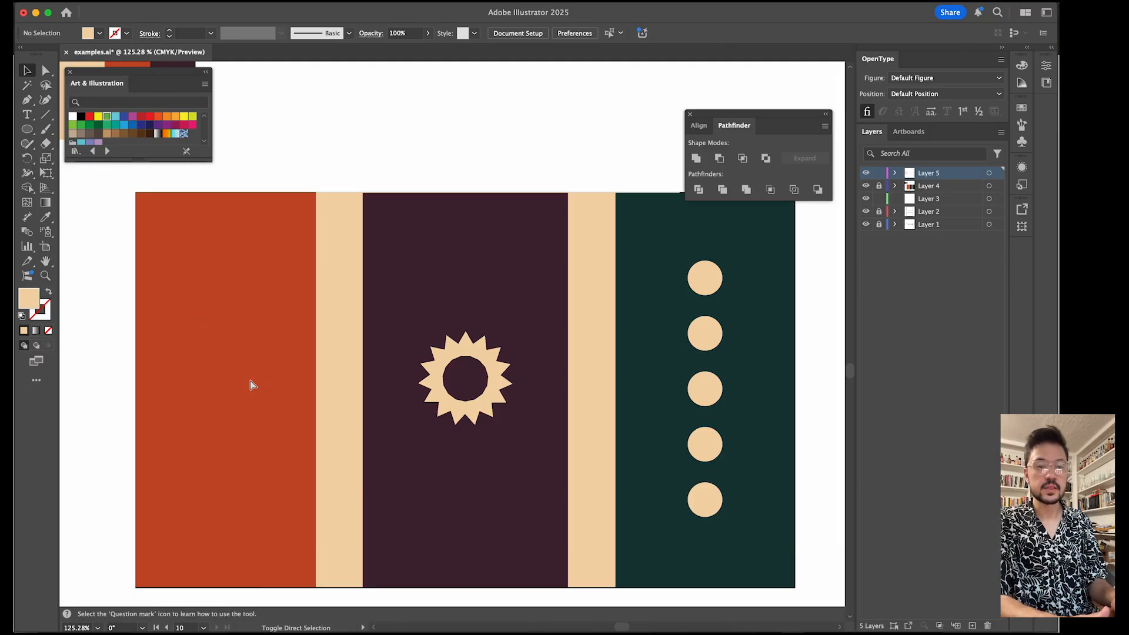
Step: Select both overlapping cream circles and subtract the front one with Minus Front to form a crescent
{"action": "left_click_drag", "start_coordinate": [241, 286], "coordinate": [241, 320]}
{"action": "left_click", "coordinate": [227, 282], "text": "shift"}
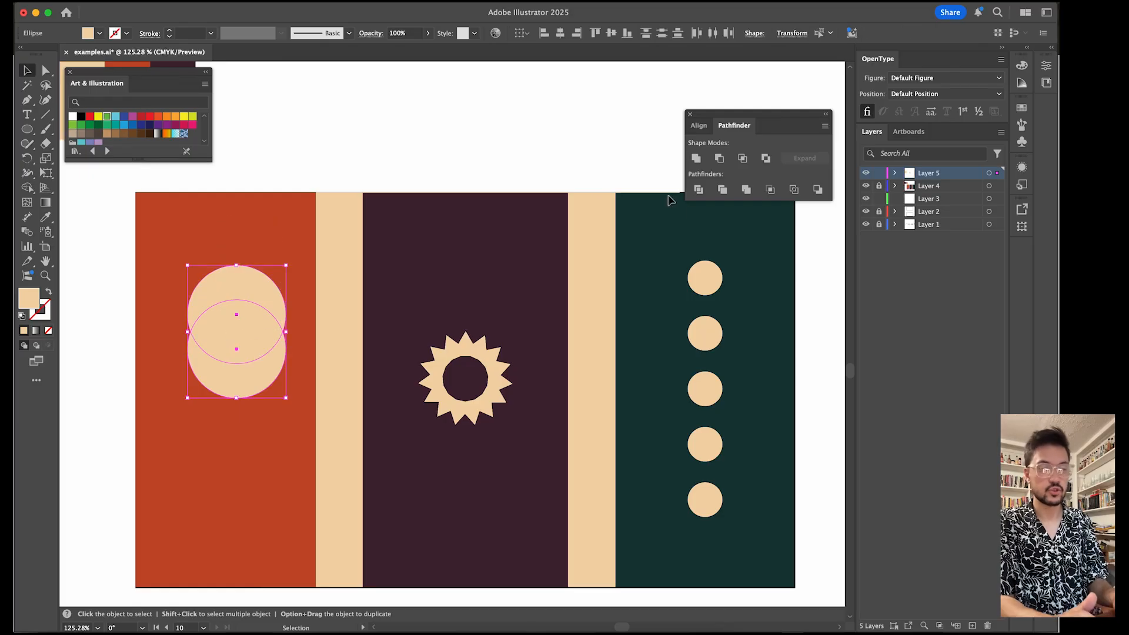
{"action": "left_click", "coordinate": [719, 158]}
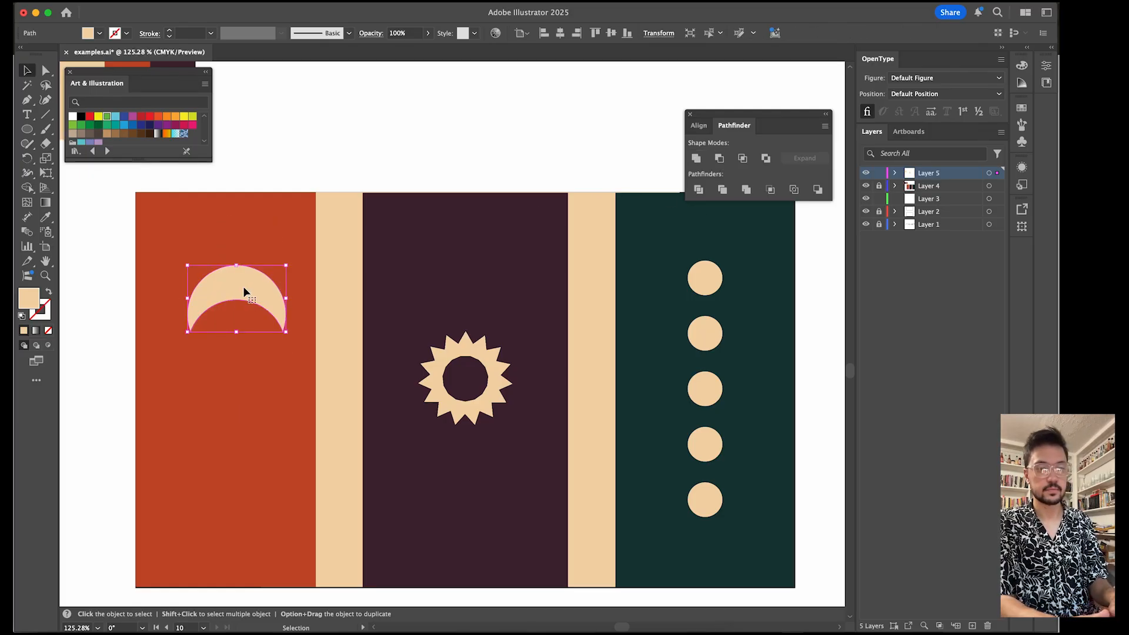
Step: Rotate the crescent clockwise so it opens toward the upper left, and position it near the vertical middle of the red stripe
{"action": "left_click_drag", "start_coordinate": [296, 266], "coordinate": [248, 387]}
{"action": "left_click", "coordinate": [249, 278]}
{"action": "scroll", "coordinate": [249, 278], "scroll_direction": "down", "scroll_amount": 5}
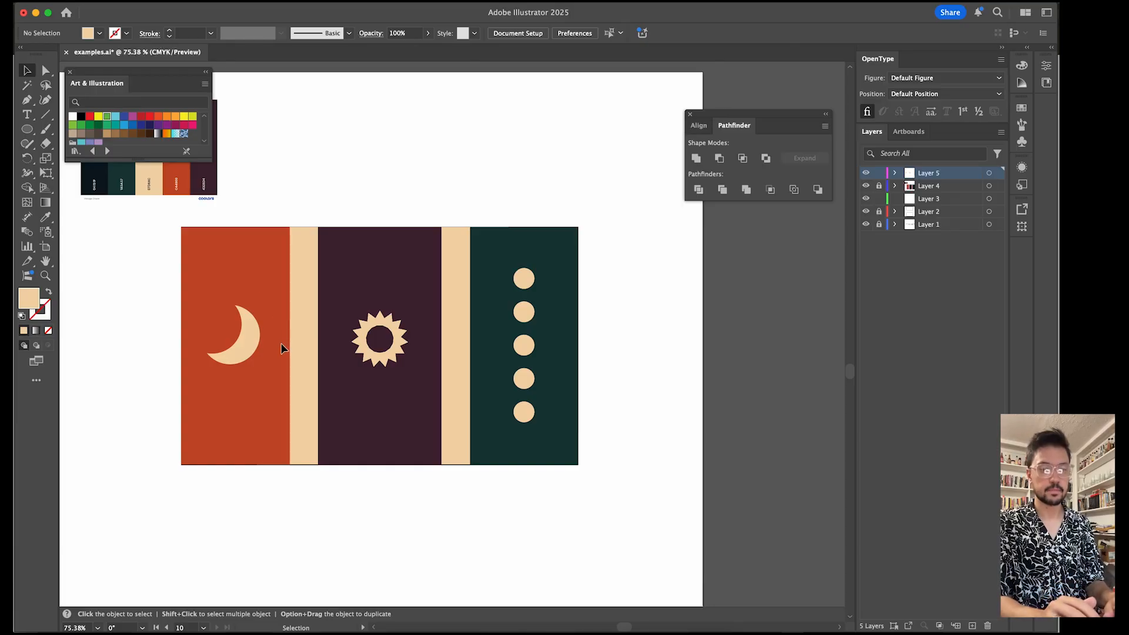
Step: Create a wide area text box beneath the striped flag and fill it with the placeholder text "djskadhjskaldhJSKdhjskadhJKSdlhjsklDHJSKhjdhsjklh"
{"action": "scroll", "coordinate": [281, 344], "scroll_direction": "down", "scroll_amount": 4}
{"action": "scroll", "coordinate": [281, 344], "scroll_direction": "up", "scroll_amount": 3}
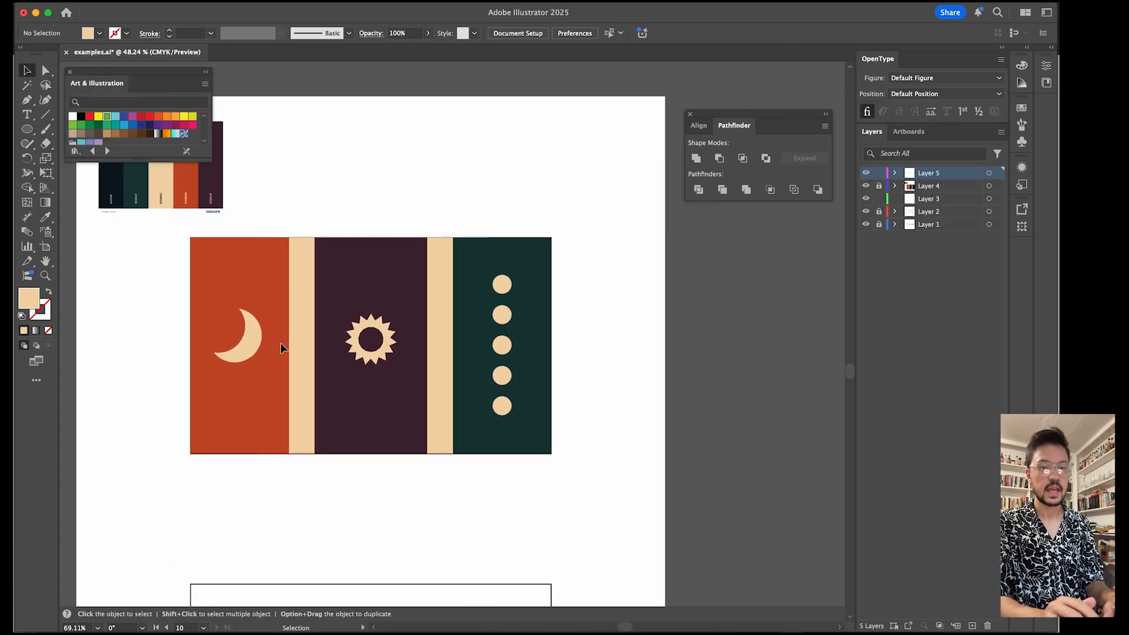
{"action": "left_click", "coordinate": [27, 115]}
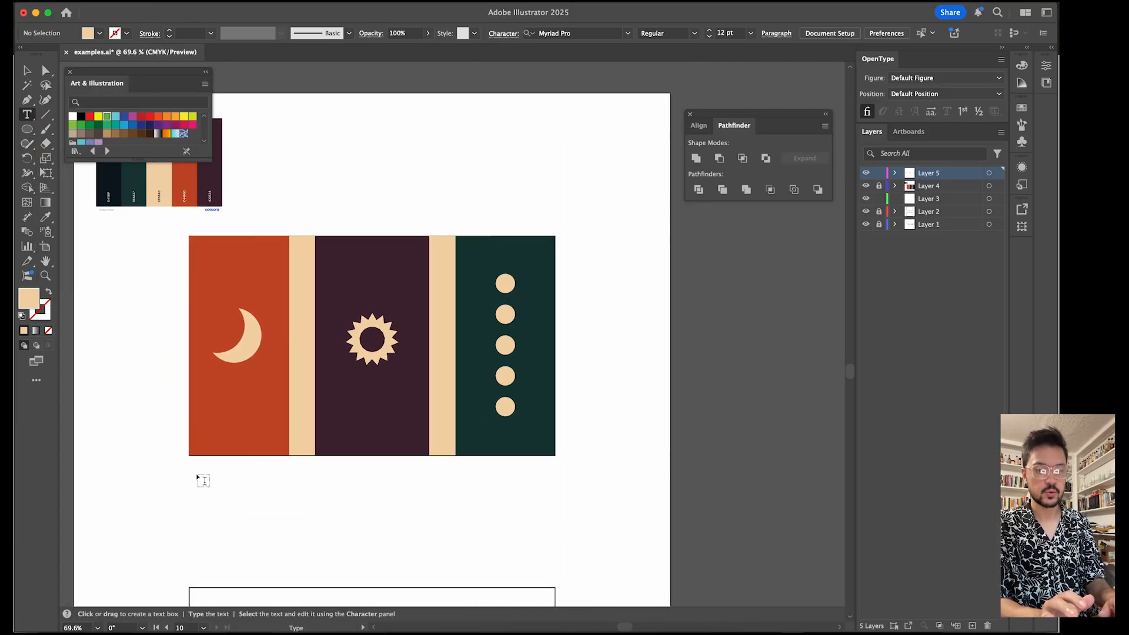
{"action": "left_click_drag", "start_coordinate": [195, 474], "coordinate": [518, 552]}
{"action": "type", "text": "djska"}
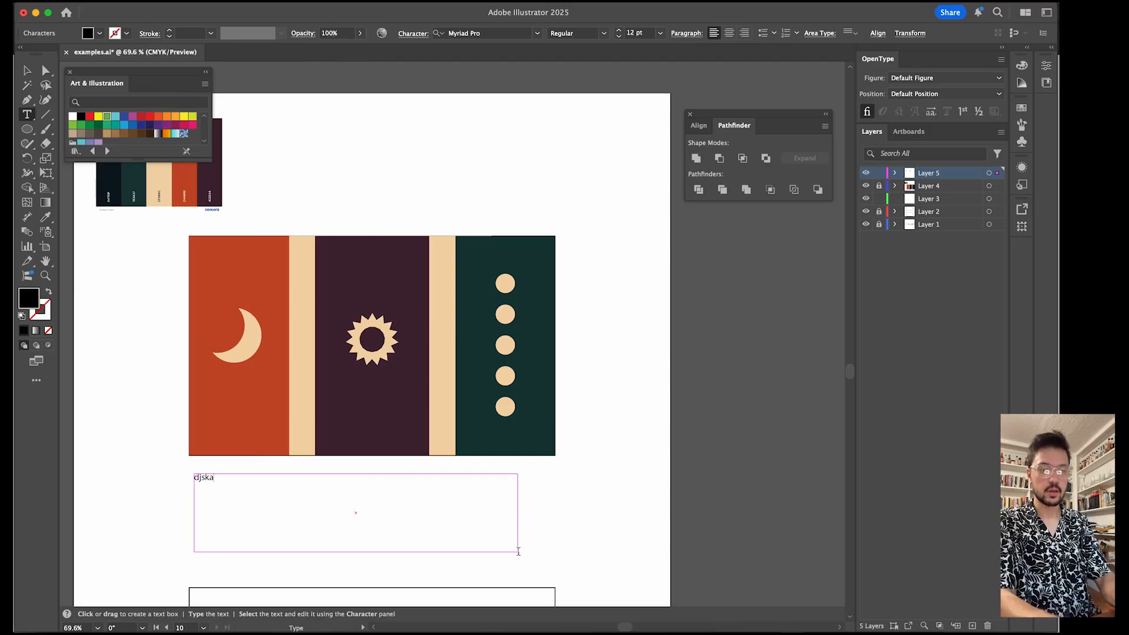
{"action": "type", "text": "dhjskaldhJSKdhjskadhJKSdlhjsklDHJSK"}
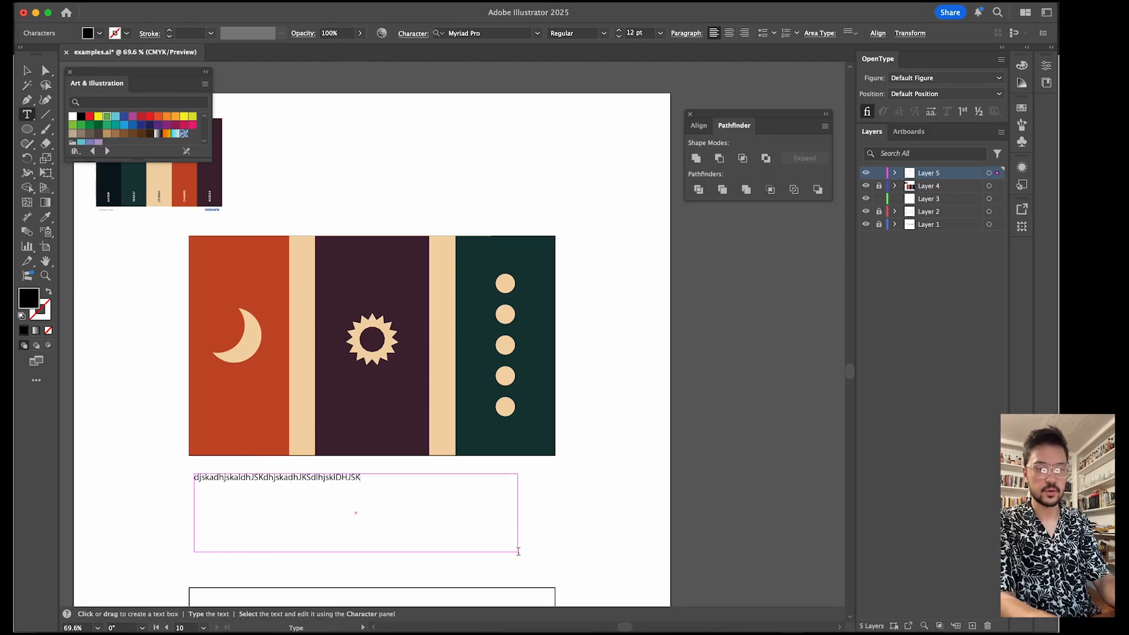
{"action": "type", "text": "hjdhsjklh"}
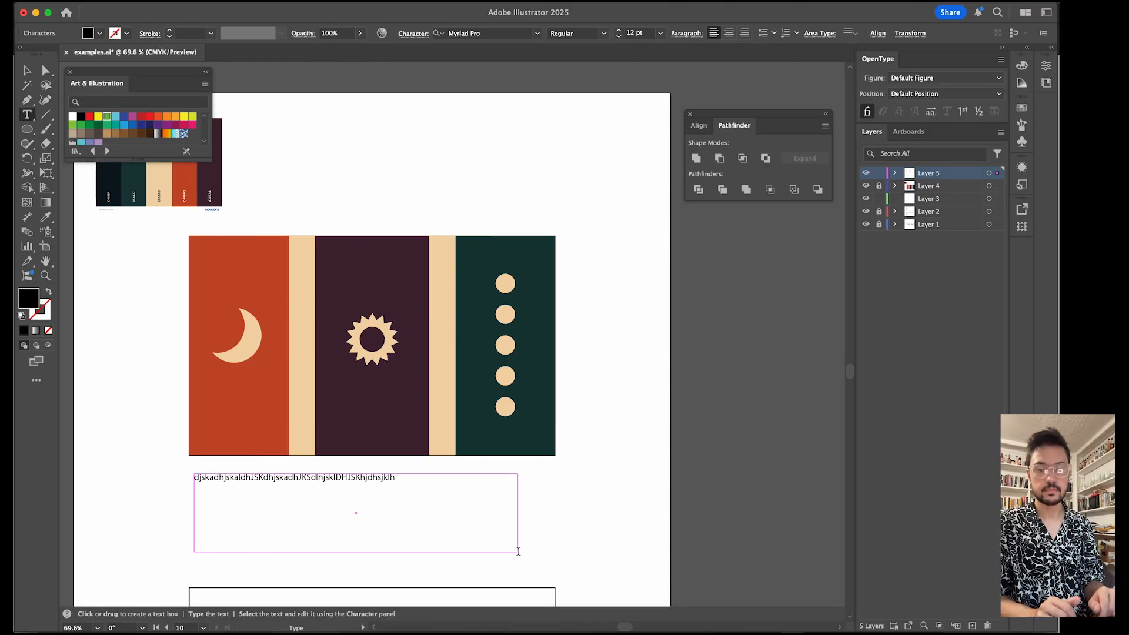
{"action": "scroll", "coordinate": [292, 428], "scroll_direction": "down", "scroll_amount": 2}
{"action": "scroll", "coordinate": [293, 427], "scroll_direction": "left", "scroll_amount": 2}
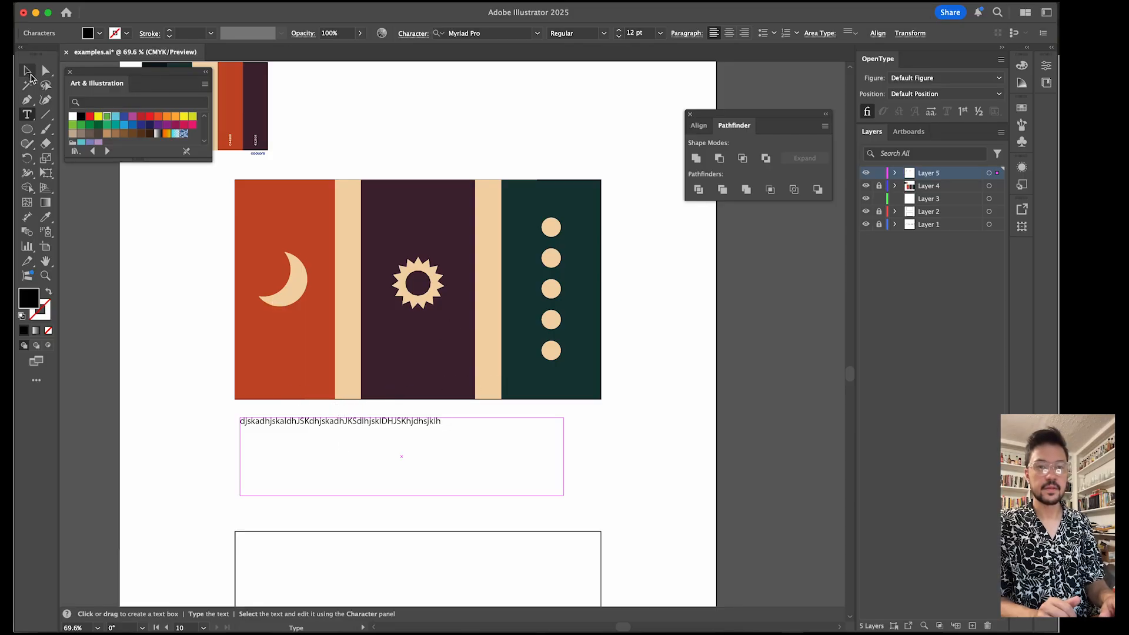
{"action": "left_click", "coordinate": [27, 70]}
{"action": "scroll", "coordinate": [154, 261], "scroll_direction": "down", "scroll_amount": 4}
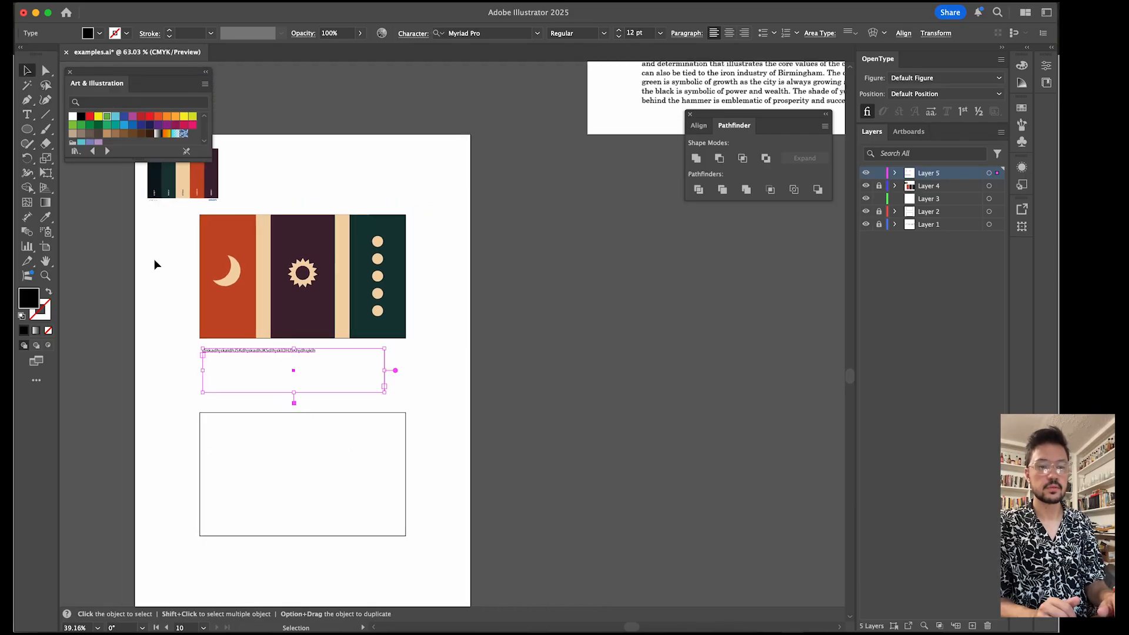
{"action": "scroll", "coordinate": [153, 294], "scroll_direction": "left", "scroll_amount": 3}
{"action": "scroll", "coordinate": [153, 294], "scroll_direction": "down", "scroll_amount": 1}
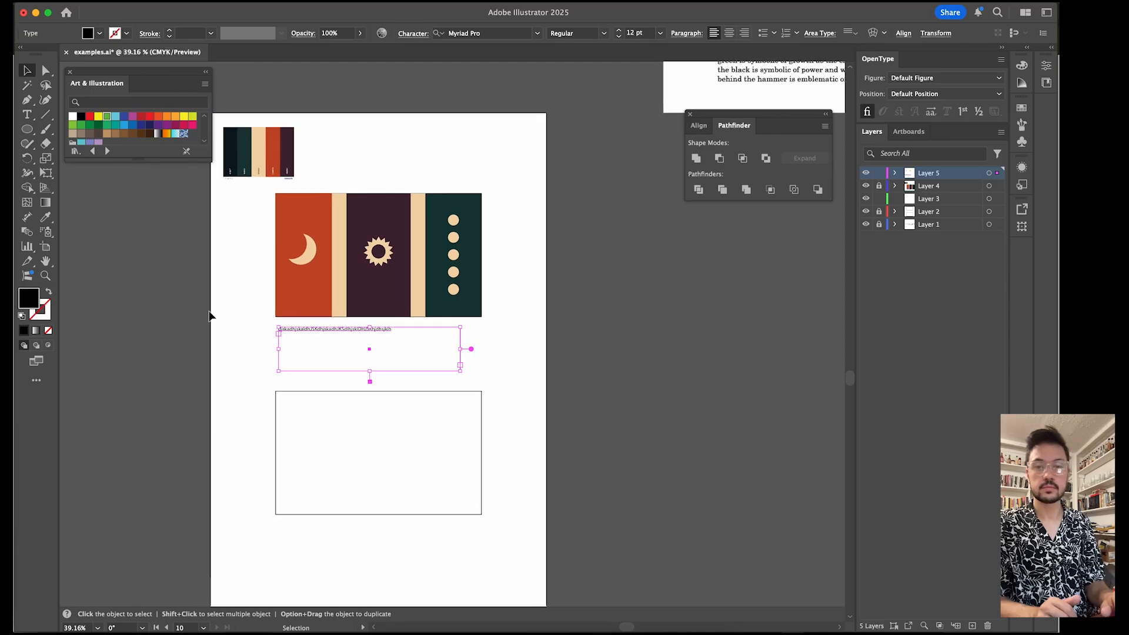